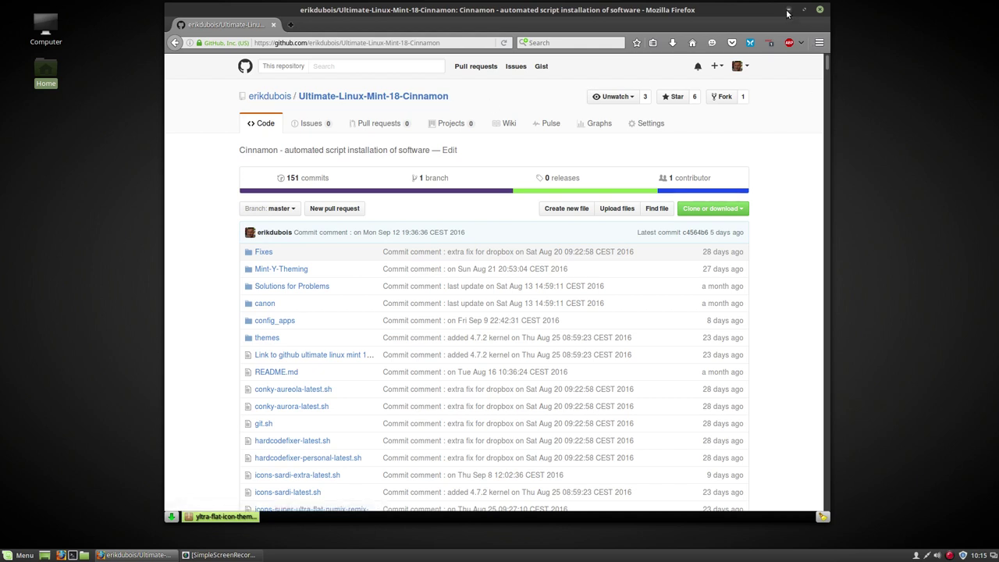
# Step: Copy the GitHub repository's HTTPS clone URL, then minimize Firefox to show the desktop
pyautogui.click(738, 209)
pyautogui.click(733, 262)
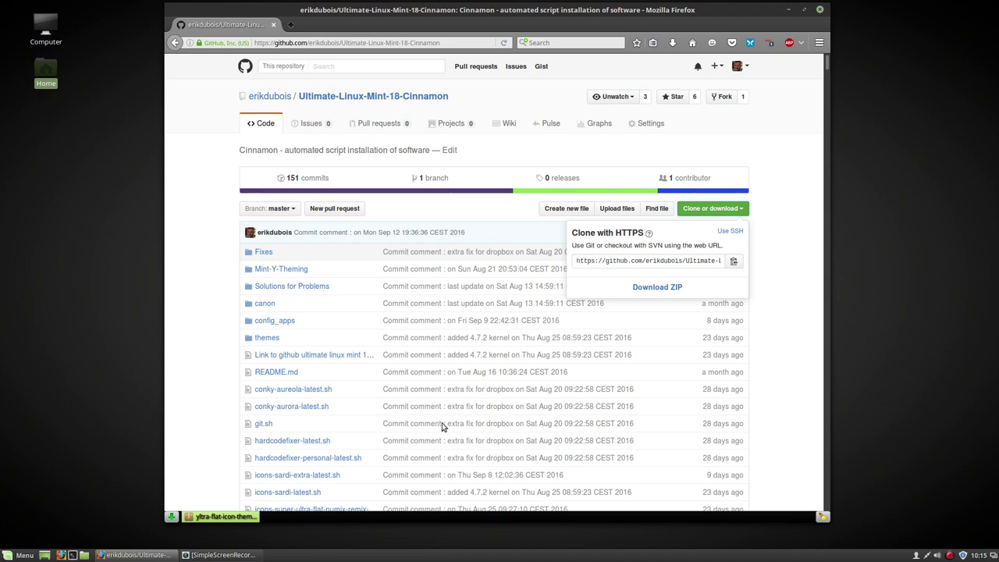
pyautogui.click(734, 260)
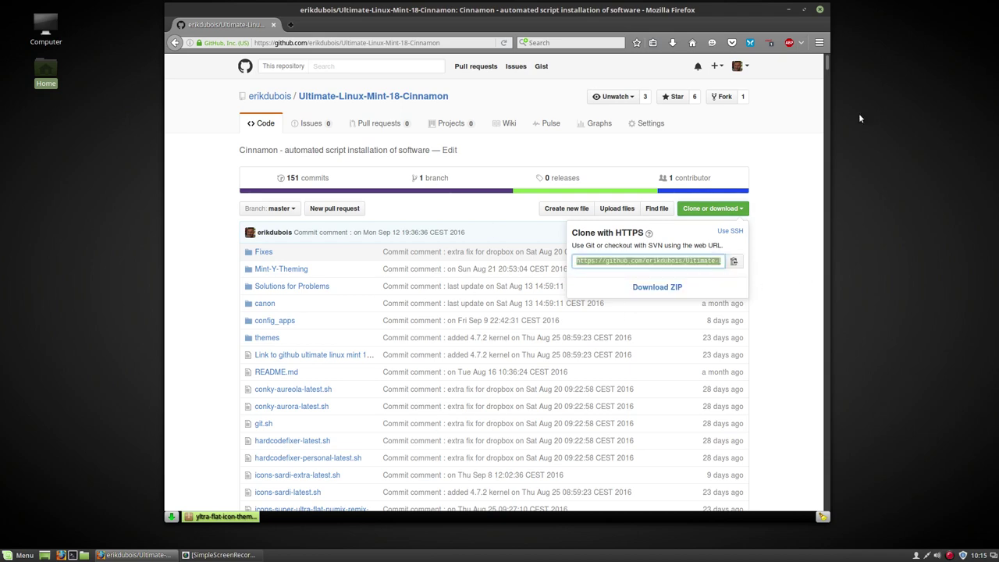
pyautogui.click(788, 9)
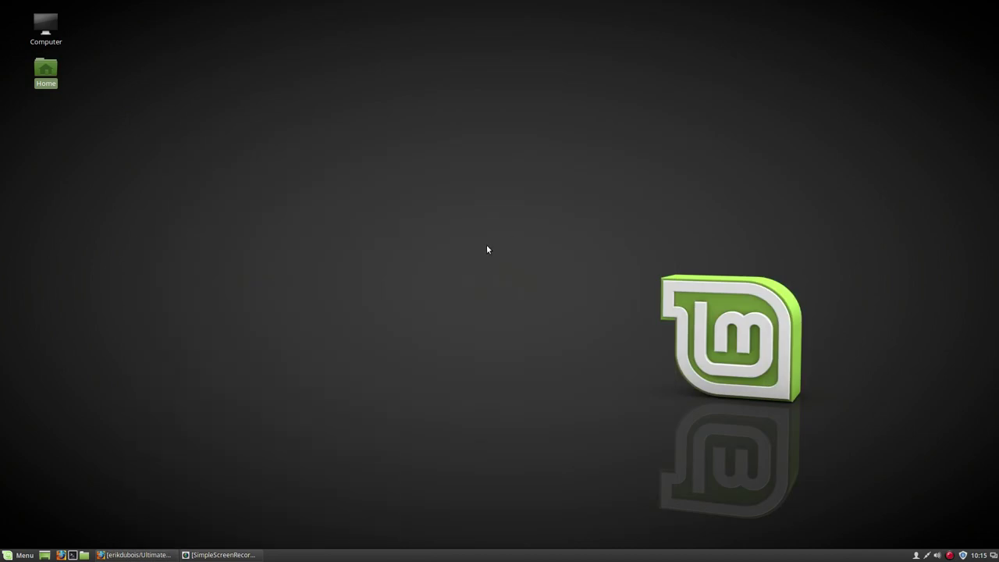
# Step: Open a terminal on the Desktop and install git with sudo apt install git
pyautogui.rightClick(353, 192)
pyautogui.click(407, 291)
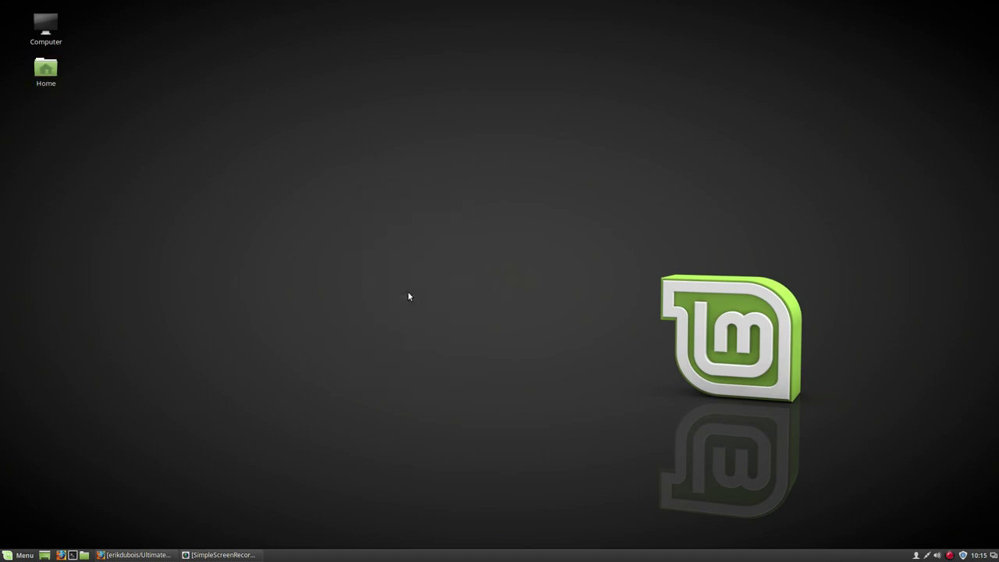
pyautogui.write('sudo apt')
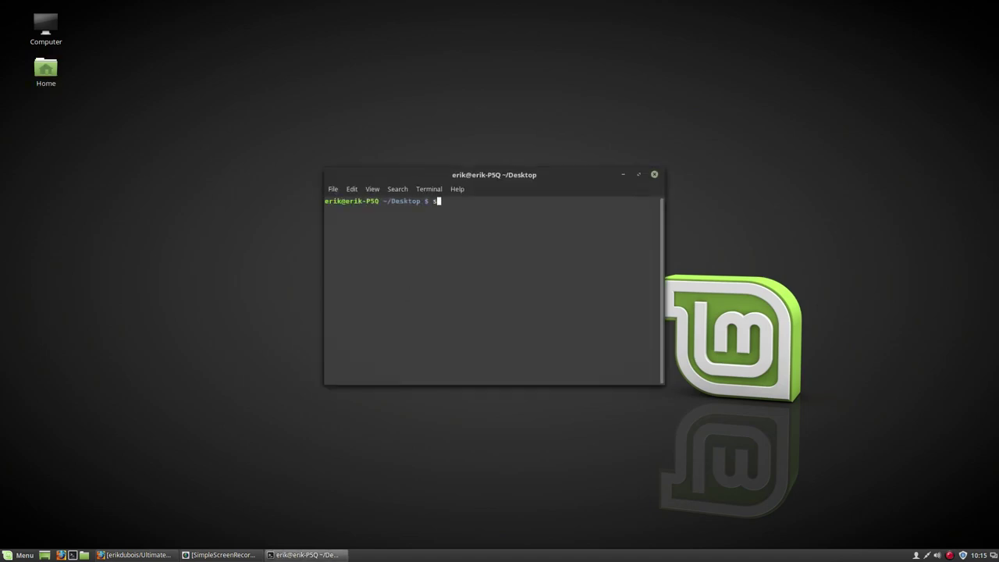
pyautogui.write(' instal git')
pyautogui.press('Return')
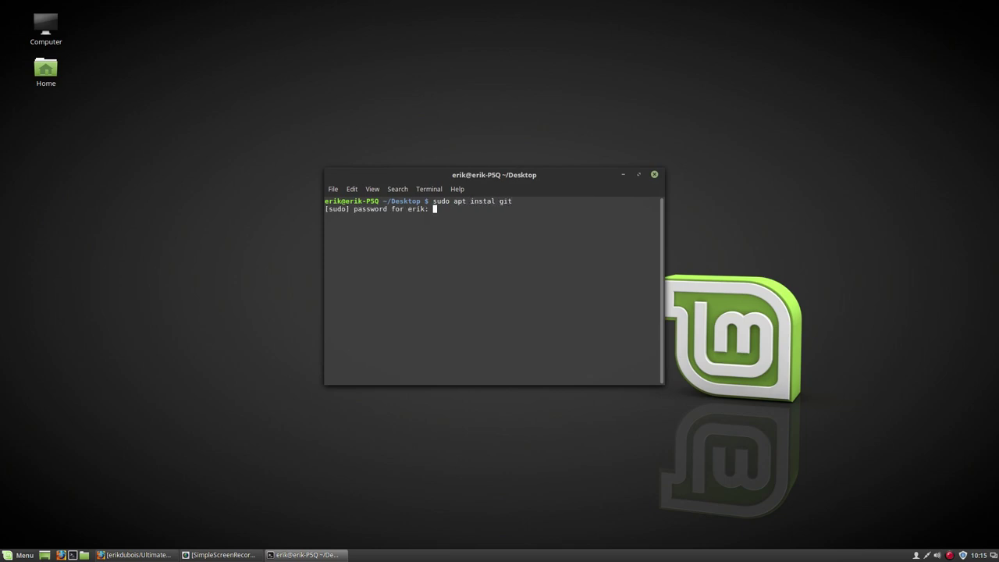
pyautogui.press('Return')
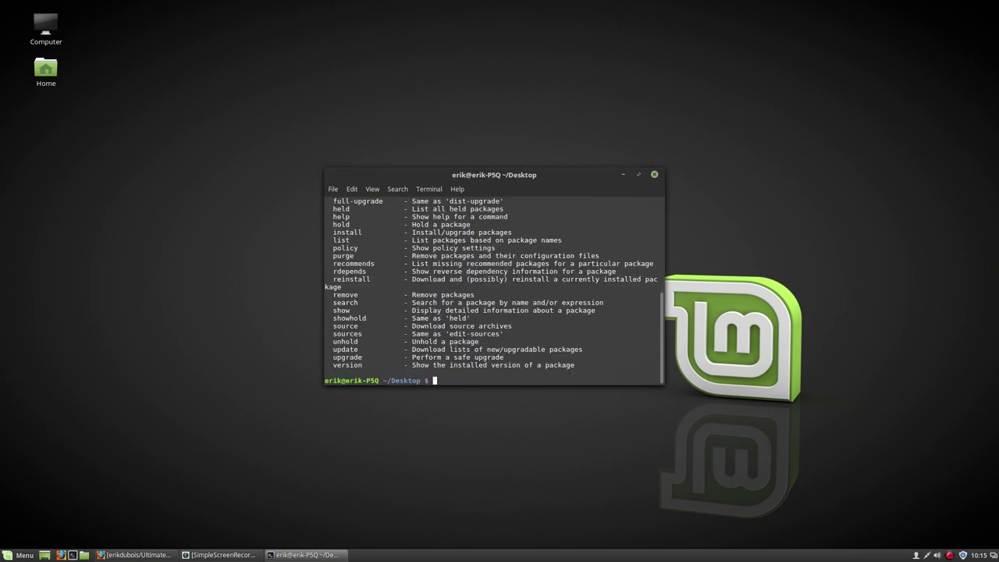
pyautogui.press('Up')
pyautogui.press('Left')
pyautogui.press('Left')
pyautogui.press('Left')
pyautogui.press('Left')
pyautogui.write('l')
pyautogui.press('Return')
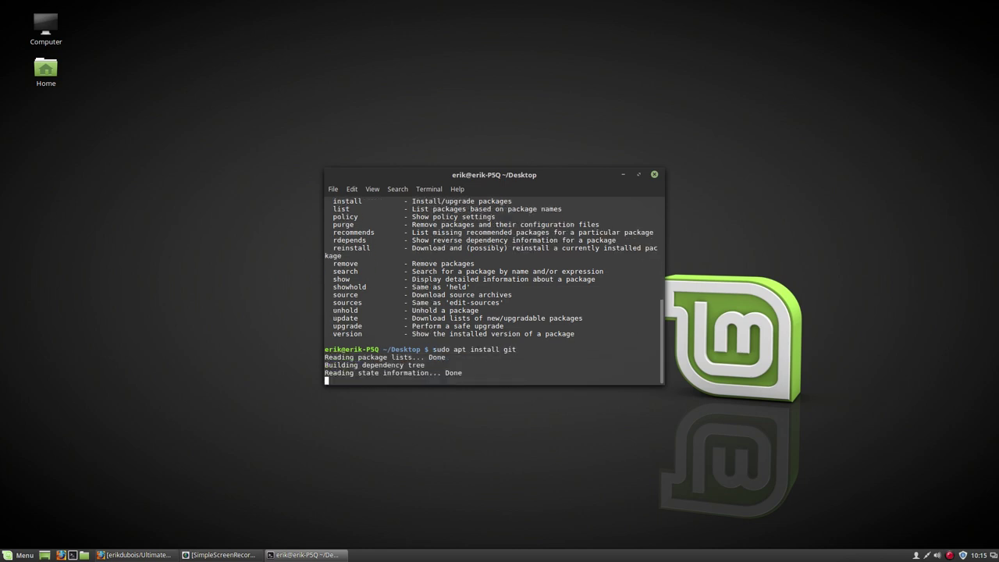
# Step: Run git clone with the pasted Ultimate-Linux-Mint-18-Cinnamon URL, then close the terminal
pyautogui.write('git clone')
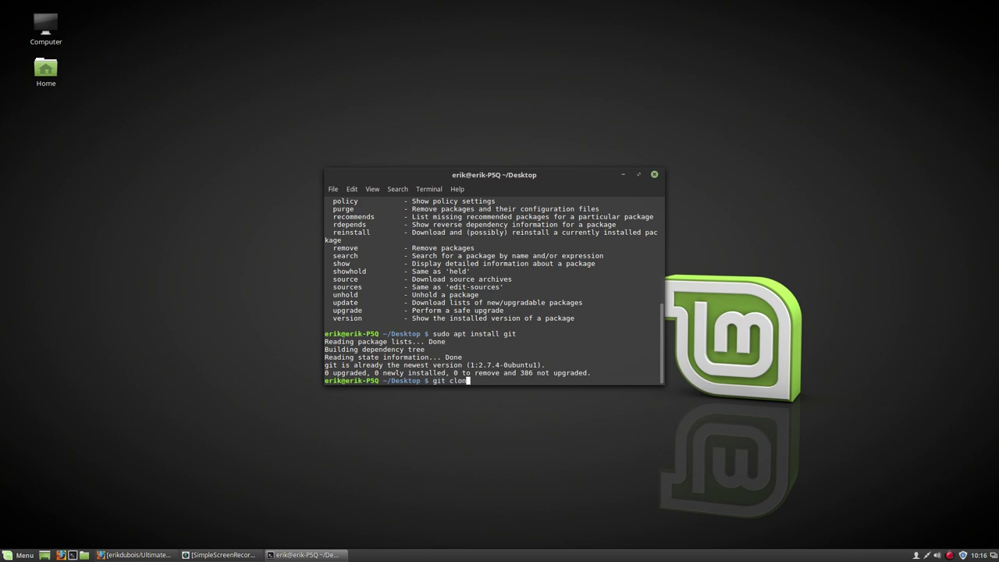
pyautogui.rightClick(474, 325)
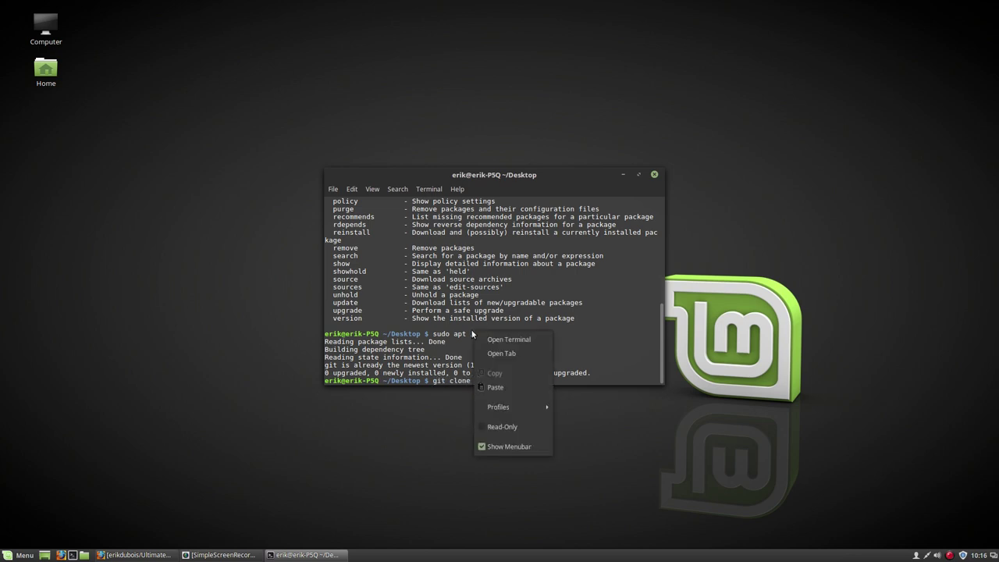
pyautogui.click(492, 384)
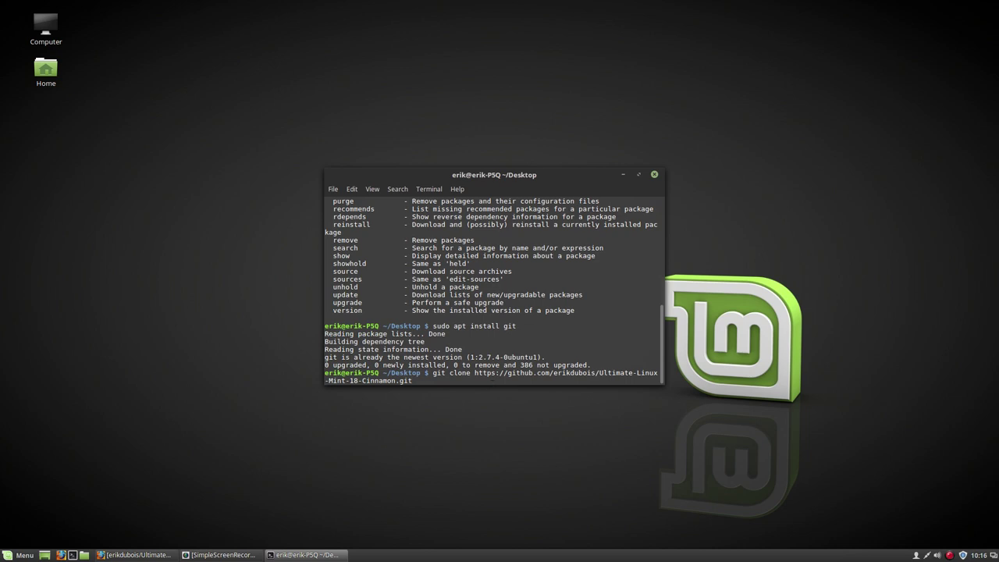
pyautogui.press('Return')
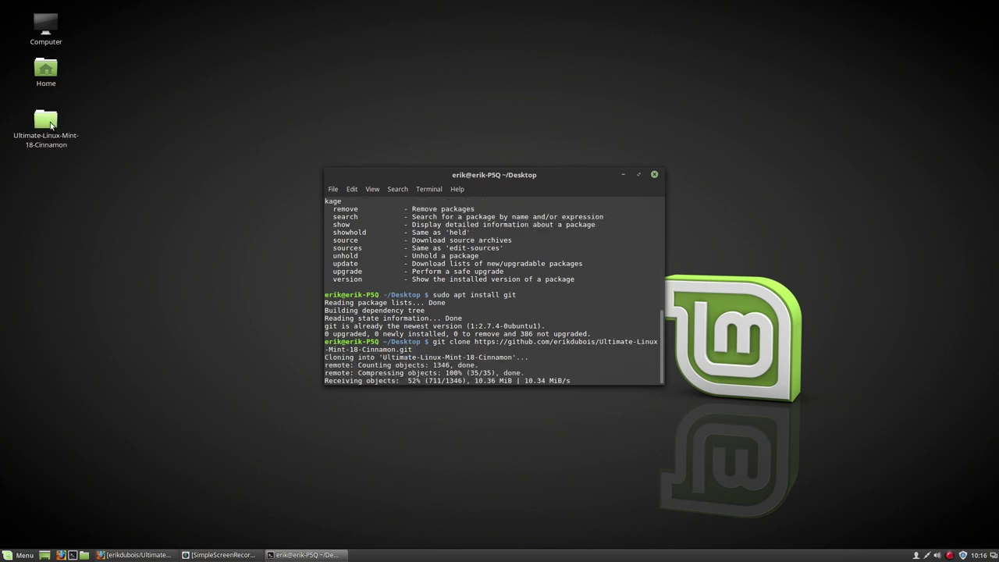
pyautogui.click(51, 125)
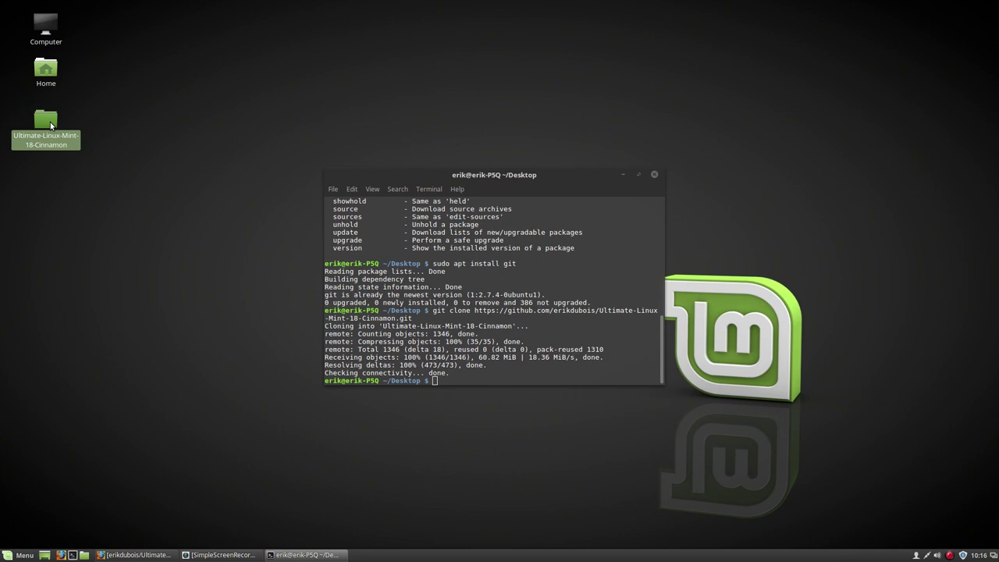
pyautogui.click(653, 174)
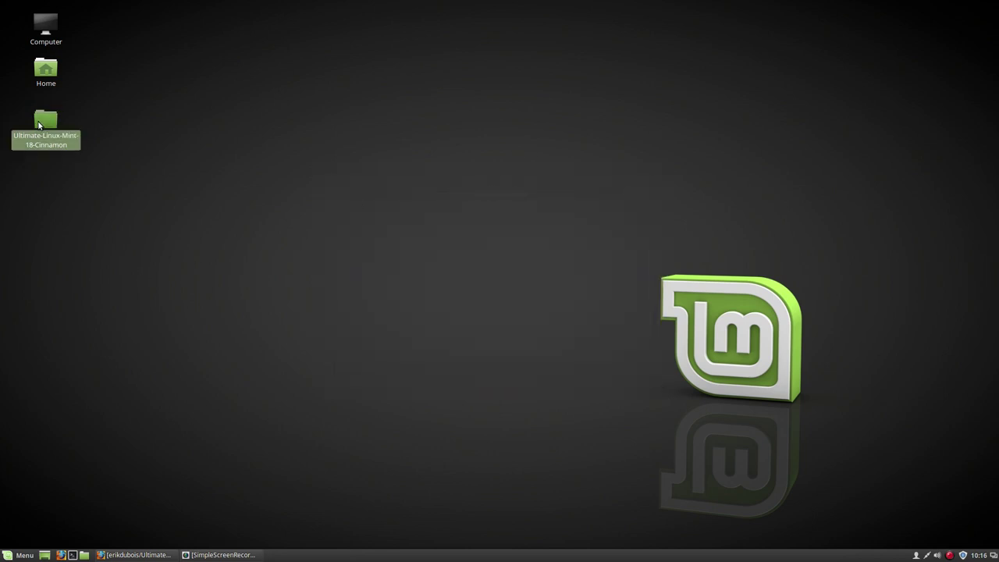
# Step: Open the DATA folder from Home in Nemo
pyautogui.doubleClick(45, 68)
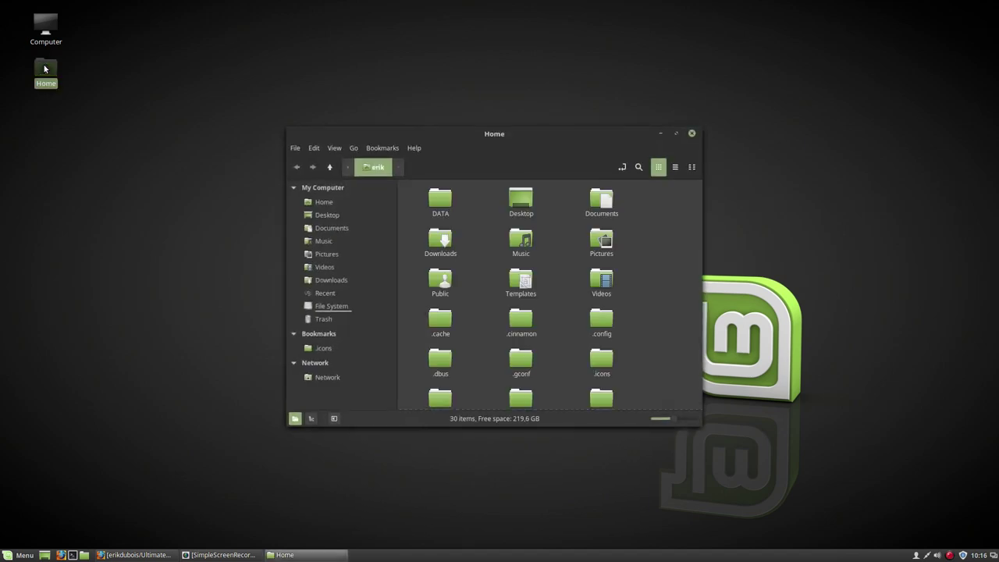
pyautogui.doubleClick(443, 202)
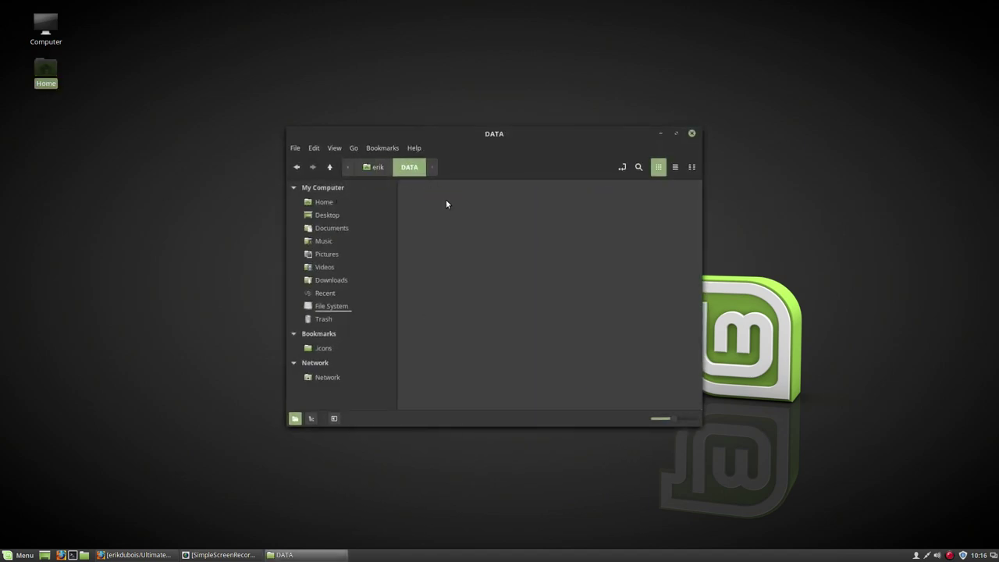
pyautogui.moveTo(502, 134); pyautogui.dragTo(518, 126)
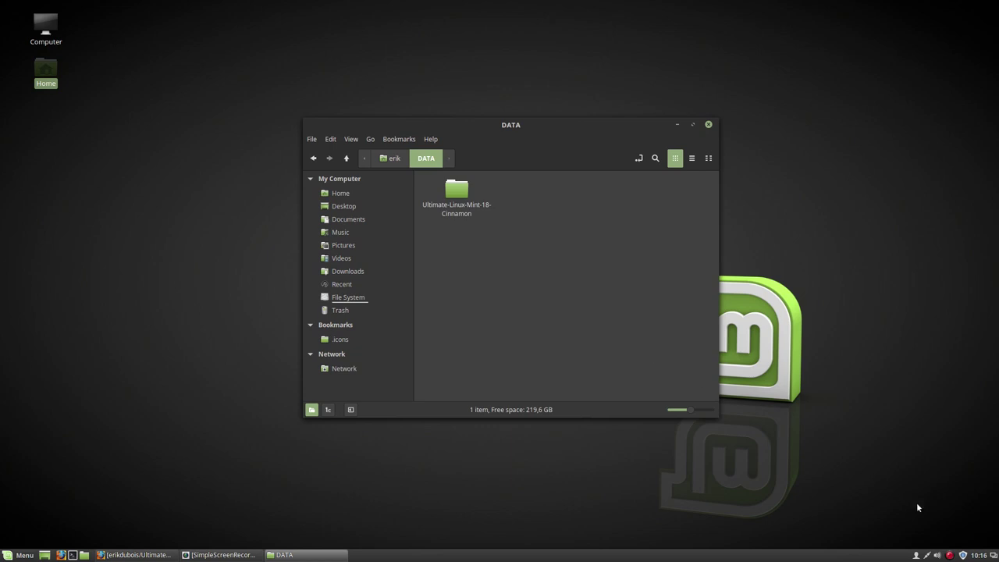
pyautogui.click(949, 554)
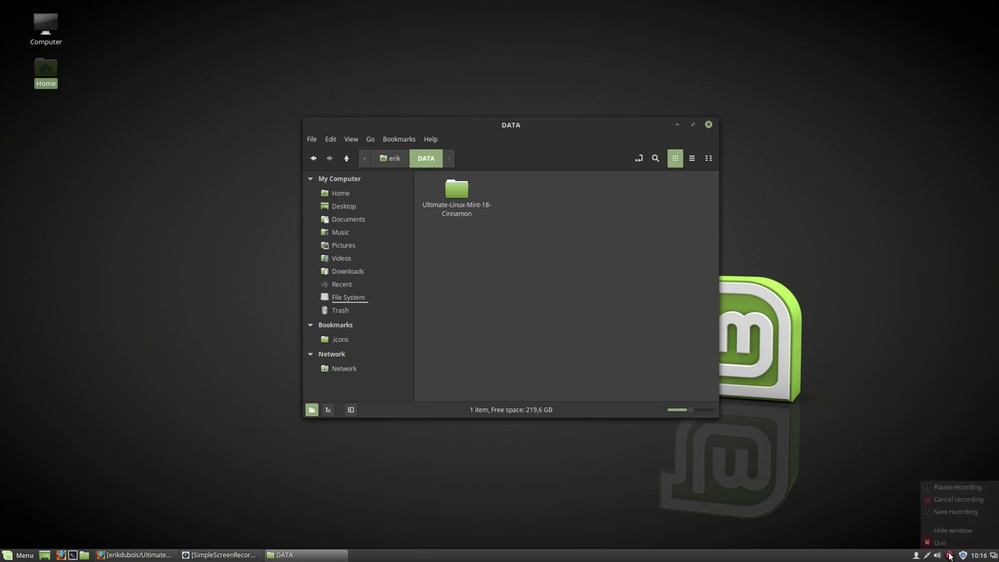
pyautogui.click(959, 485)
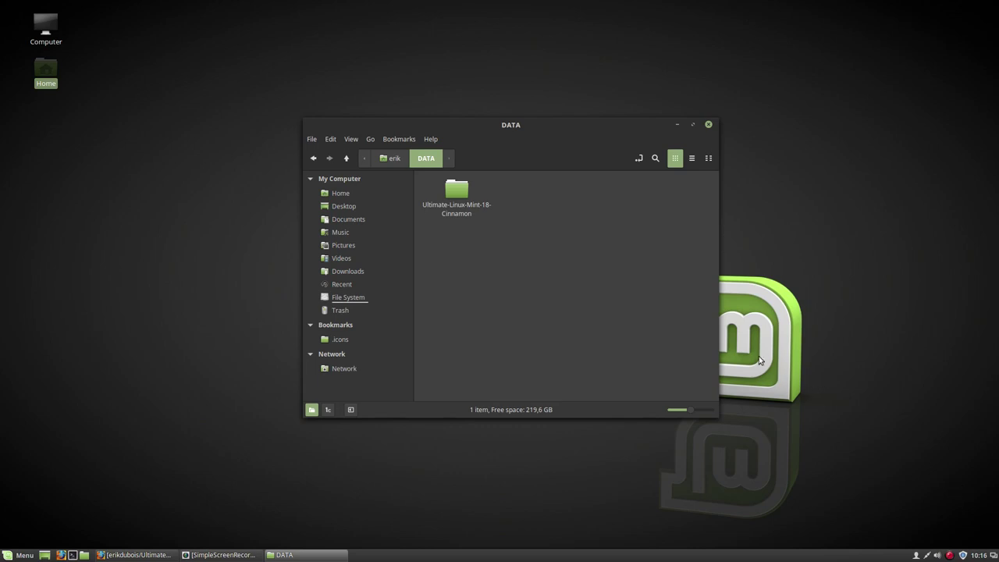
# Step: Open Ultimate-Linux-Mint-18-Cinnamon maximized and select install-all-needed-software-latest.sh
pyautogui.click(462, 189)
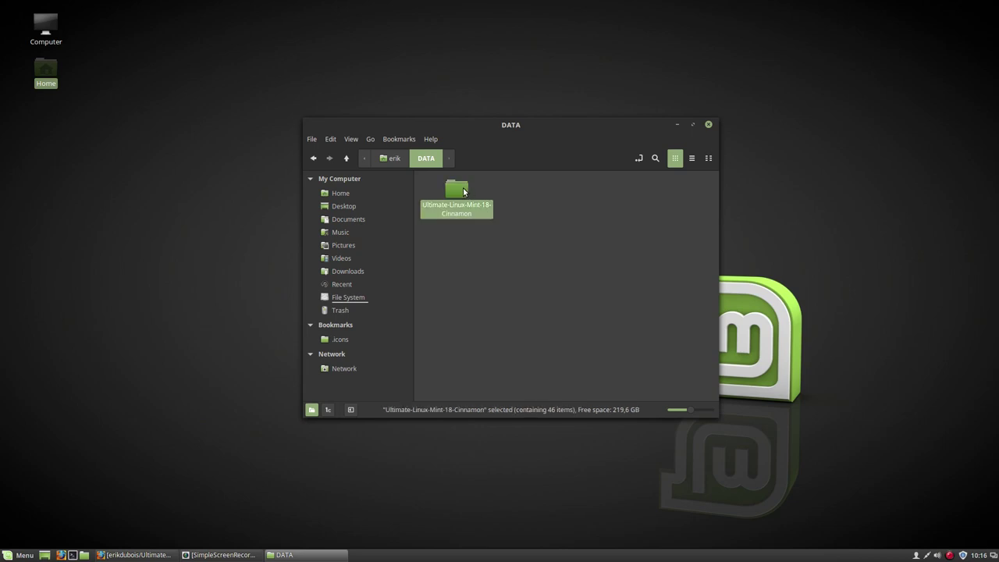
pyautogui.doubleClick(463, 190)
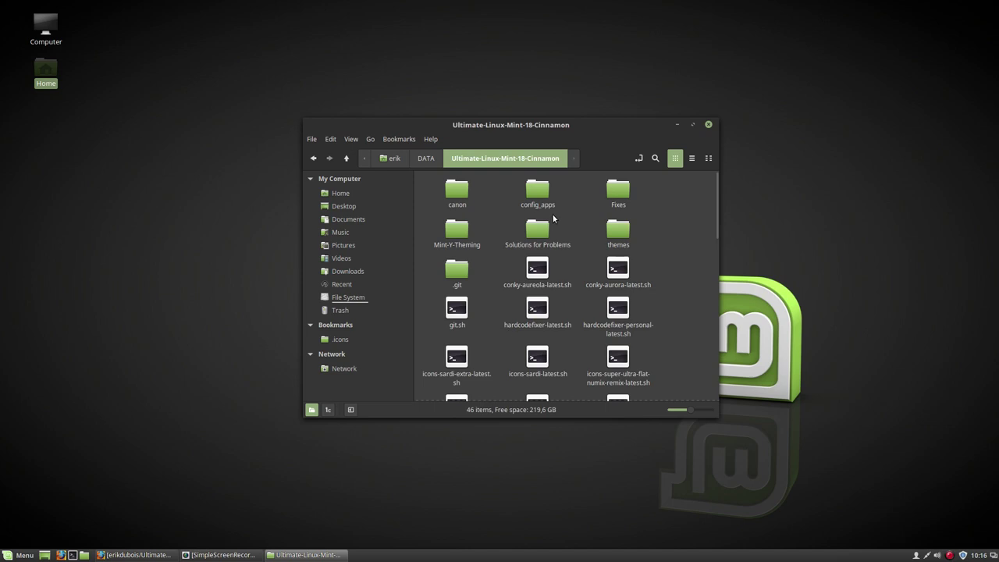
pyautogui.click(692, 125)
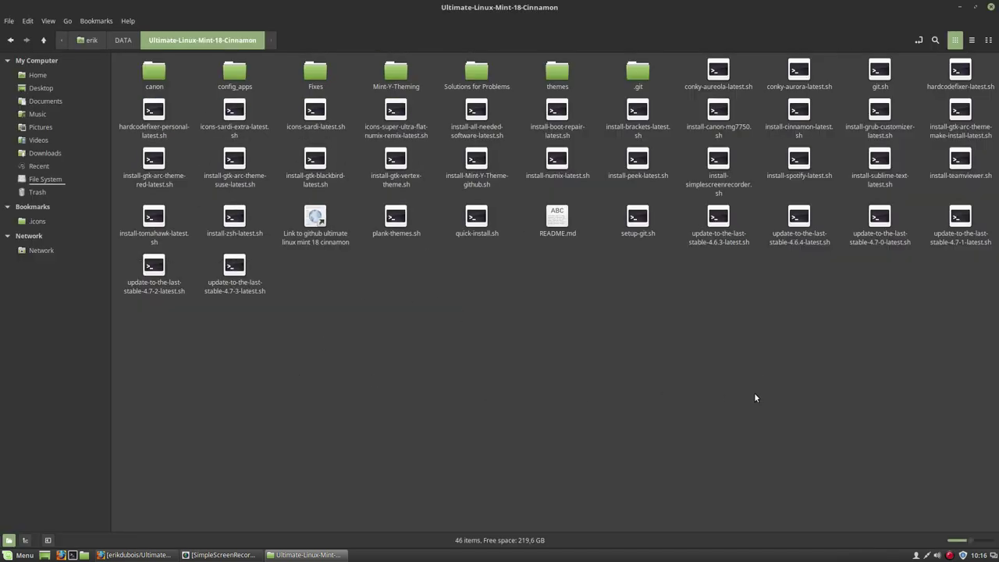
pyautogui.click(720, 161)
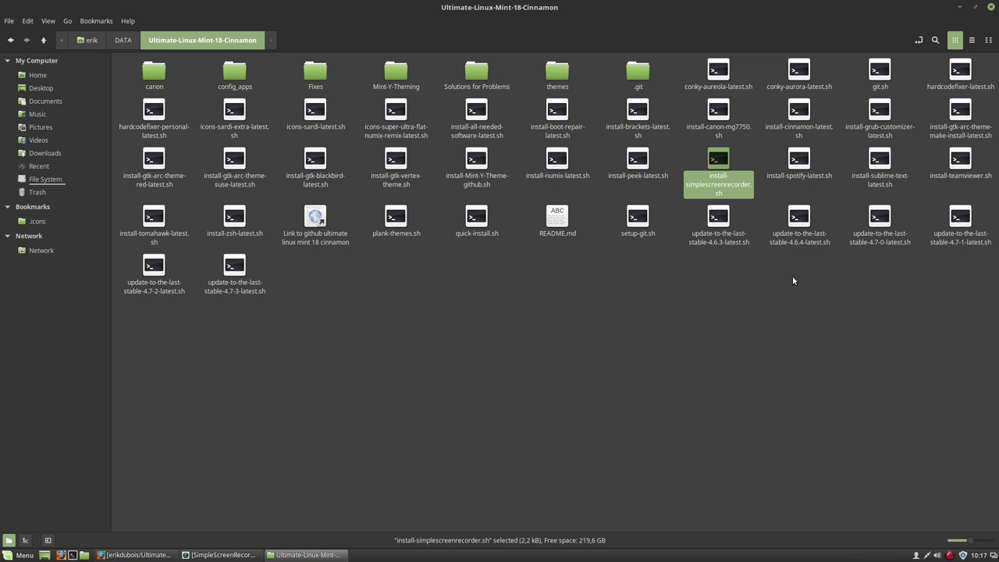
pyautogui.click(477, 112)
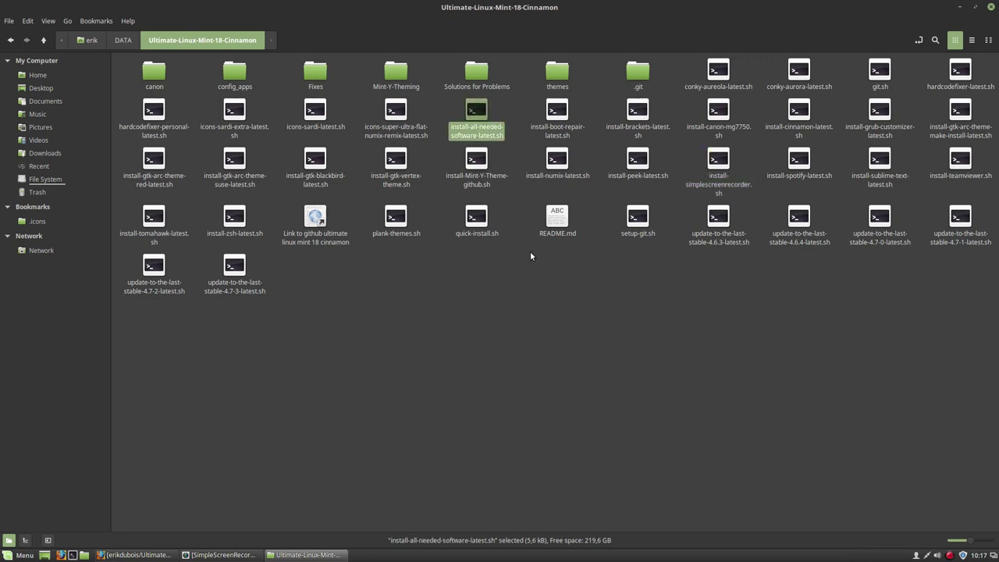
# Step: Open install-all-needed-software-latest.sh as text in a maximized Xed window
pyautogui.doubleClick(470, 107)
pyautogui.click(461, 321)
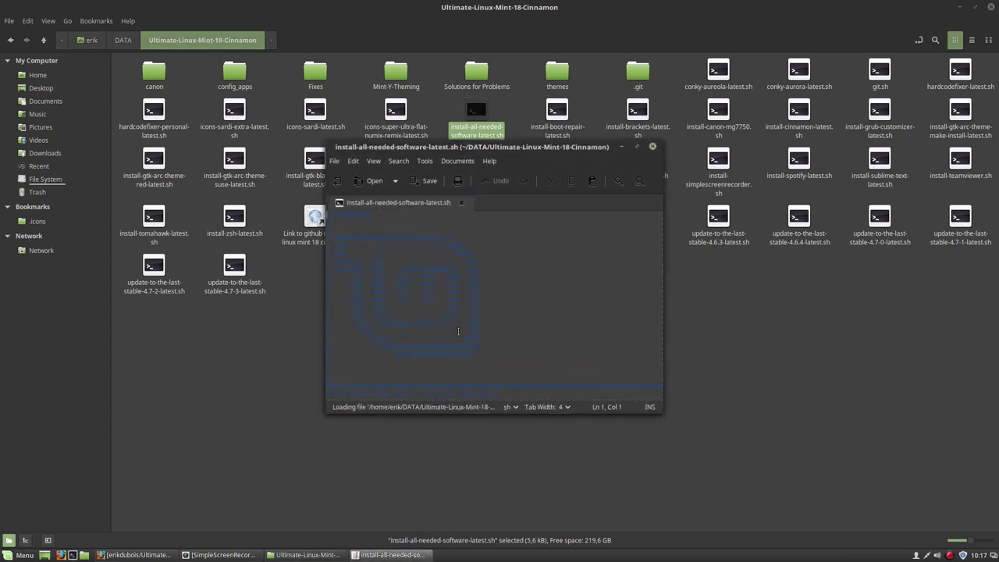
pyautogui.click(637, 148)
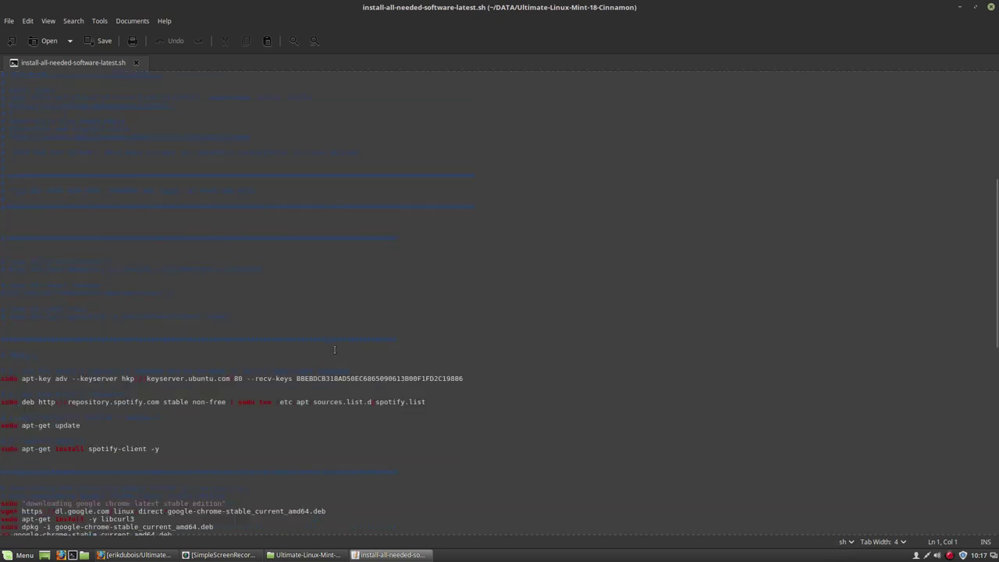
pyautogui.scroll(-14, 334, 350)
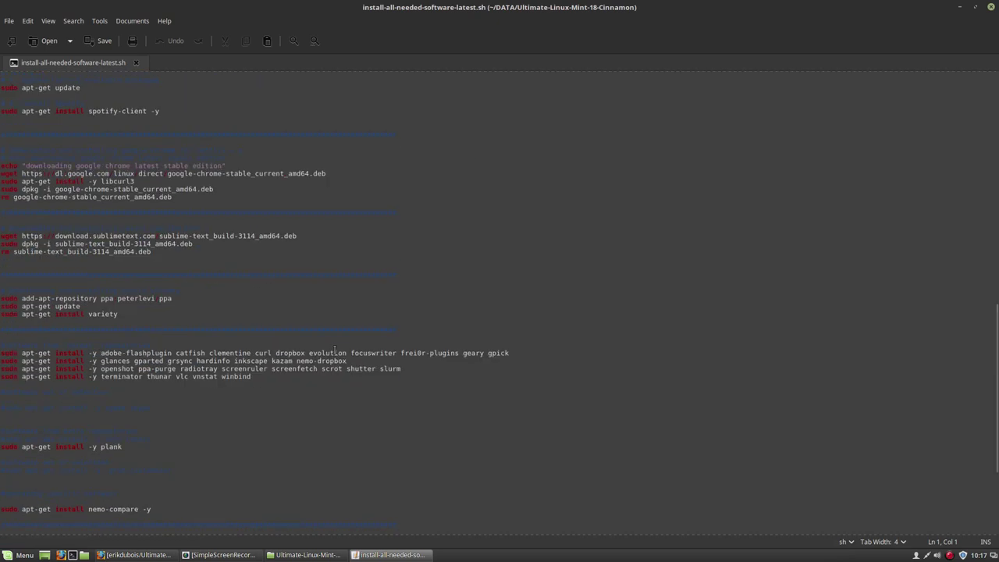
# Step: Set Xed's Font & Colors colour scheme to Solarized Dark in Preferences
pyautogui.click(99, 22)
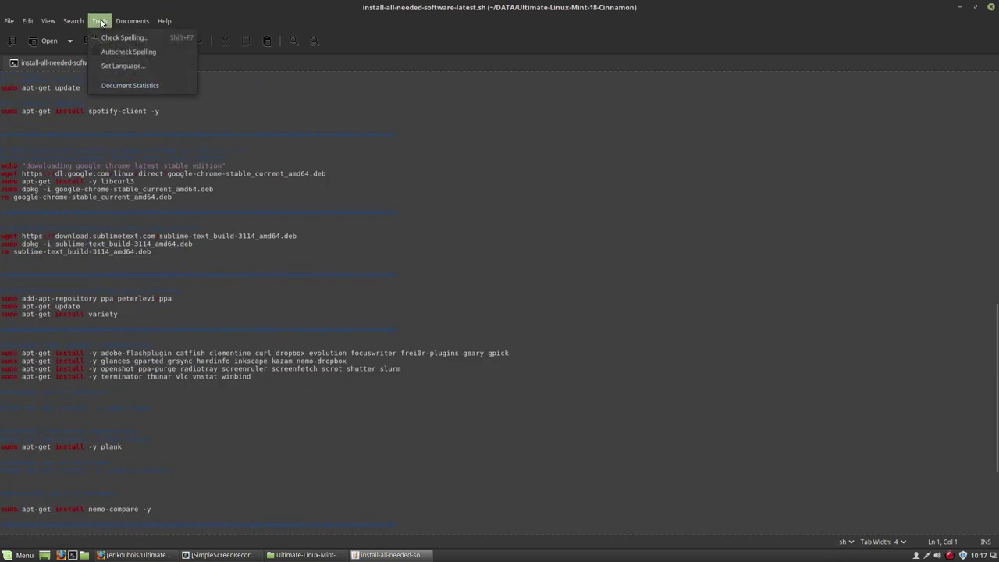
pyautogui.moveTo(42, 26)
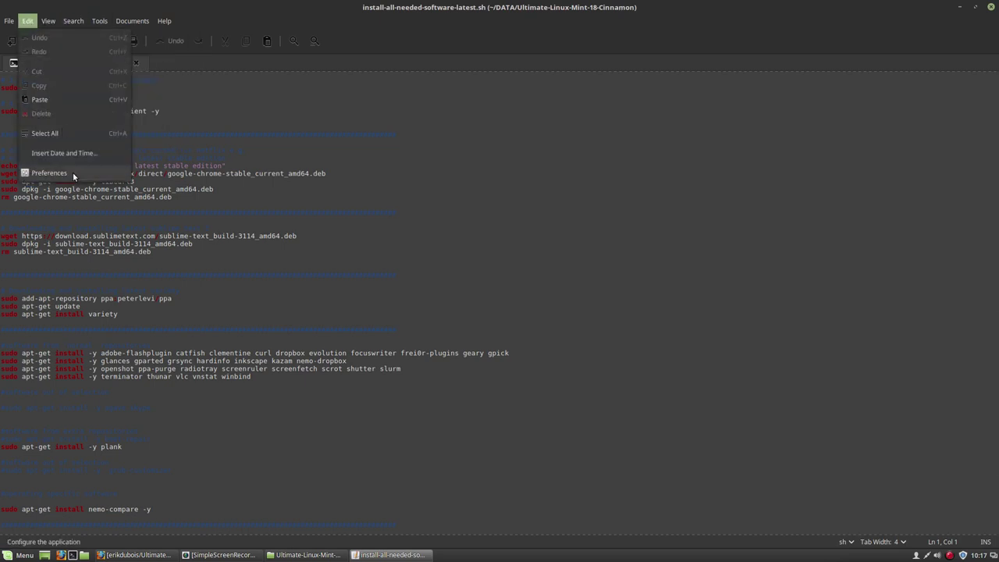
pyautogui.click(73, 172)
pyautogui.click(502, 181)
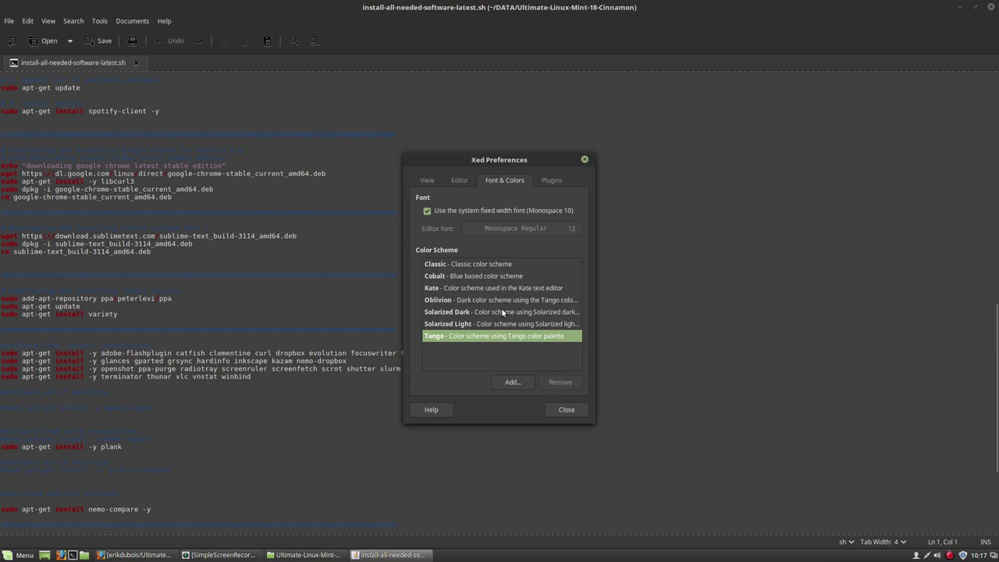
pyautogui.click(494, 322)
pyautogui.click(500, 310)
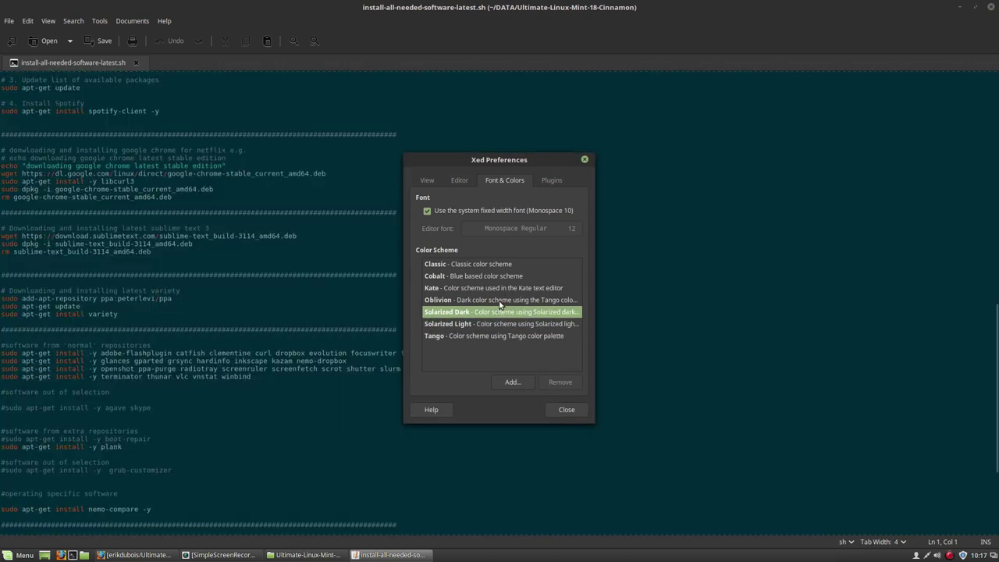
pyautogui.click(567, 409)
# Step: Review the script's Spotify, Chrome and variety install blocks by selecting each
pyautogui.click(418, 353)
pyautogui.scroll(10, 303, 355)
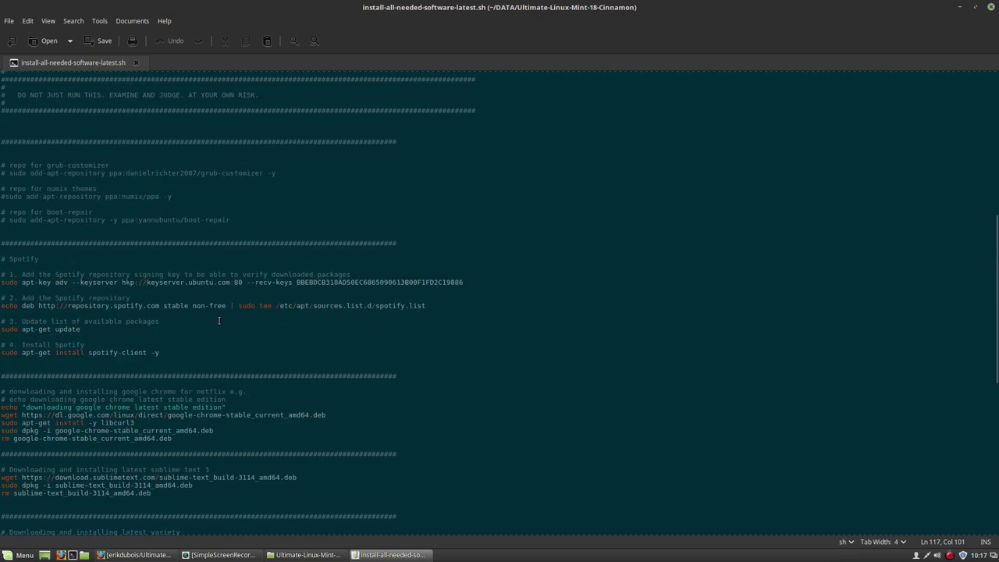
pyautogui.moveTo(187, 353); pyautogui.dragTo(3, 273)
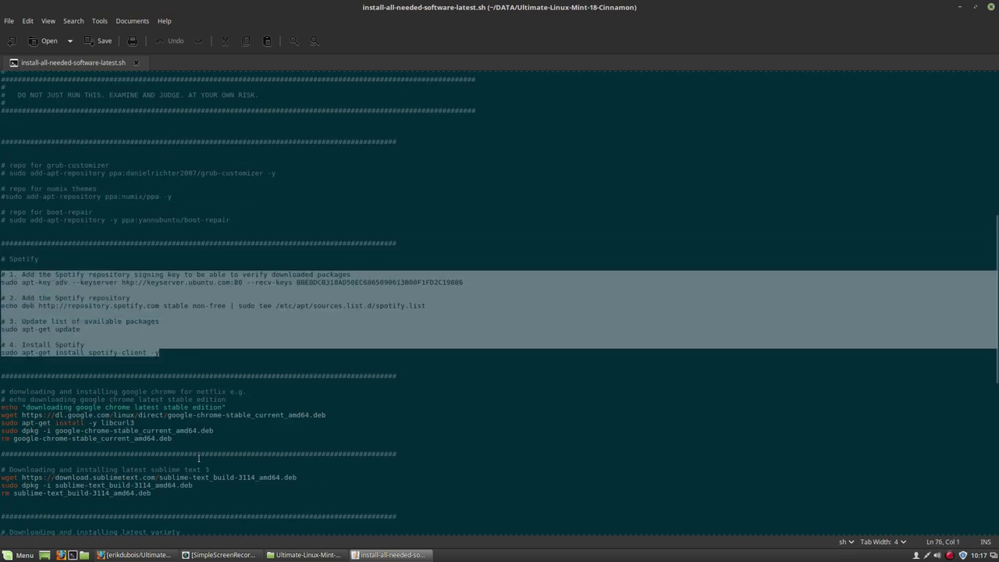
pyautogui.click(201, 443)
pyautogui.moveTo(144, 439); pyautogui.dragTo(2, 383)
pyautogui.moveTo(158, 497); pyautogui.dragTo(2, 468)
pyautogui.scroll(-10, 129, 489)
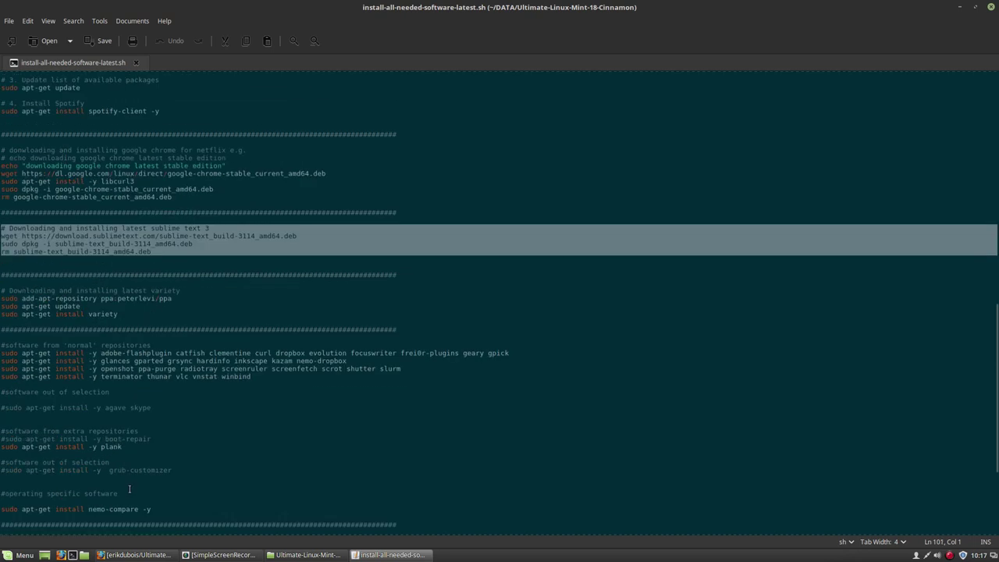
pyautogui.scroll(-4, 130, 489)
pyautogui.moveTo(104, 217); pyautogui.dragTo(2, 195)
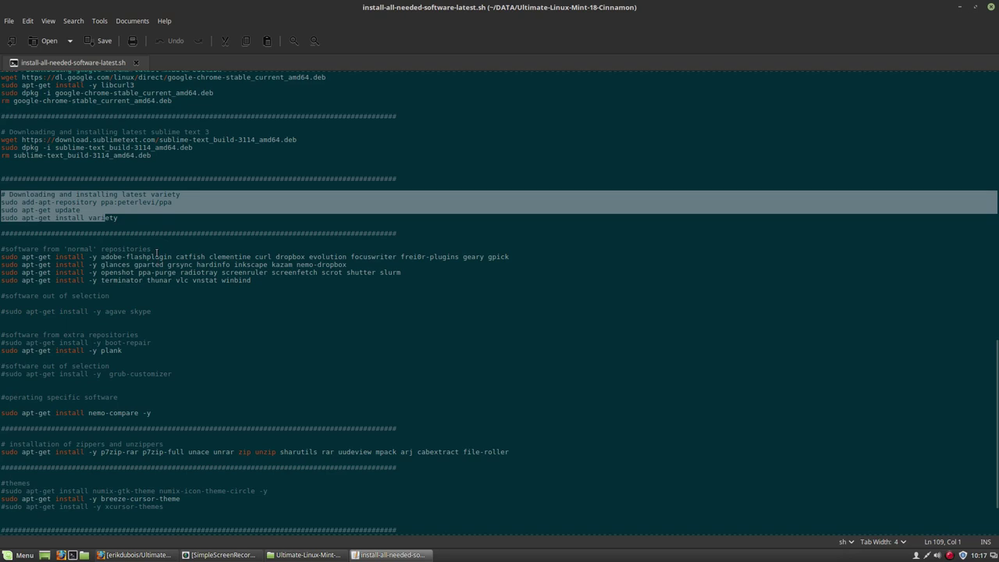
pyautogui.moveTo(124, 219); pyautogui.dragTo(173, 194)
# Step: Review the Sublime Text, Chrome and variety blocks further, then close the script
pyautogui.scroll(-5, 153, 354)
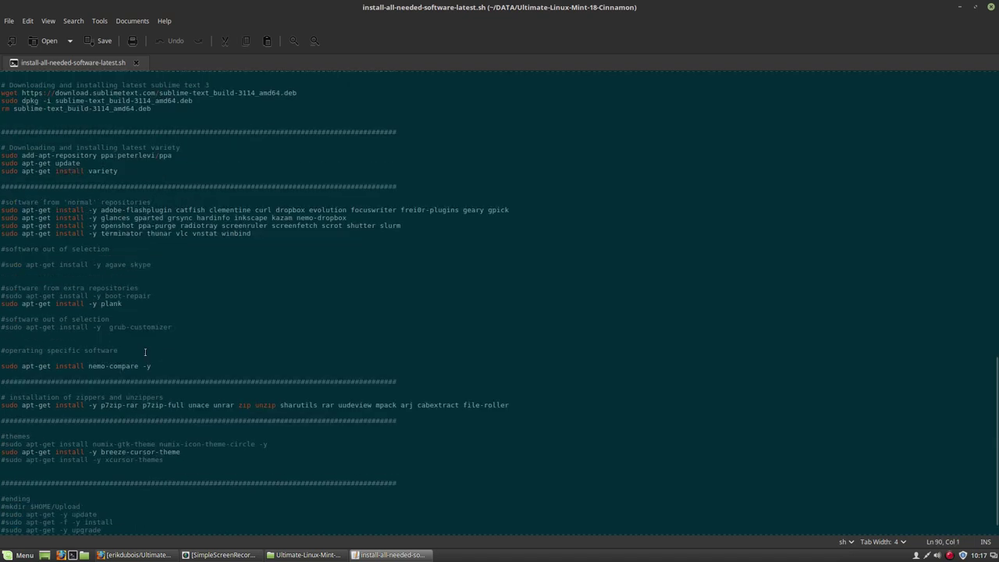
pyautogui.moveTo(155, 168); pyautogui.dragTo(2, 92)
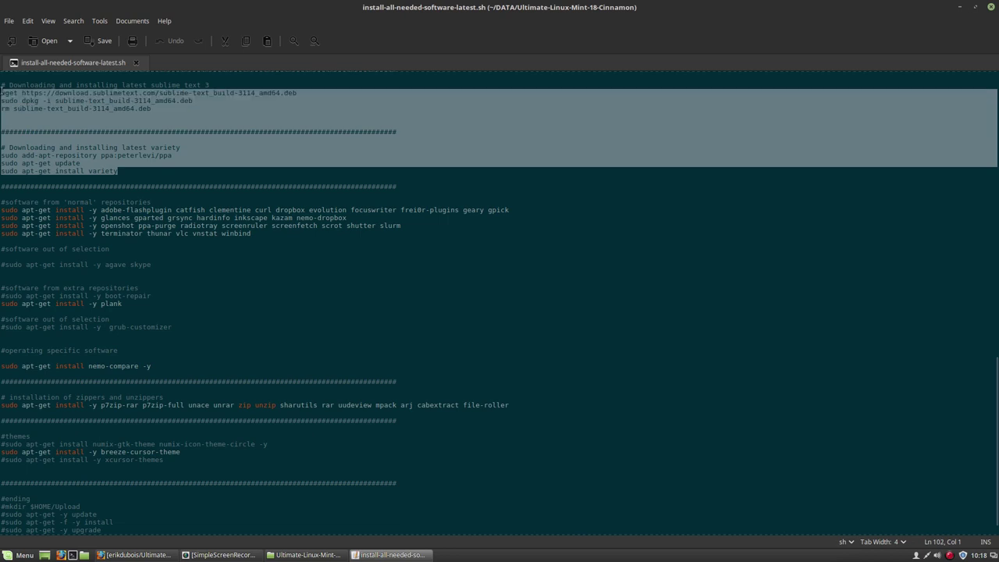
pyautogui.scroll(6, 47, 153)
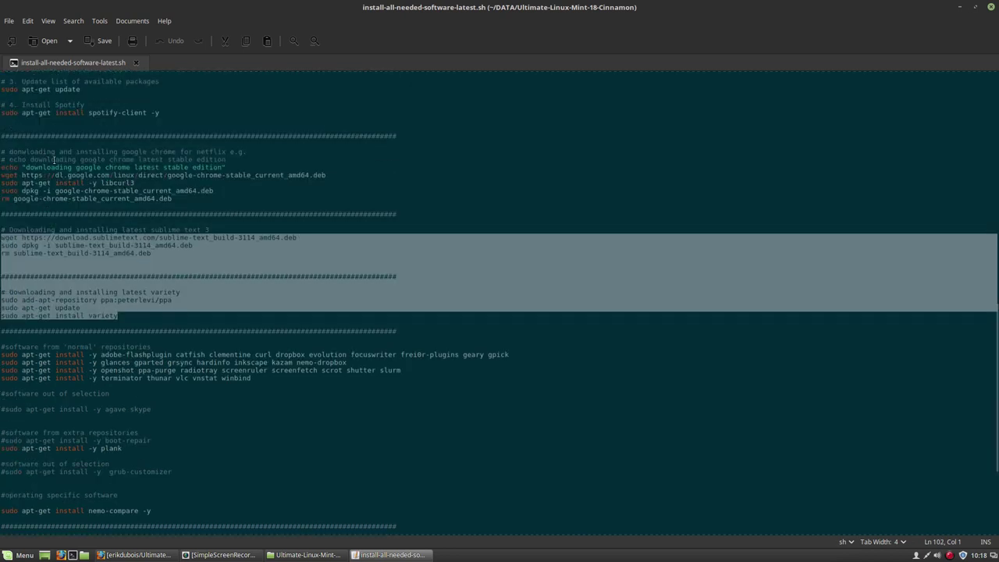
pyautogui.click(131, 206)
pyautogui.moveTo(175, 199); pyautogui.dragTo(2, 153)
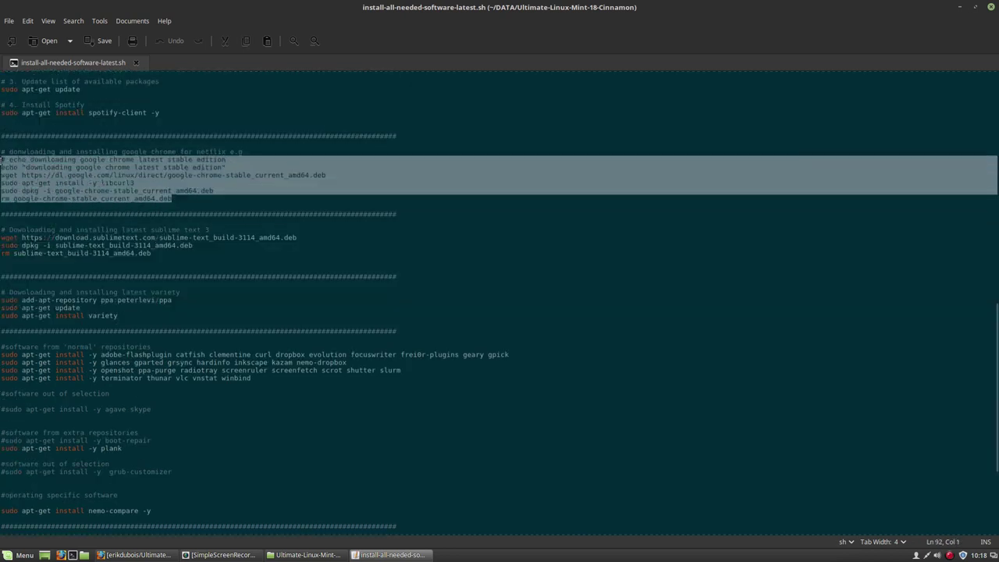
pyautogui.click(190, 175)
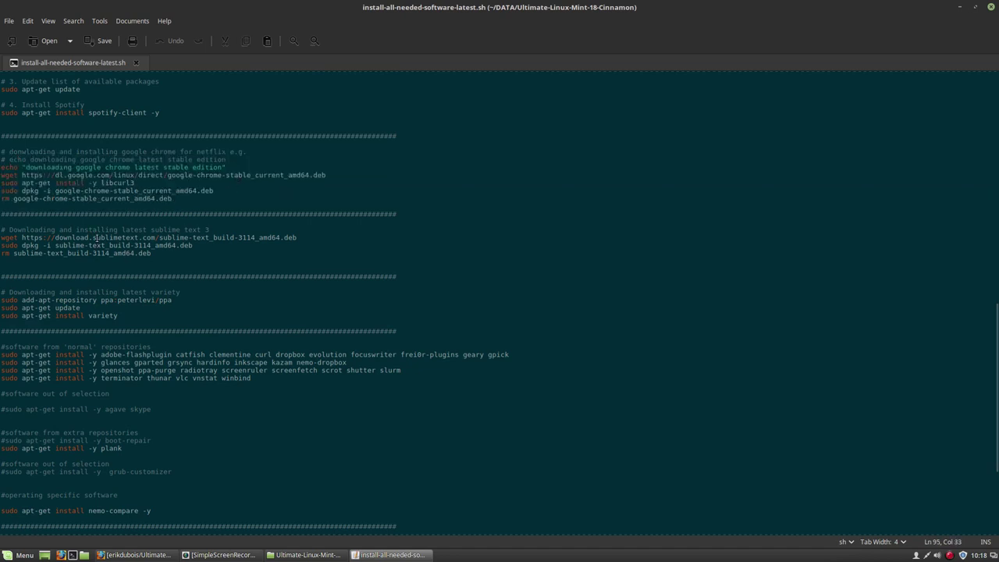
pyautogui.click(214, 237)
pyautogui.scroll(-2, 150, 298)
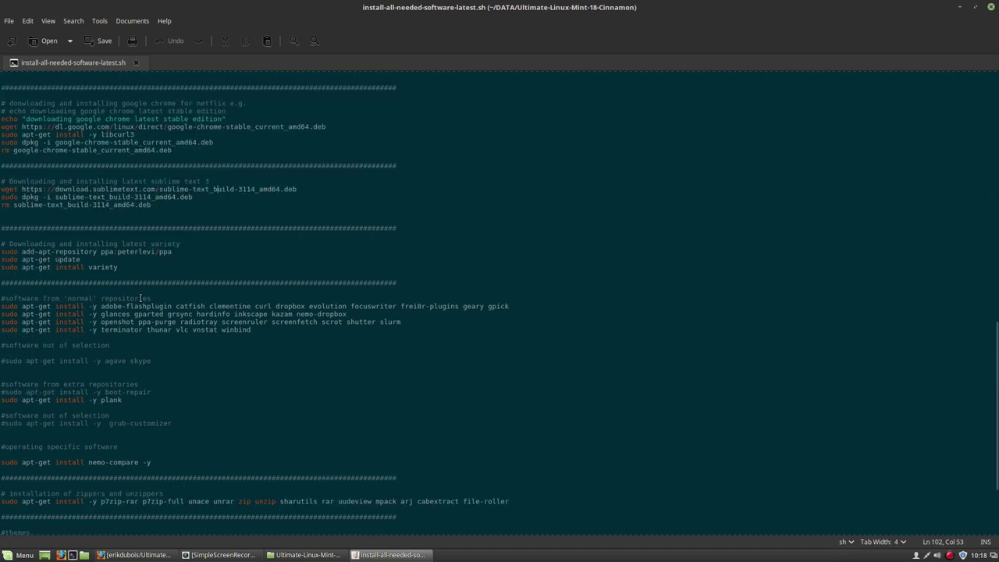
pyautogui.moveTo(110, 264); pyautogui.dragTo(61, 261)
pyautogui.click(110, 251)
pyautogui.scroll(-5, 151, 357)
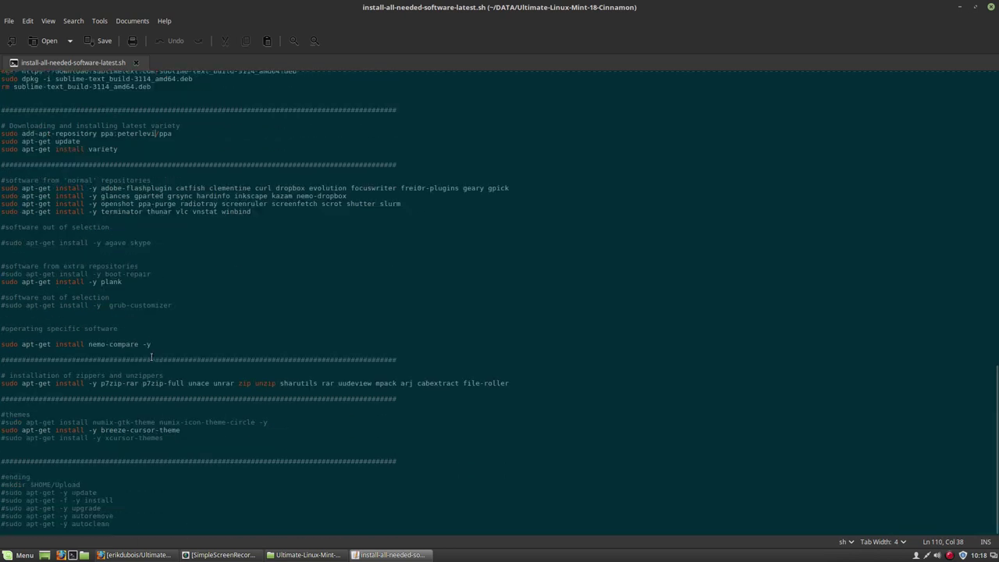
pyautogui.click(990, 7)
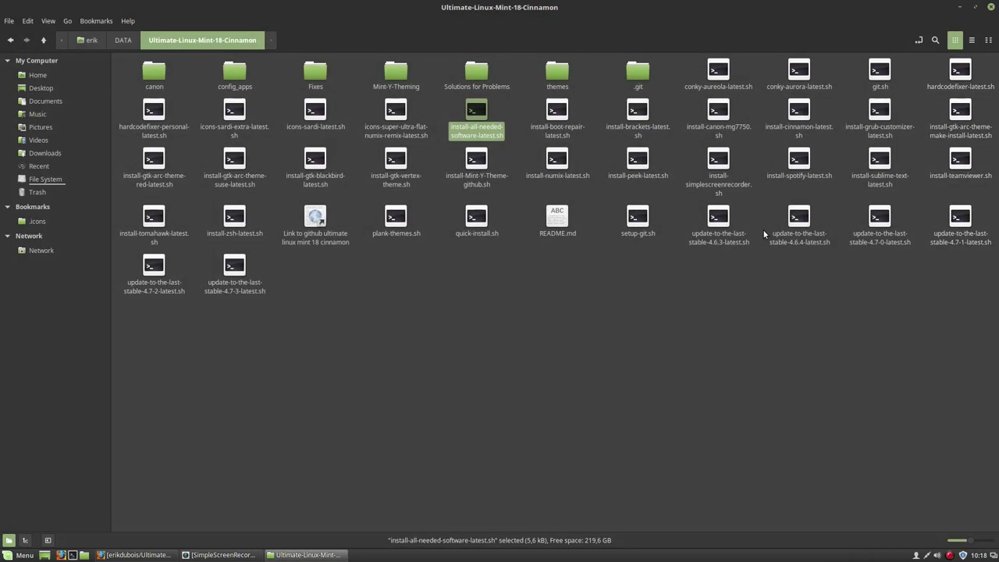
# Step: Tick refresh, computer, home, open-in-terminal and new-folder buttons under Preferences > Toolbar
pyautogui.rightClick(508, 295)
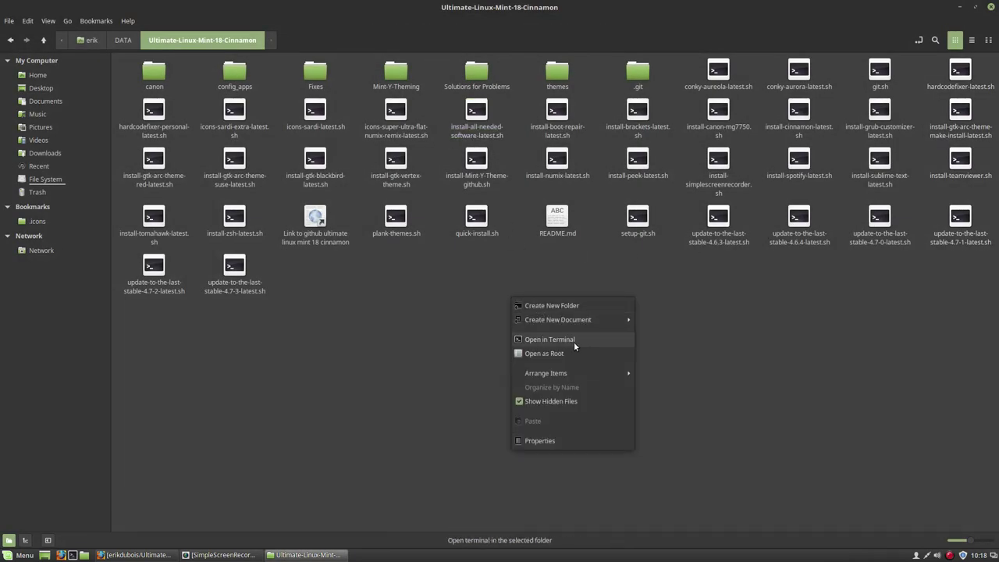
pyautogui.click(889, 37)
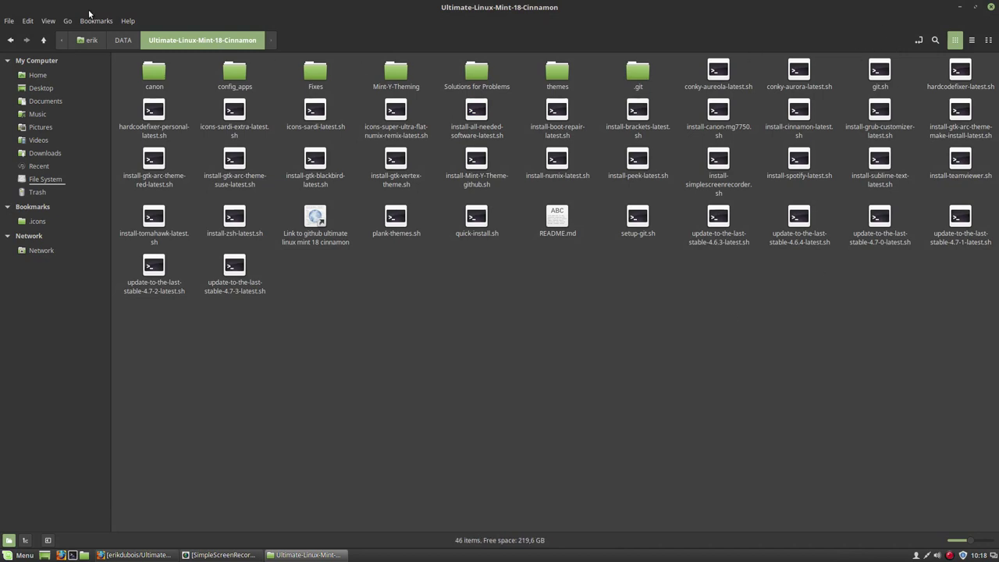
pyautogui.click(28, 21)
pyautogui.click(40, 292)
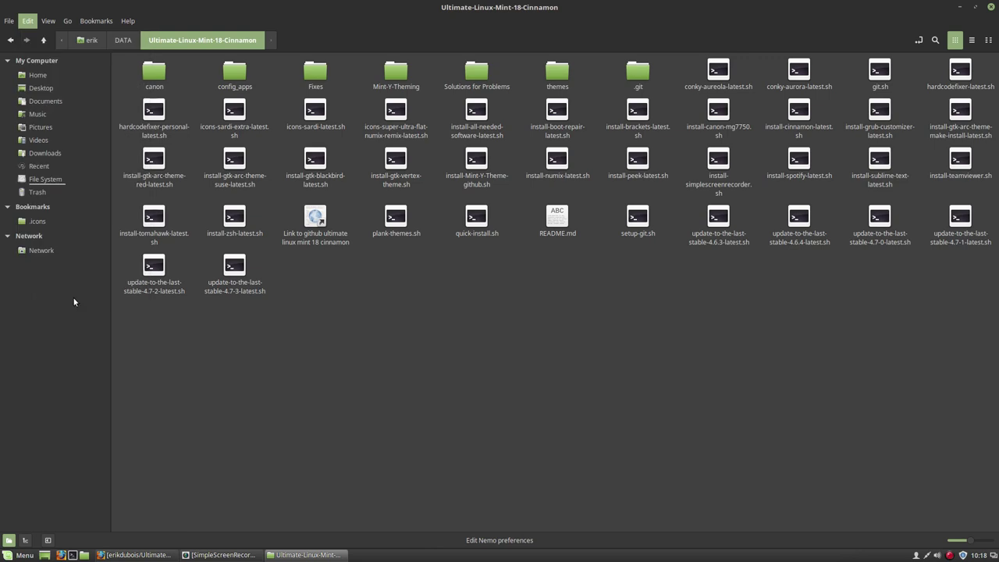
pyautogui.click(628, 143)
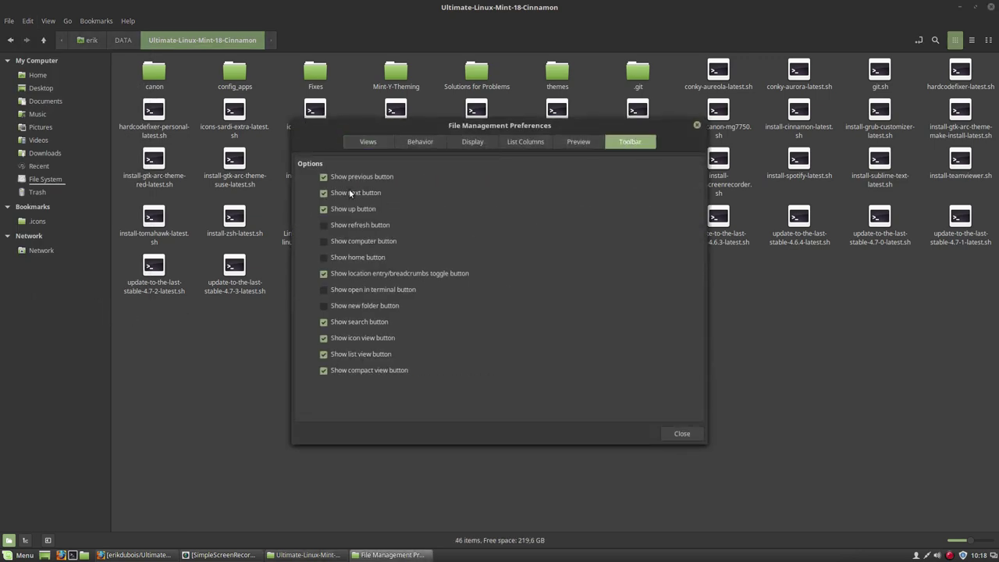
pyautogui.click(324, 225)
pyautogui.click(323, 241)
pyautogui.click(324, 257)
pyautogui.click(324, 289)
pyautogui.click(324, 306)
pyautogui.click(678, 433)
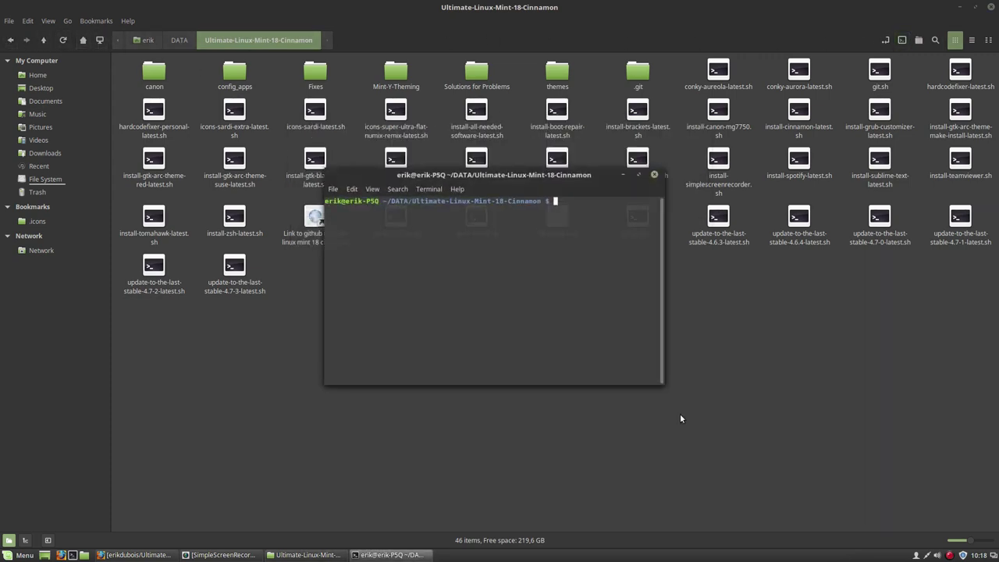
# Step: Run ./install-all-needed-software-latest.sh and enter the sudo password
pyautogui.write('./install-al')
pyautogui.press('Tab')
pyautogui.press('Return')
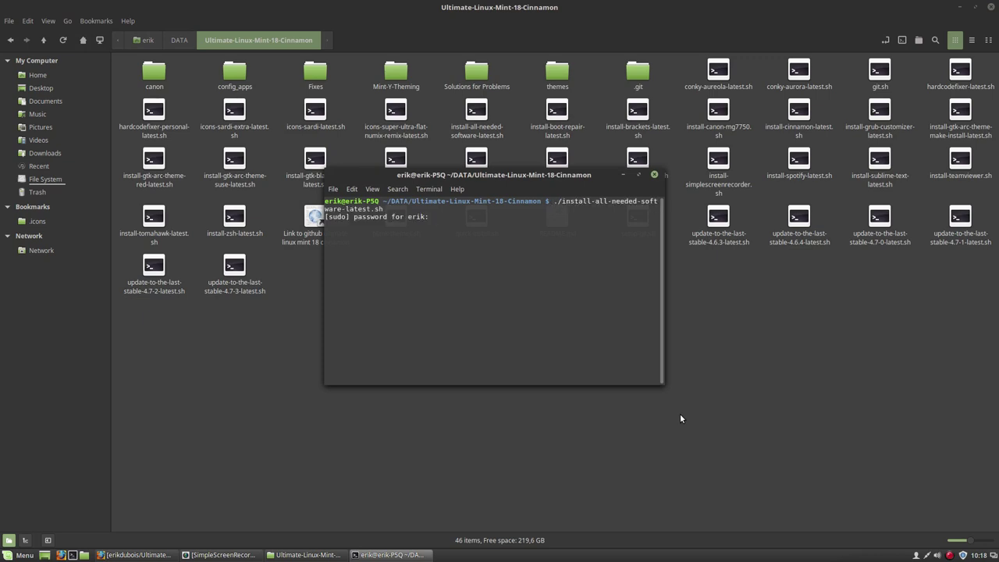
pyautogui.press('Return')
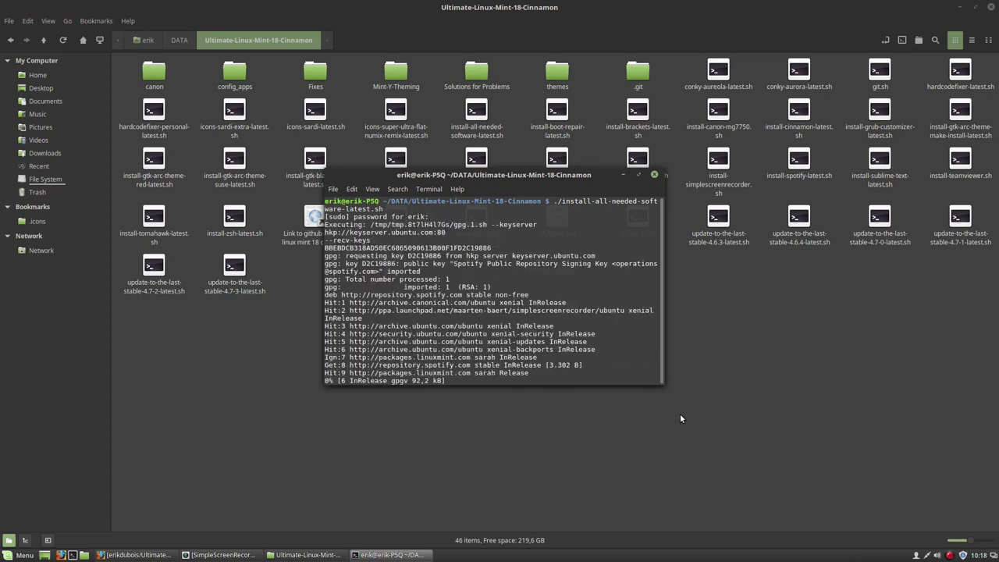
# Step: Move and enlarge the terminal to follow the install through the breeze-cursor-theme setup
pyautogui.moveTo(466, 176); pyautogui.dragTo(397, 84)
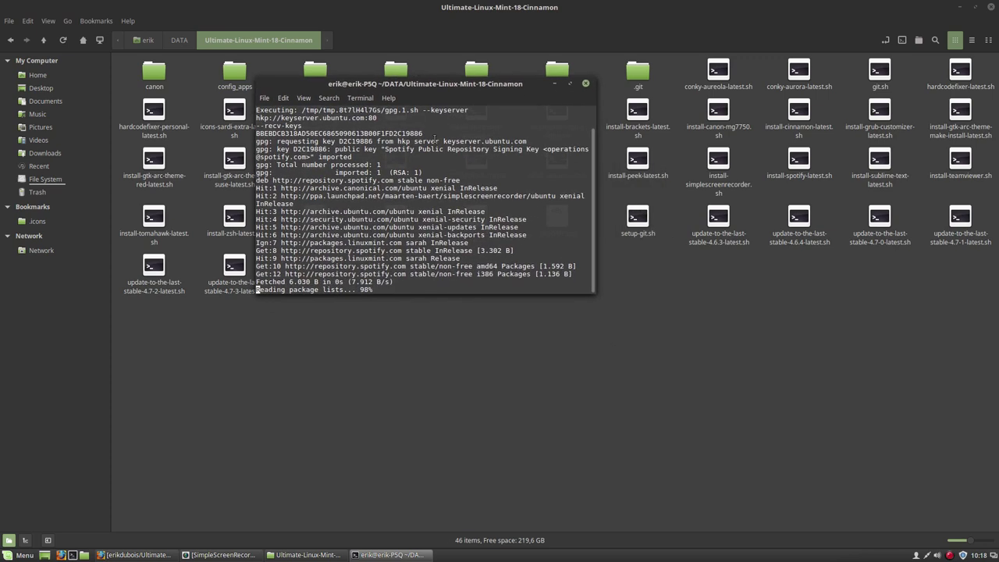
pyautogui.moveTo(595, 301); pyautogui.dragTo(723, 427)
pyautogui.rightClick(950, 554)
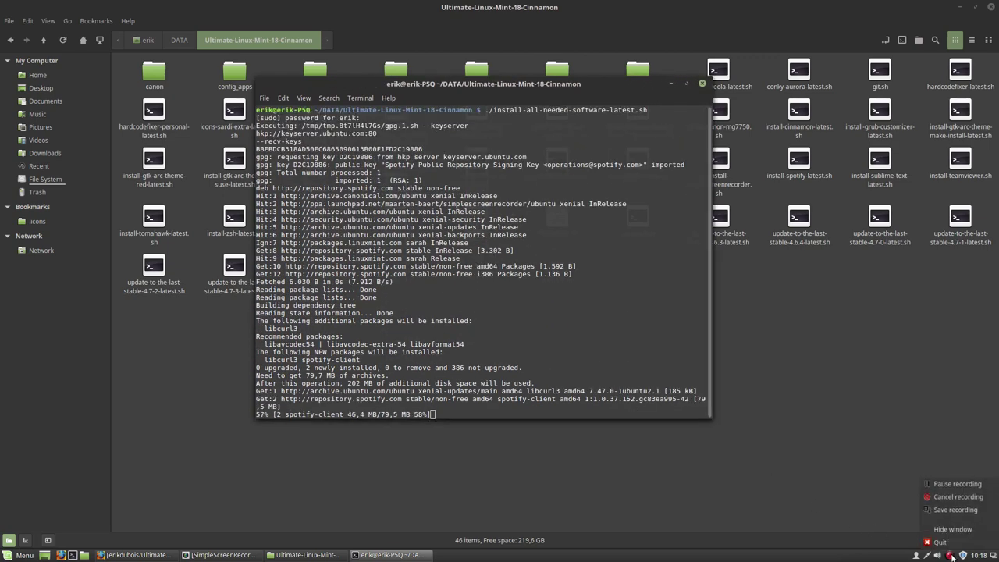
pyautogui.click(955, 484)
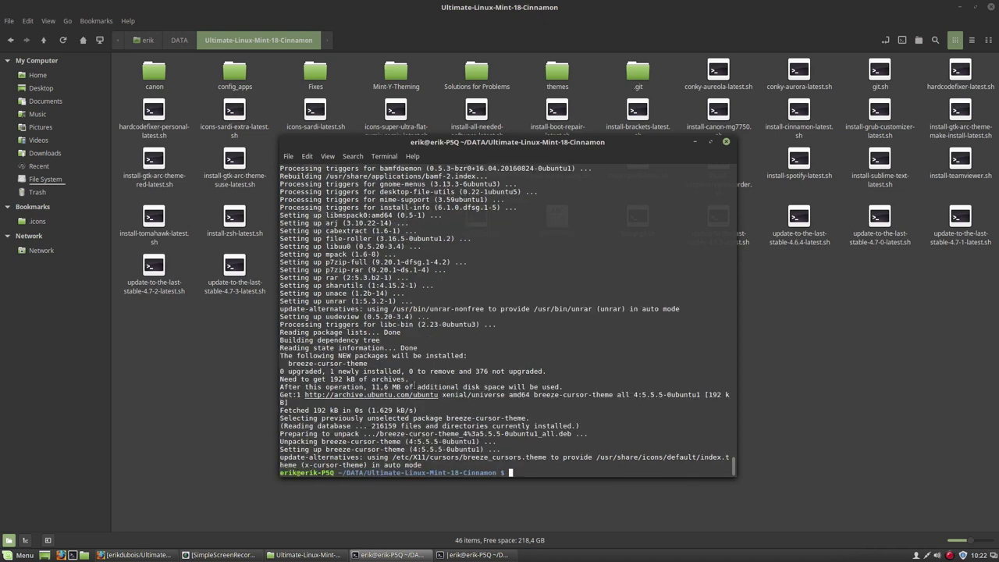
pyautogui.moveTo(433, 464); pyautogui.dragTo(280, 434)
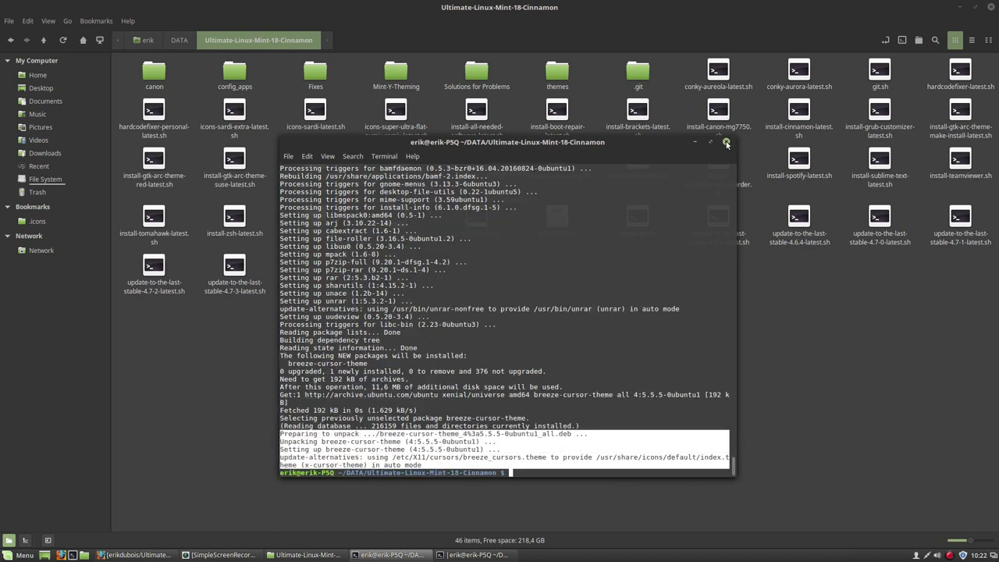
pyautogui.moveTo(630, 141); pyautogui.dragTo(667, 255)
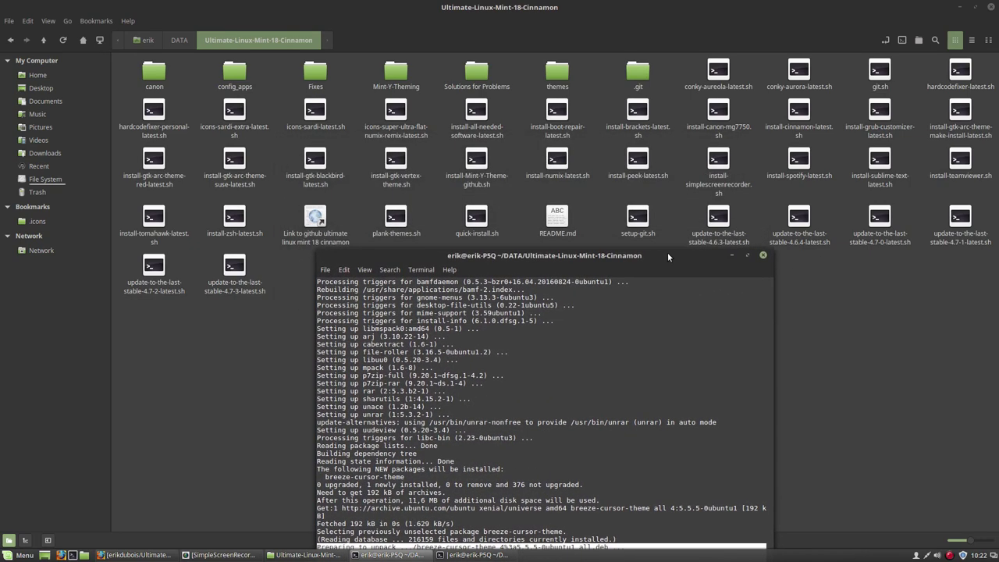
pyautogui.doubleClick(476, 218)
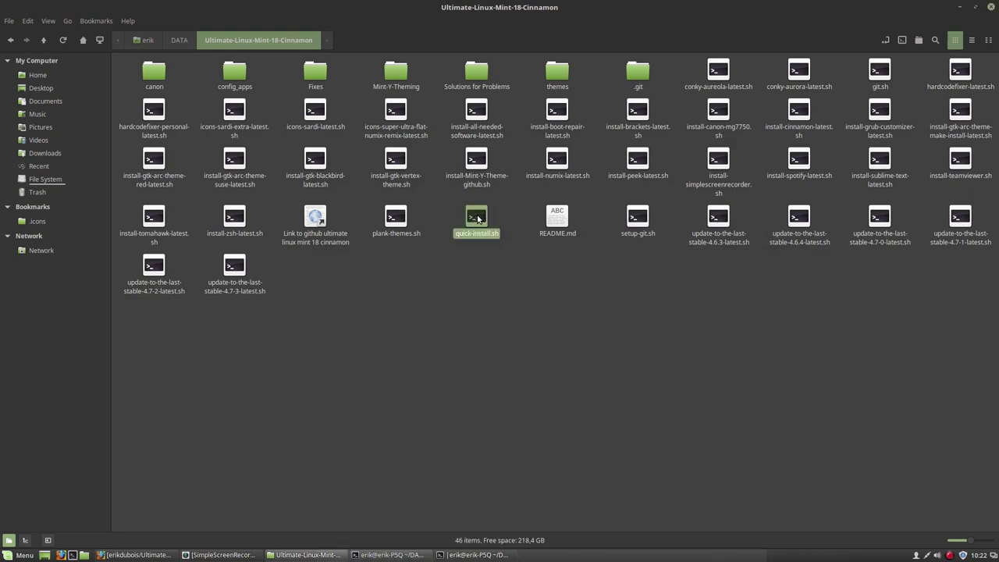
pyautogui.press('Return')
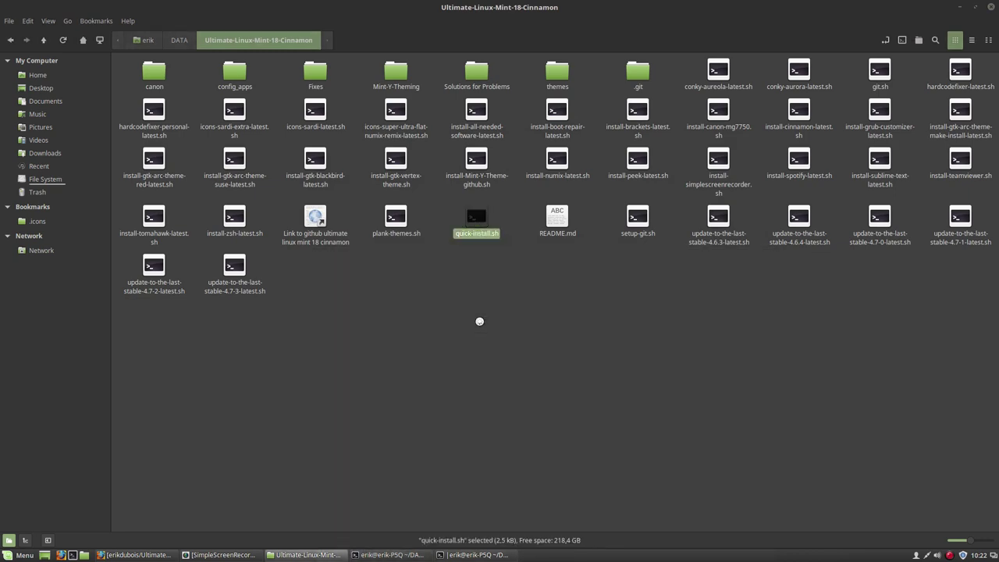
pyautogui.scroll(-6, 217, 273)
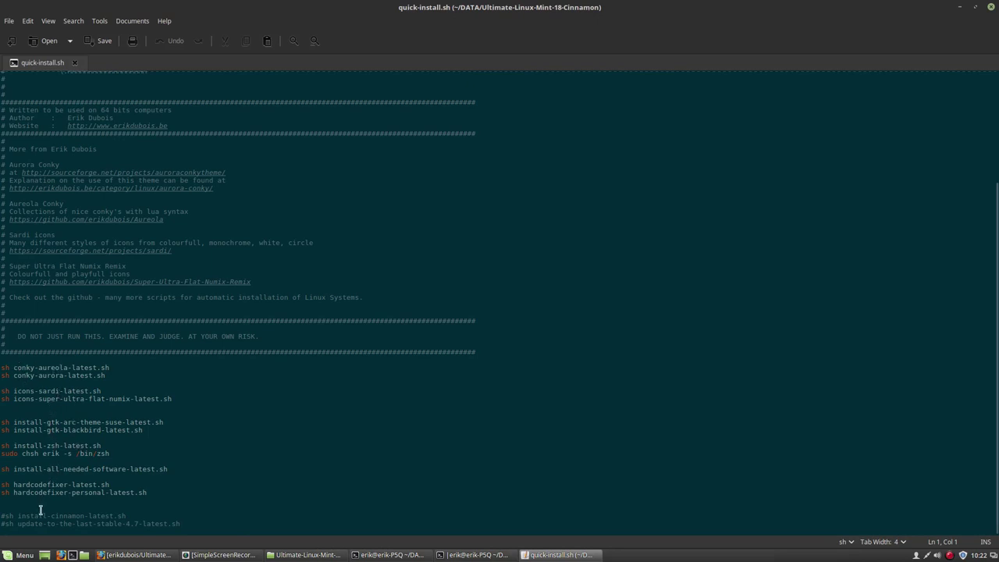
pyautogui.moveTo(149, 490); pyautogui.dragTo(2, 490)
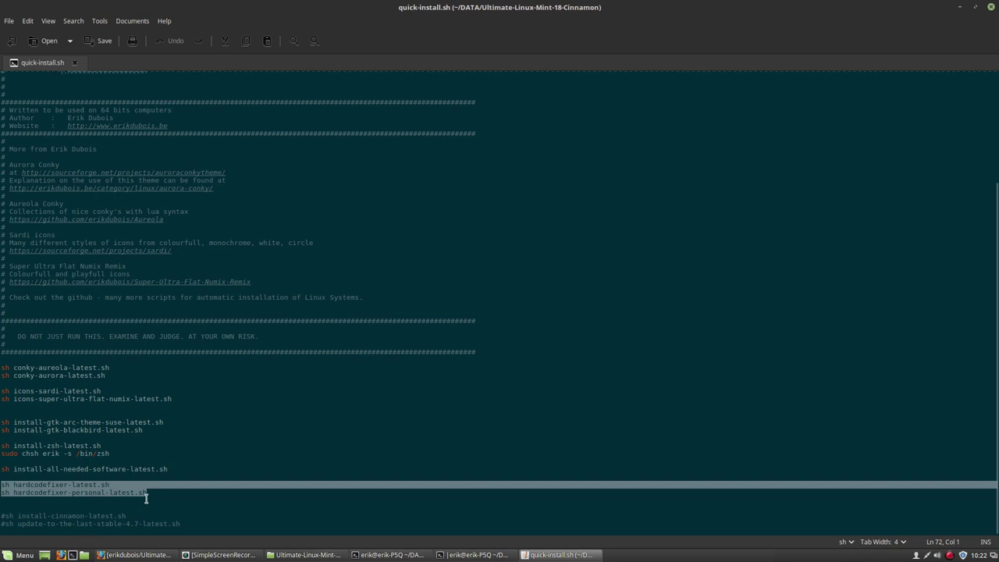
pyautogui.click(71, 507)
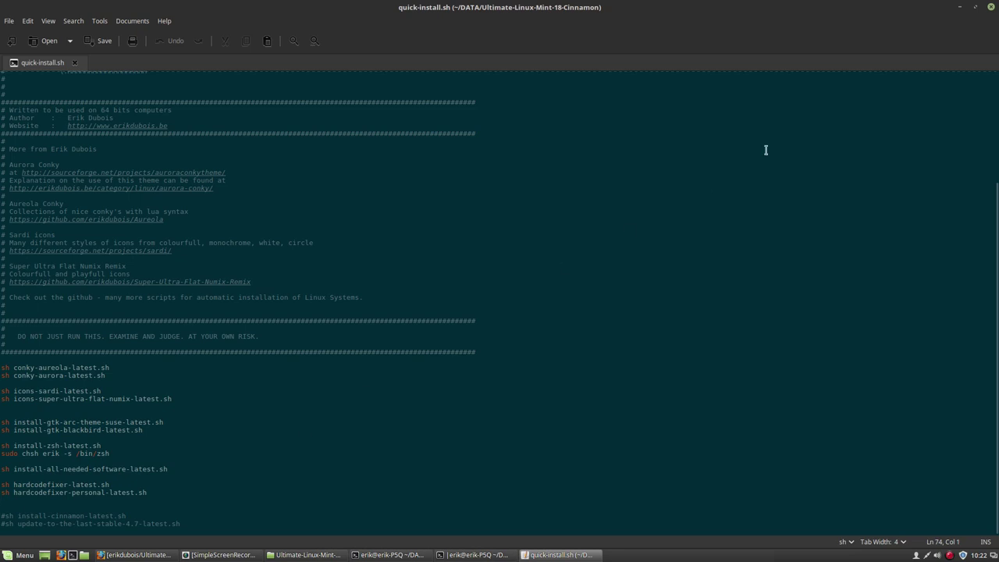
pyautogui.click(990, 6)
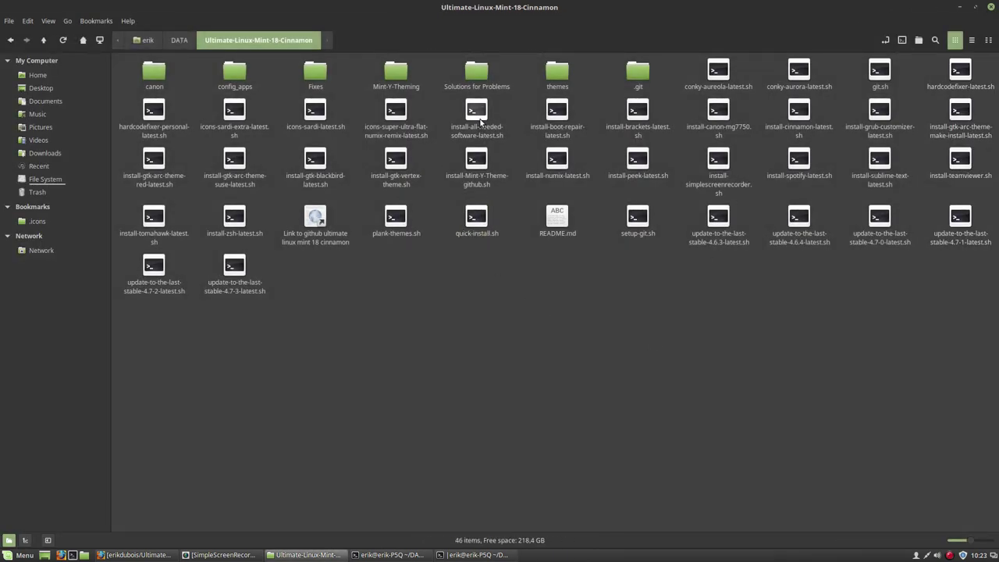
# Step: Run icons-sardi-latest.sh in a terminal
pyautogui.click(478, 115)
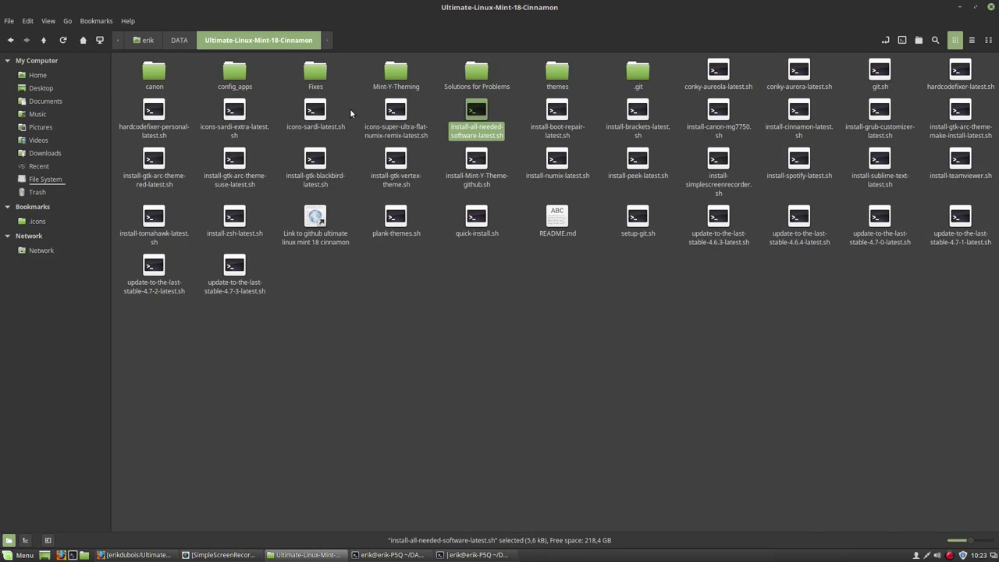
pyautogui.doubleClick(309, 112)
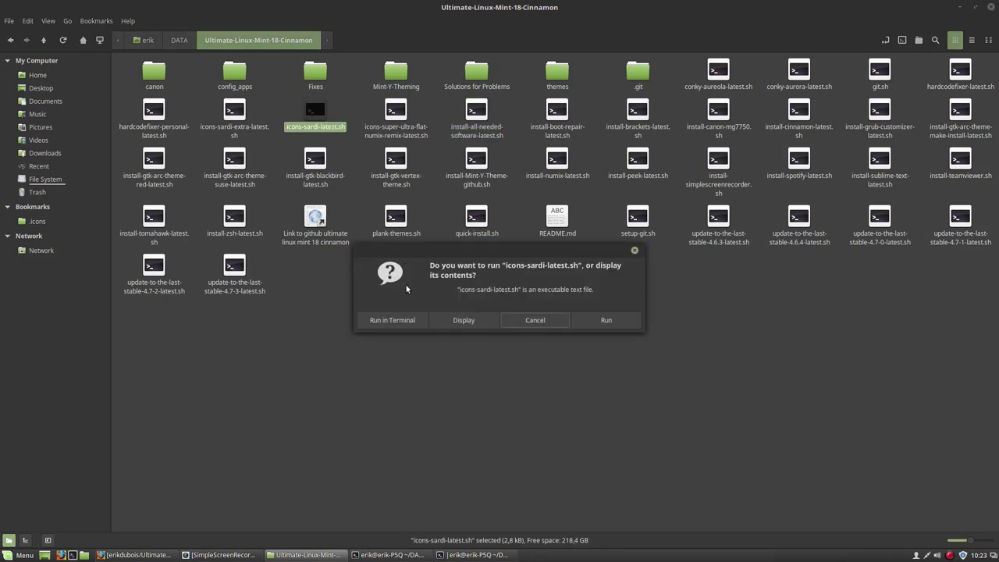
pyautogui.click(402, 320)
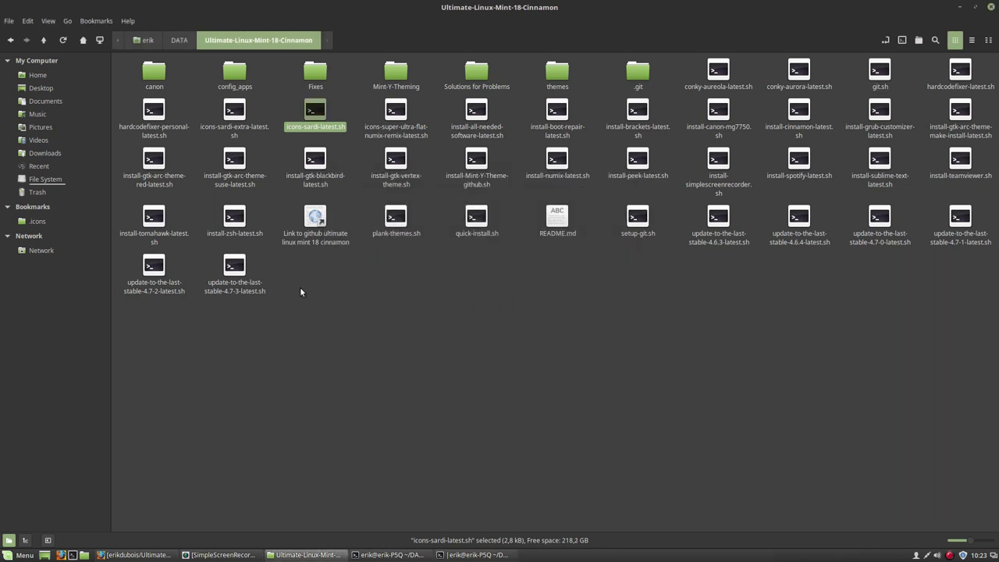
# Step: Run icons-sardi-extra-latest.sh in a terminal and open the .icons folder
pyautogui.click(231, 111)
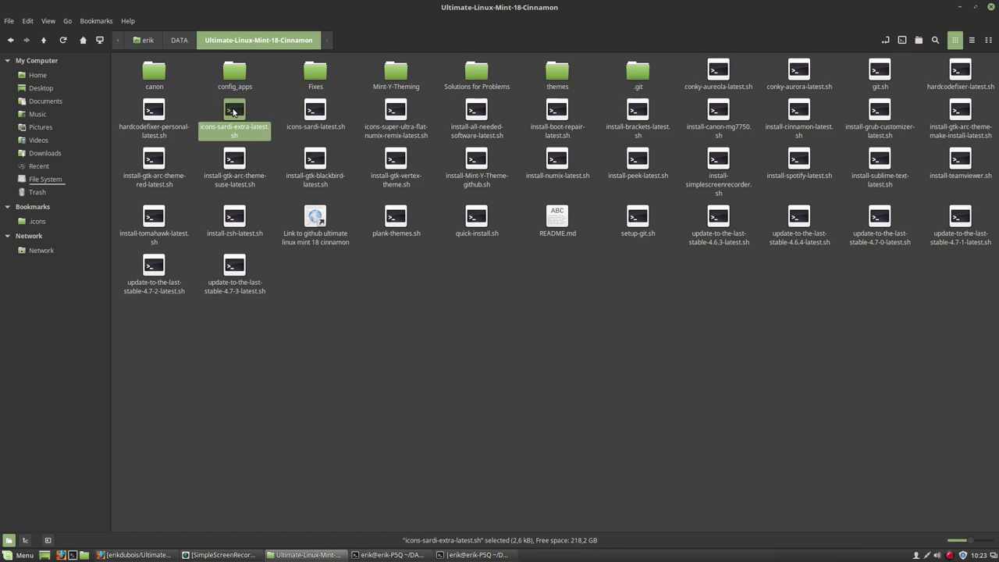
pyautogui.doubleClick(231, 111)
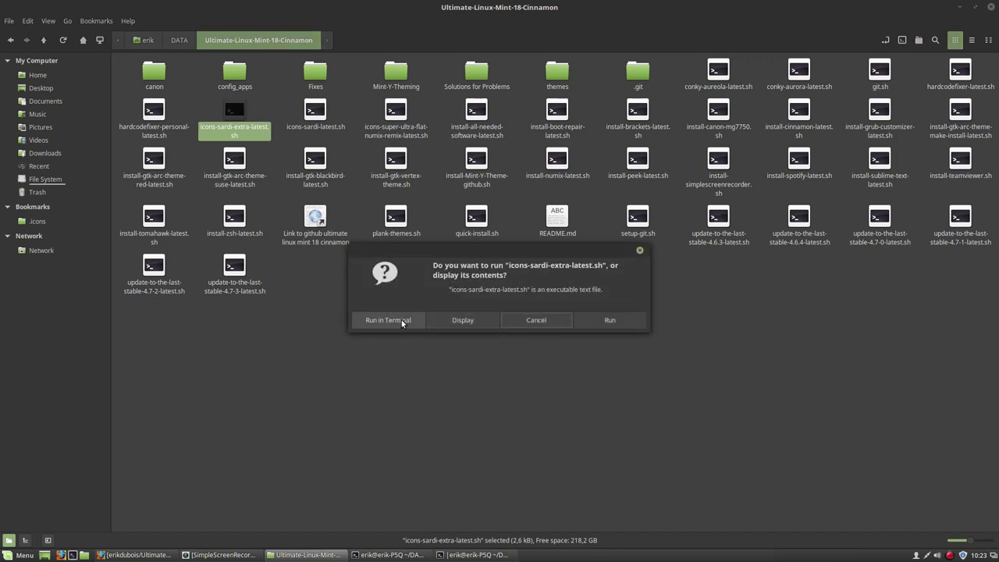
pyautogui.click(394, 322)
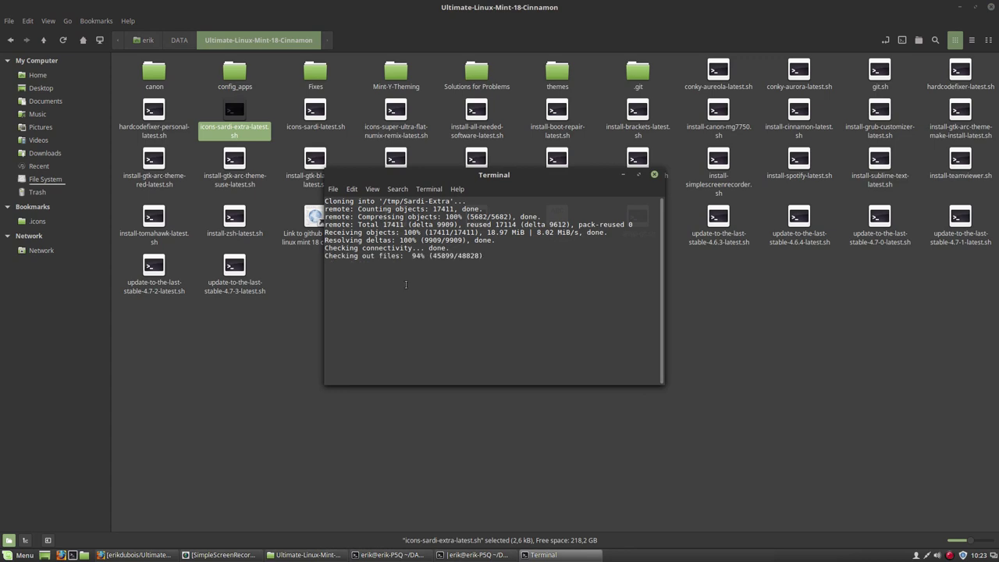
pyautogui.click(43, 219)
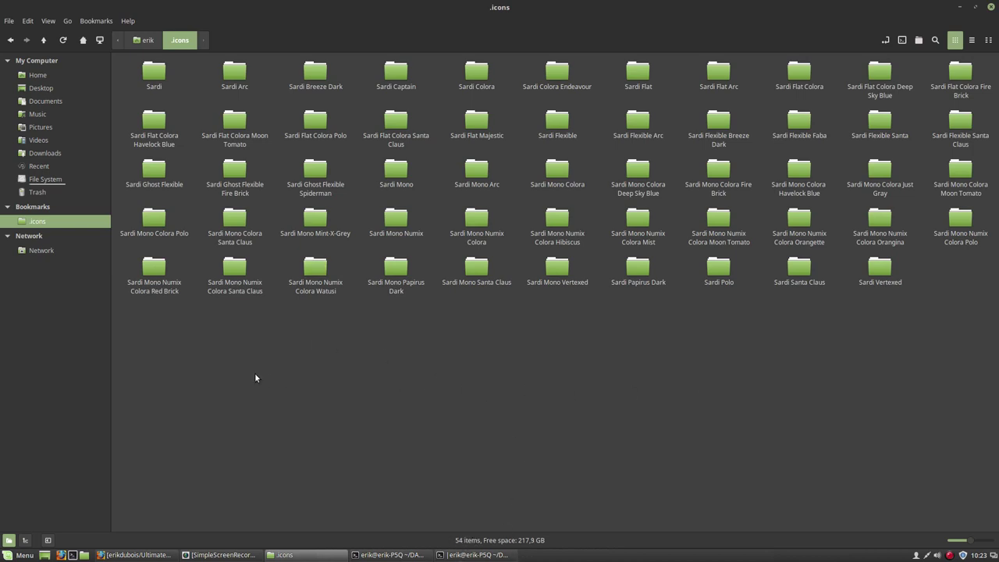
# Step: Launch the Themes settings from the application menu
pyautogui.moveTo(122, 336); pyautogui.dragTo(991, 54)
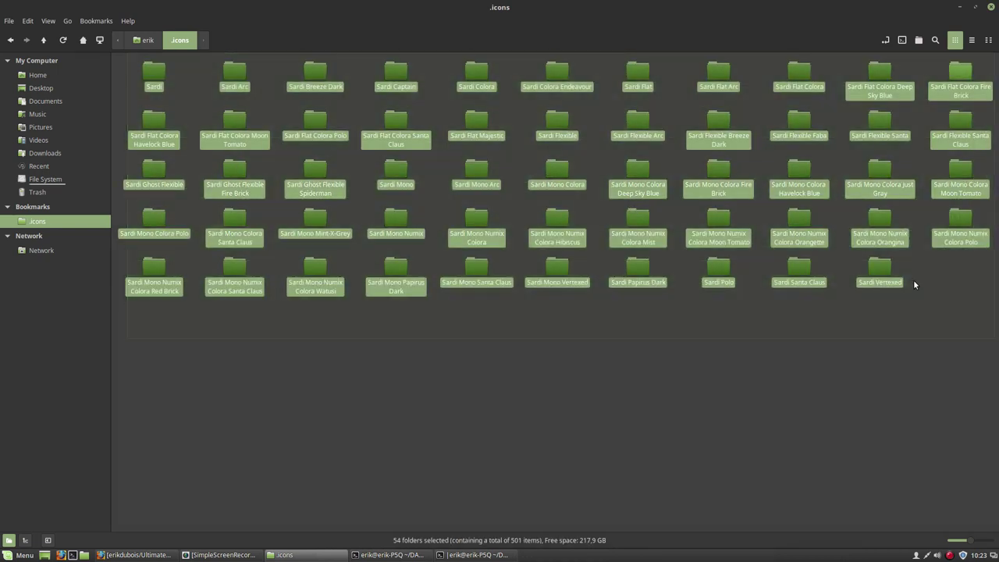
pyautogui.click(449, 358)
pyautogui.click(6, 556)
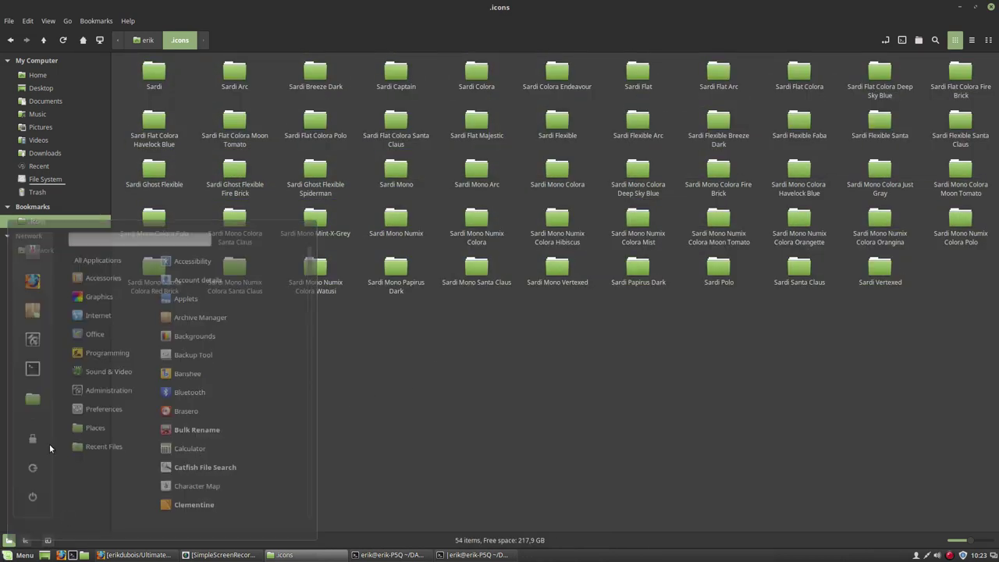
pyautogui.click(6, 555)
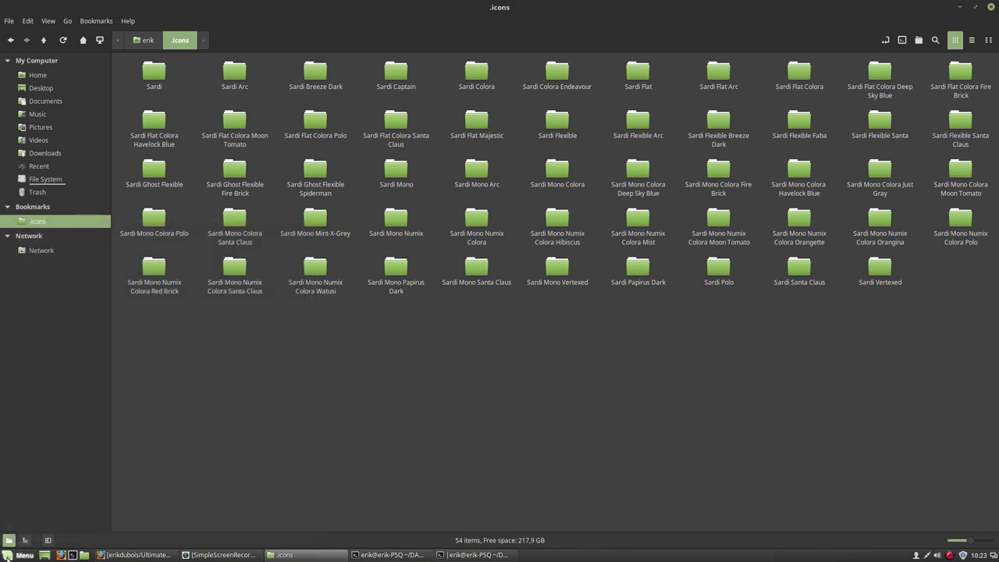
pyautogui.click(6, 555)
pyautogui.click(396, 342)
# Step: Choose Sardi Mono Colora Polo as the icon theme and close Themes
pyautogui.click(635, 238)
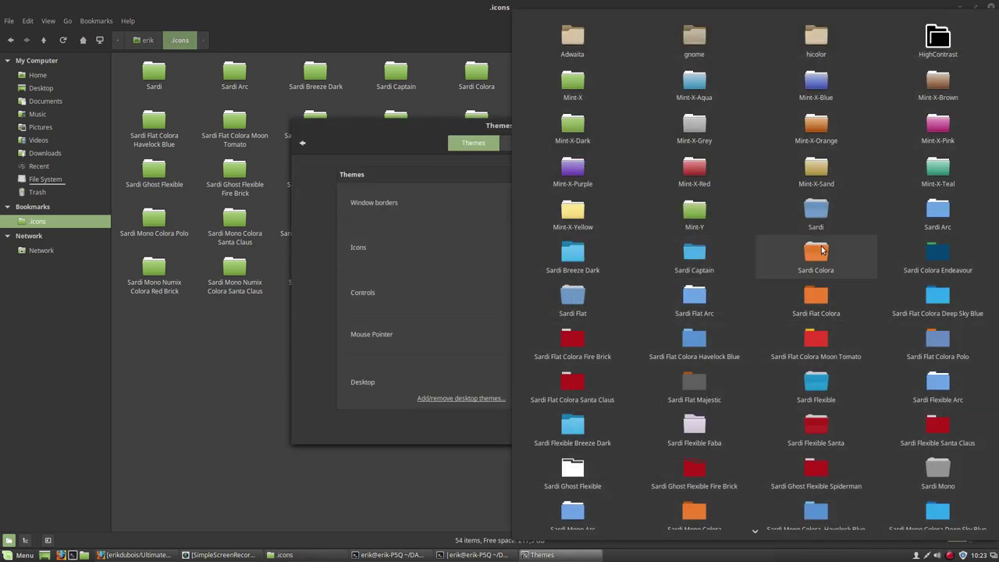
pyautogui.scroll(-2, 836, 437)
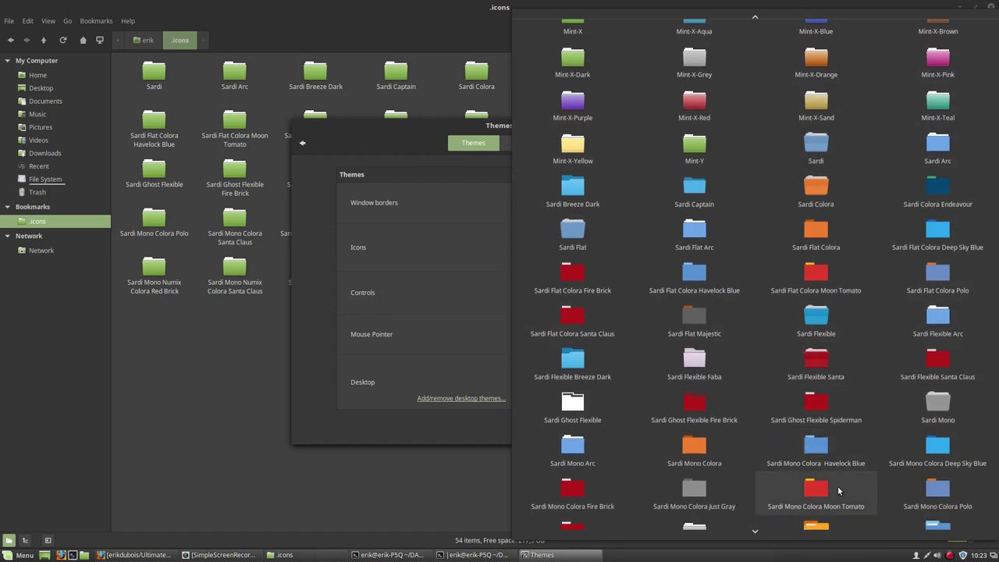
pyautogui.scroll(-1, 838, 489)
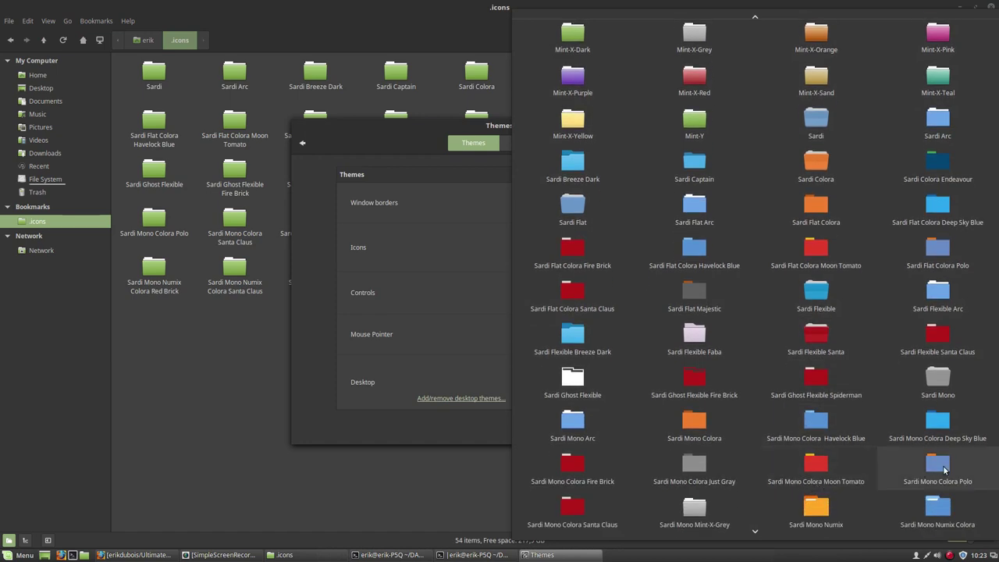
pyautogui.click(939, 470)
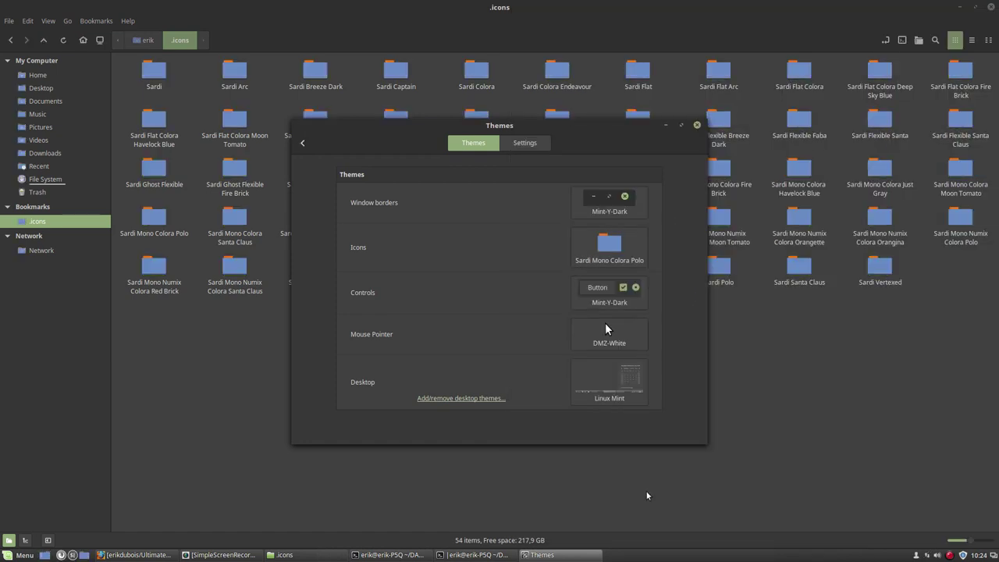
pyautogui.click(697, 126)
# Step: Navigate from Home through DATA into the Ultimate-Linux-Mint-18-Cinnamon folder
pyautogui.click(74, 76)
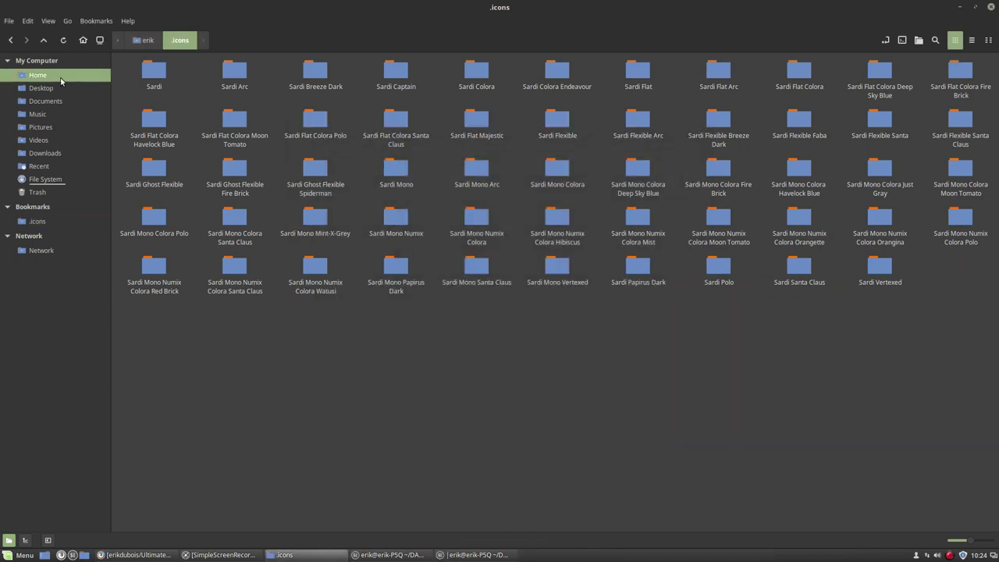
pyautogui.click(420, 278)
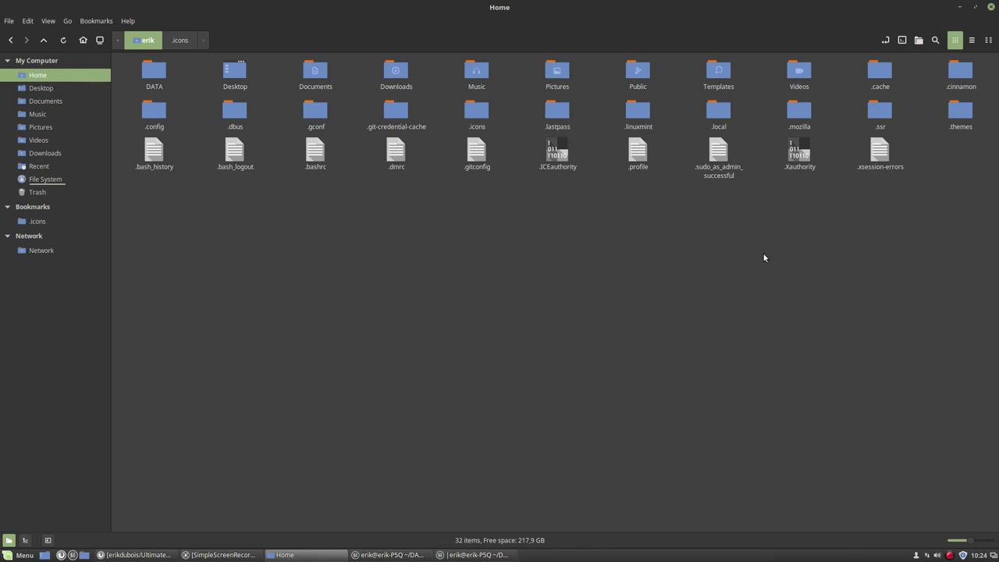
pyautogui.doubleClick(160, 76)
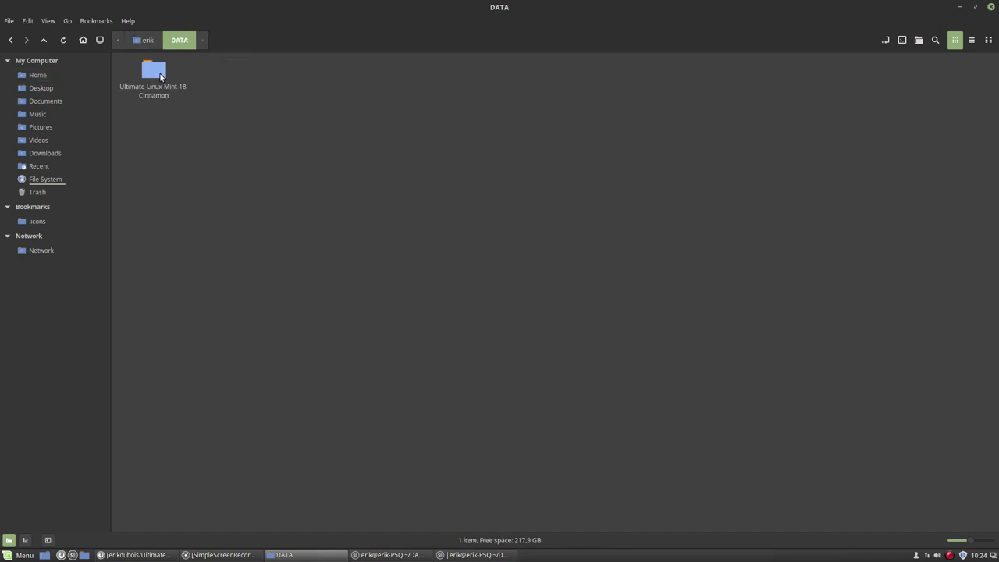
pyautogui.doubleClick(159, 73)
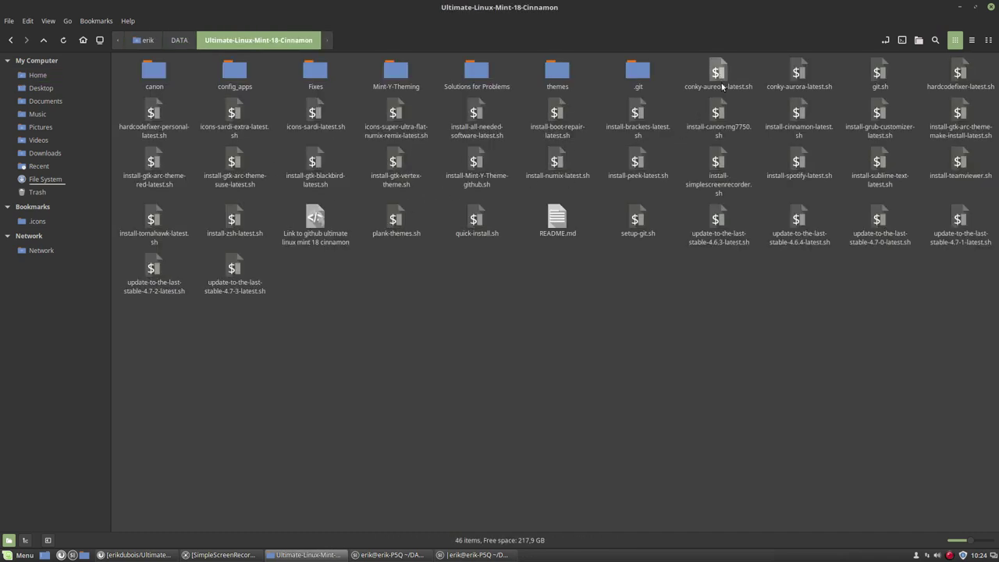
pyautogui.moveTo(207, 103); pyautogui.dragTo(344, 134)
# Step: Run icons-super-ultra-flat-numix-remix-latest.sh in a terminal
pyautogui.keyDown('shift'); pyautogui.click(394, 113); pyautogui.keyUp('shift')
pyautogui.doubleClick(394, 114)
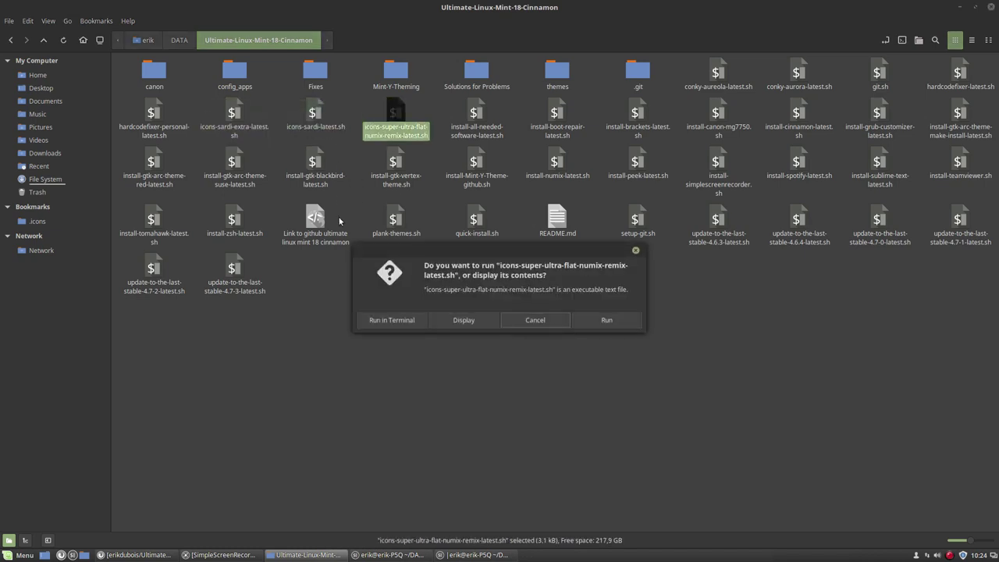
pyautogui.click(407, 324)
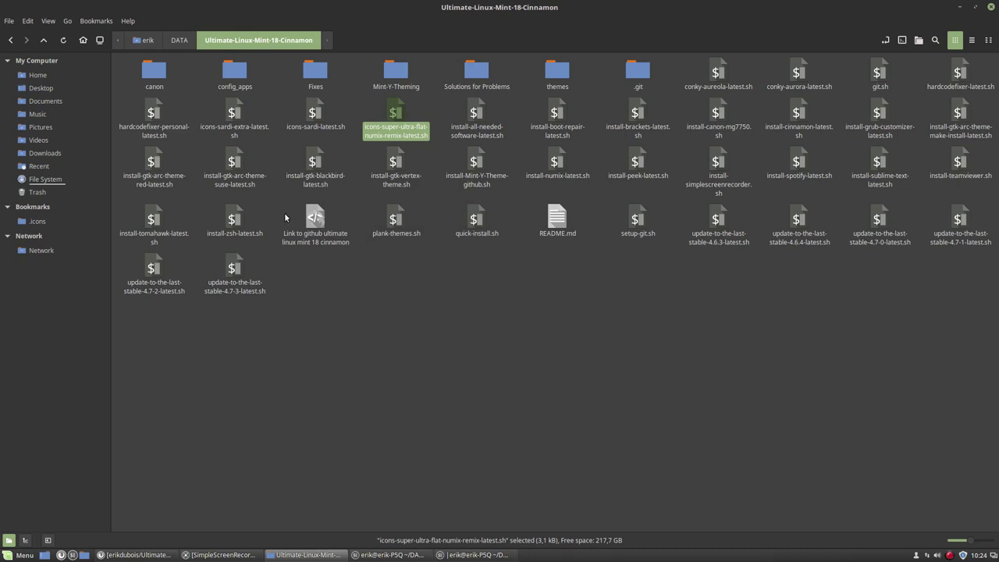
pyautogui.click(17, 554)
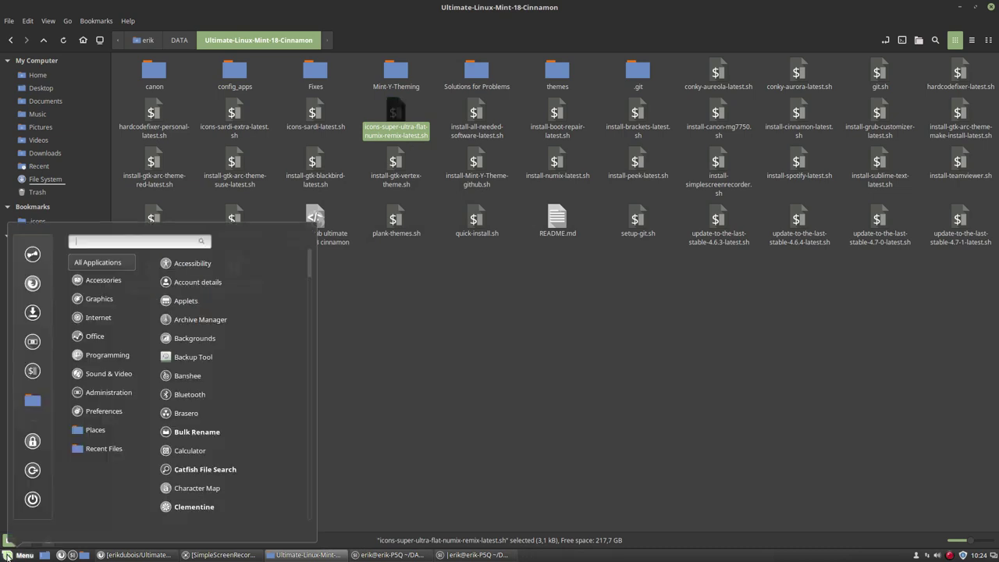
# Step: Launch Themes and apply the Super-Ultra-Flat-Numix-Remix icon theme
pyautogui.click(32, 254)
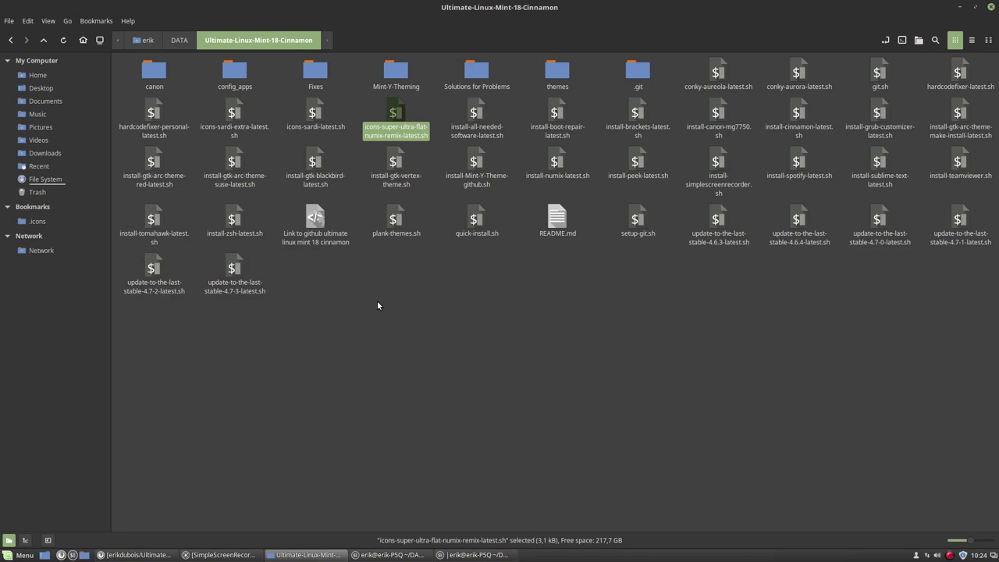
pyautogui.click(610, 248)
pyautogui.scroll(-10, 652, 367)
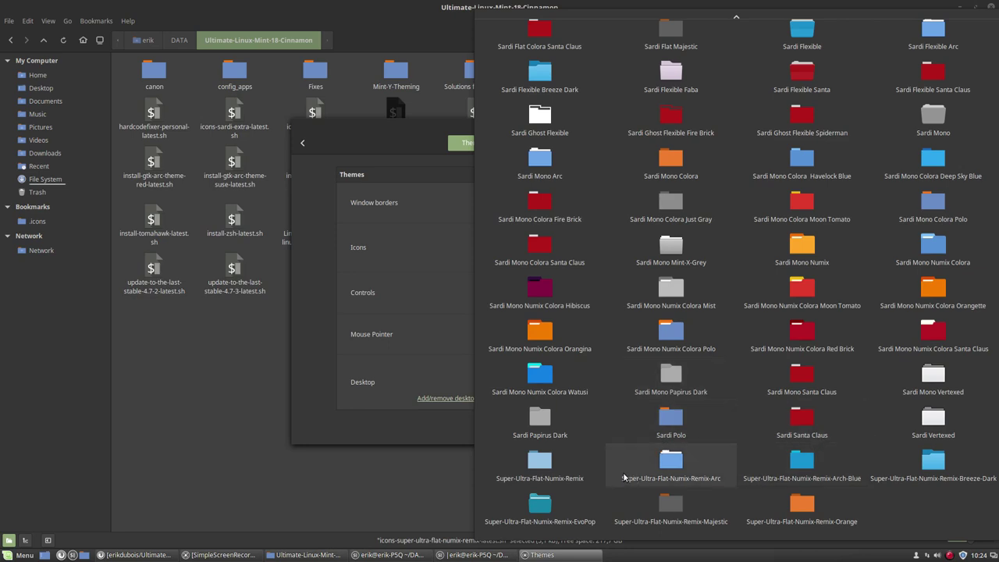
pyautogui.click(558, 465)
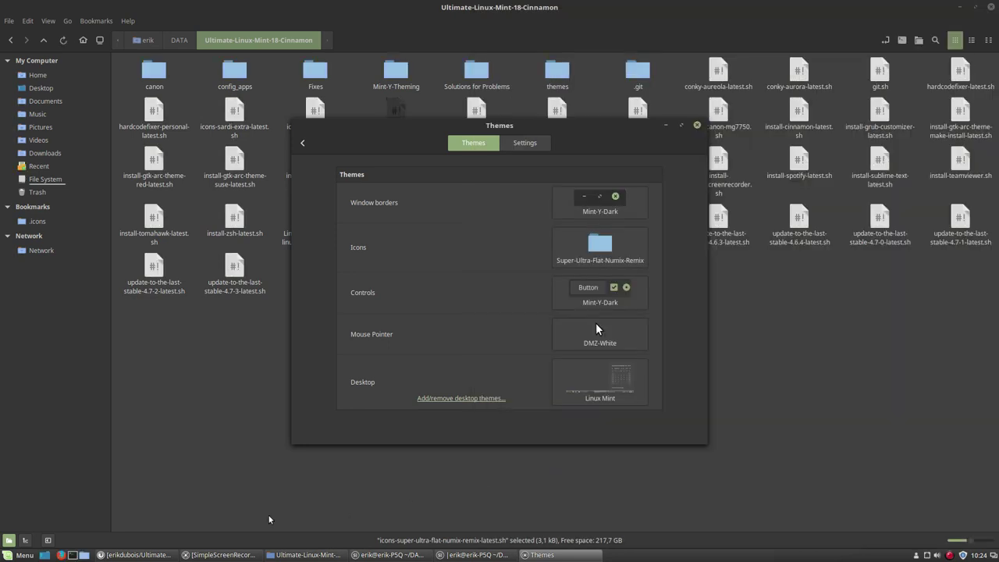
# Step: Switch the icons to the Super-Ultra-Flat-Numix-Remix-EvoPop variant and close Themes
pyautogui.click(4, 555)
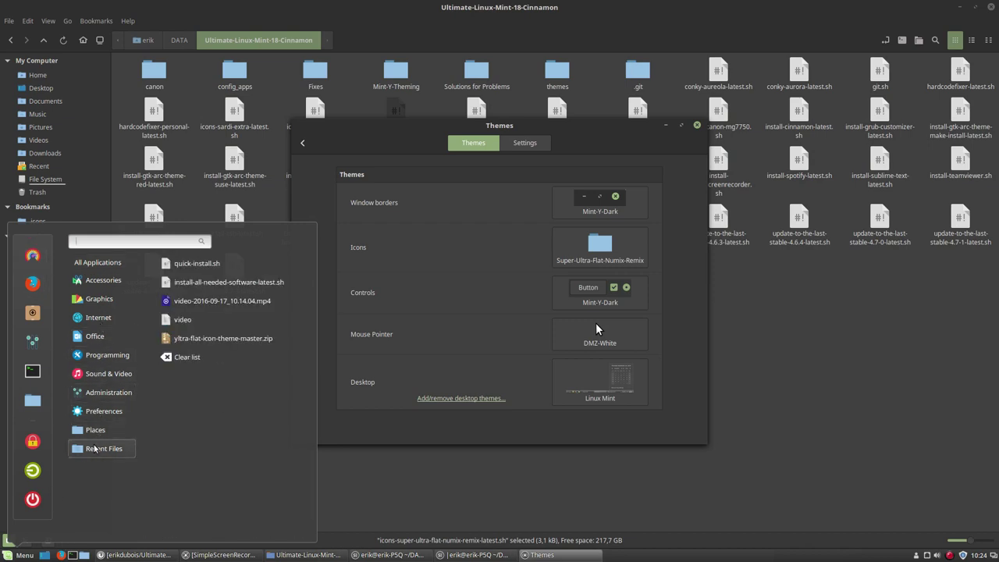
pyautogui.moveTo(97, 335)
pyautogui.moveTo(115, 265)
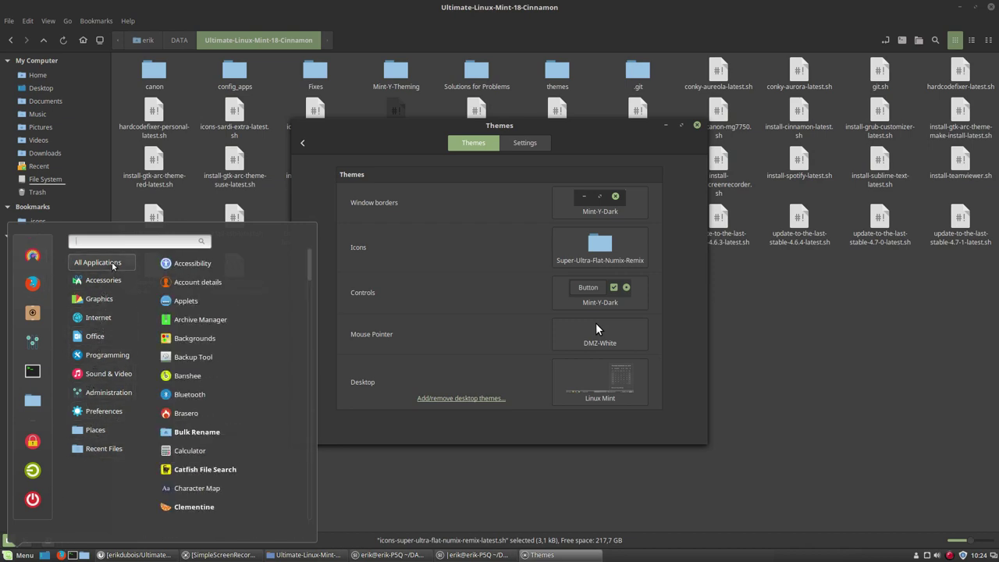
pyautogui.click(603, 249)
pyautogui.scroll(-5, 609, 444)
pyautogui.scroll(-2, 609, 444)
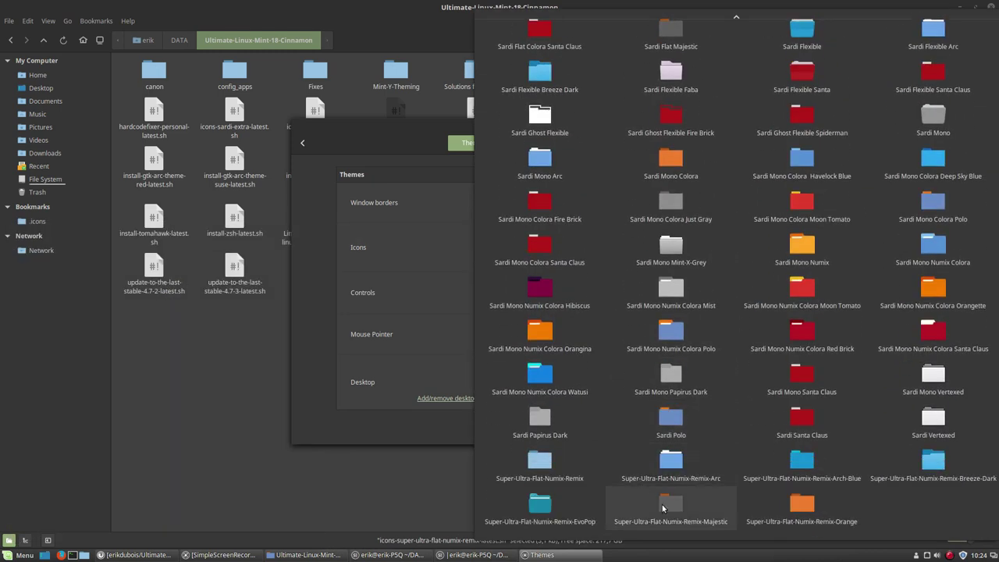
pyautogui.click(539, 506)
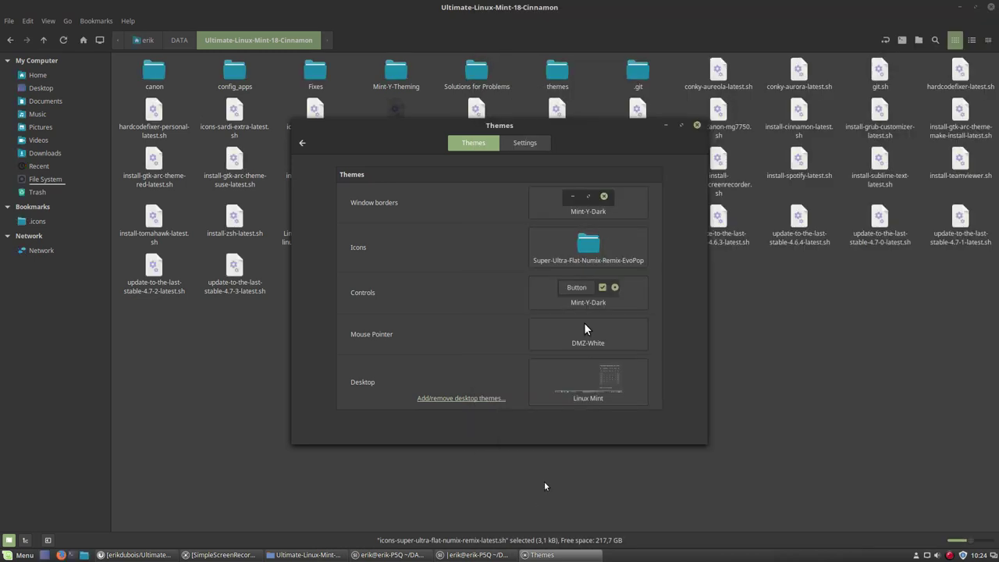
pyautogui.click(696, 125)
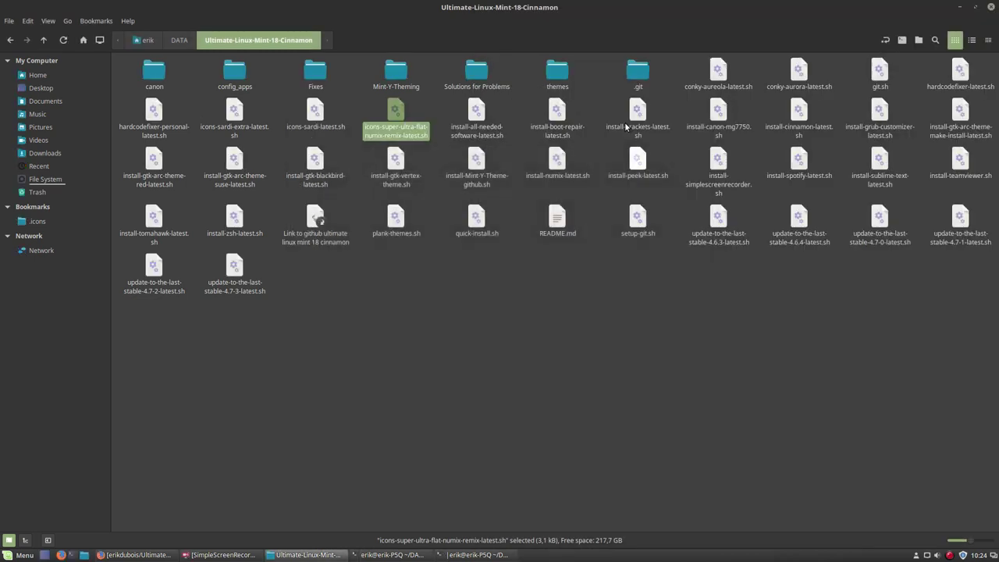
# Step: In the home folder, select and deselect all items, then open and dismiss the application menu
pyautogui.click(37, 75)
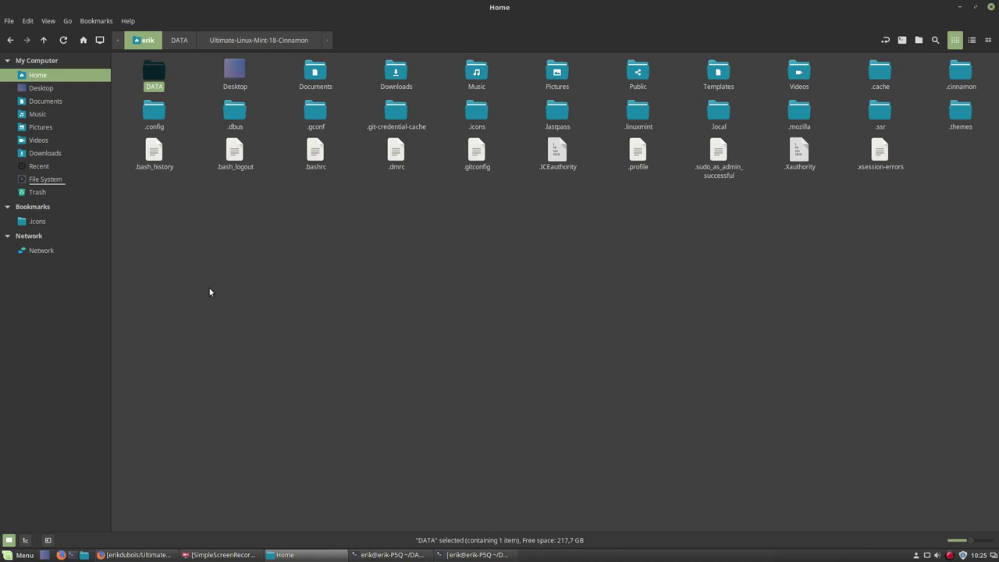
pyautogui.moveTo(150, 221); pyautogui.dragTo(994, 55)
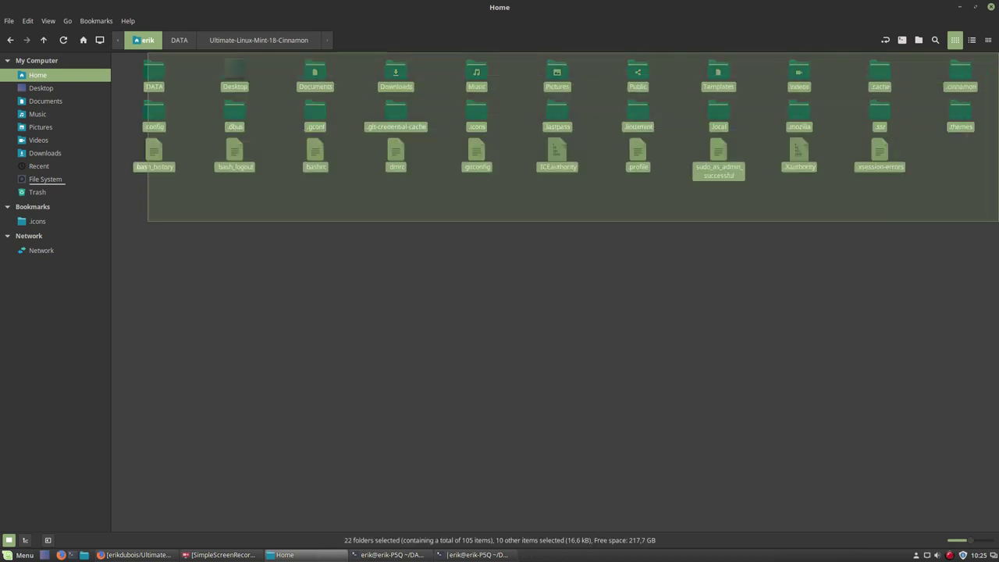
pyautogui.click(374, 313)
pyautogui.click(24, 556)
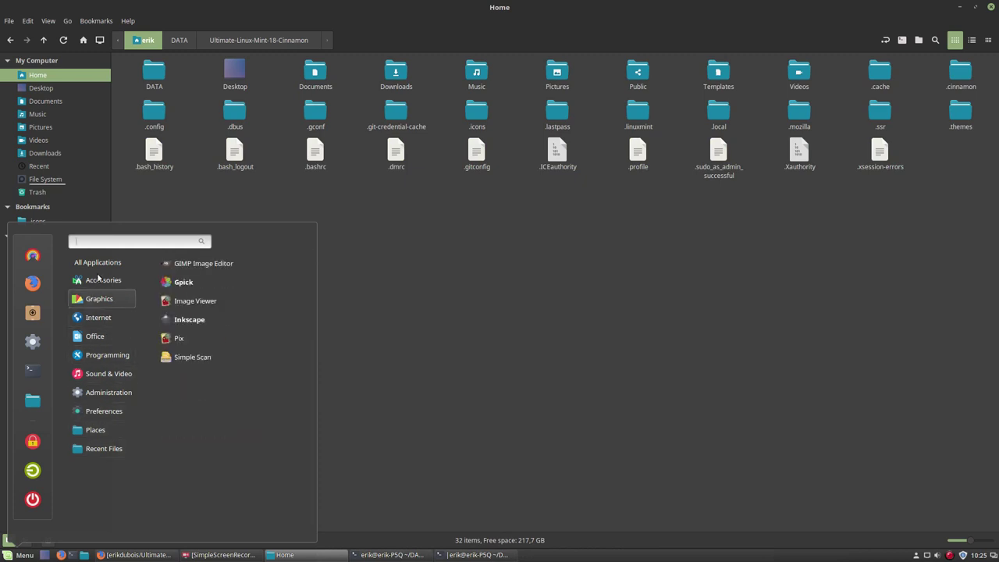
pyautogui.moveTo(109, 264)
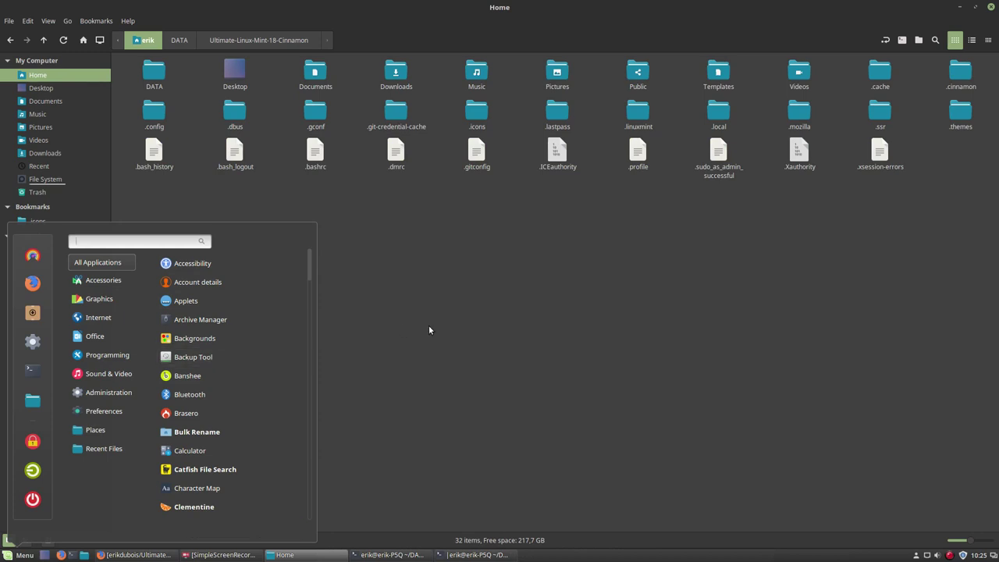
pyautogui.click(430, 269)
# Step: Browse to /usr/share/applications, bookmark it with Ctrl+D, and select the Backup Tool launcher
pyautogui.click(49, 182)
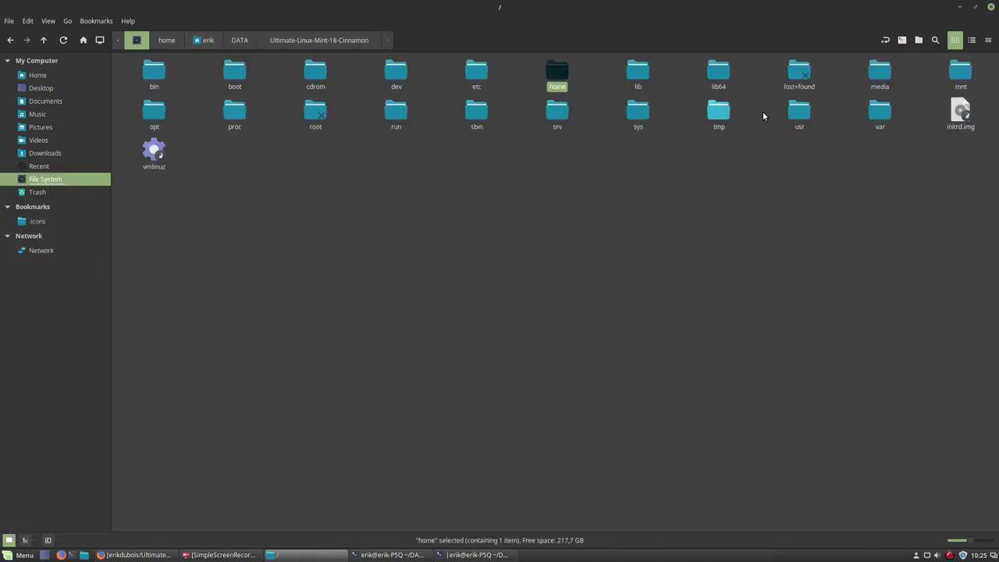
pyautogui.doubleClick(798, 113)
pyautogui.doubleClick(645, 76)
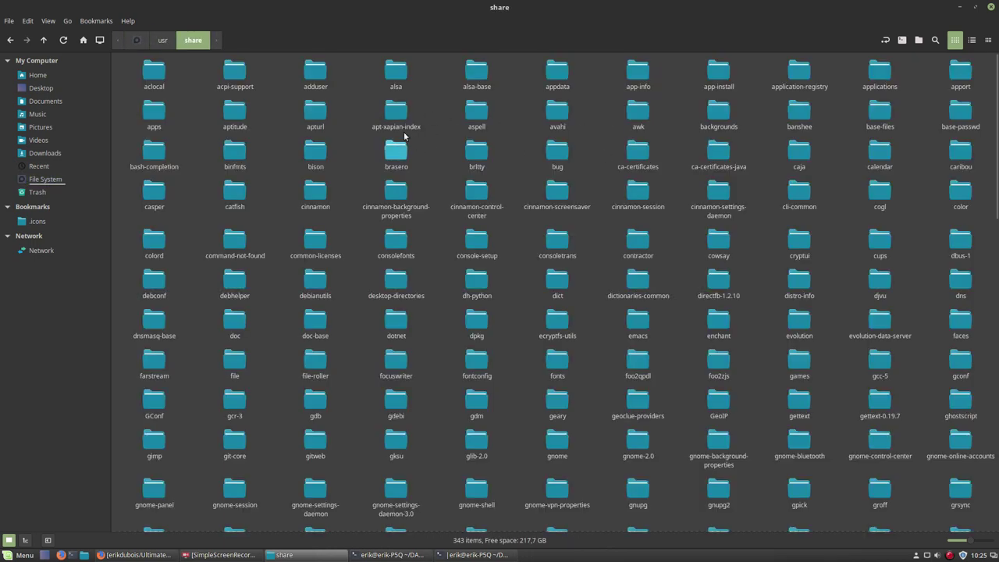
pyautogui.doubleClick(879, 74)
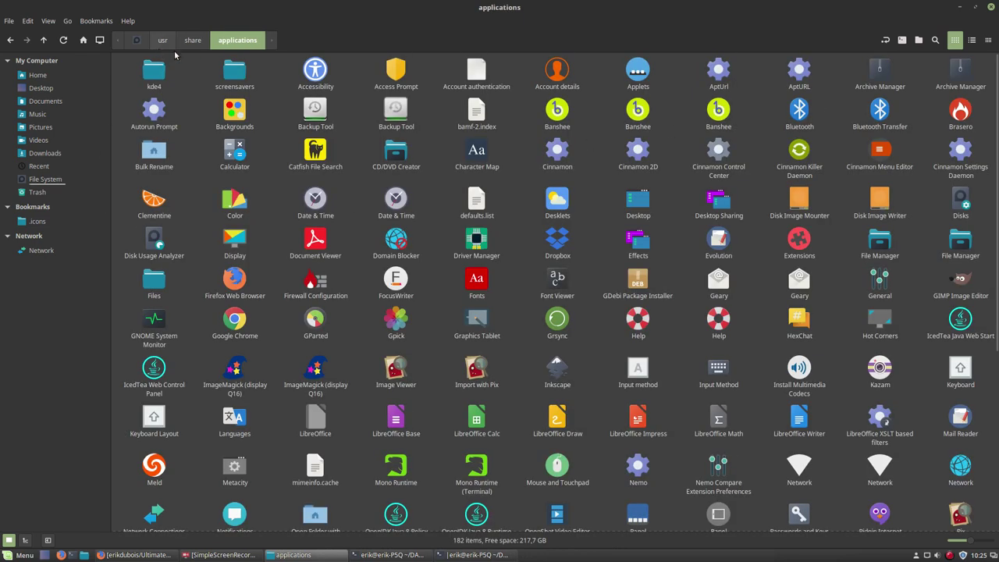
pyautogui.hotkey('ctrl', 'd')
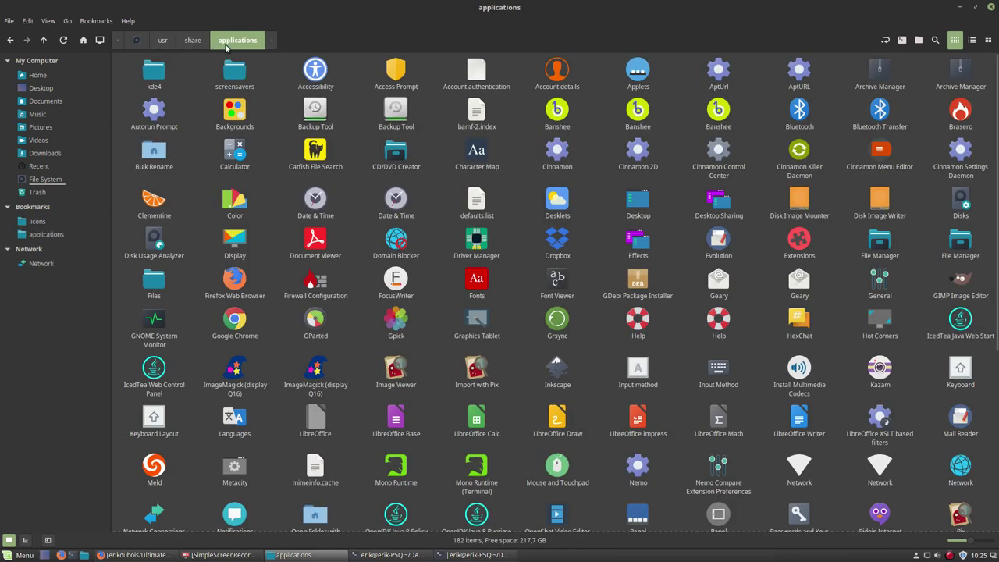
pyautogui.click(38, 237)
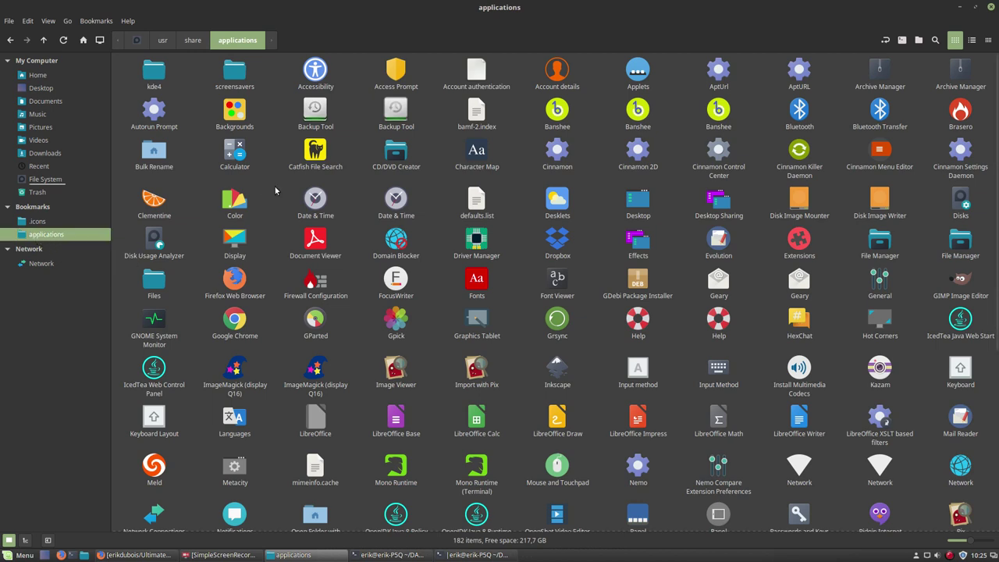
pyautogui.click(315, 109)
pyautogui.rightClick(313, 107)
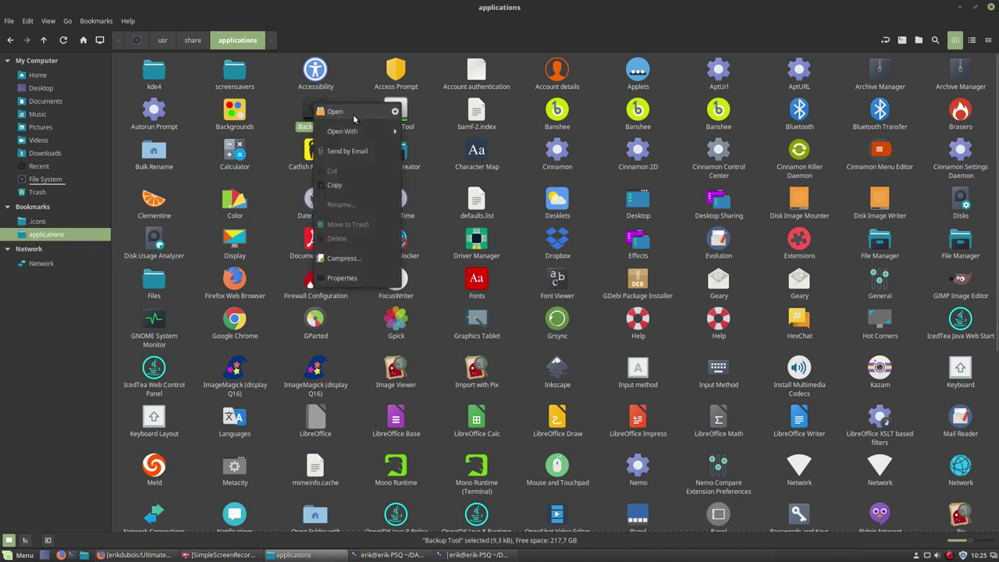
pyautogui.moveTo(394, 131)
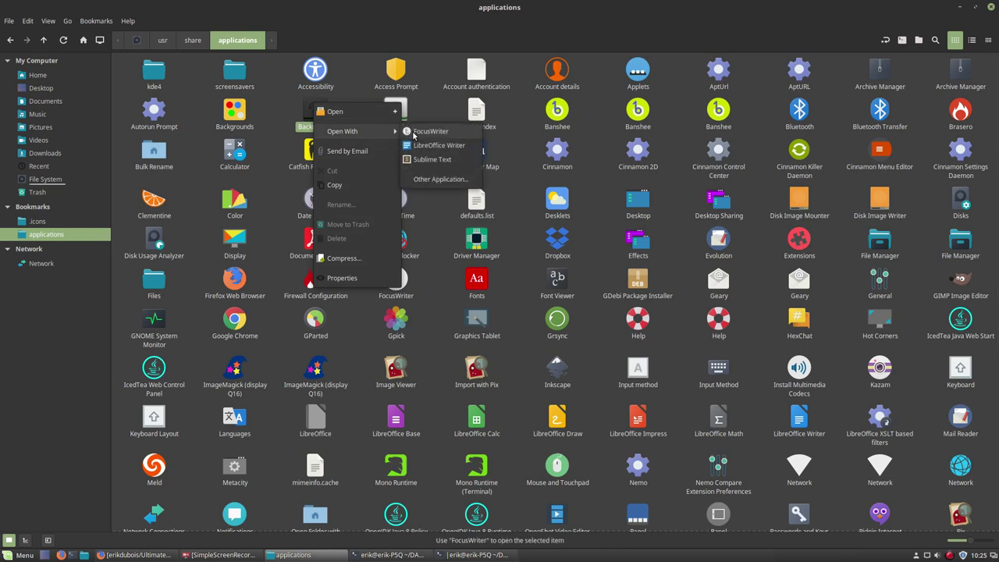
pyautogui.click(442, 160)
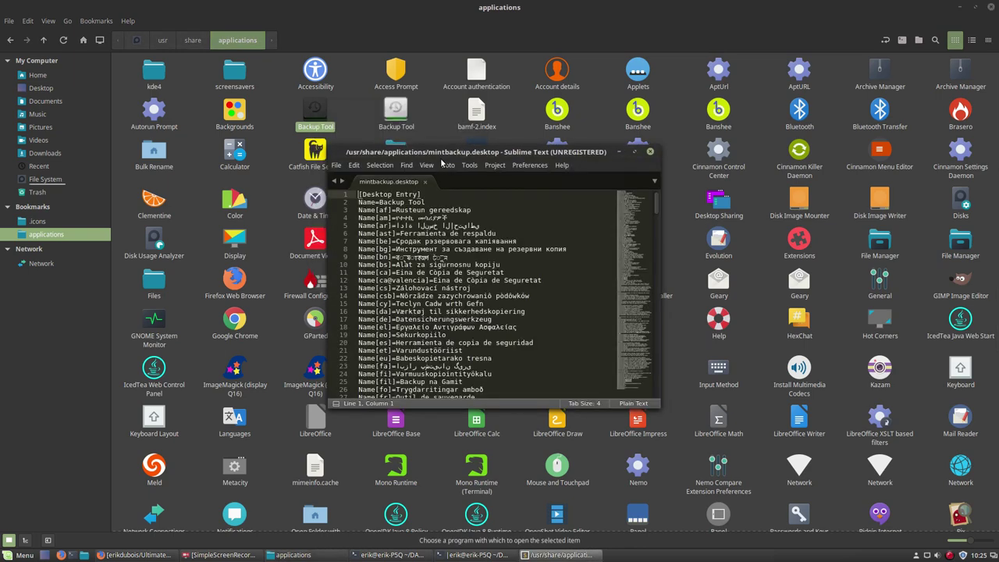
pyautogui.doubleClick(535, 152)
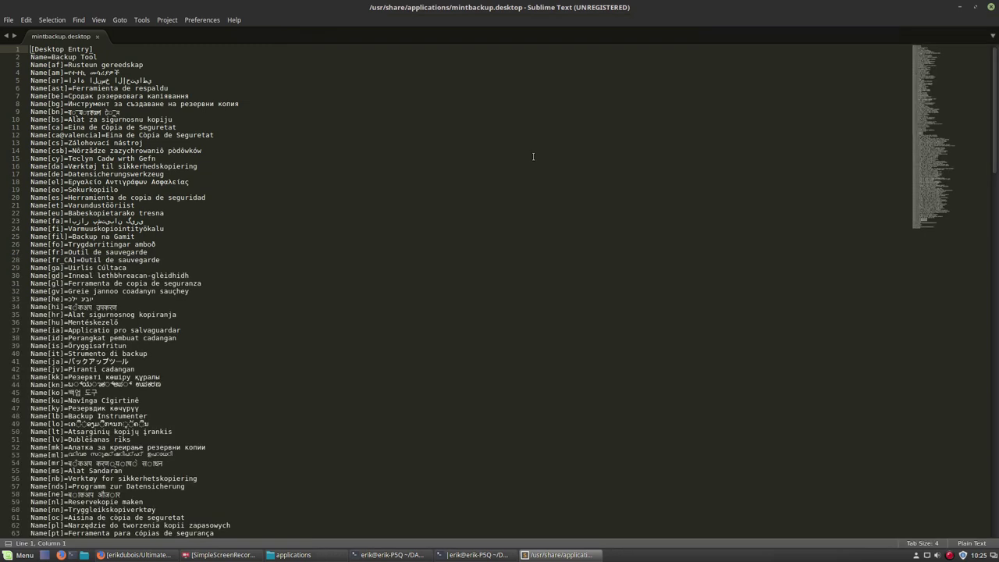
pyautogui.hotkey('ctrl', 'f')
pyautogui.write('icon')
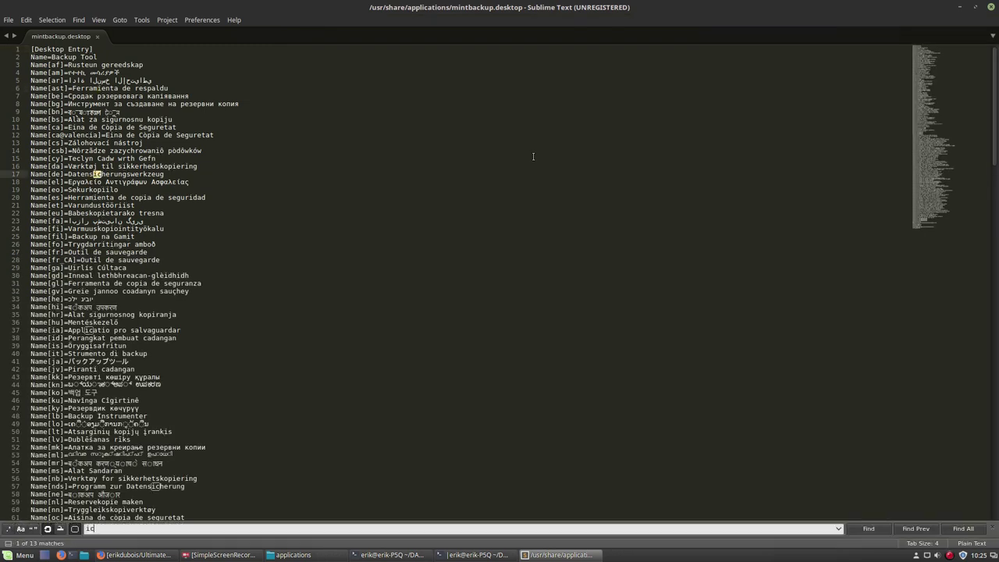
pyautogui.click(90, 291)
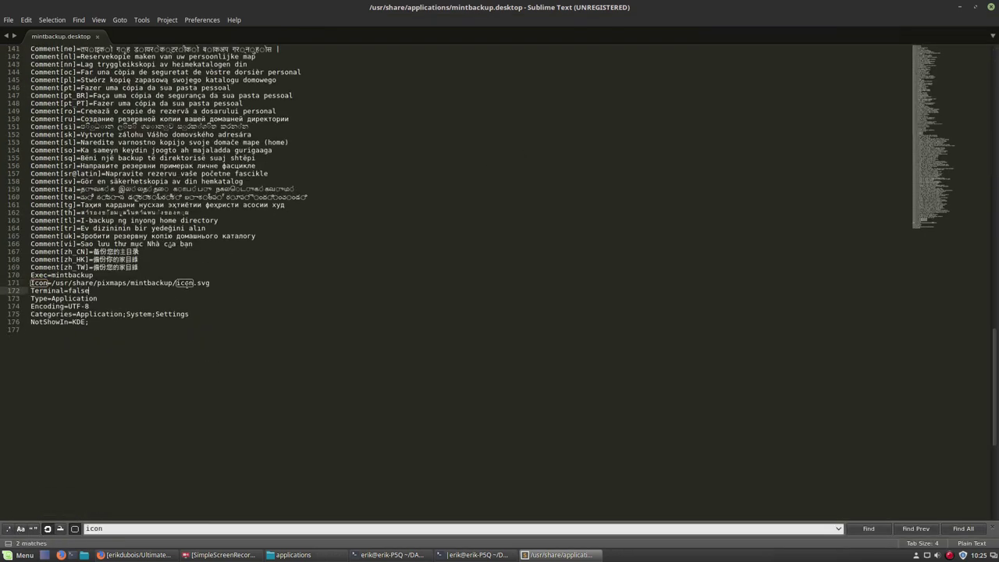
pyautogui.moveTo(52, 283); pyautogui.dragTo(177, 282)
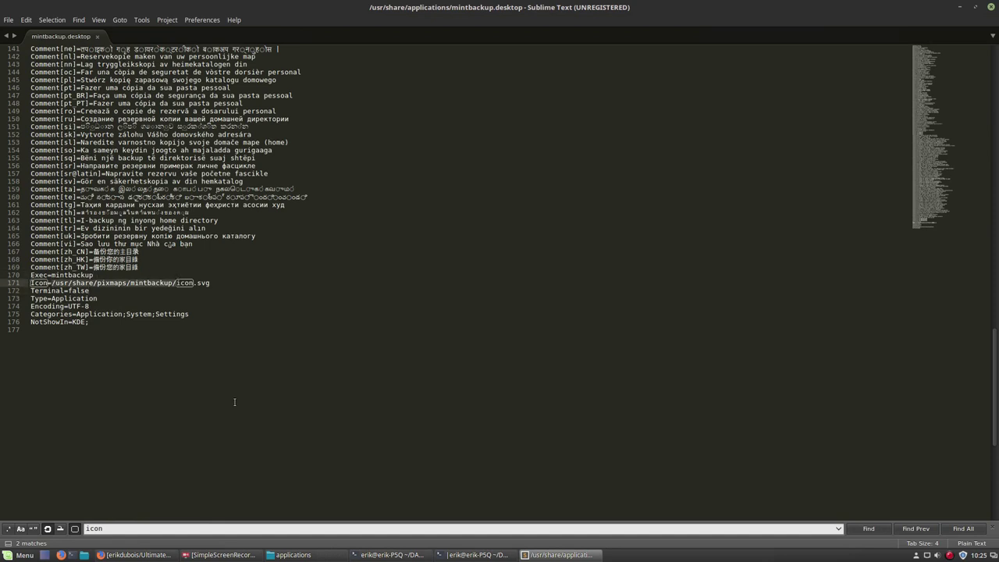
pyautogui.press('End')
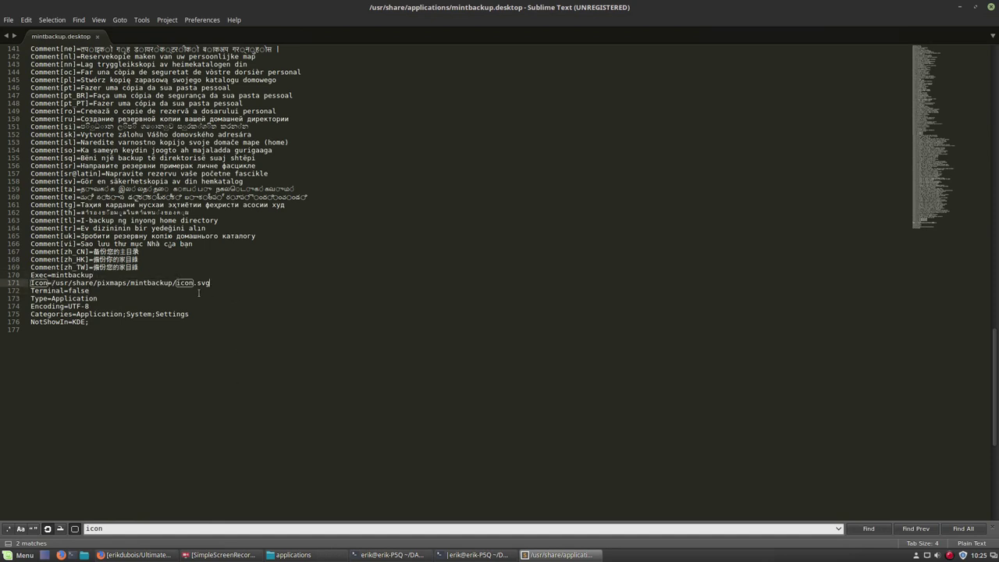
pyautogui.moveTo(176, 282); pyautogui.dragTo(55, 282)
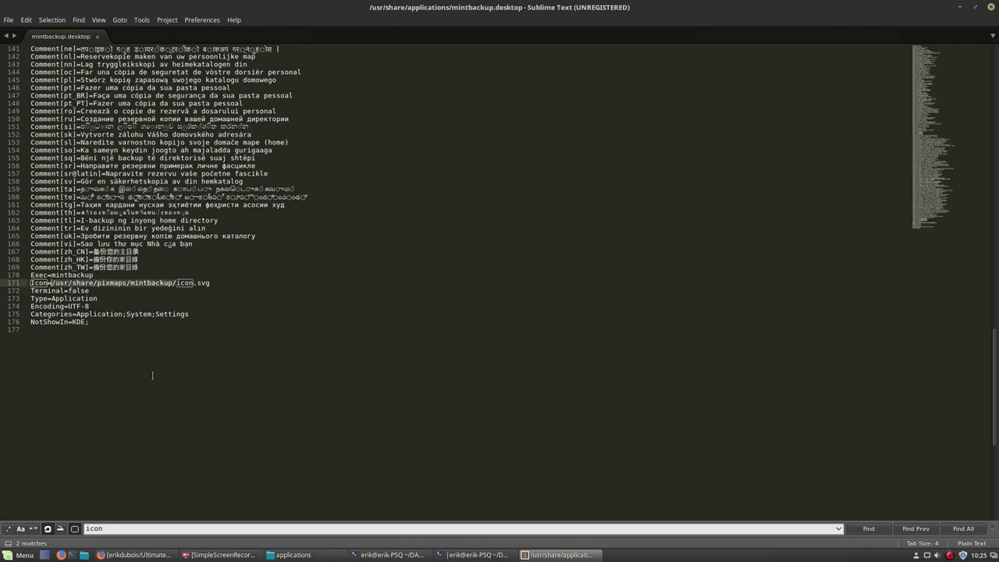
pyautogui.click(991, 7)
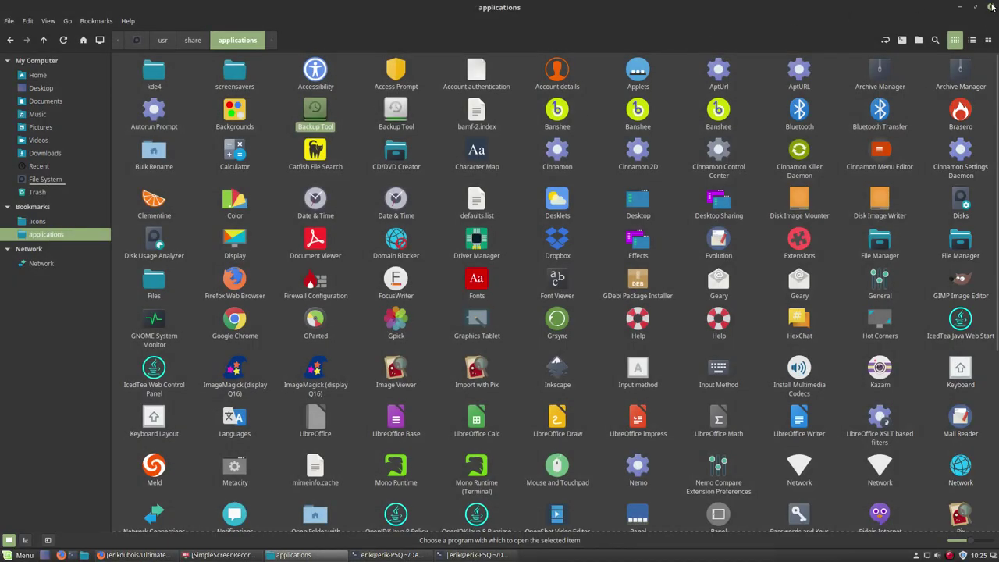
# Step: Rearrange the windows and snap a new Home file window to the left half
pyautogui.moveTo(827, 9); pyautogui.dragTo(997, 152)
pyautogui.moveTo(465, 256); pyautogui.dragTo(273, 122)
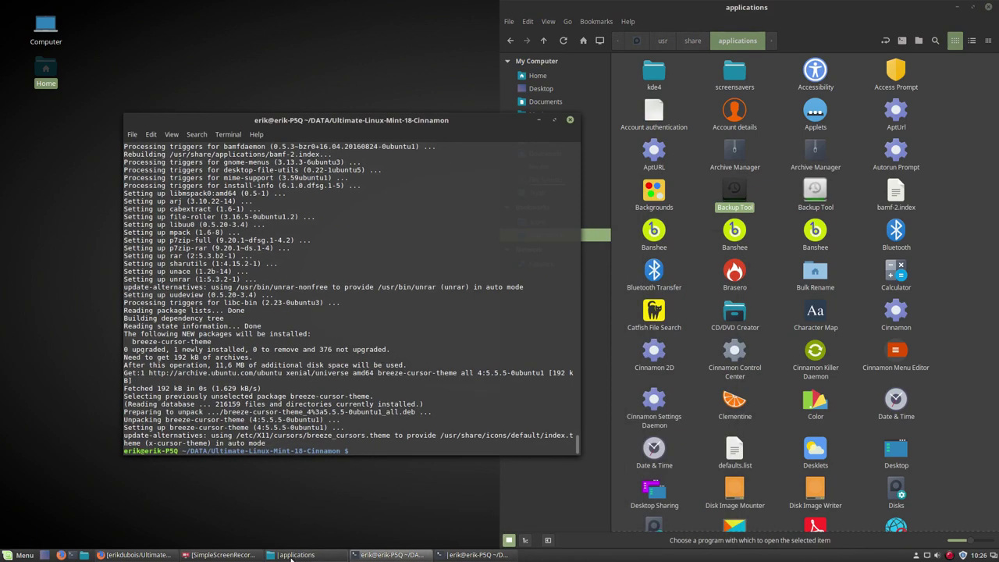
pyautogui.moveTo(291, 559)
pyautogui.click(84, 555)
pyautogui.moveTo(509, 141); pyautogui.dragTo(2, 146)
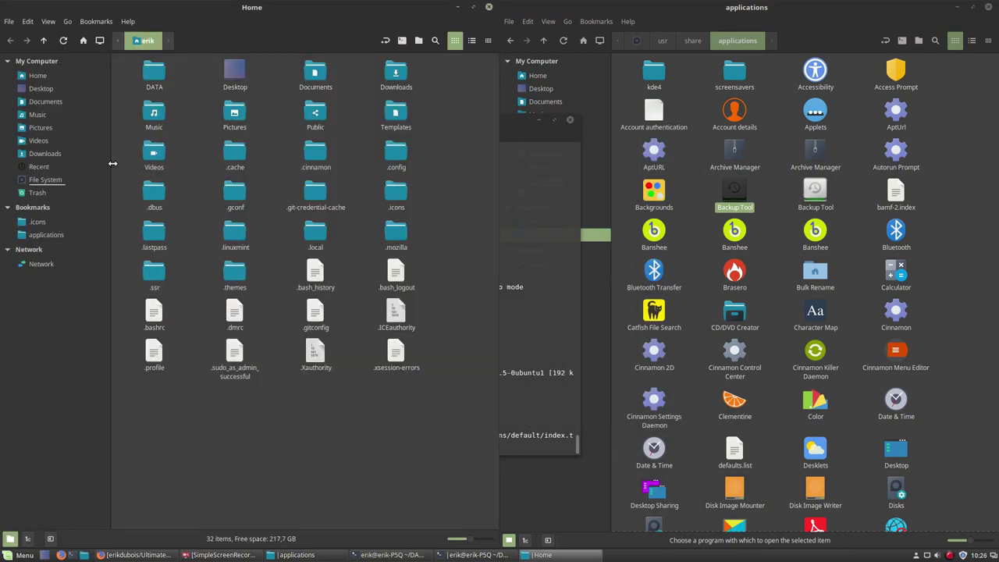
# Step: Run hardcodefixer-latest.sh from DATA/Ultimate-Linux-Mint-18-Cinnamon in a terminal
pyautogui.doubleClick(154, 74)
pyautogui.doubleClick(156, 74)
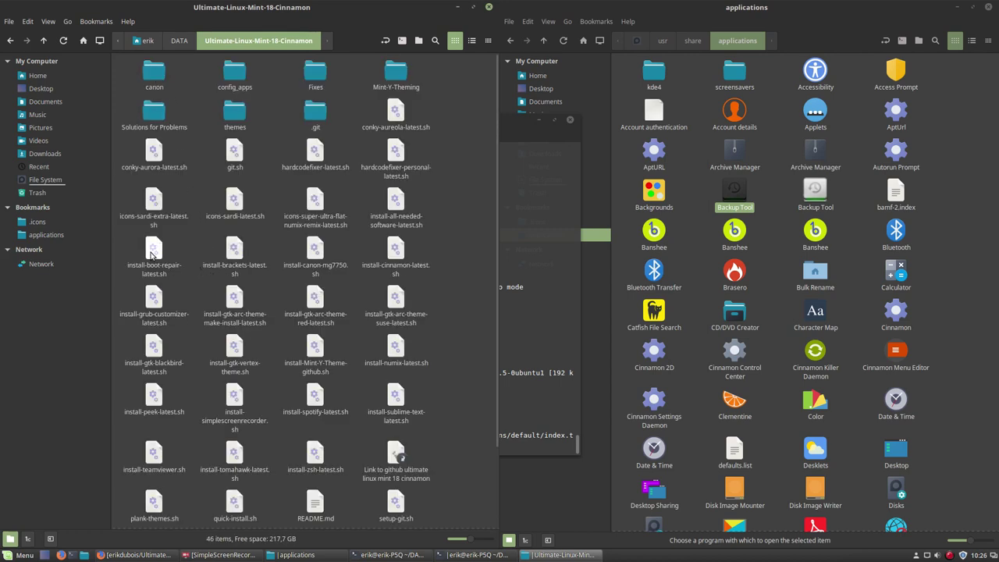
pyautogui.click(316, 150)
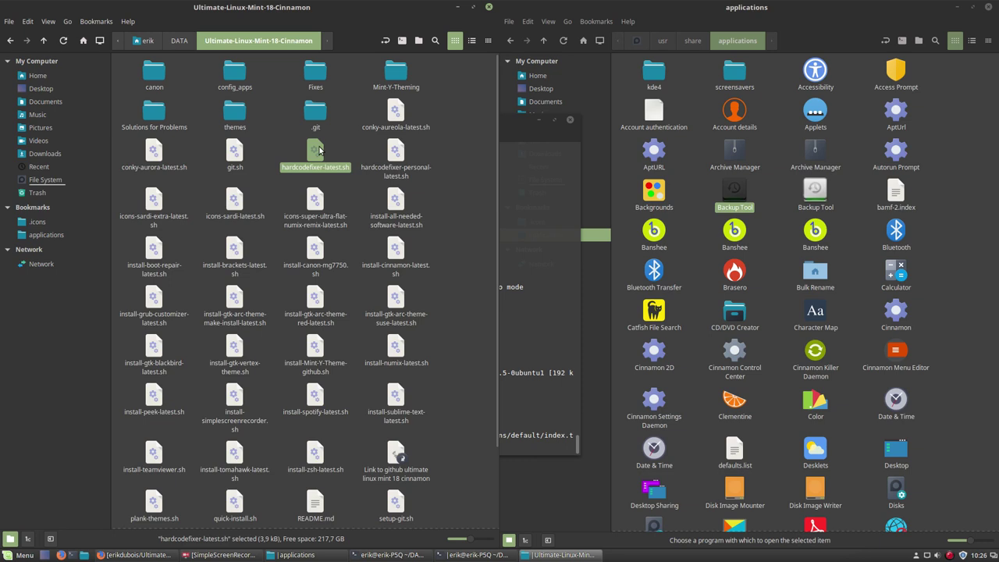
pyautogui.doubleClick(315, 150)
pyautogui.click(134, 319)
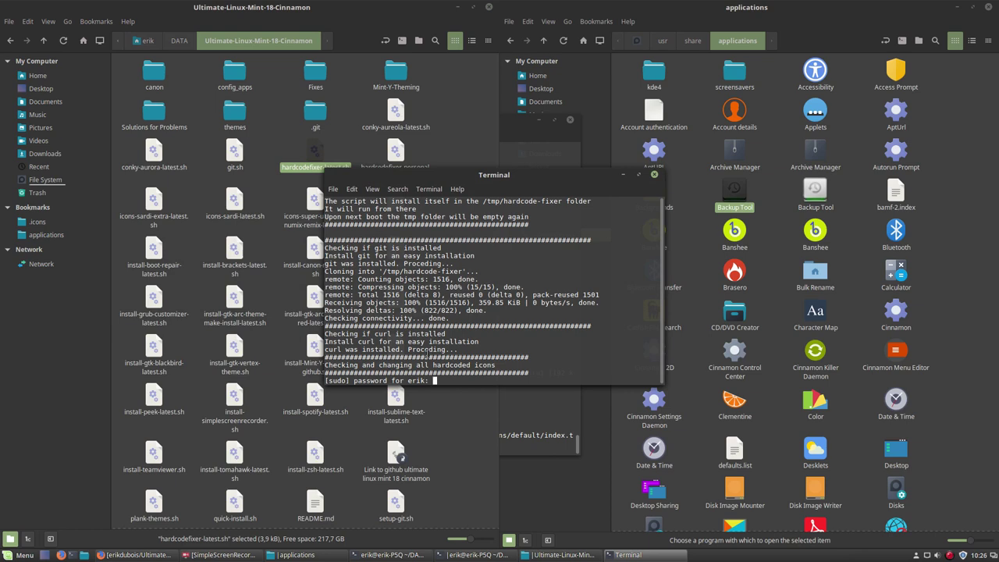
# Step: Enter the administrator password, review the script output, and select both Backup Tool launchers
pyautogui.press('Return')
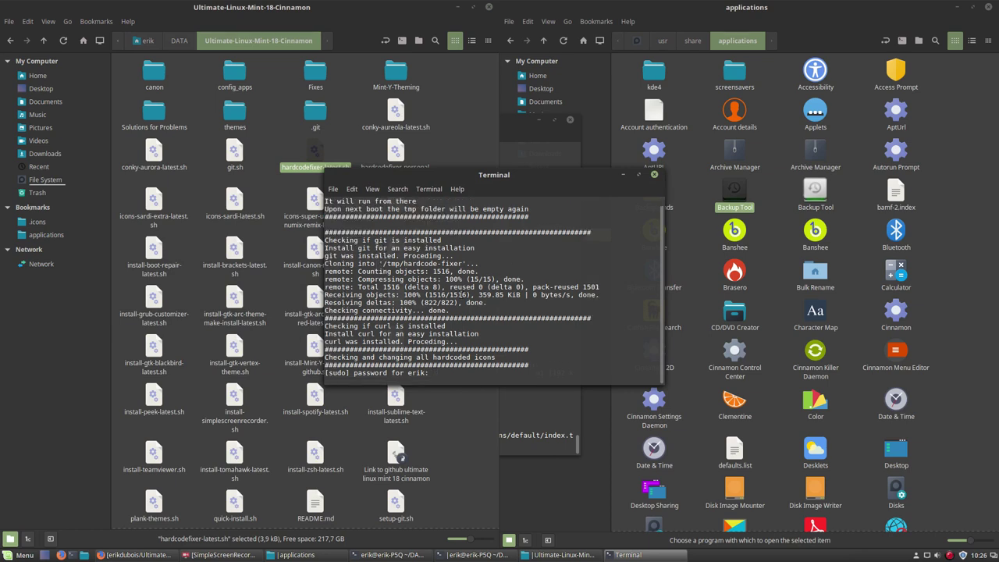
pyautogui.moveTo(380, 263); pyautogui.dragTo(503, 264)
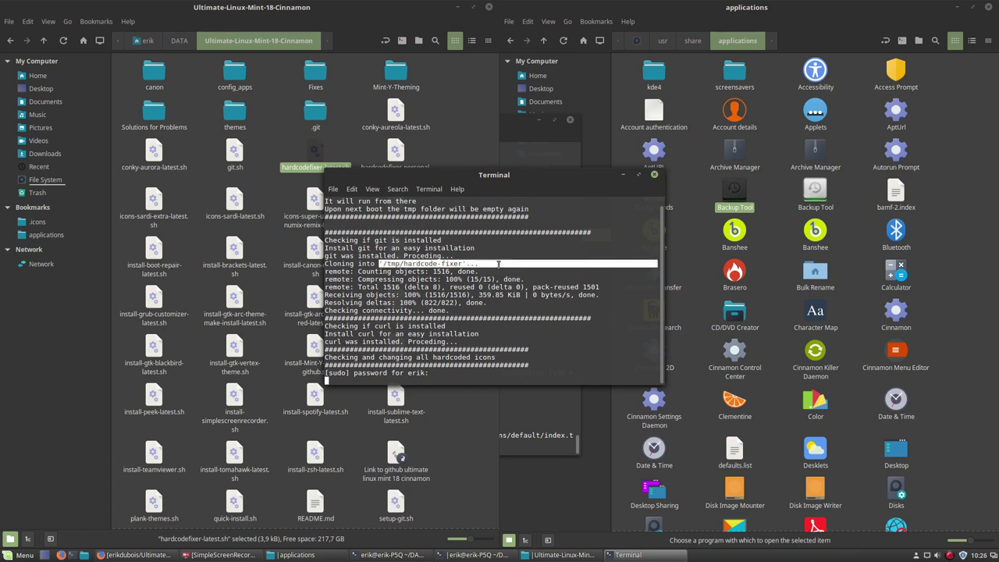
pyautogui.write('erik')
pyautogui.press('Return')
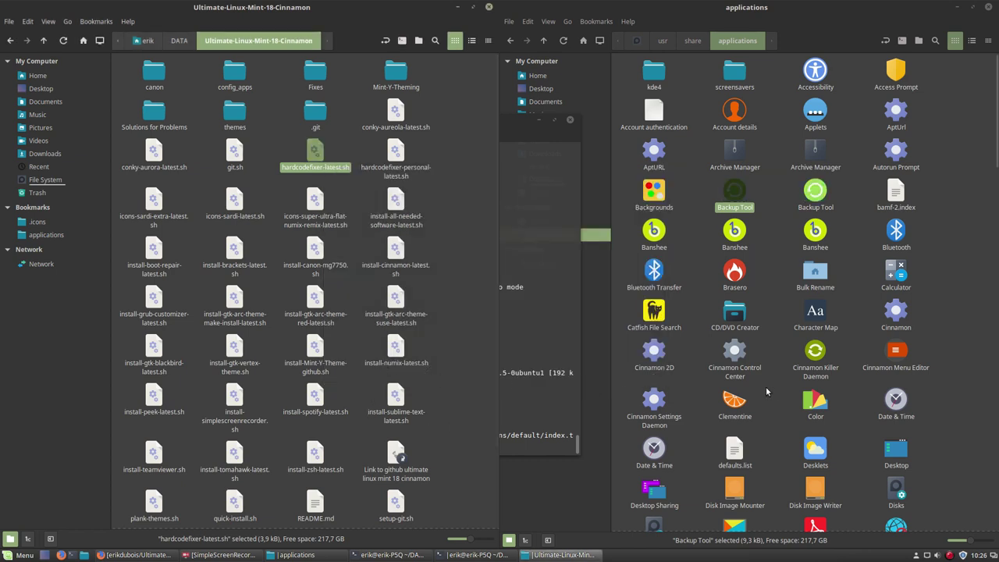
pyautogui.scroll(-15, 766, 390)
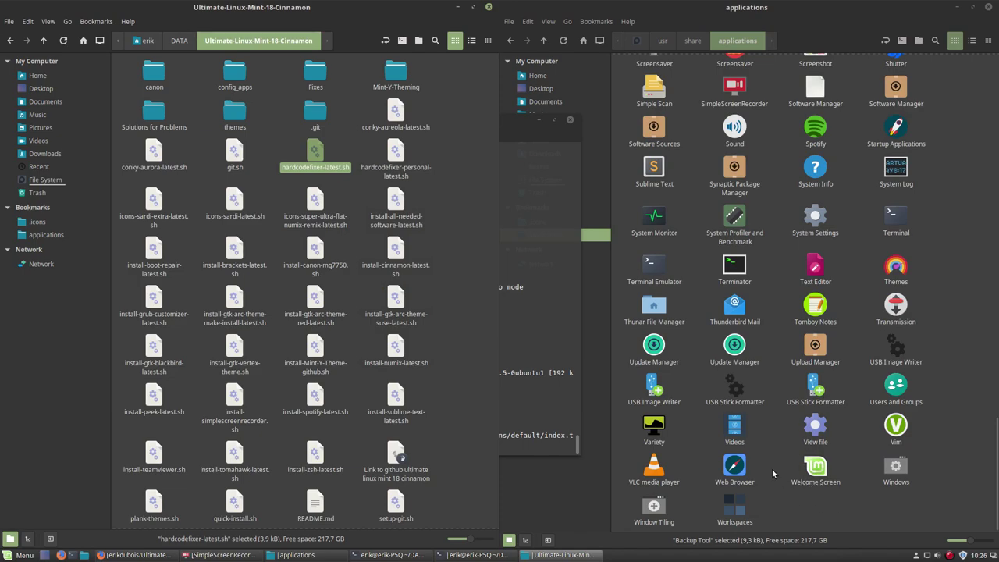
pyautogui.scroll(15, 772, 471)
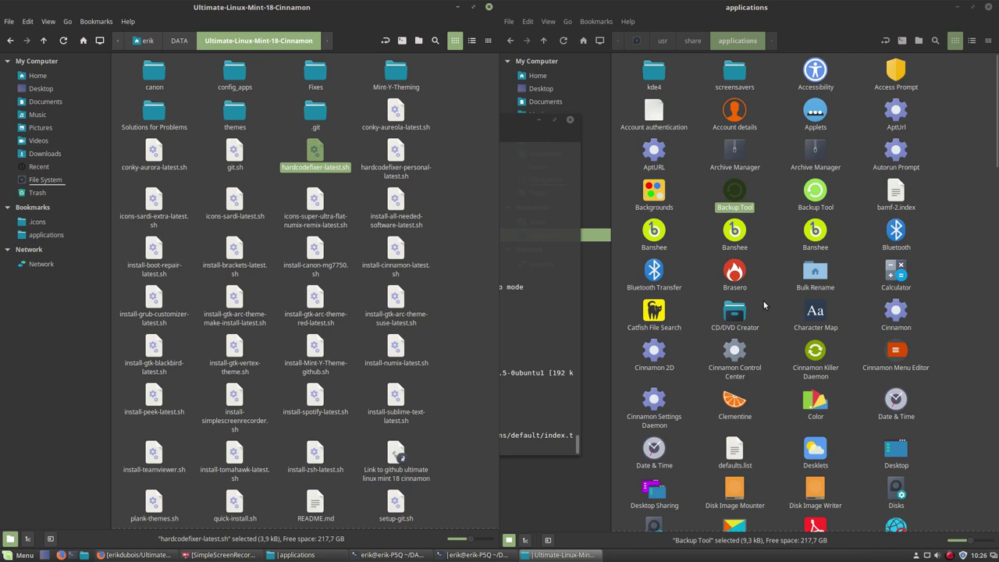
pyautogui.moveTo(700, 179); pyautogui.dragTo(726, 201)
# Step: Open the Backup Tool launchers in Sublime Text and search for "icon"
pyautogui.rightClick(733, 199)
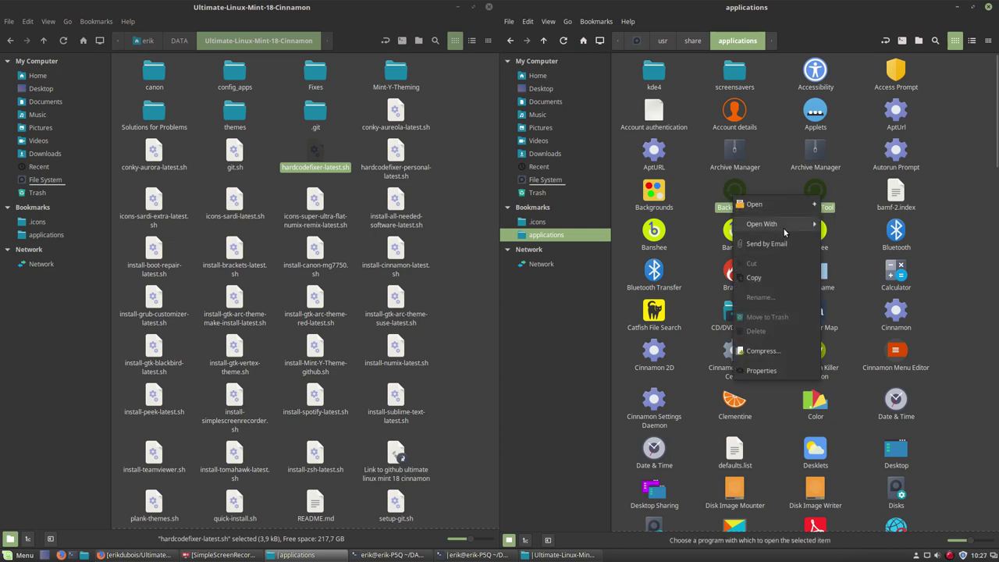
pyautogui.moveTo(784, 227)
pyautogui.click(858, 252)
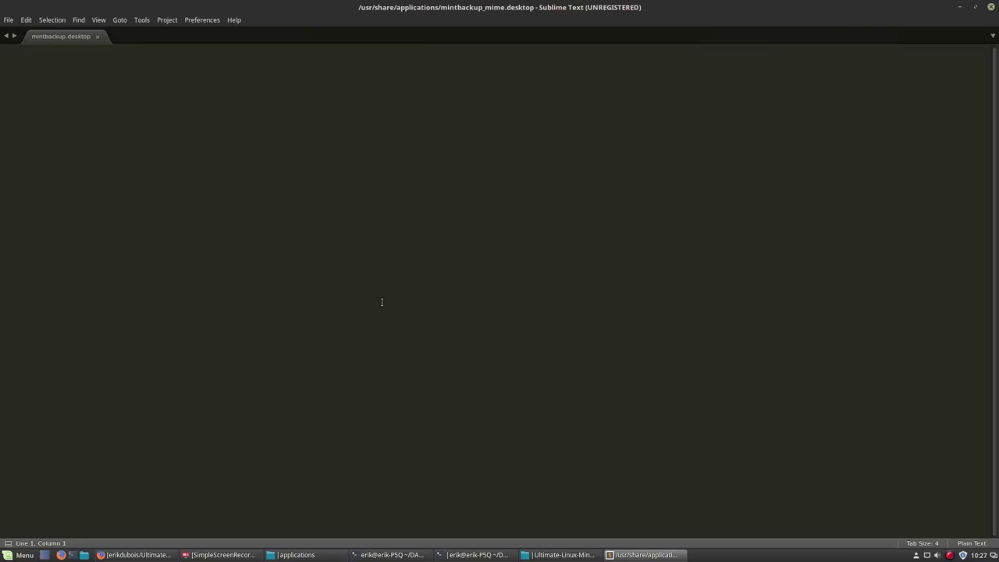
pyautogui.hotkey('ctrl', 'f')
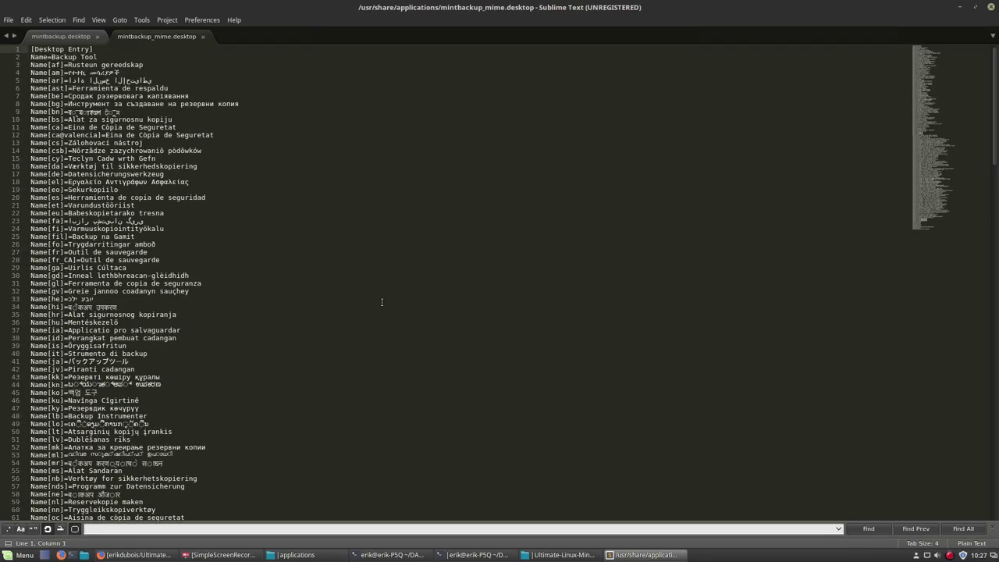
pyautogui.write('icon')
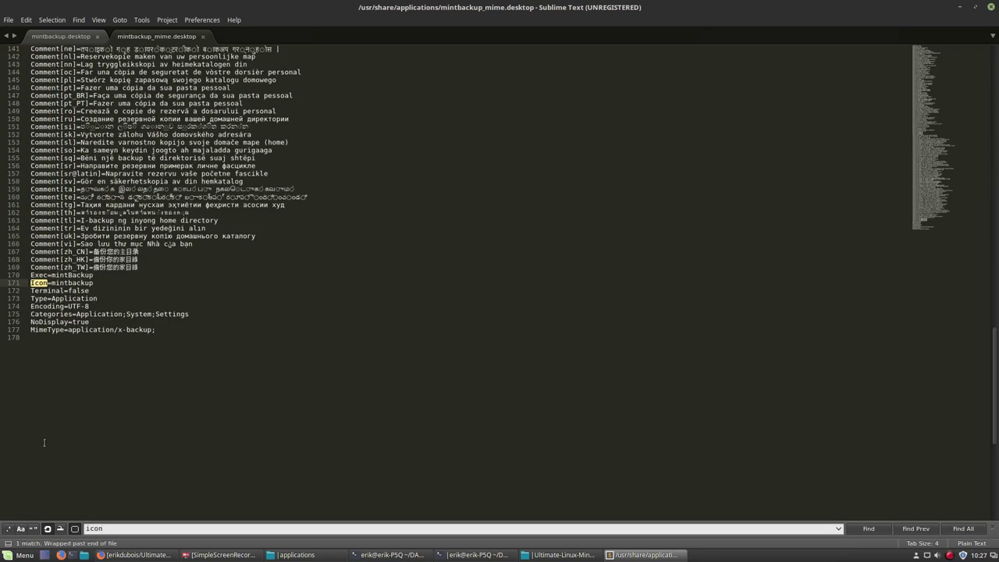
# Step: Select the Icon=mintbackup line, close Sublime Text, and select hardcodefixer-personal-latest.sh
pyautogui.click(113, 278)
pyautogui.click(15, 283)
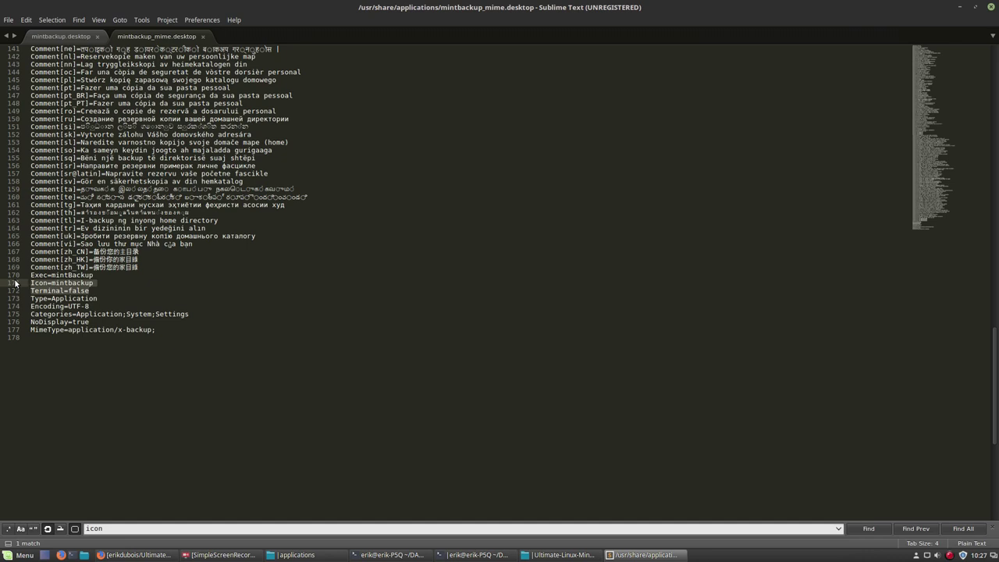
pyautogui.click(994, 9)
pyautogui.click(396, 153)
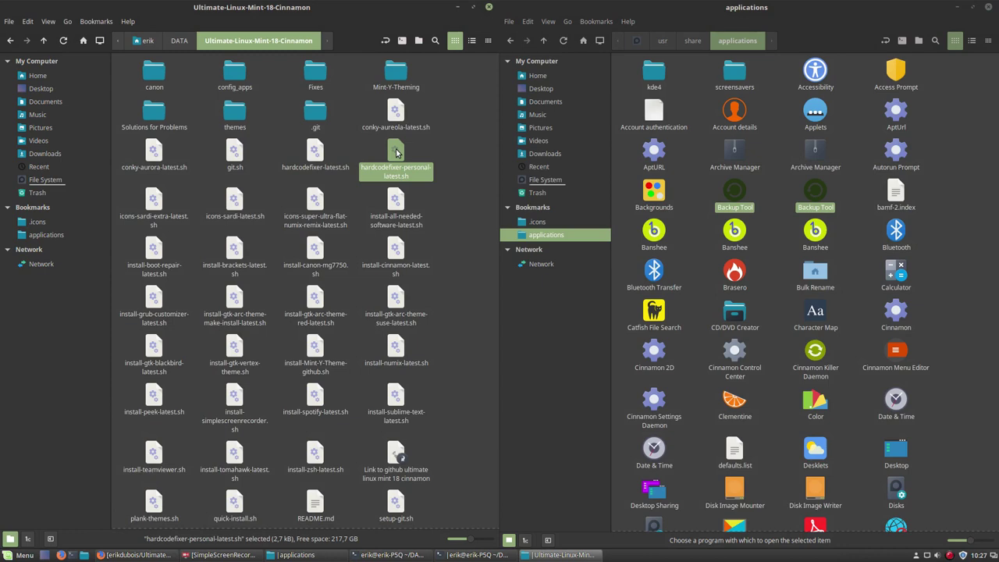
pyautogui.doubleClick(395, 152)
pyautogui.click(212, 320)
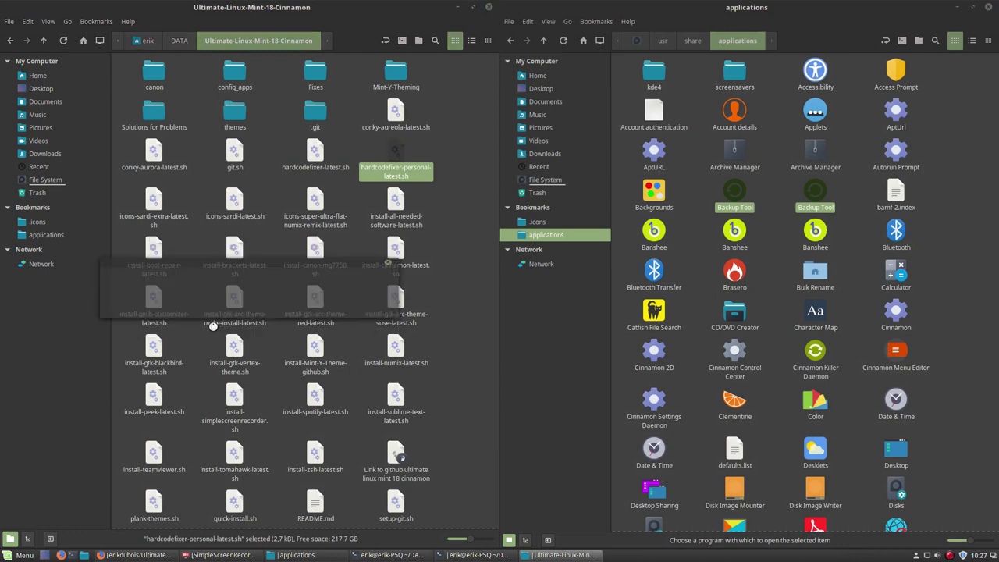
pyautogui.scroll(-5, 212, 334)
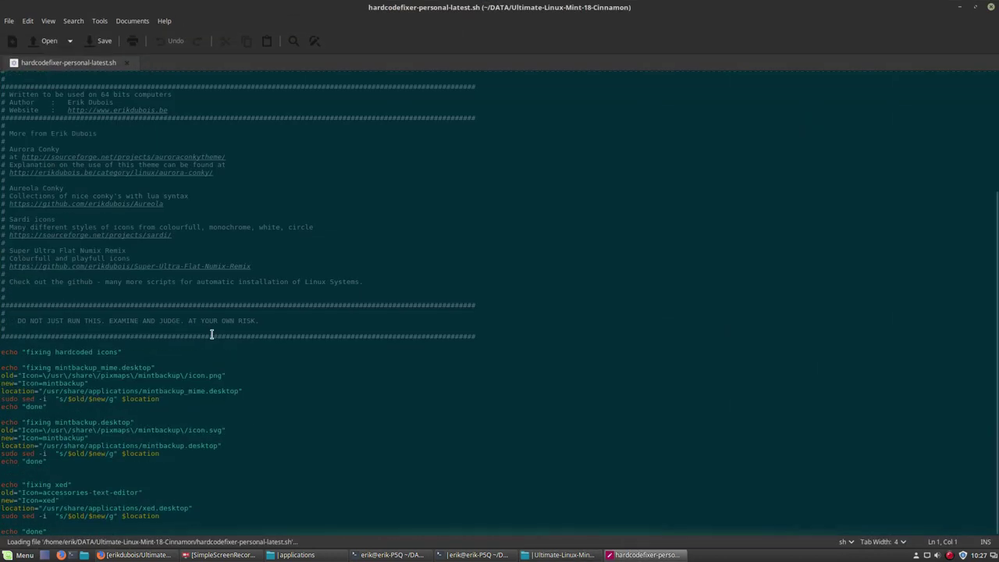
pyautogui.click(51, 406)
pyautogui.moveTo(59, 367); pyautogui.dragTo(152, 367)
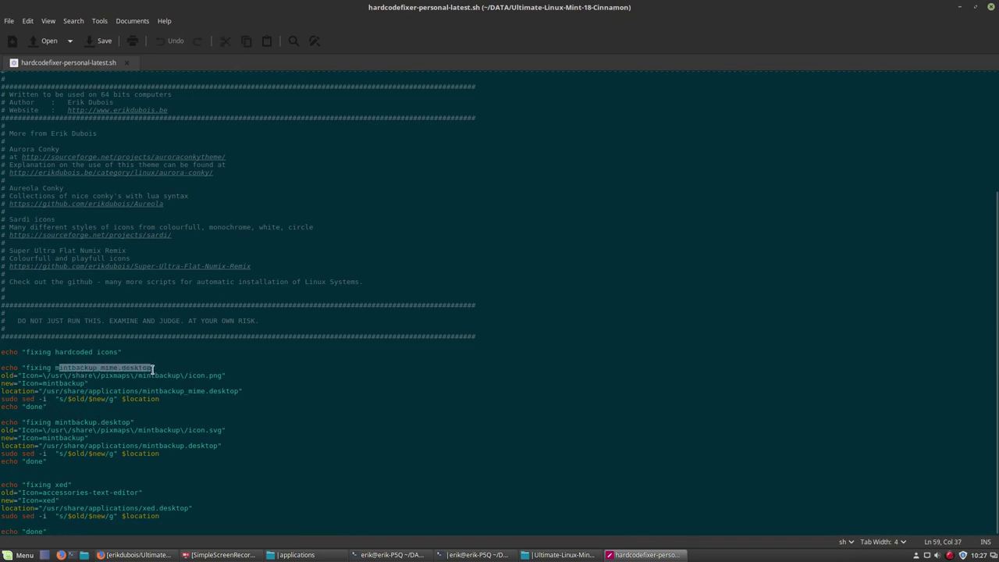
pyautogui.click(81, 484)
pyautogui.moveTo(53, 531); pyautogui.dragTo(2, 485)
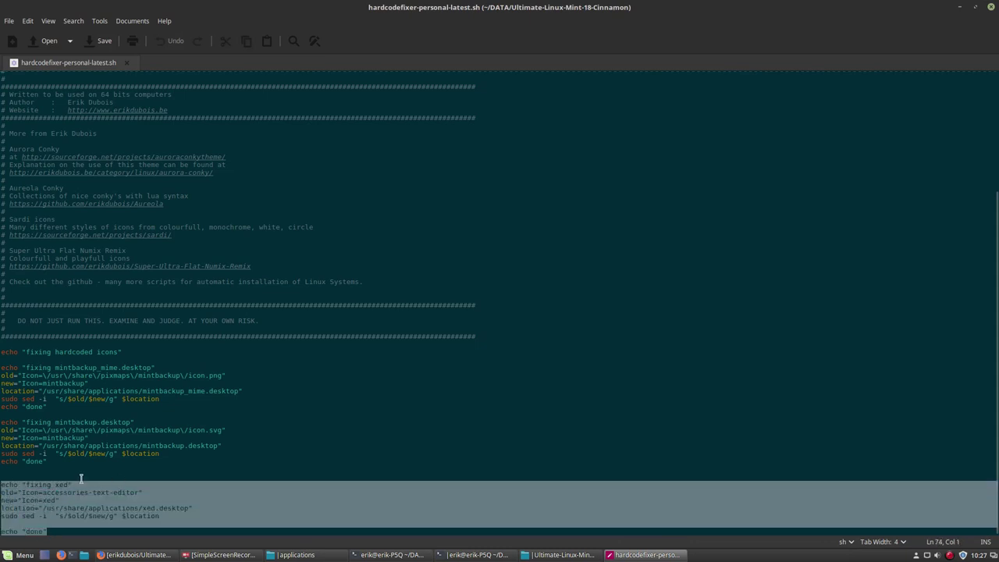
pyautogui.click(75, 483)
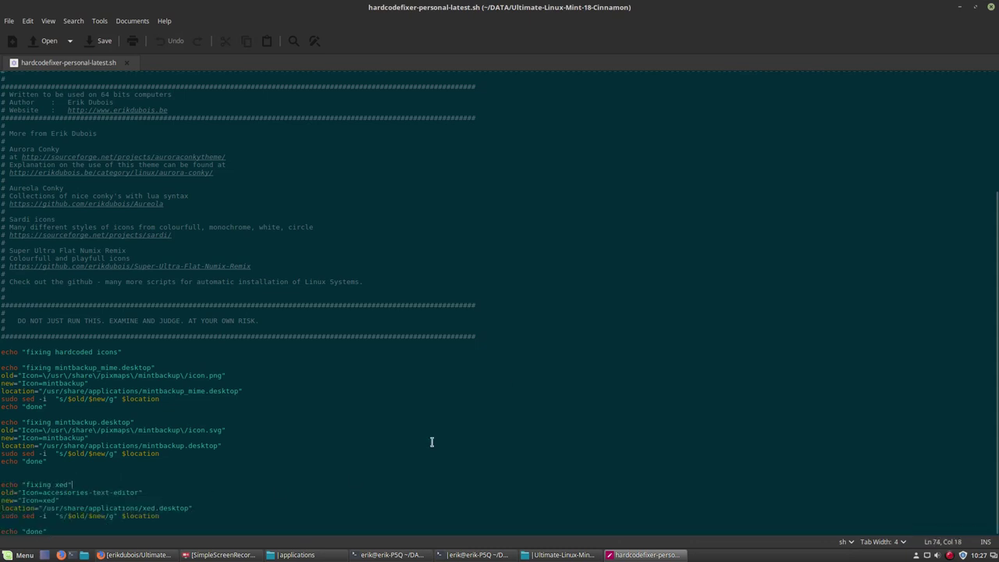
pyautogui.click(991, 7)
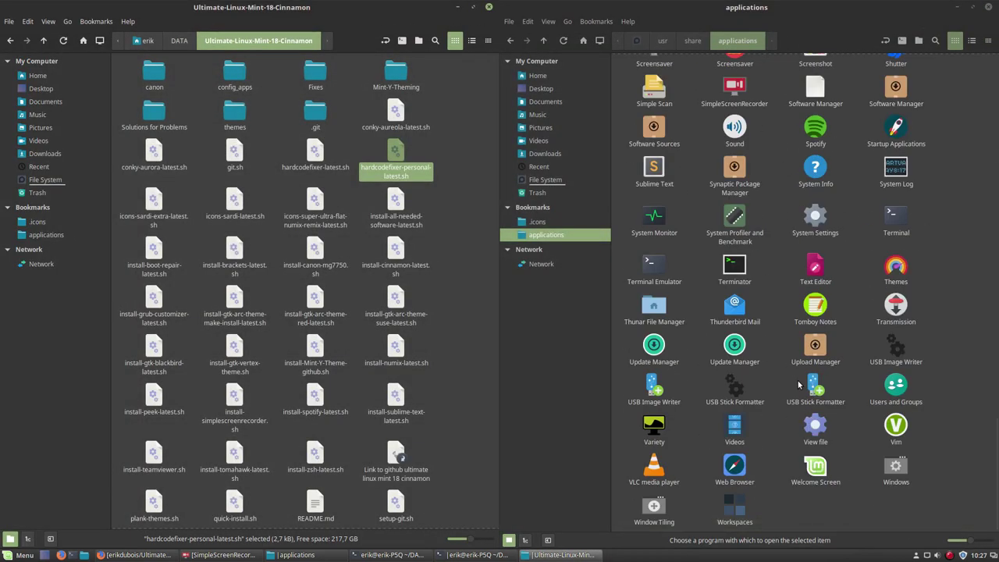
# Step: Open the Text Editor launcher xed.desktop in Sublime Text
pyautogui.click(814, 268)
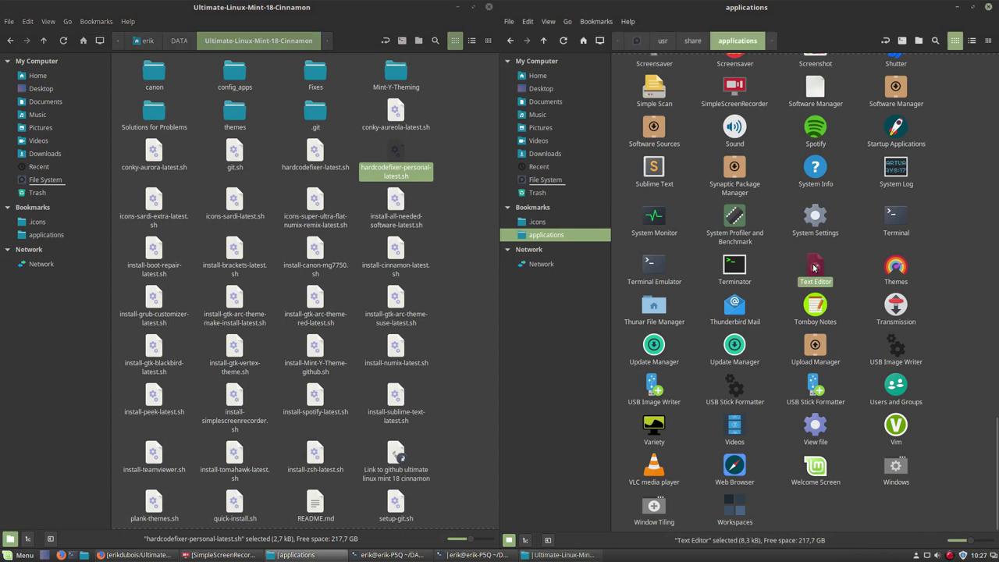
pyautogui.rightClick(814, 267)
pyautogui.moveTo(858, 293)
pyautogui.click(935, 322)
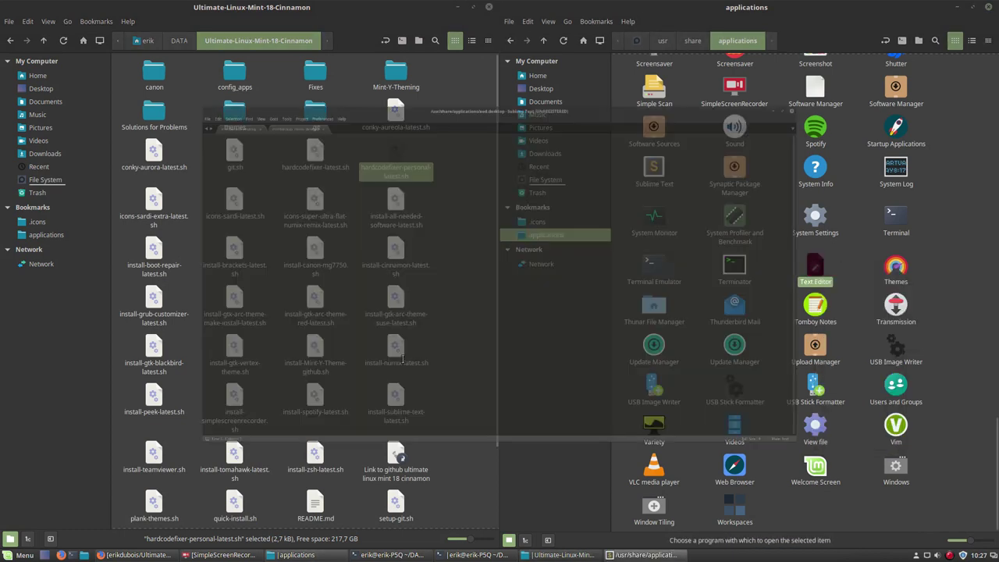
# Step: Search for "icon", mark the Icon=accessories-text-editor line, and shrink the editor aside
pyautogui.scroll(-20, 404, 369)
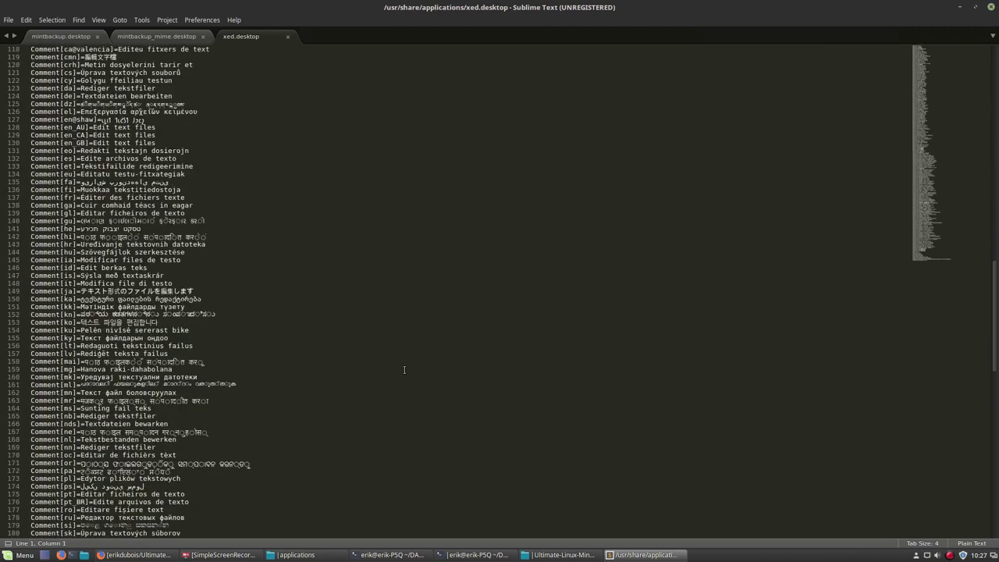
pyautogui.hotkey('ctrl', 'f')
pyautogui.write('icon')
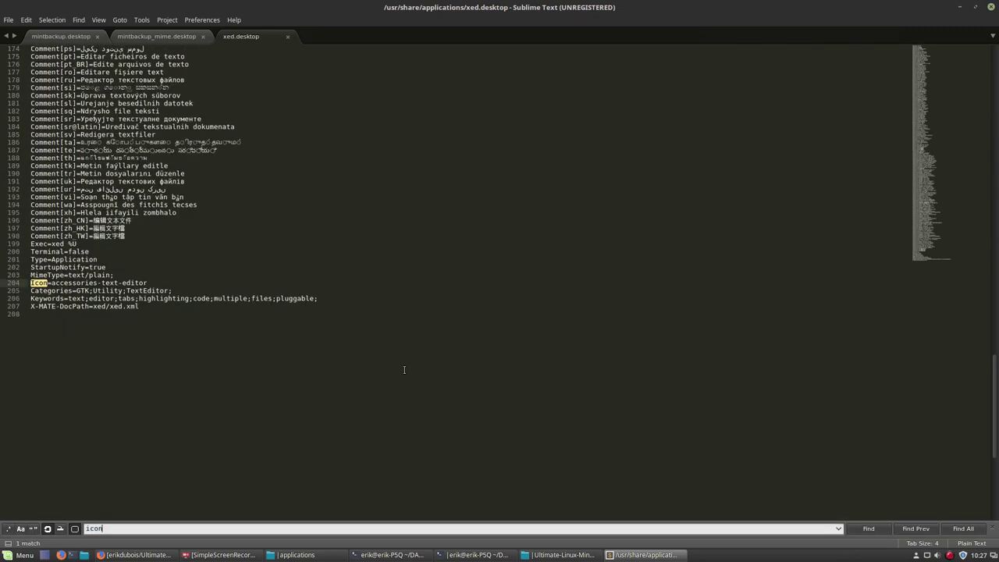
pyautogui.moveTo(31, 283); pyautogui.dragTo(164, 284)
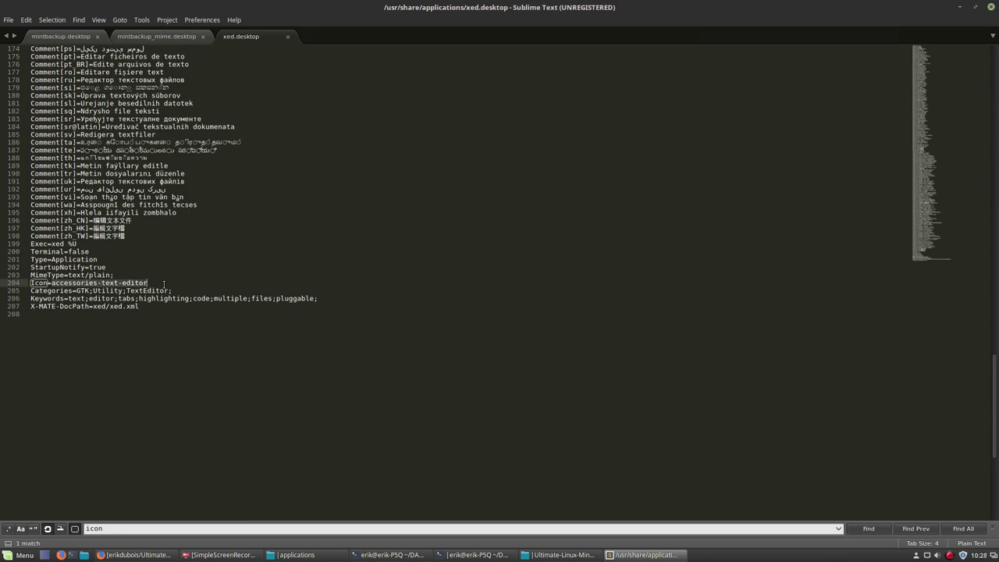
pyautogui.moveTo(537, 11); pyautogui.dragTo(769, 421)
# Step: Close Sublime Text, then set the Sardi icon theme in Themes and close it
pyautogui.click(843, 277)
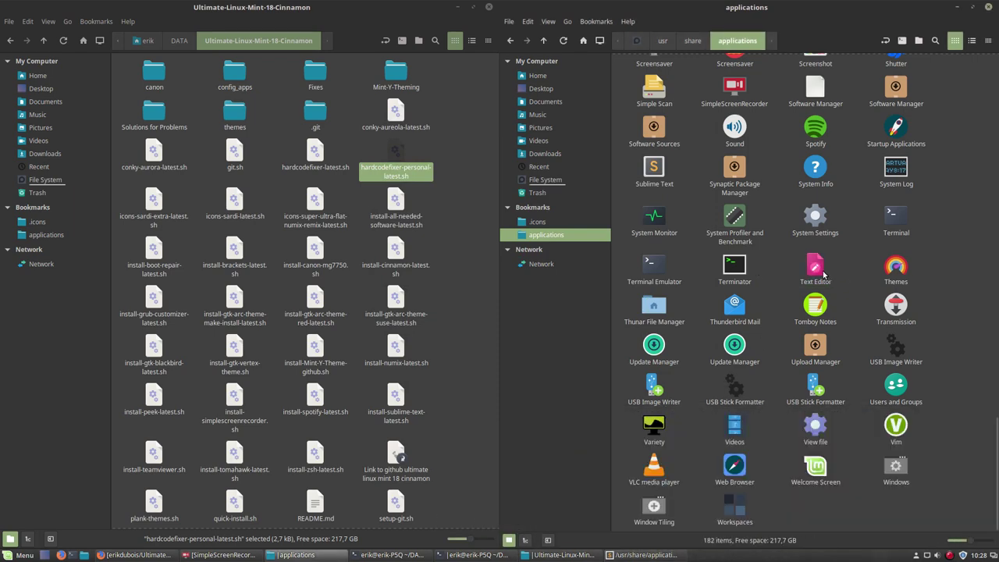
pyautogui.click(22, 554)
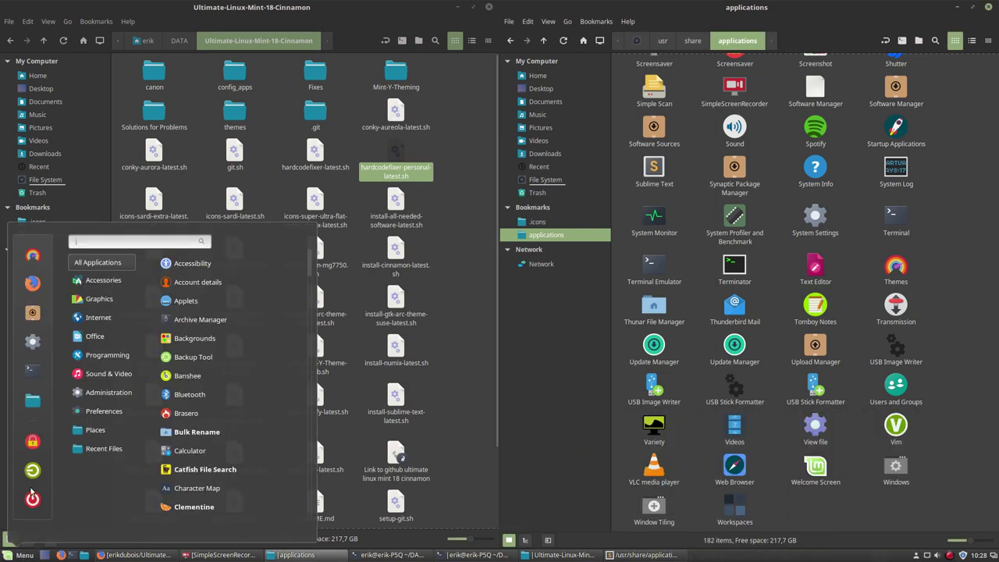
pyautogui.press('Escape')
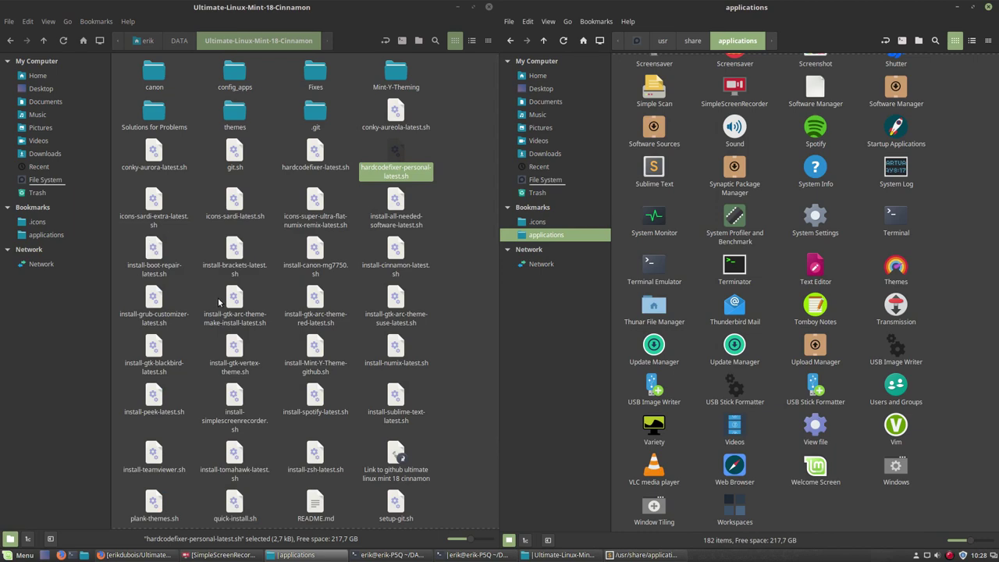
pyautogui.click(578, 252)
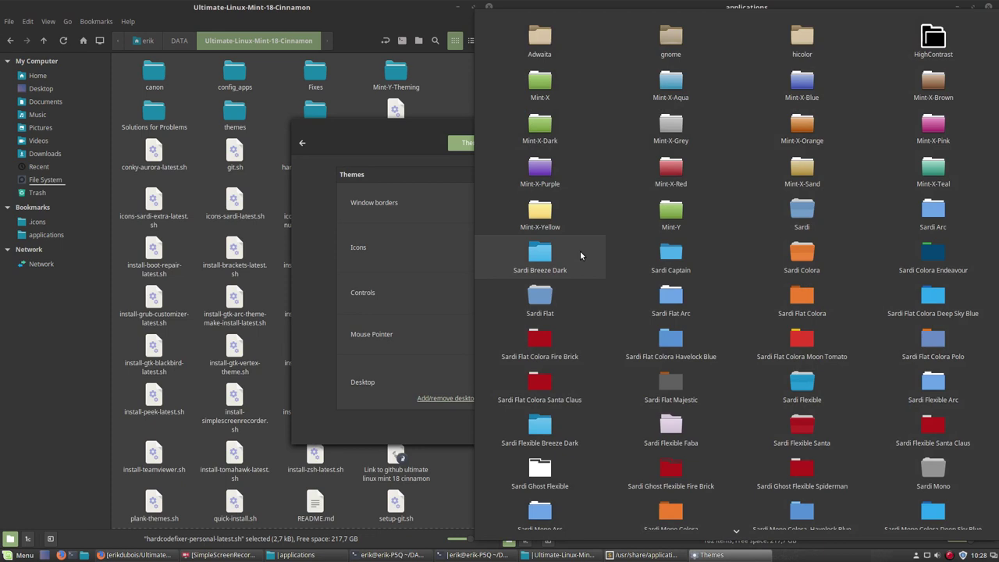
pyautogui.click(798, 220)
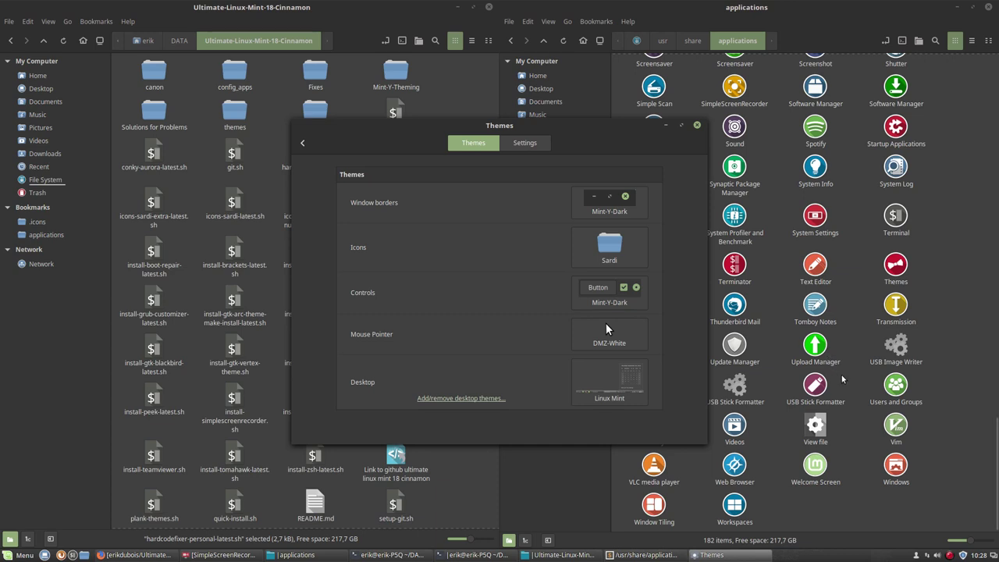
pyautogui.click(841, 378)
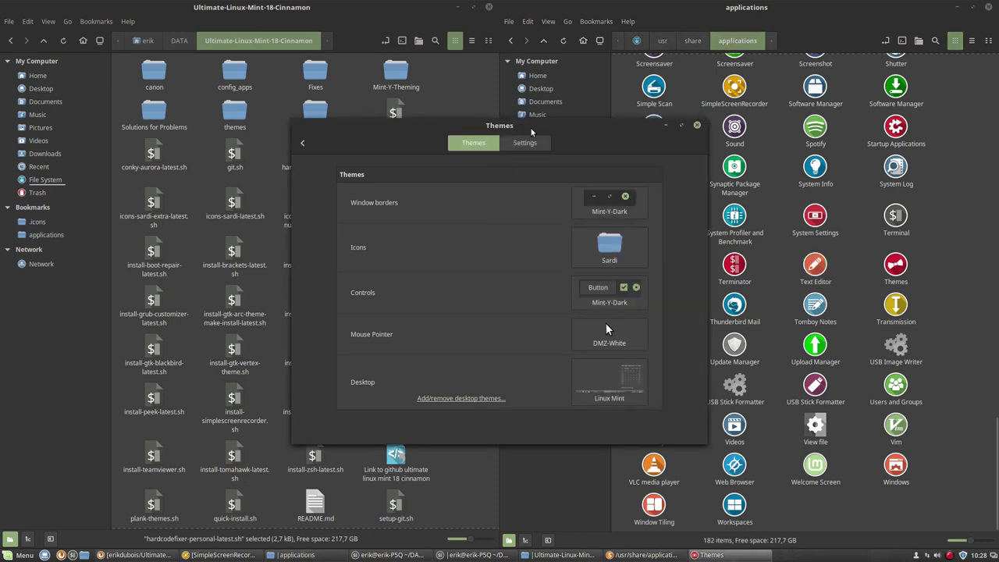
pyautogui.click(697, 125)
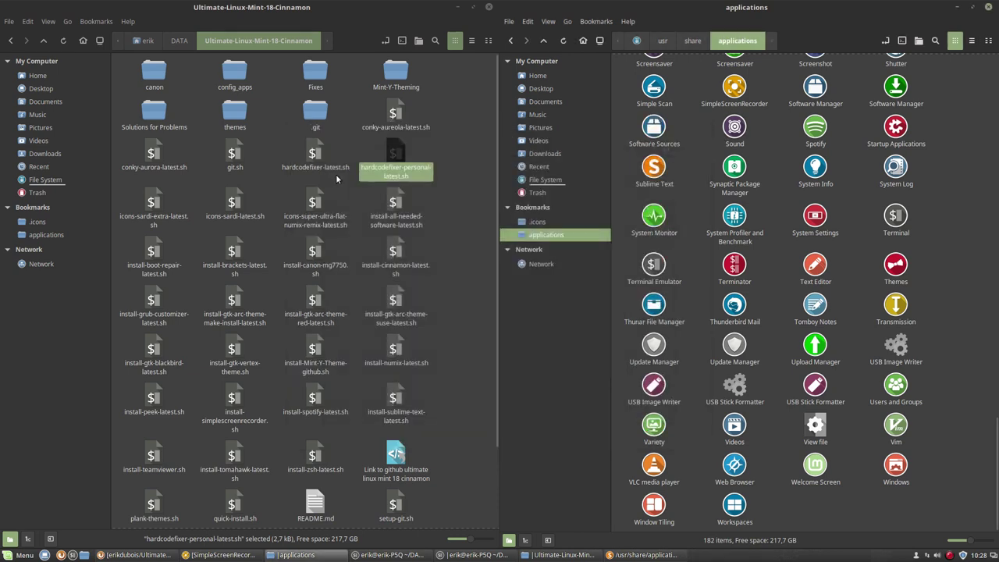
# Step: Rename hardcodefixer-personal-latest.sh to hardcodefixer-personal-latest-no-longer-needed.sh with F2, then deselect it
pyautogui.click(394, 151)
pyautogui.press('F2')
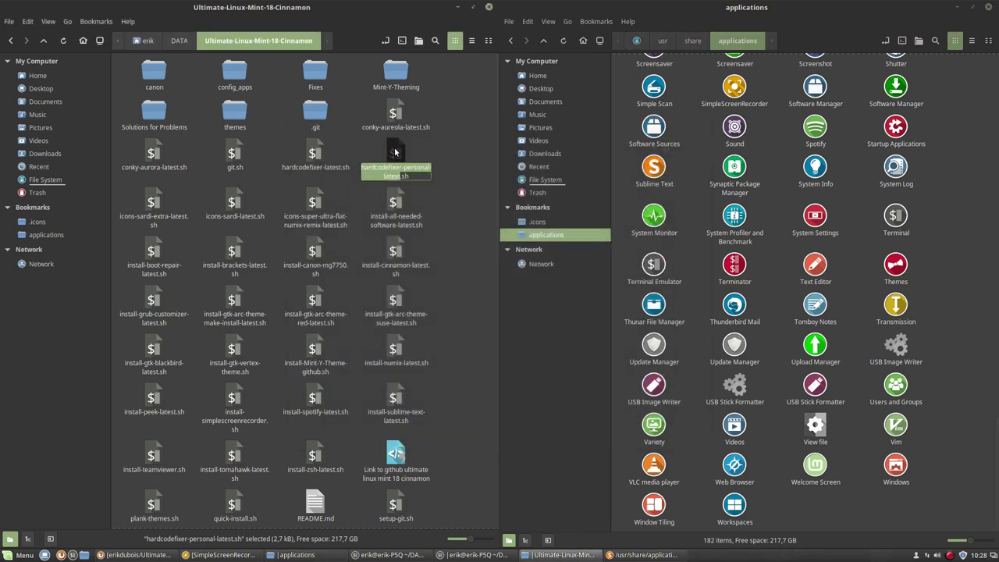
pyautogui.press('Right')
pyautogui.press('BackSpace')
pyautogui.write('no')
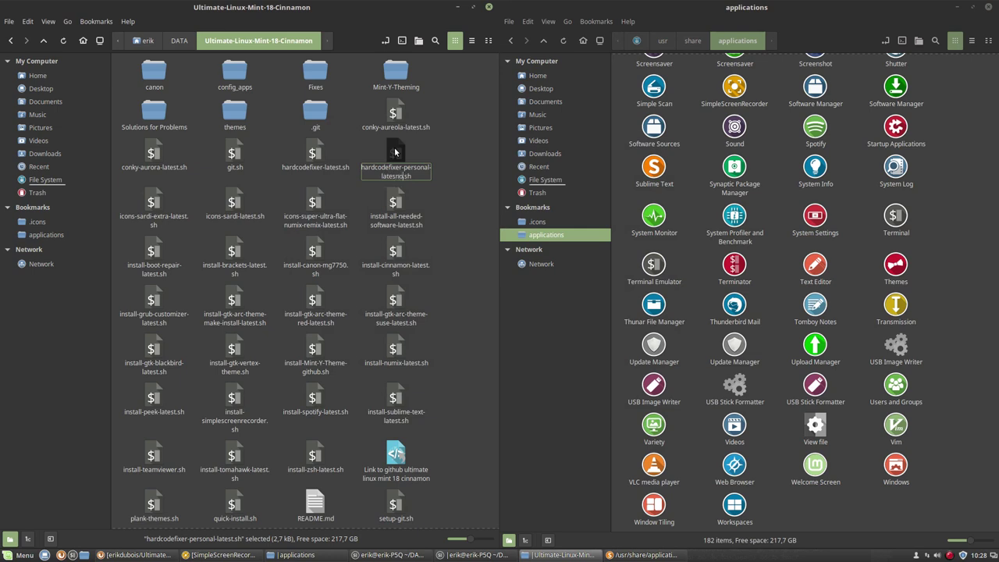
pyautogui.press('BackSpace')
pyautogui.press('BackSpace')
pyautogui.write('t')
pyautogui.hotkey('shift', 'End')
pyautogui.write('-no-longer-needed')
pyautogui.press('Return')
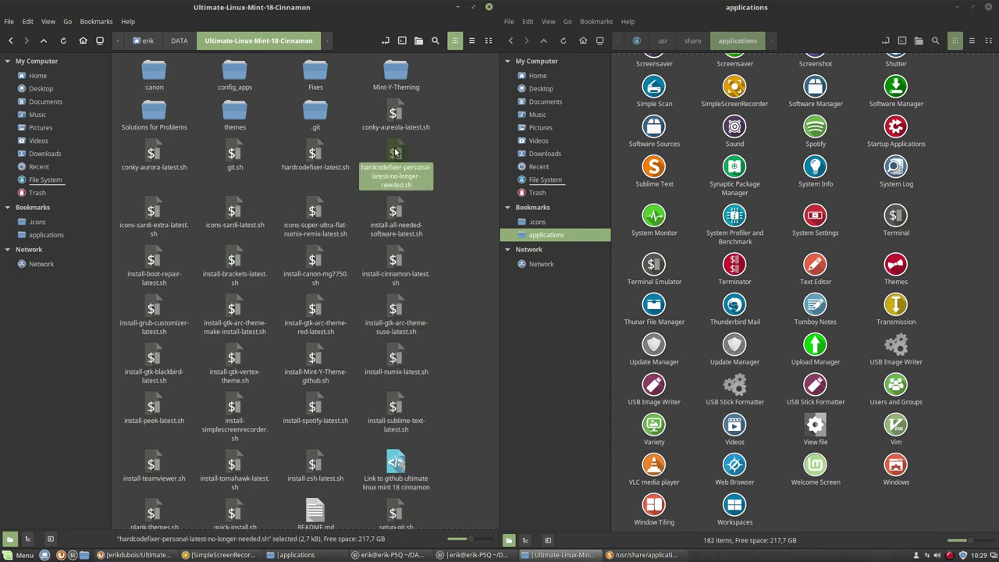
pyautogui.click(444, 148)
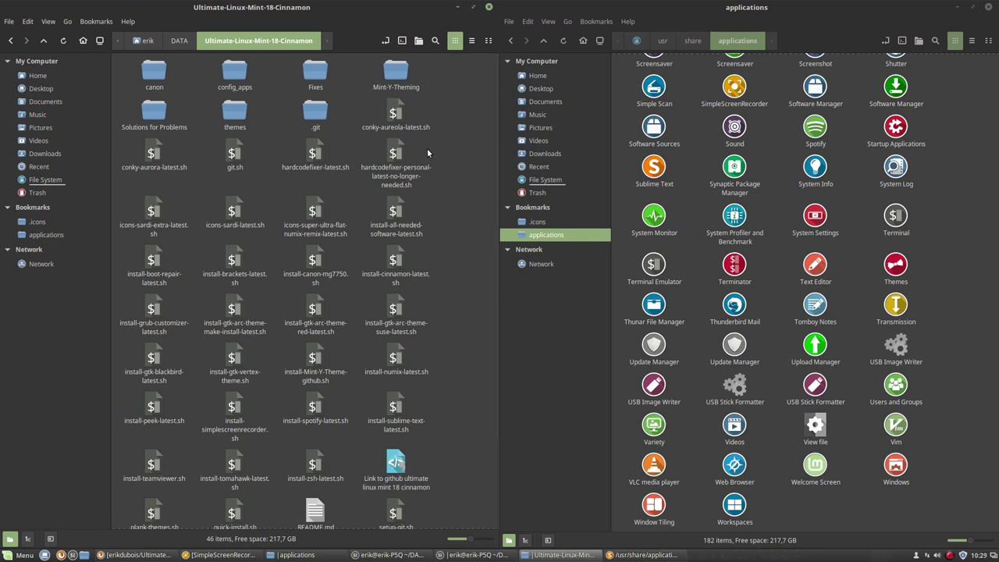
# Step: Open the Cinnamon Menu's All Applications list and scroll through its Sardi-styled entries
pyautogui.click(315, 152)
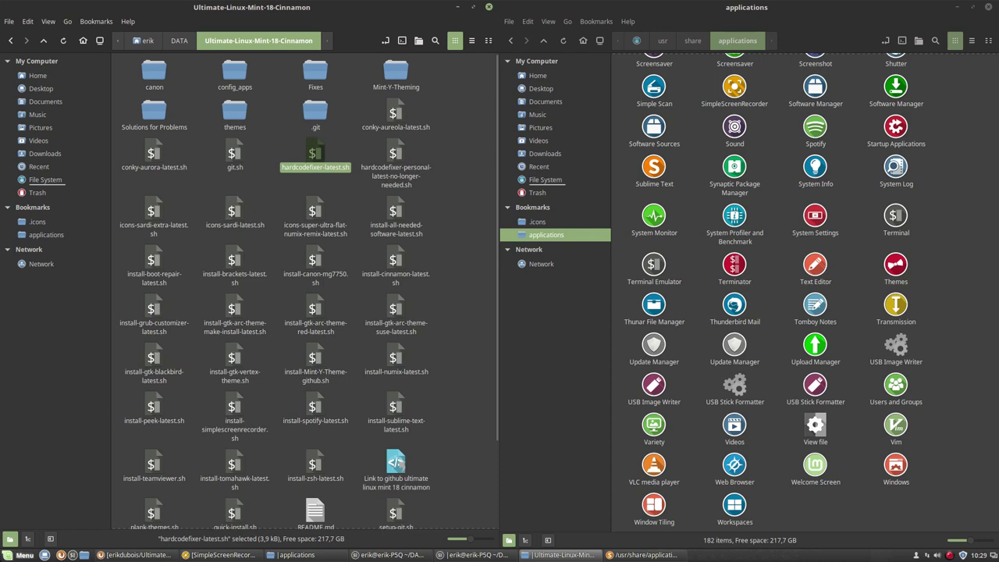
pyautogui.press('super')
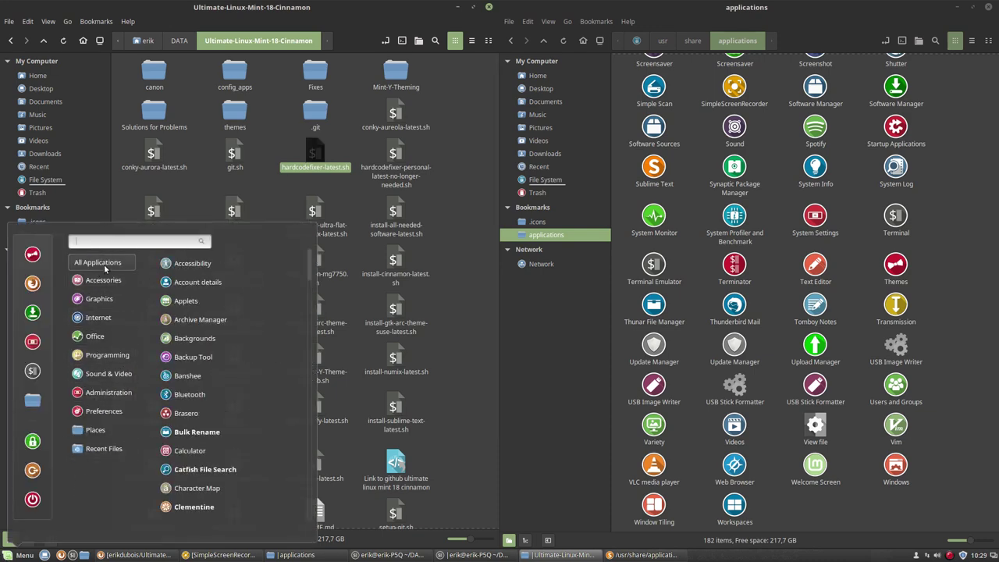
pyautogui.scroll(-6, 200, 393)
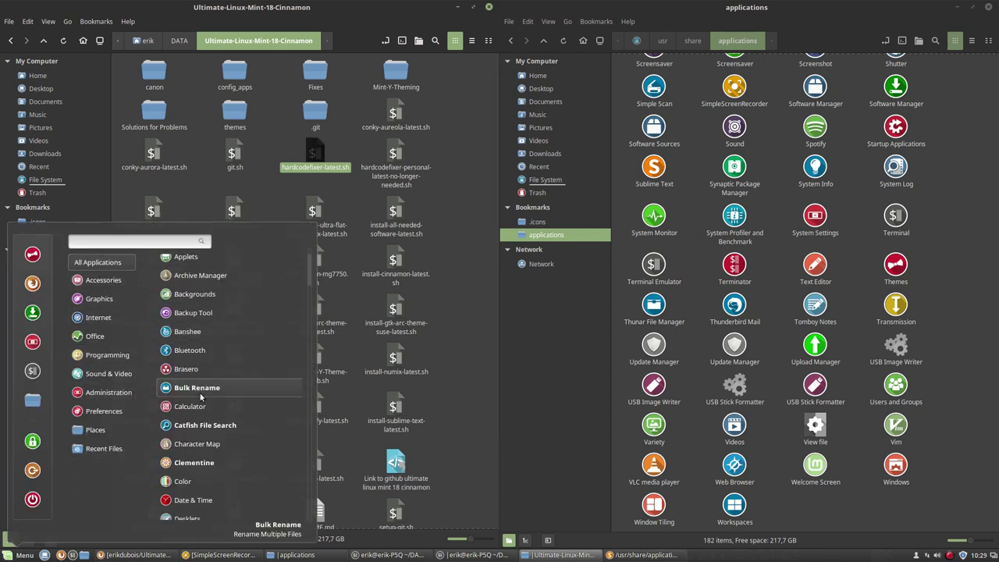
pyautogui.scroll(-10, 199, 393)
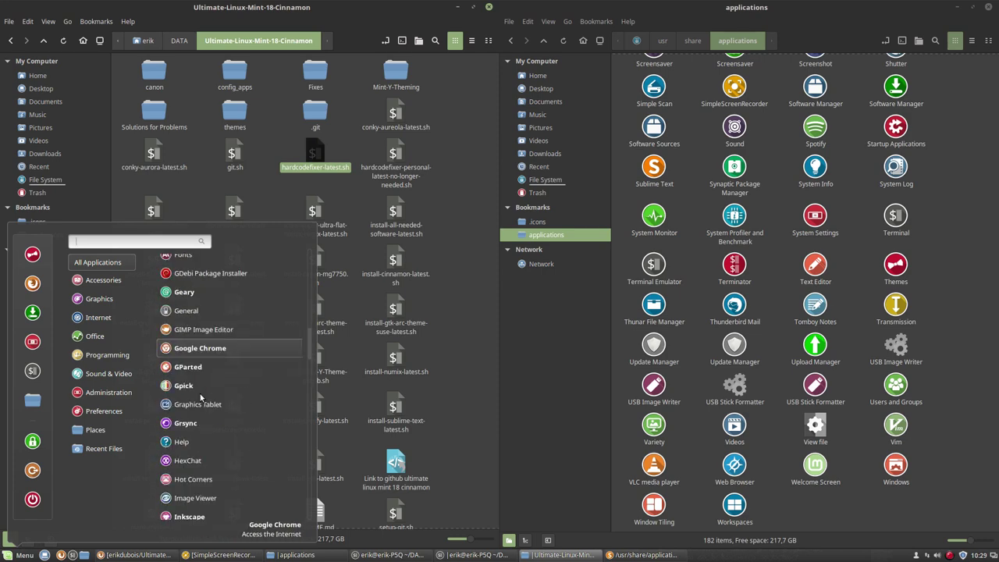
pyautogui.scroll(-12, 200, 398)
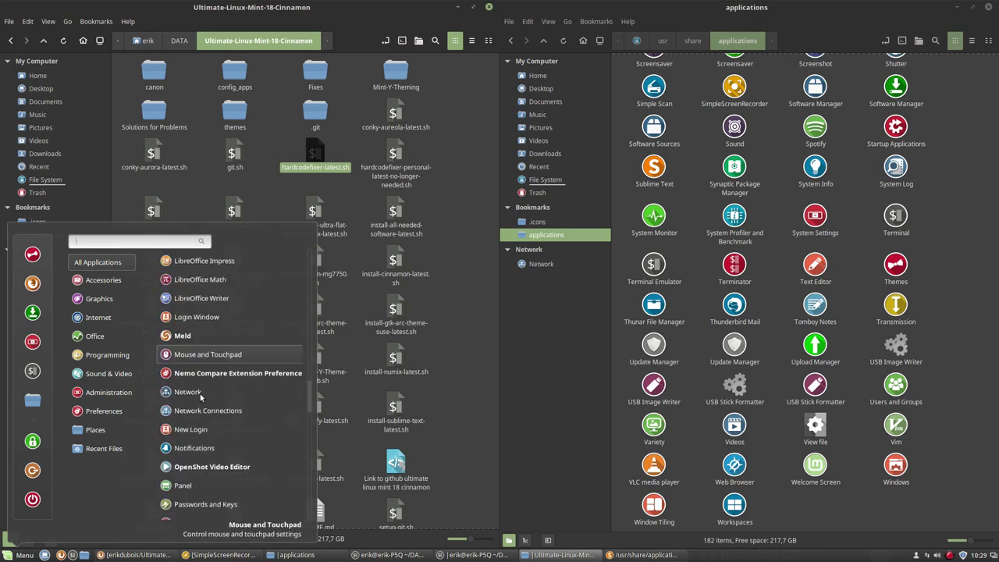
pyautogui.scroll(-10, 201, 398)
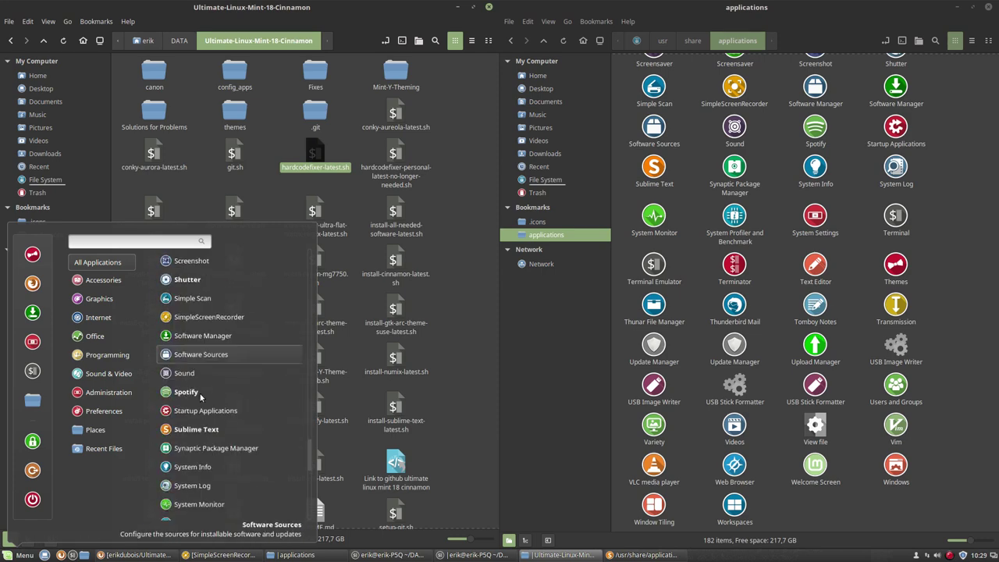
pyautogui.scroll(-10, 200, 398)
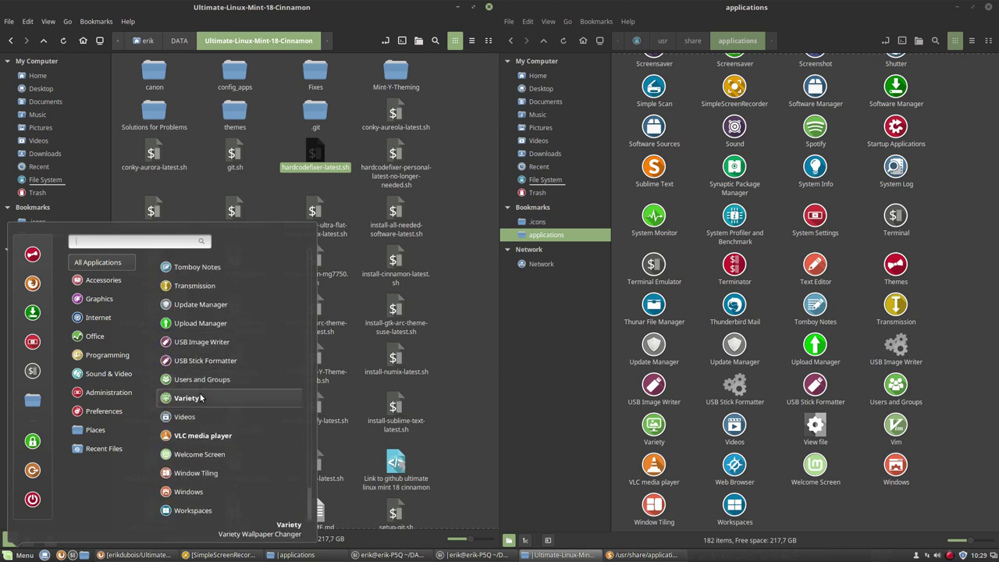
pyautogui.scroll(20, 189, 451)
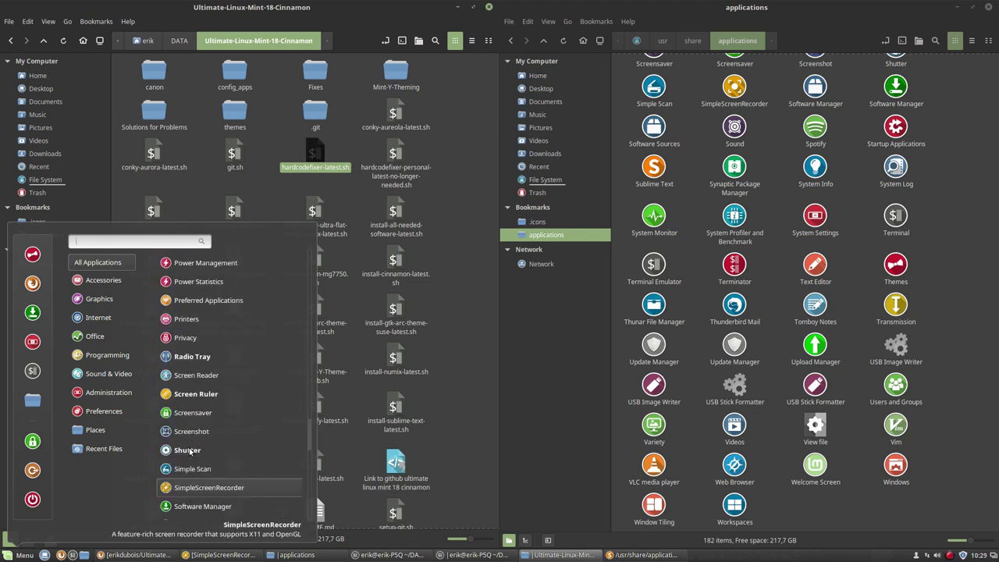
pyautogui.scroll(15, 189, 451)
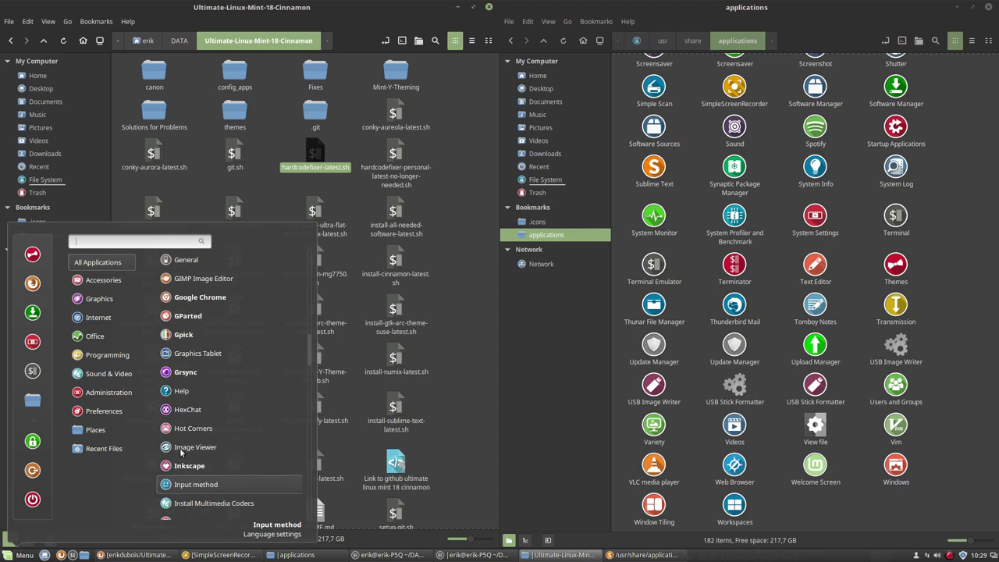
pyautogui.scroll(12, 175, 451)
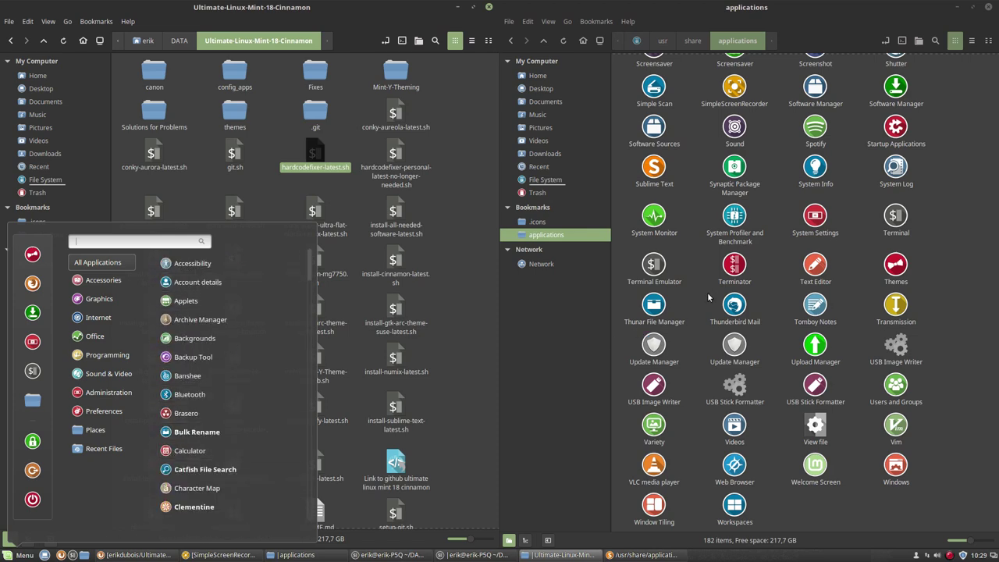
# Step: Close the menu and scroll through the Sardi launcher icons in /usr/share/applications
pyautogui.click(734, 347)
pyautogui.scroll(8, 806, 355)
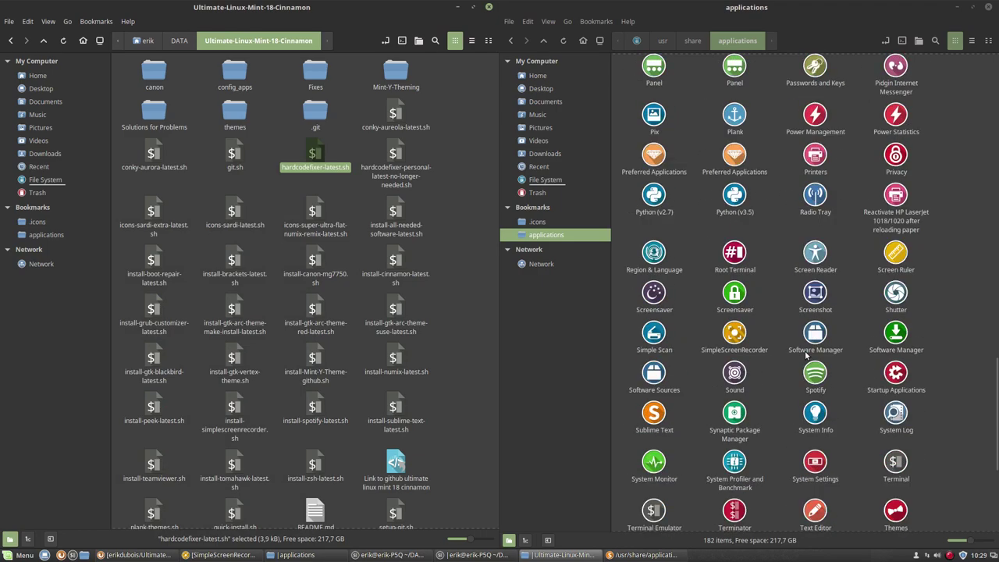
pyautogui.scroll(15, 805, 353)
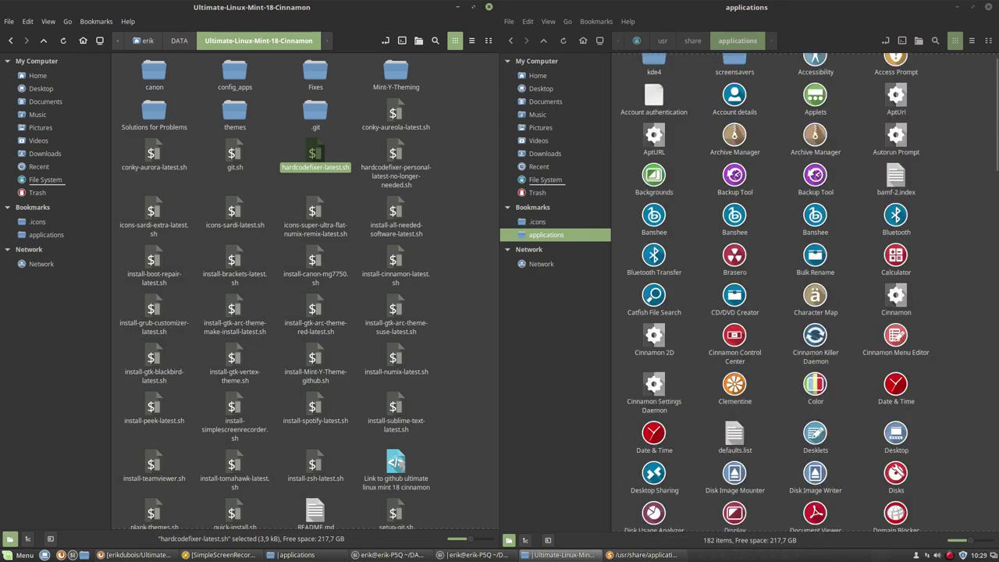
pyautogui.rightClick(905, 178)
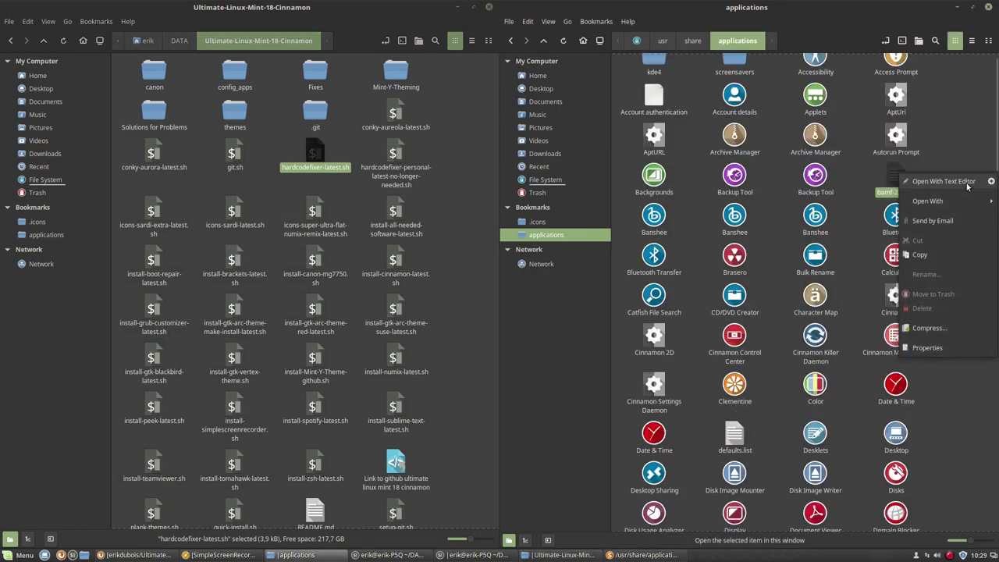
pyautogui.click(849, 187)
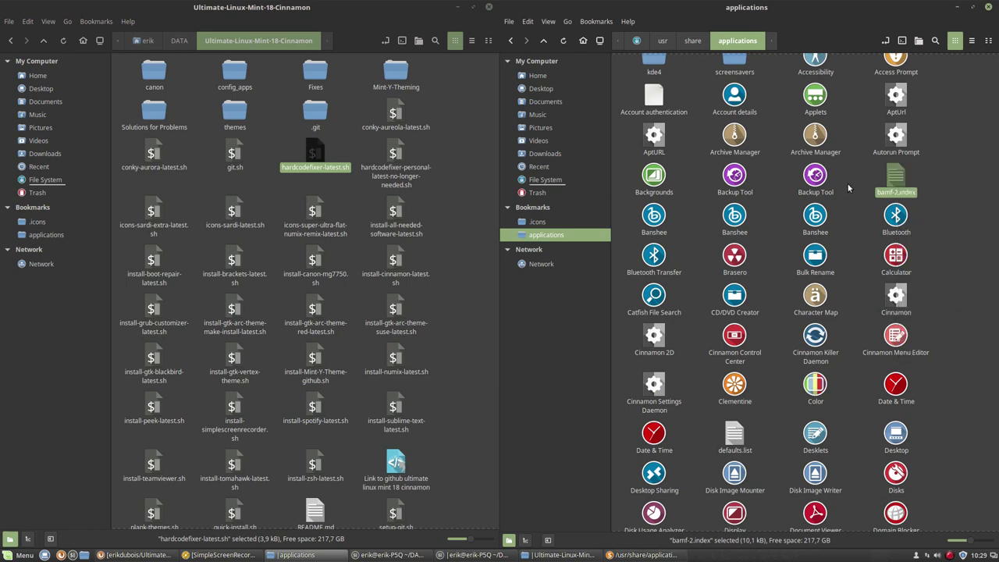
pyautogui.scroll(1, 854, 216)
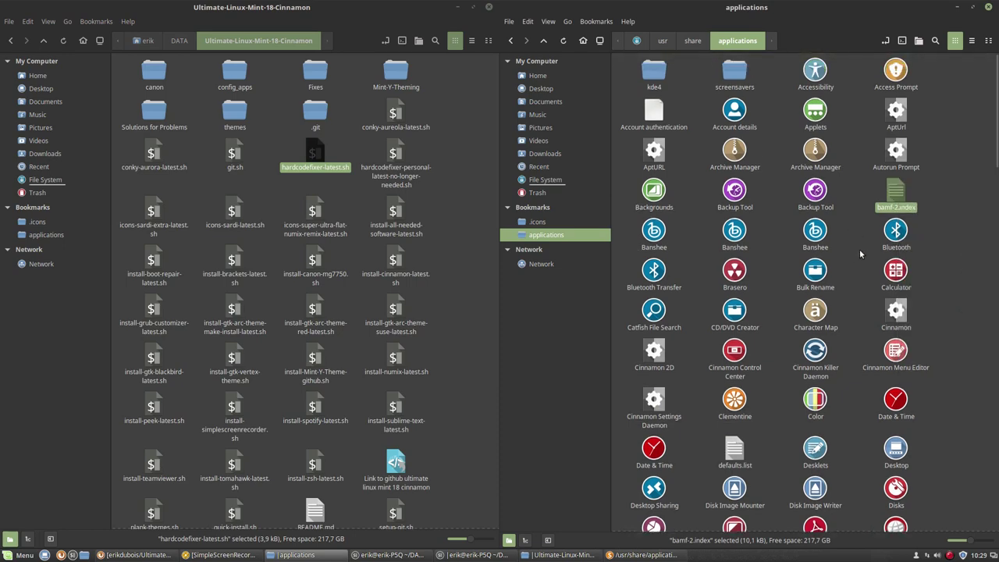
pyautogui.scroll(-8, 851, 310)
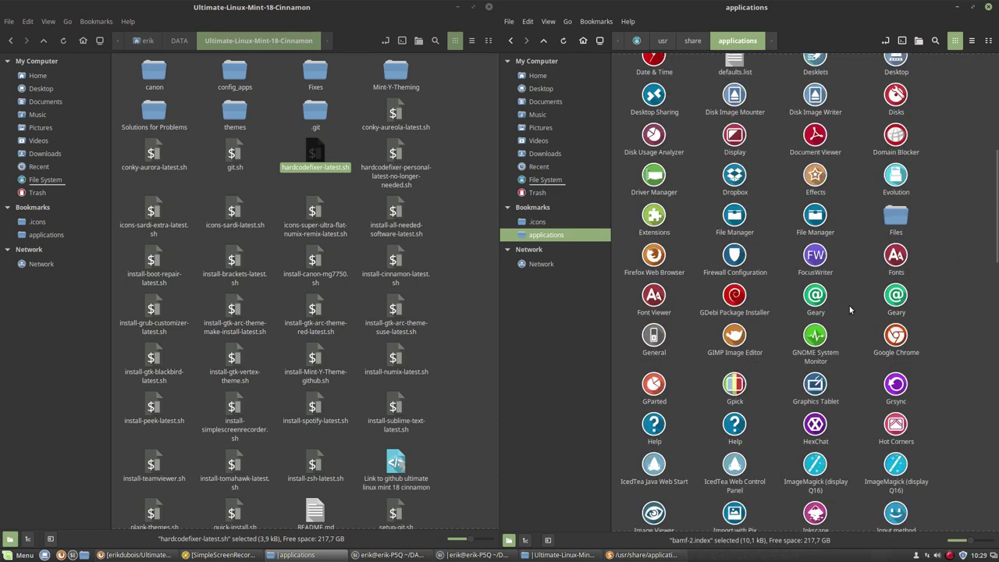
pyautogui.scroll(-1, 850, 310)
pyautogui.scroll(-8, 849, 309)
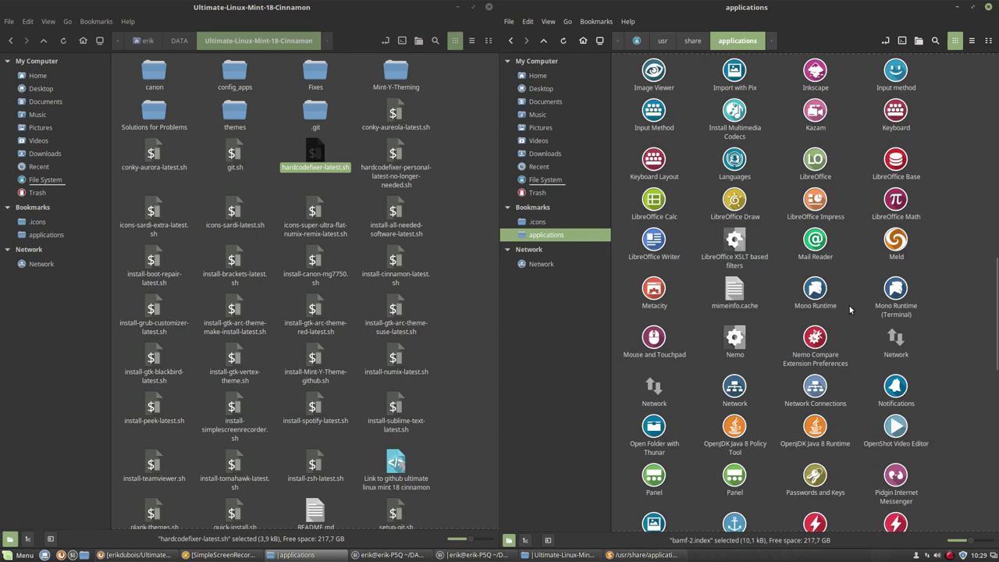
pyautogui.scroll(-4, 850, 309)
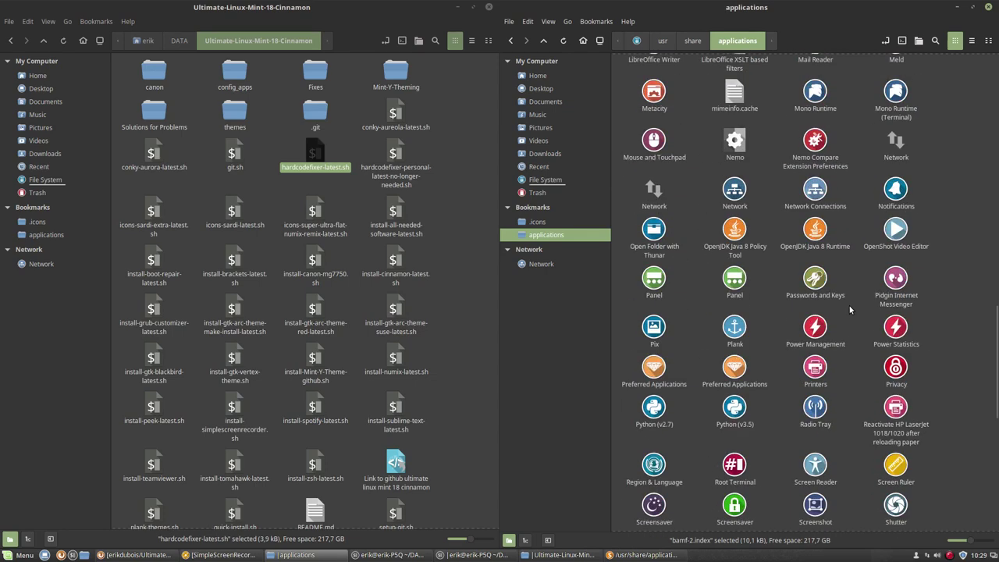
pyautogui.scroll(-9, 849, 310)
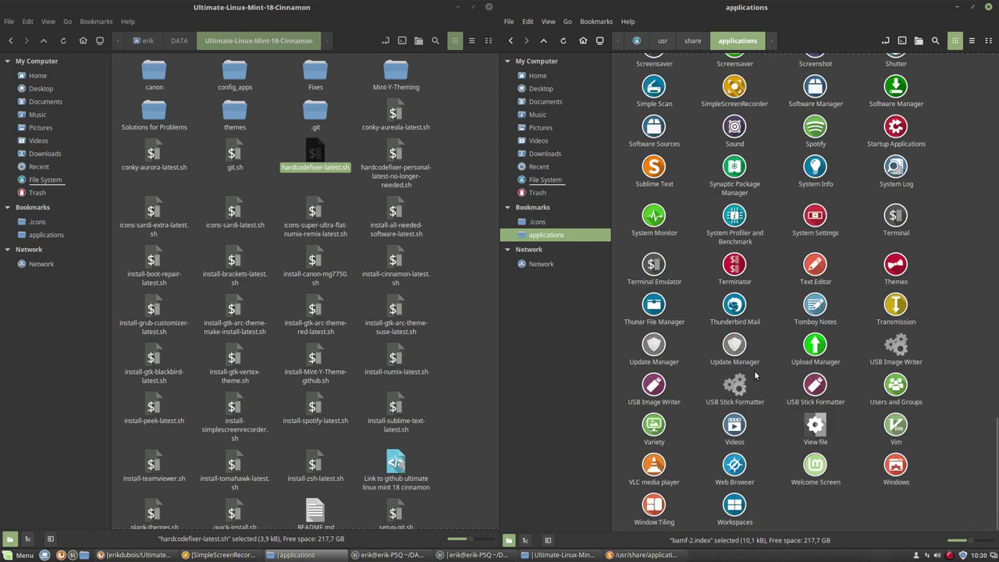
# Step: Run the conky-aureola-latest.sh script in a terminal
pyautogui.click(263, 187)
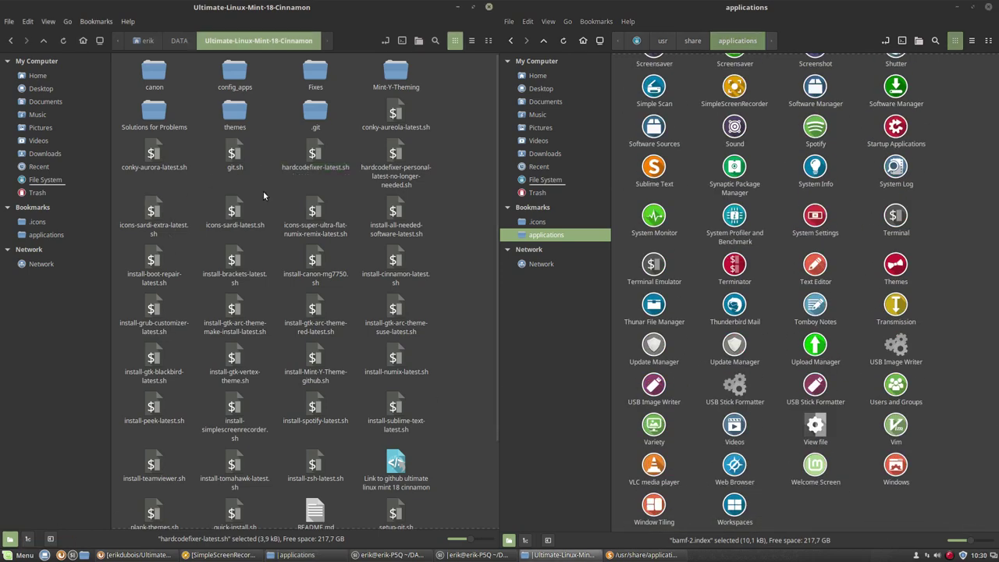
pyautogui.click(398, 109)
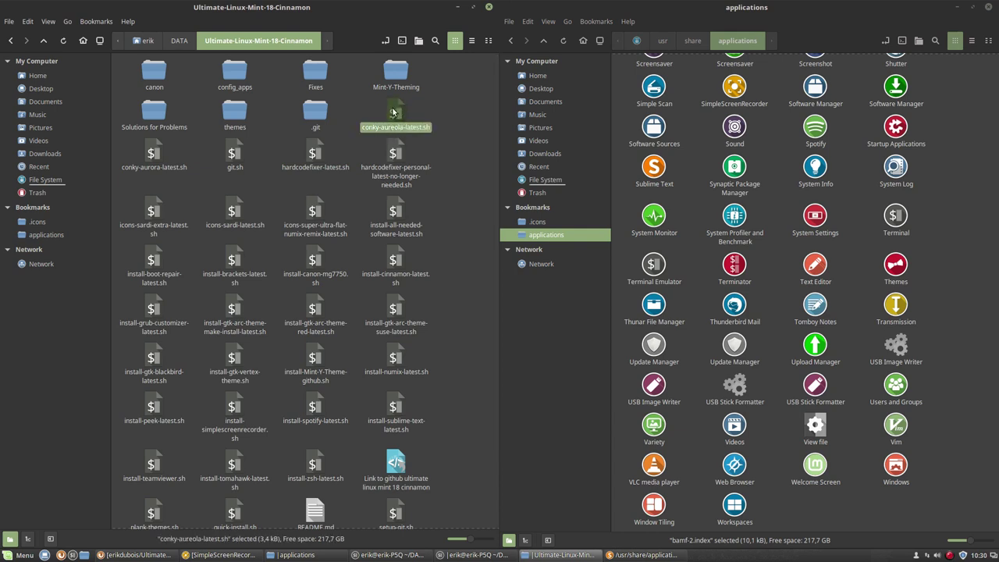
pyautogui.doubleClick(393, 112)
pyautogui.click(131, 321)
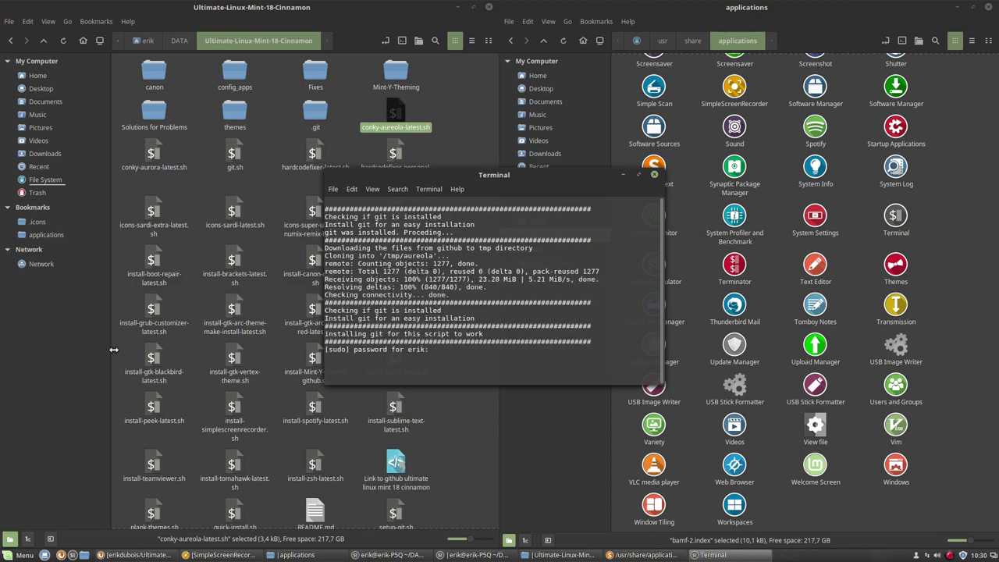
# Step: Enter the administrator password and answer y to clearing ~/.aureola, fonts, and conky packages
pyautogui.press('Return')
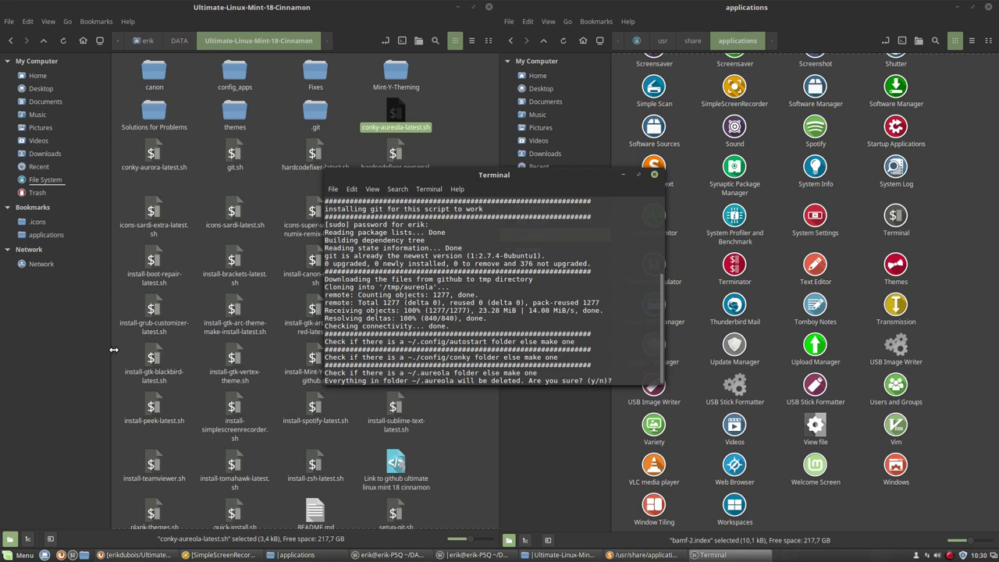
pyautogui.write('y')
pyautogui.press('Return')
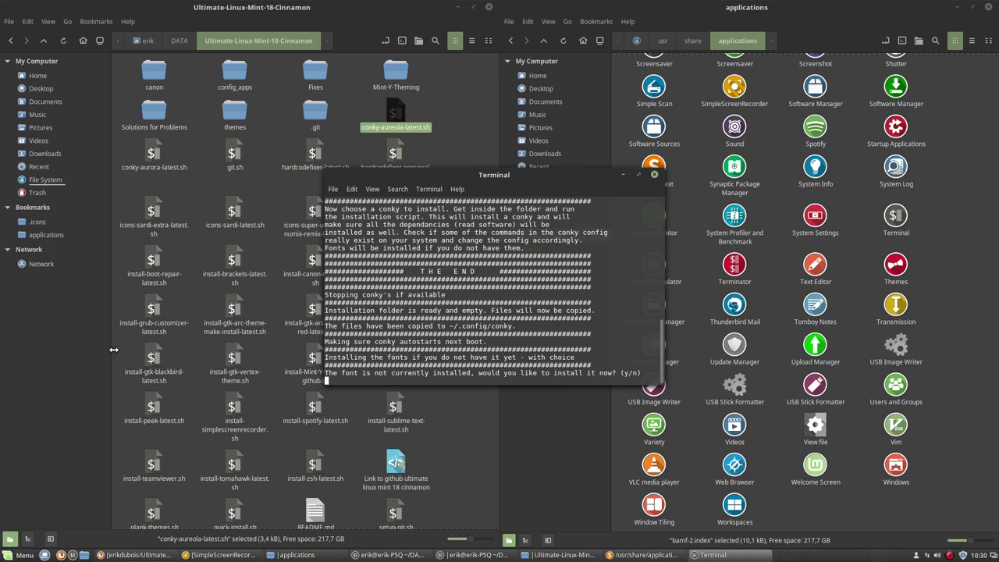
pyautogui.write('y')
pyautogui.press('Return')
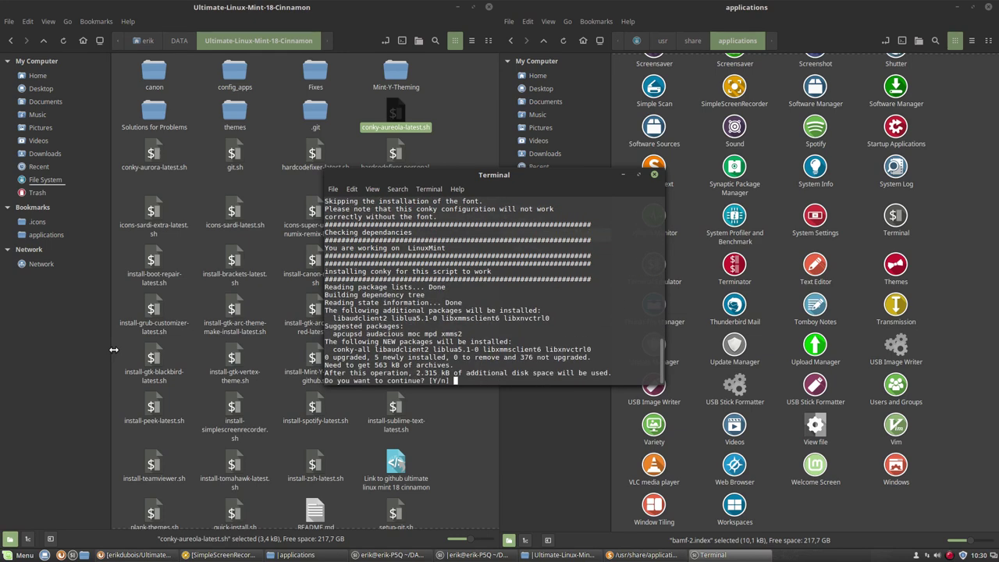
pyautogui.write('y')
pyautogui.press('Return')
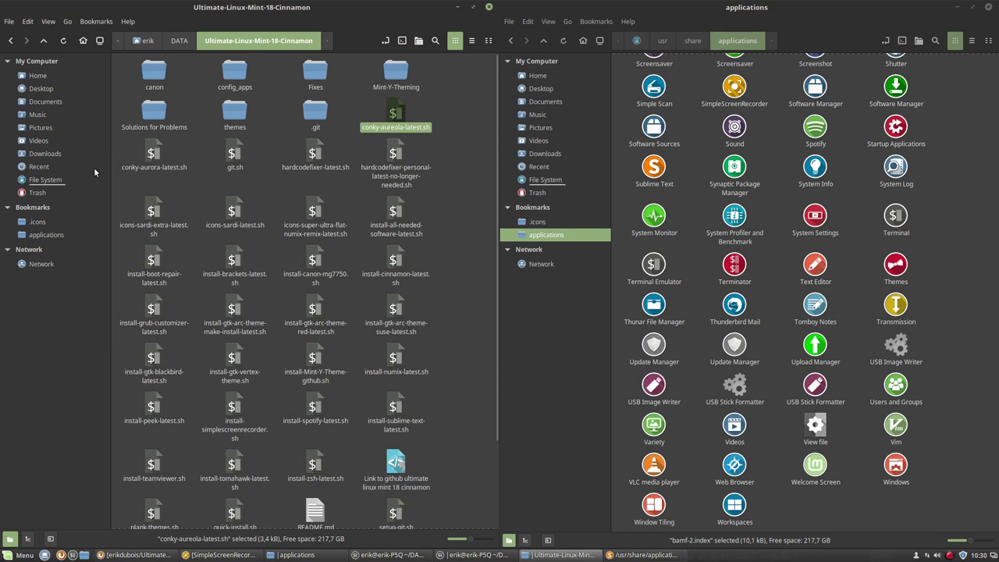
# Step: Bookmark the hidden .aureola folder in your home folder with Ctrl+D
pyautogui.click(143, 40)
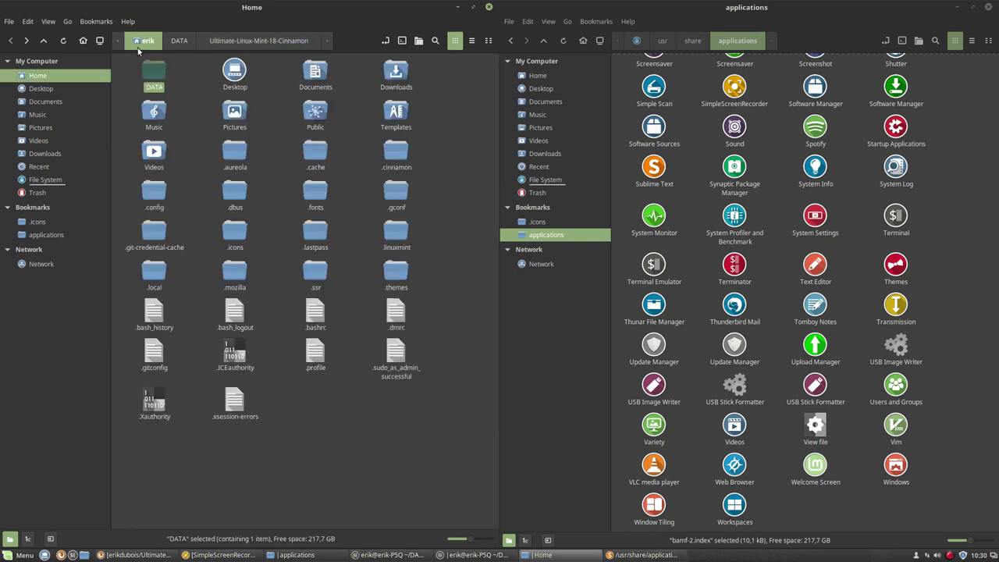
pyautogui.doubleClick(236, 150)
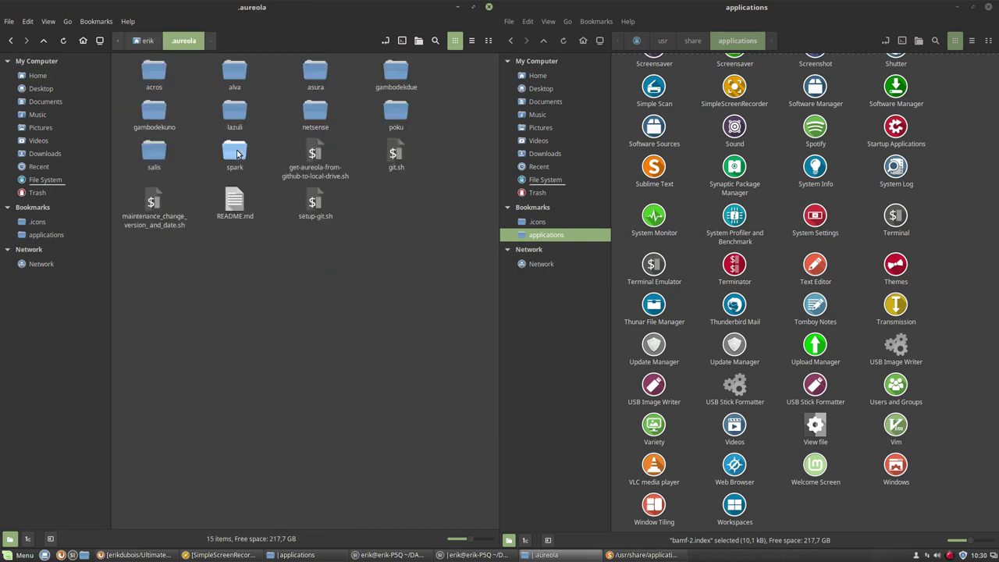
pyautogui.hotkey('ctrl', 'd')
pyautogui.click(45, 251)
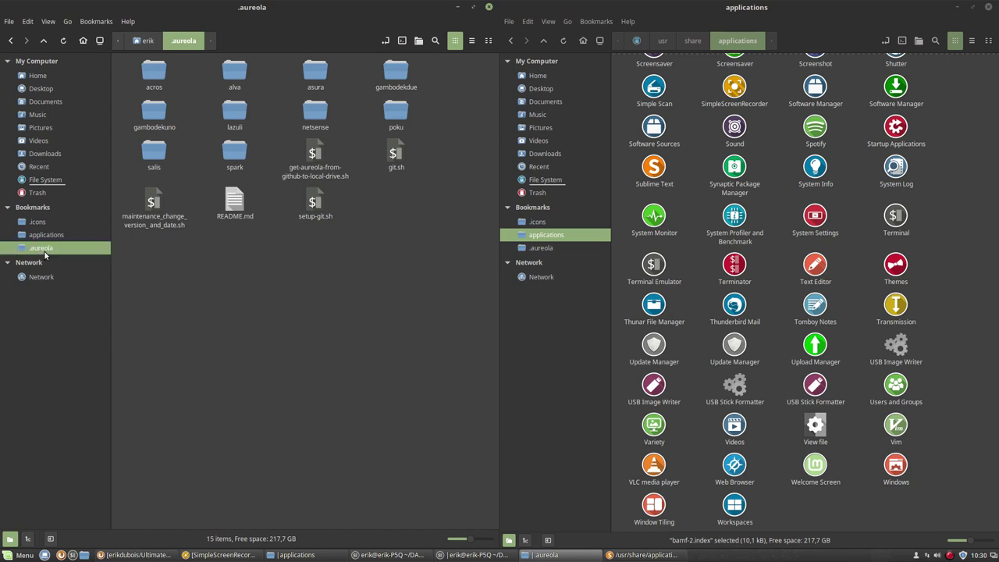
# Step: Open the acros conky folder, preview its preview.png screenshot, then bring up the folder's context menu
pyautogui.doubleClick(154, 75)
pyautogui.doubleClick(234, 164)
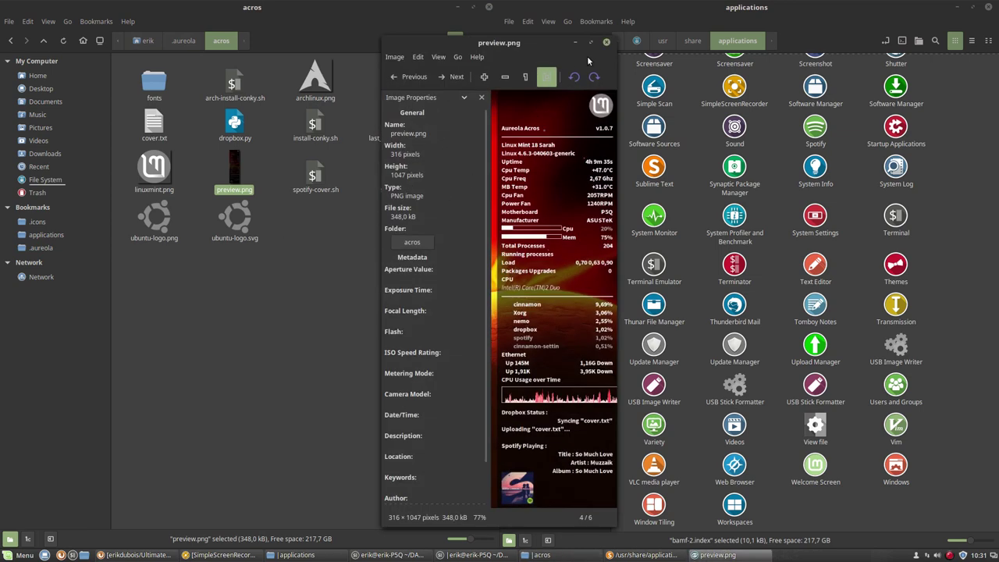
pyautogui.click(606, 41)
pyautogui.rightClick(296, 265)
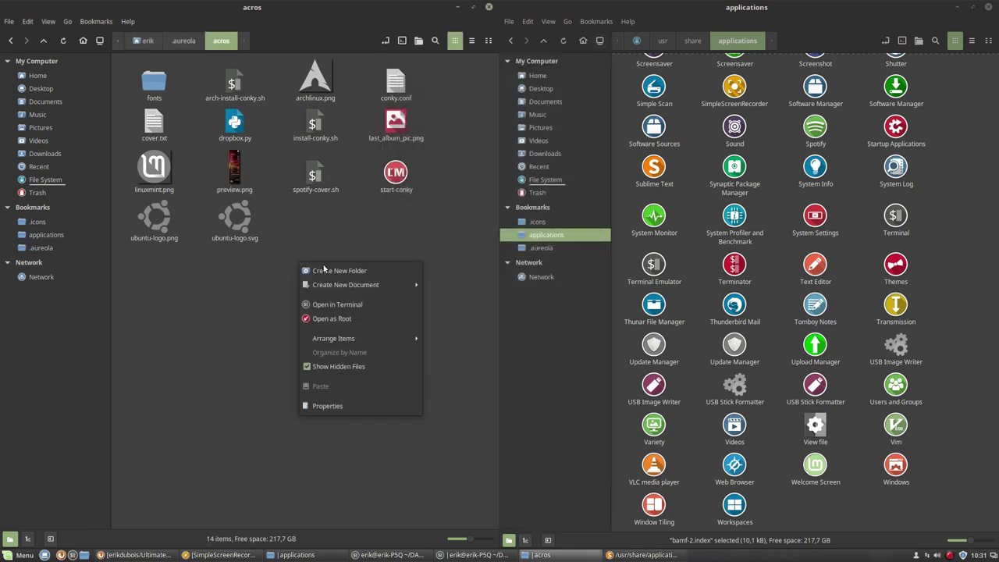
# Step: Run ./install-conky.sh from the acros folder, answering y to both prompts and entering the sudo password
pyautogui.click(343, 305)
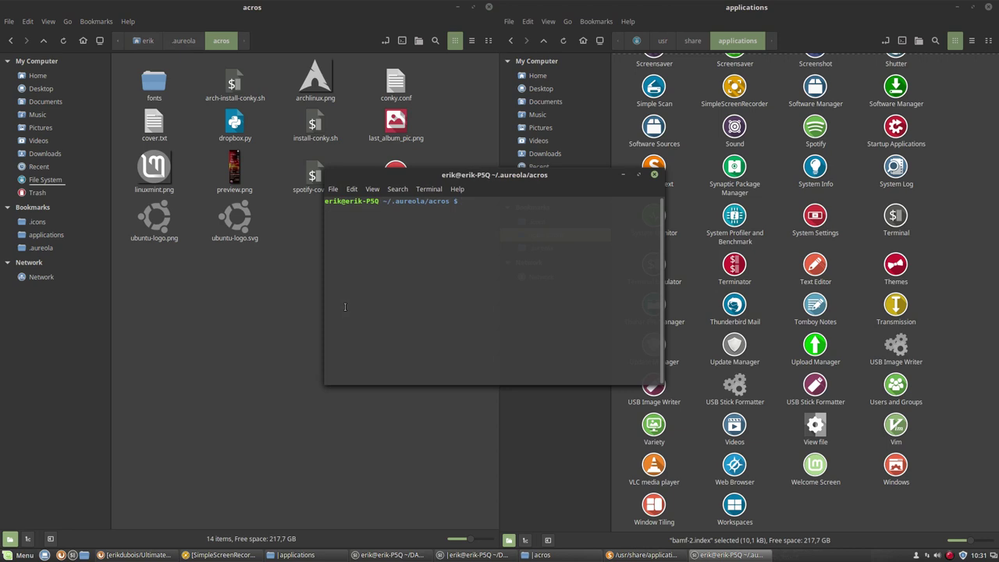
pyautogui.write('./install-conky.sh')
pyautogui.press('Return')
pyautogui.write('y')
pyautogui.press('Return')
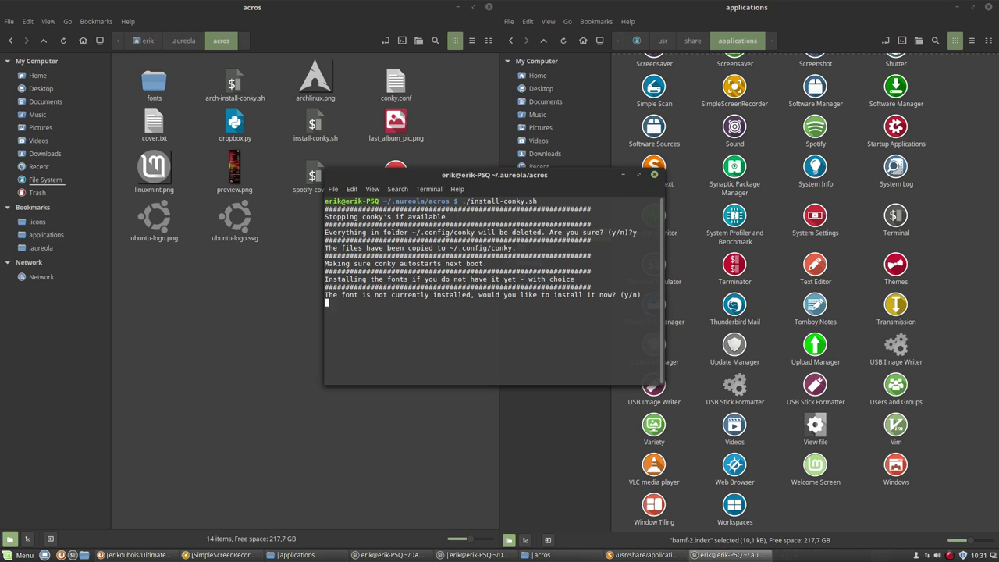
pyautogui.write('y')
pyautogui.press('Return')
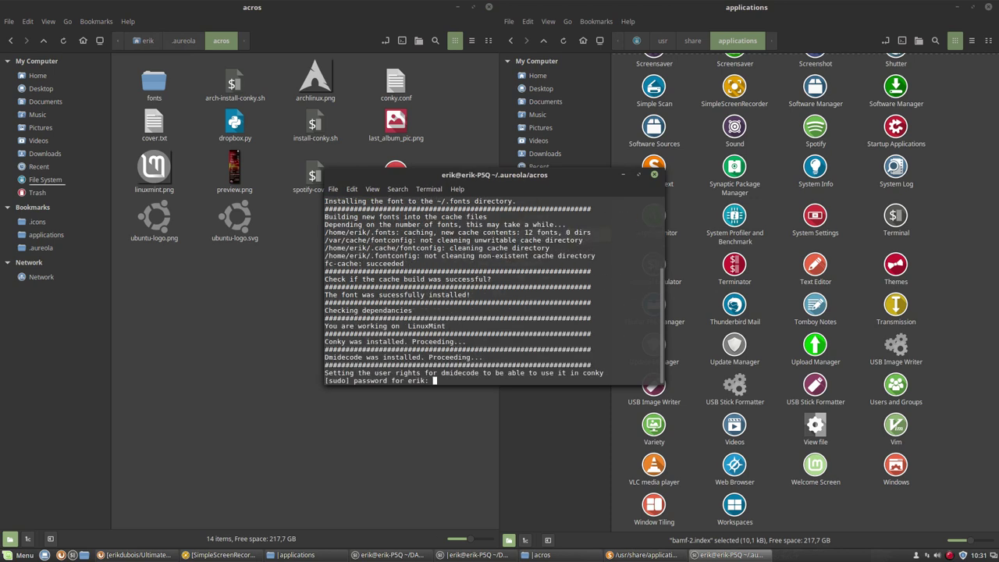
pyautogui.press('Return')
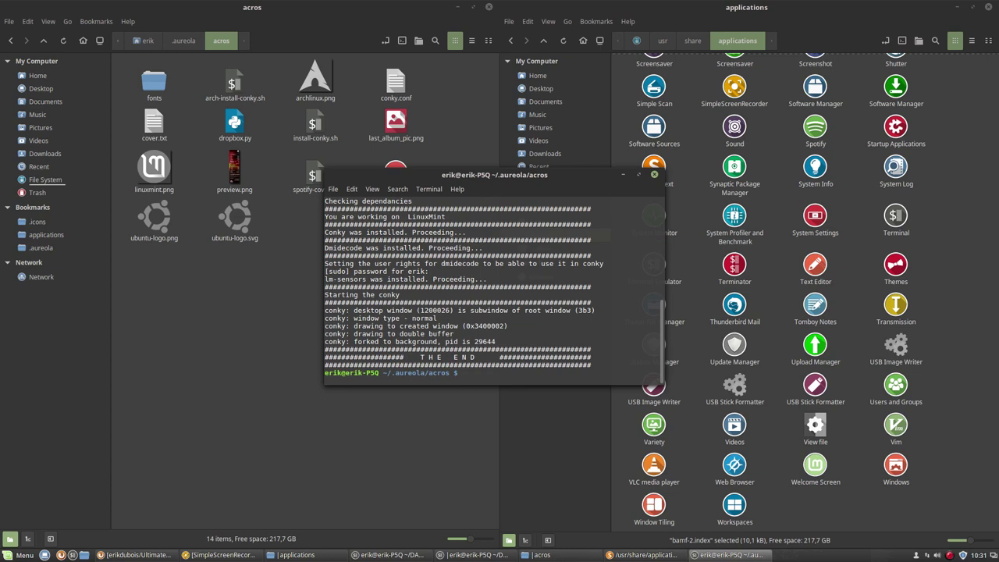
pyautogui.click(654, 174)
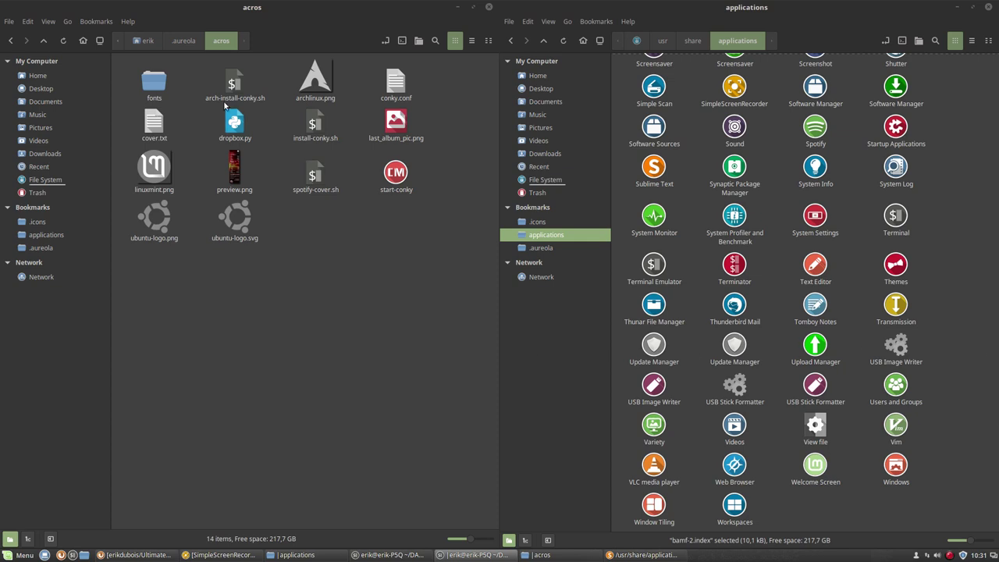
pyautogui.click(138, 41)
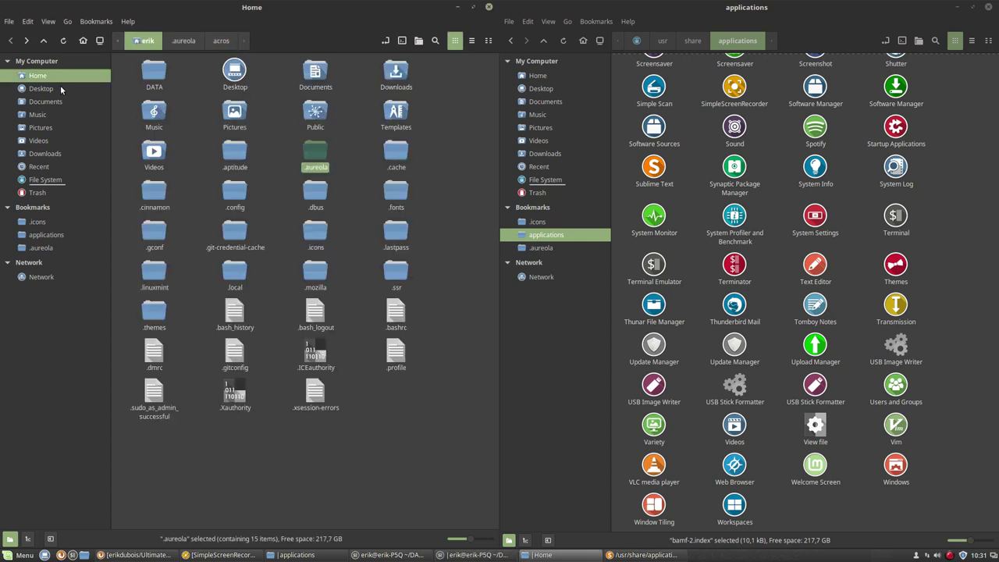
pyautogui.doubleClick(150, 73)
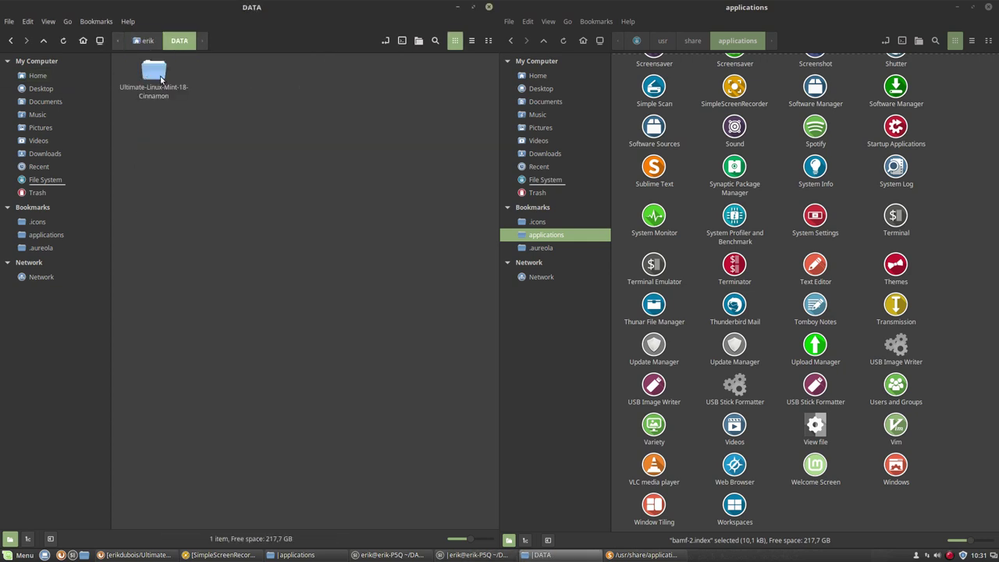
pyautogui.doubleClick(155, 74)
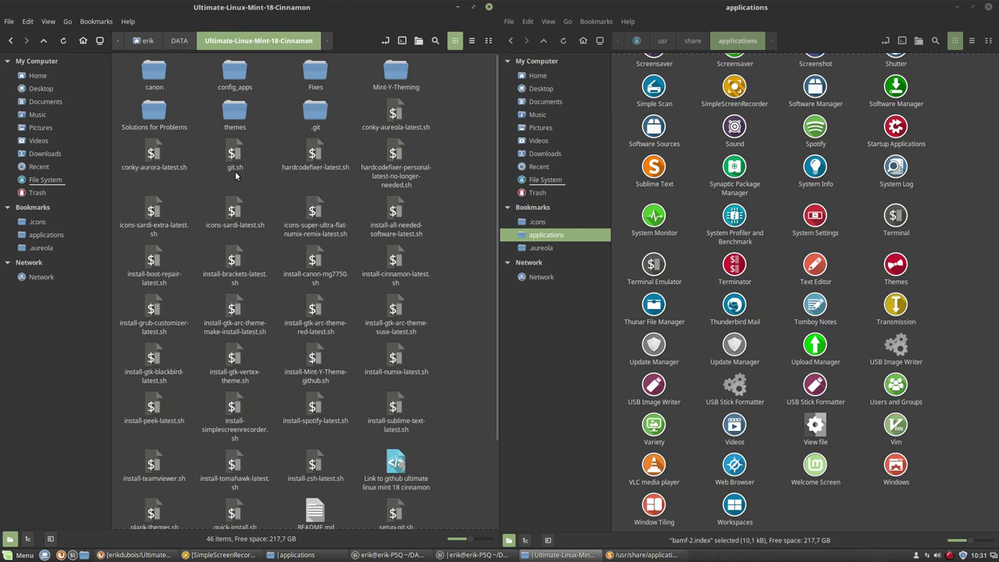
pyautogui.click(388, 116)
pyautogui.click(153, 155)
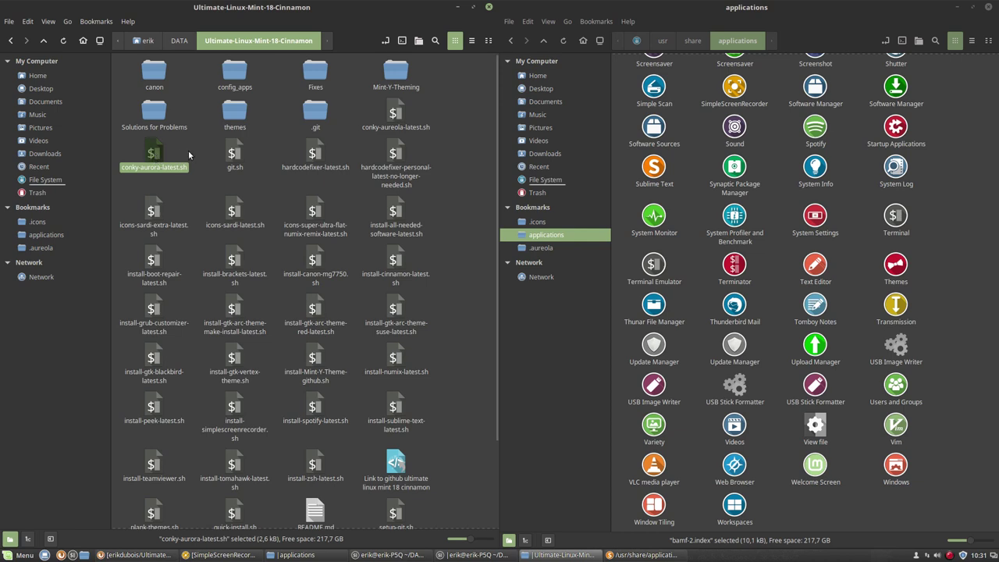
pyautogui.keyDown('ctrl'); pyautogui.click(154, 158); pyautogui.keyUp('ctrl')
pyautogui.click(154, 159)
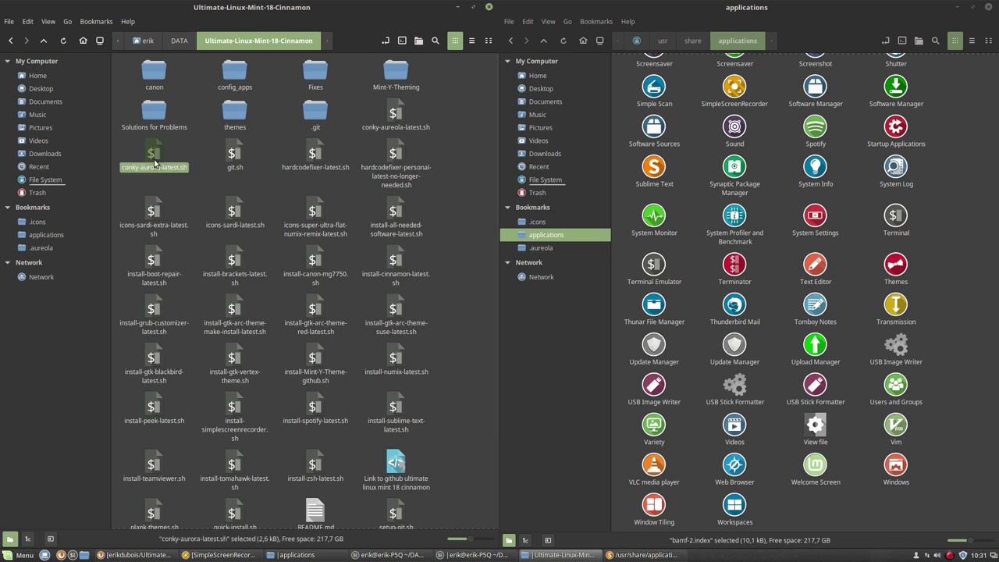
pyautogui.click(259, 161)
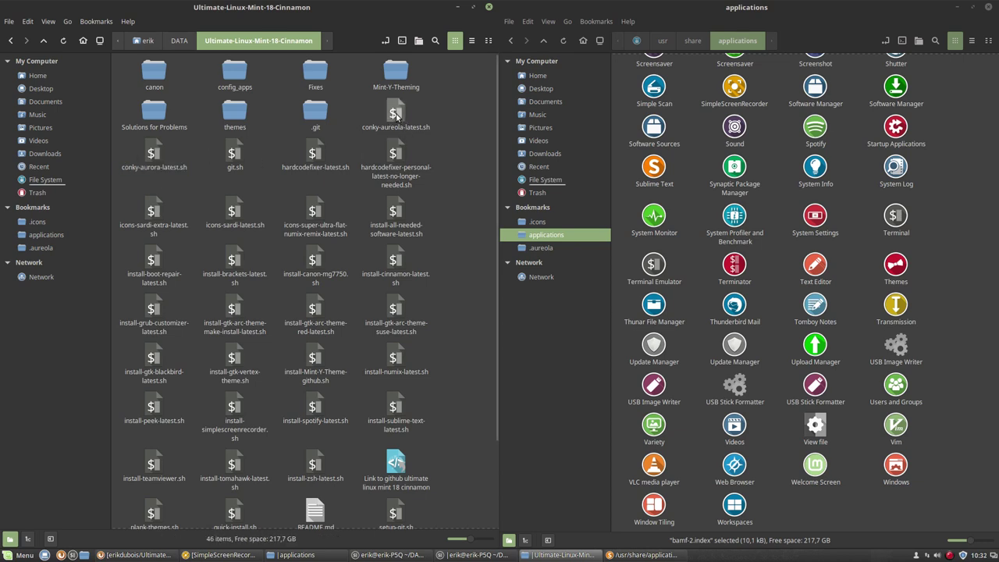
pyautogui.click(371, 115)
pyautogui.click(355, 106)
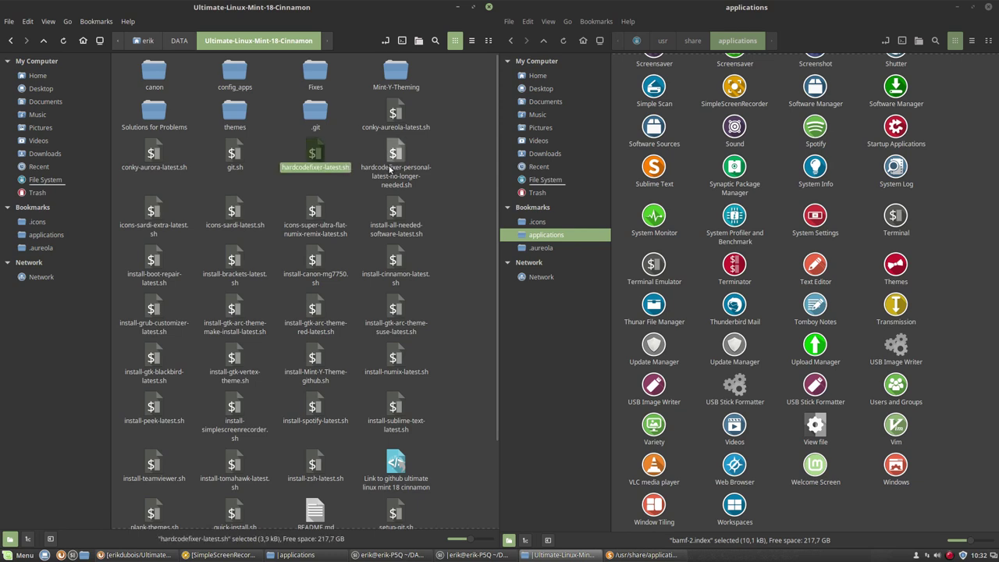
pyautogui.press('Down')
pyautogui.click(163, 226)
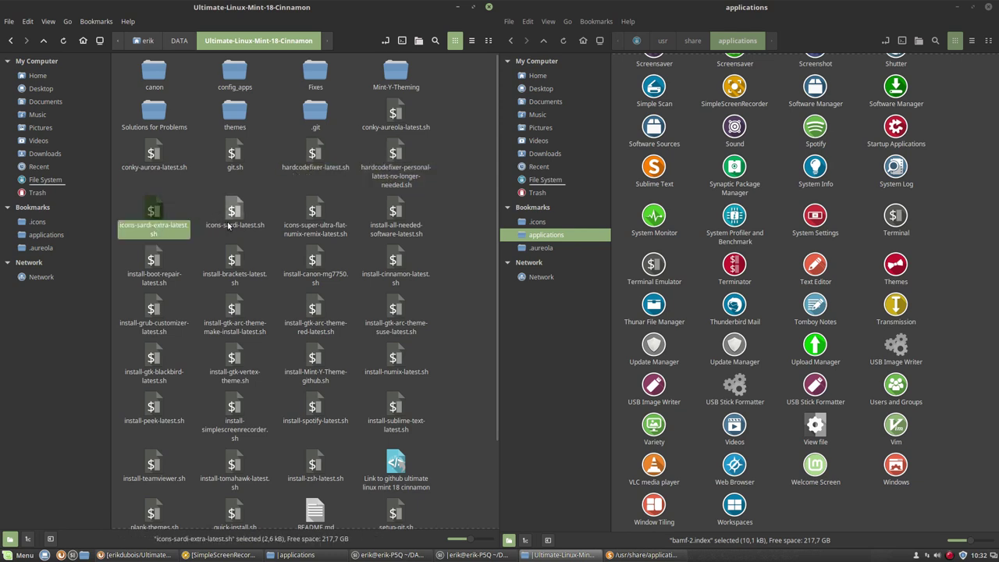
pyautogui.click(229, 225)
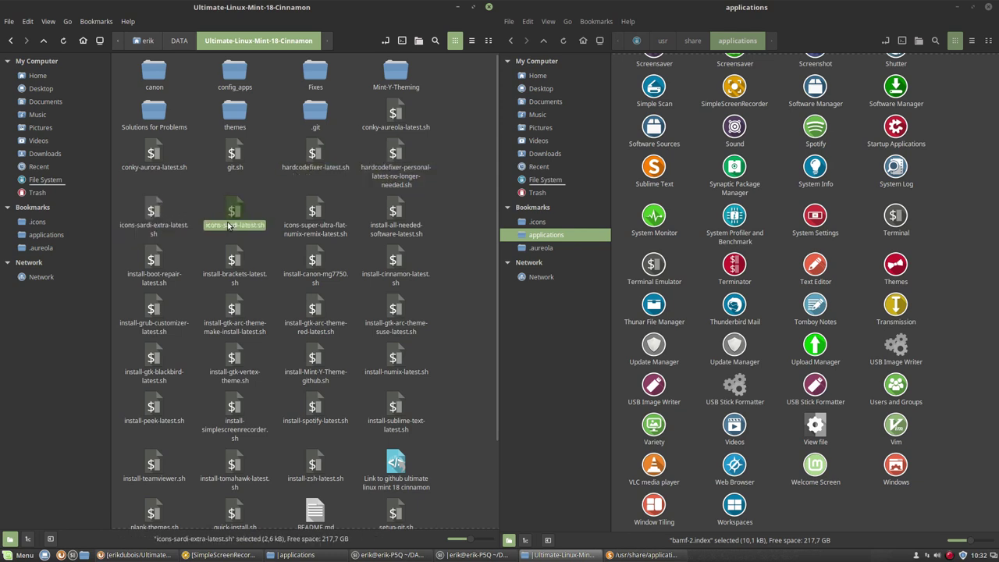
pyautogui.click(315, 222)
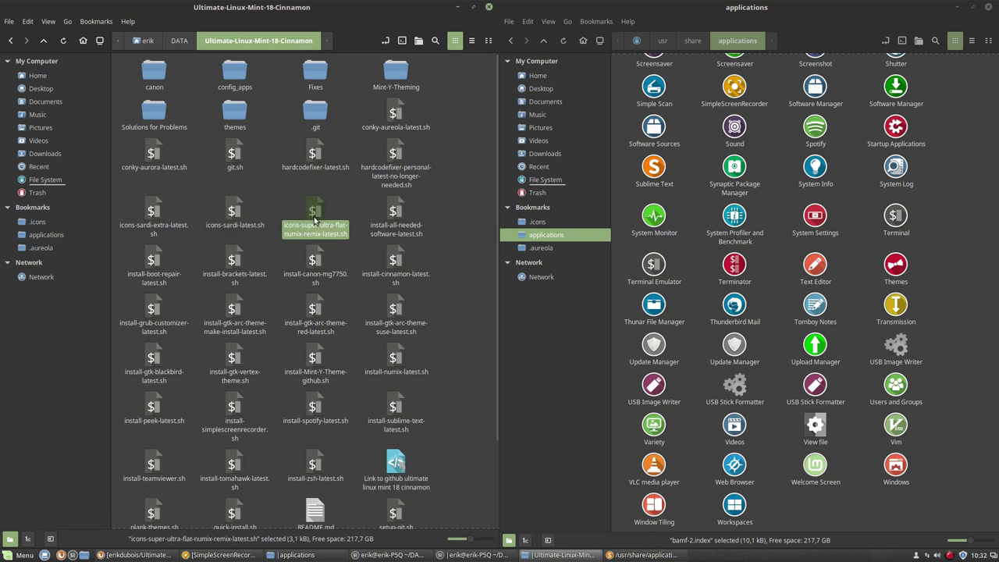
pyautogui.click(397, 215)
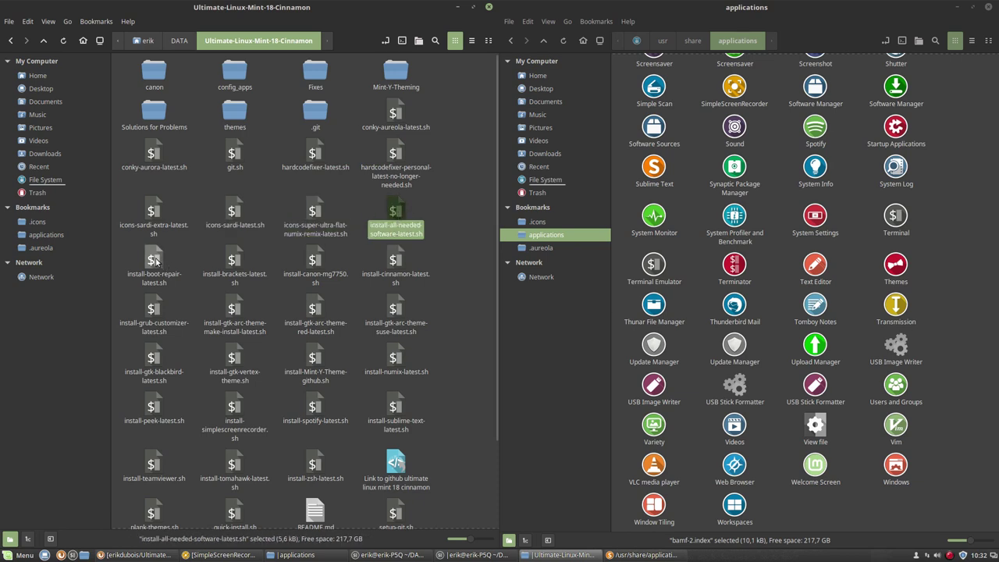
pyautogui.click(155, 262)
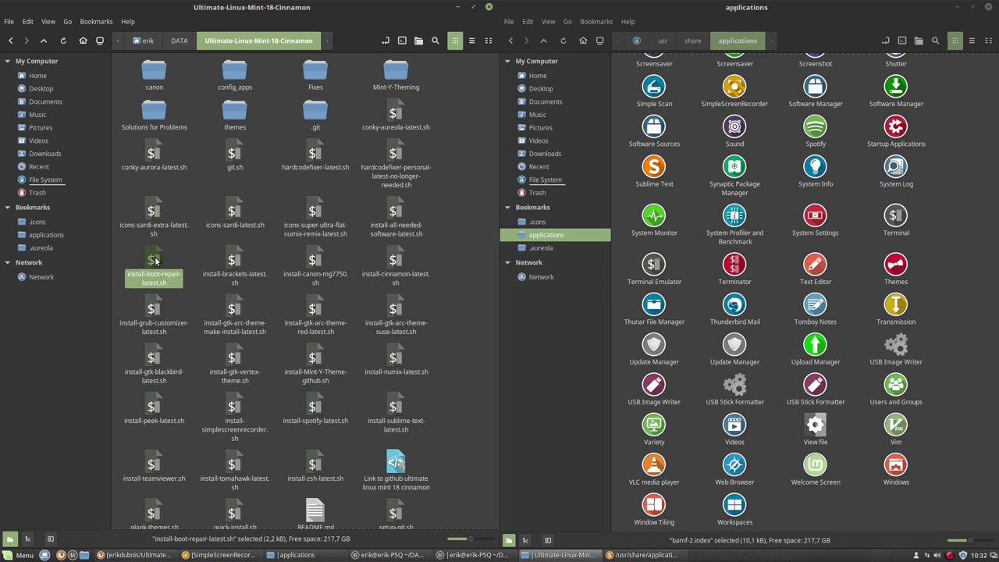
pyautogui.click(231, 263)
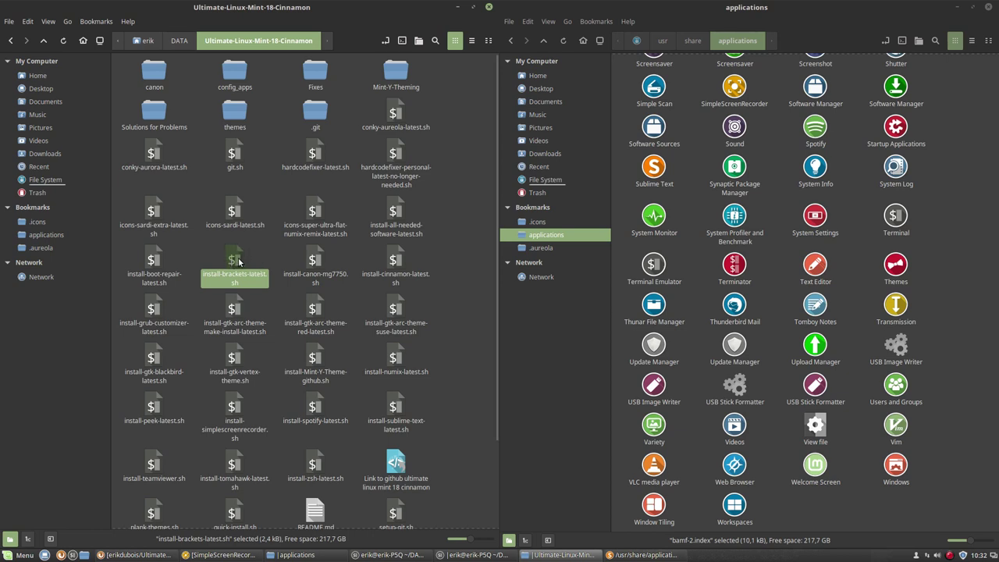
pyautogui.click(314, 261)
# Step: Run install-canon-mg7750.sh in a terminal with the sudo password to install cnijfilter2 and scangearmp2
pyautogui.doubleClick(315, 261)
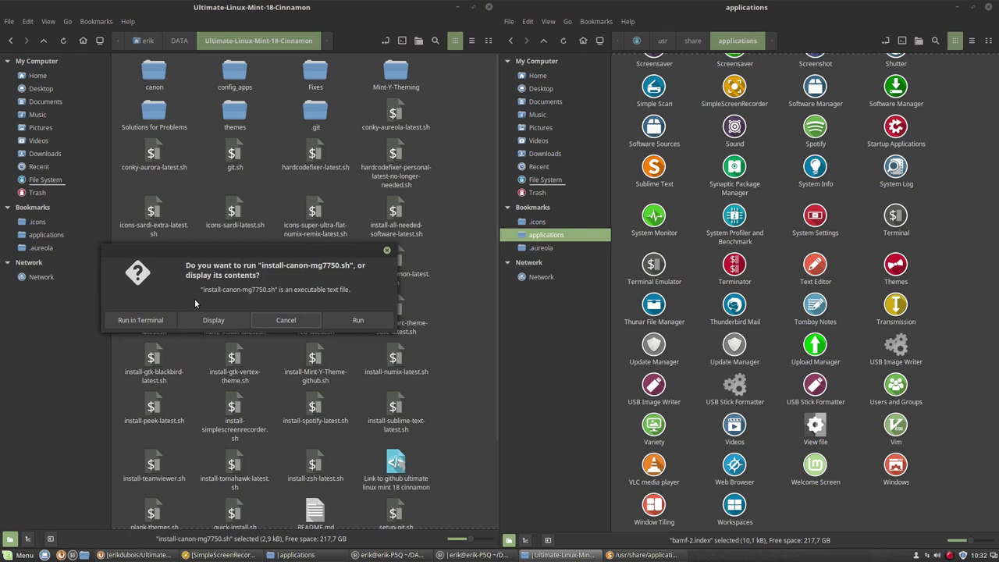
pyautogui.click(140, 322)
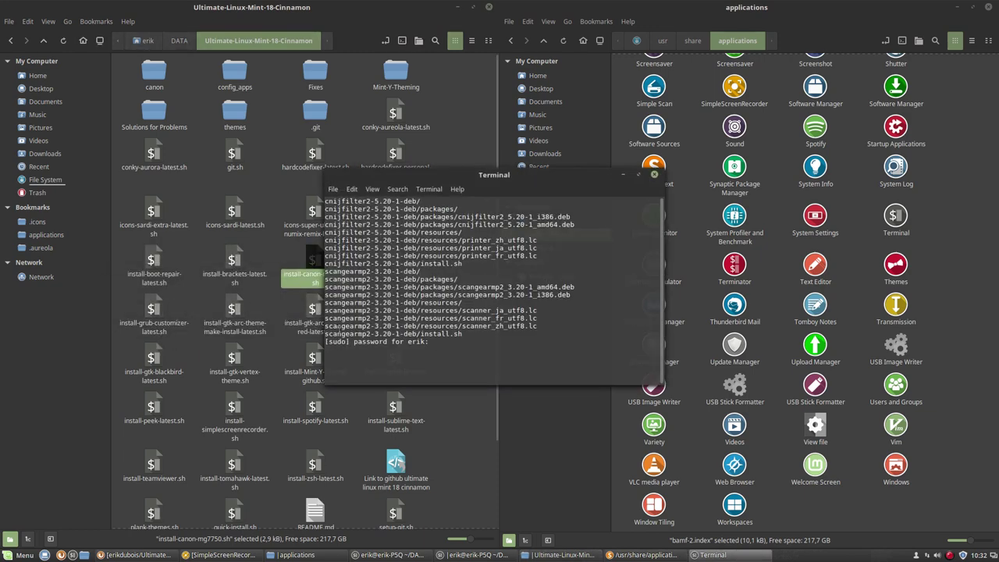
pyautogui.press('Return')
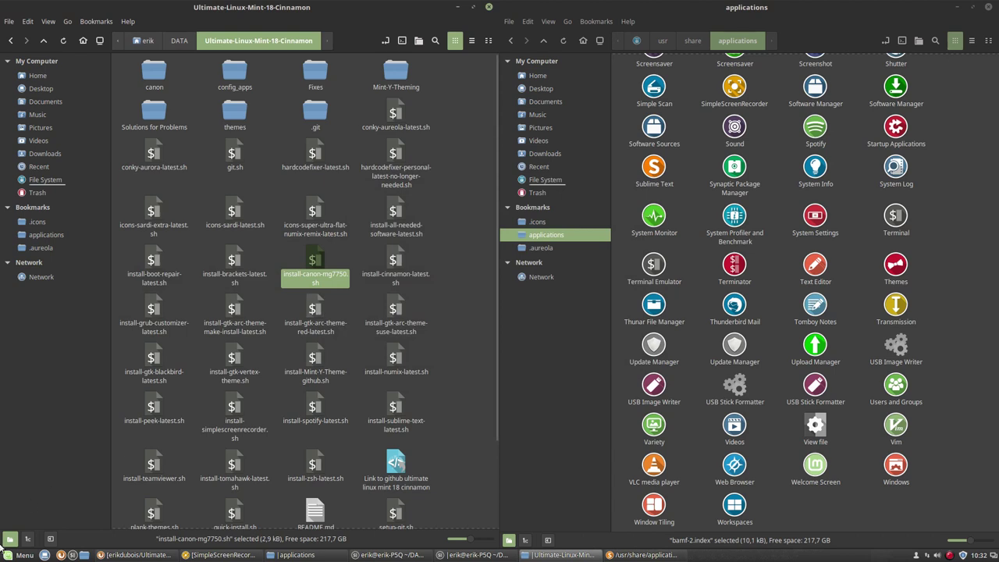
pyautogui.press('super')
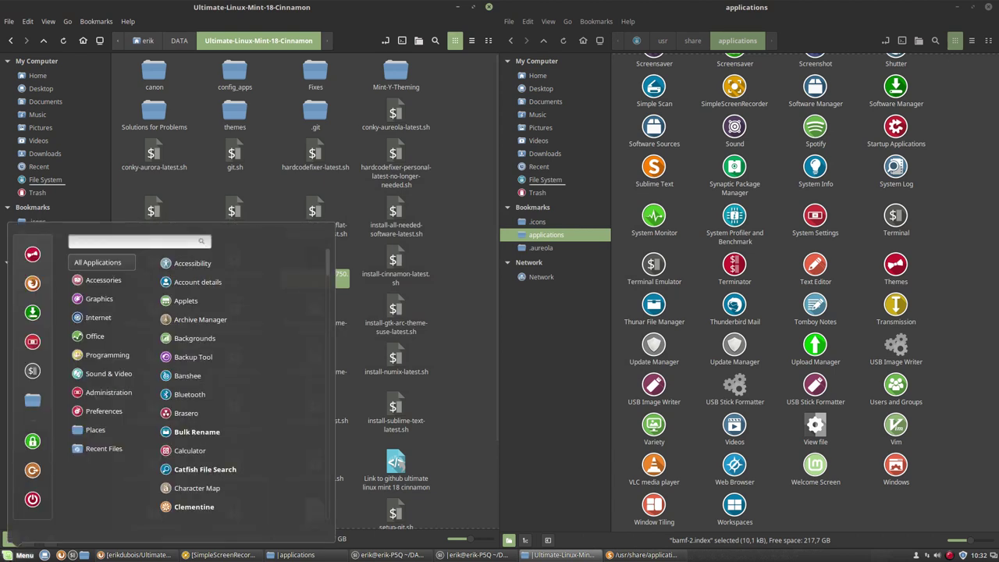
# Step: Add the Canon-MG7700-series network printer in Printers, accepting the suggested driver
pyautogui.write('printe')
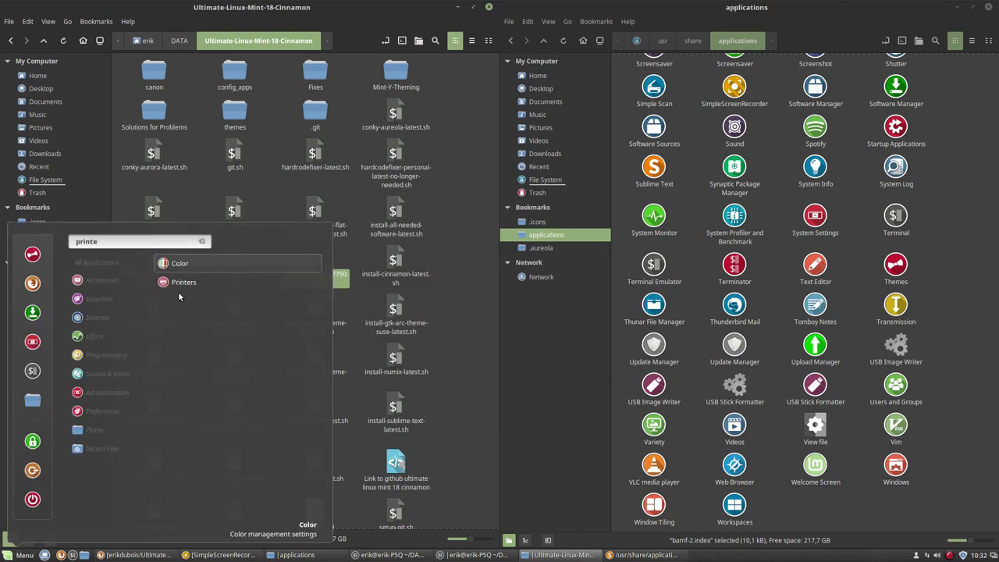
pyautogui.click(180, 288)
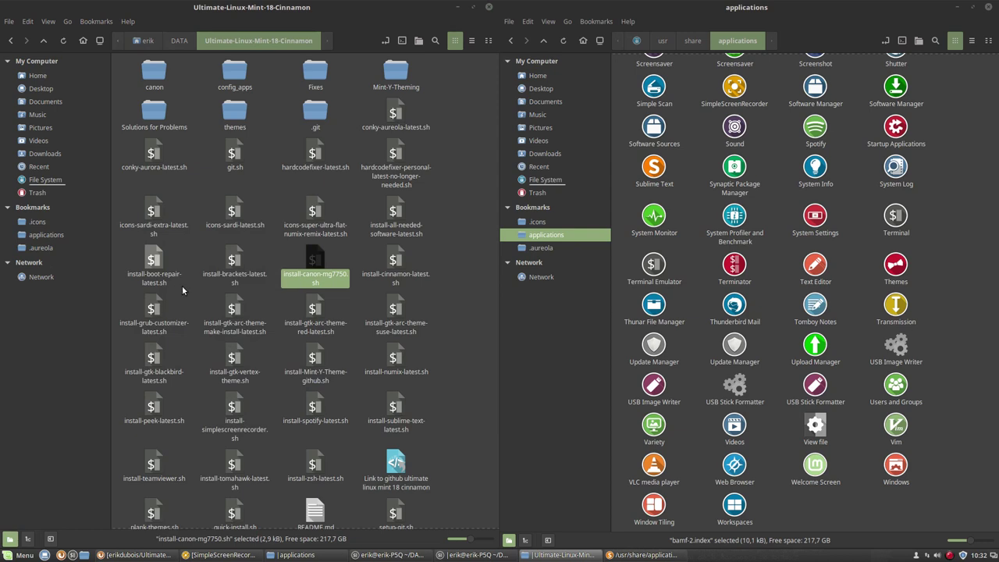
pyautogui.click(404, 295)
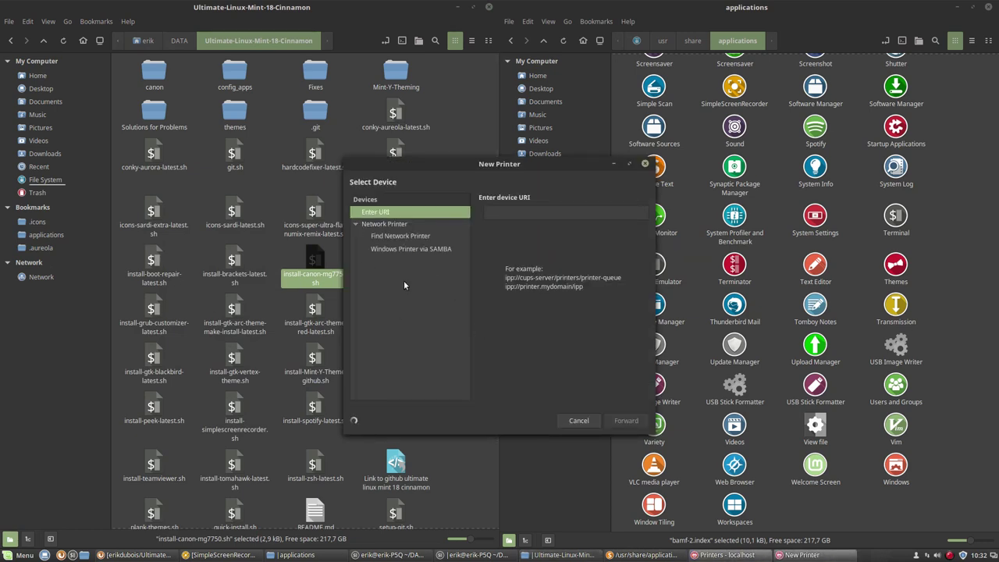
pyautogui.click(407, 248)
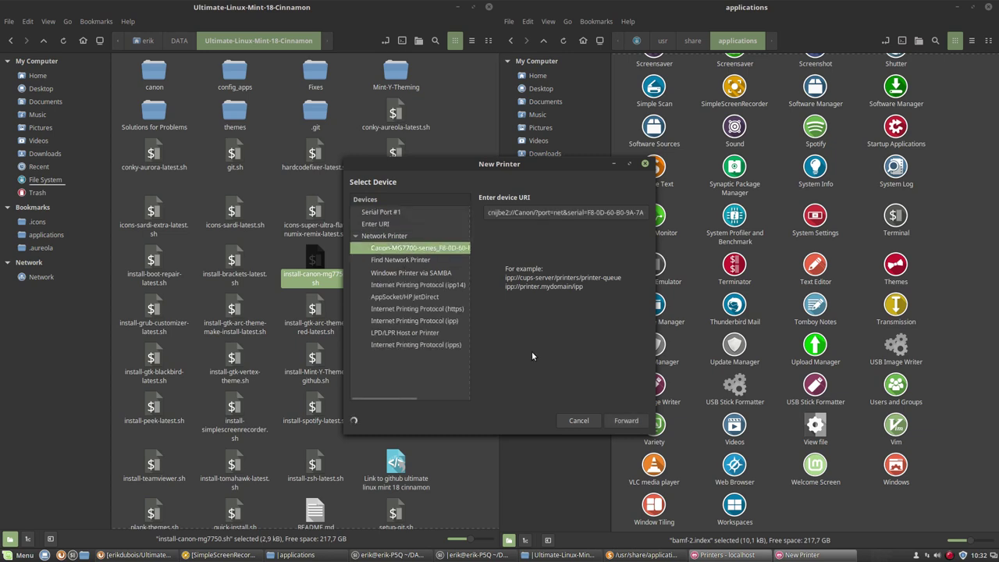
pyautogui.click(627, 421)
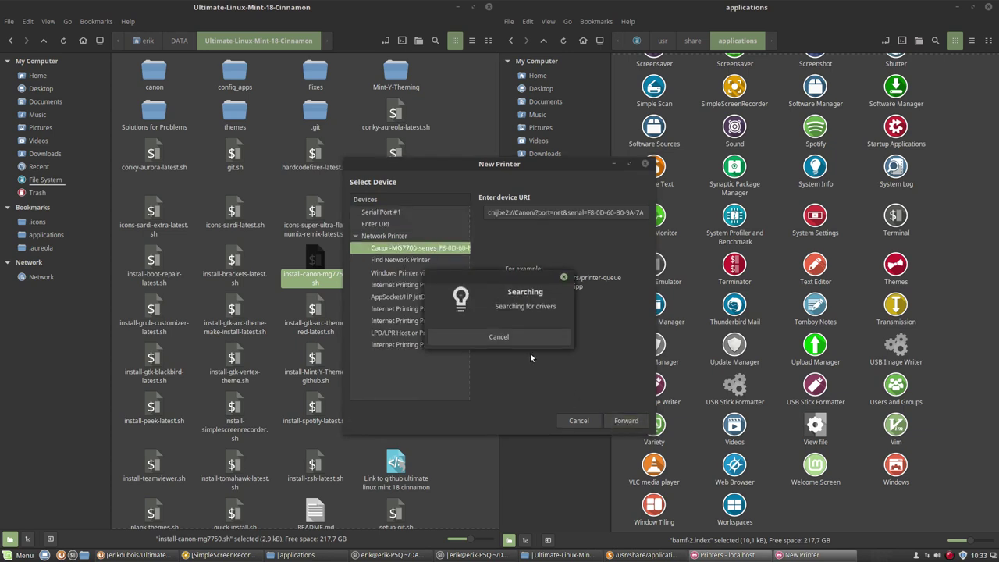
pyautogui.click(624, 422)
pyautogui.click(624, 421)
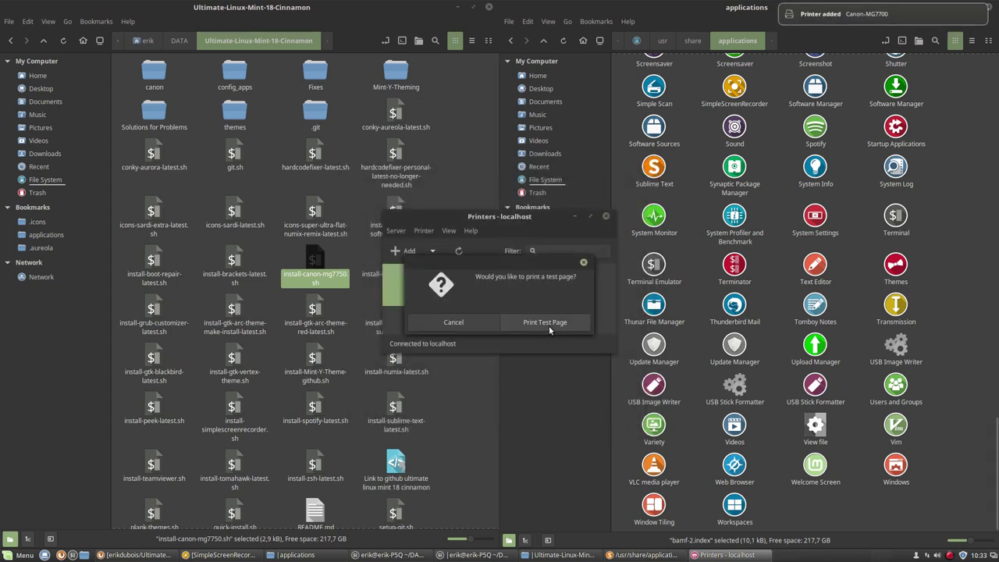
# Step: Print a test page on the Canon-MG7700 and close the printer windows
pyautogui.click(546, 322)
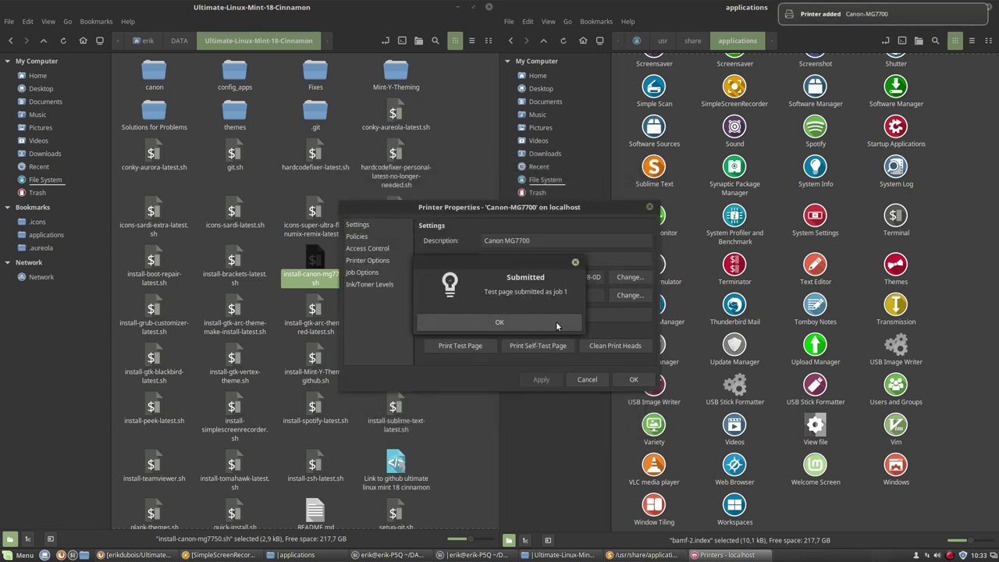
pyautogui.click(543, 328)
pyautogui.click(649, 207)
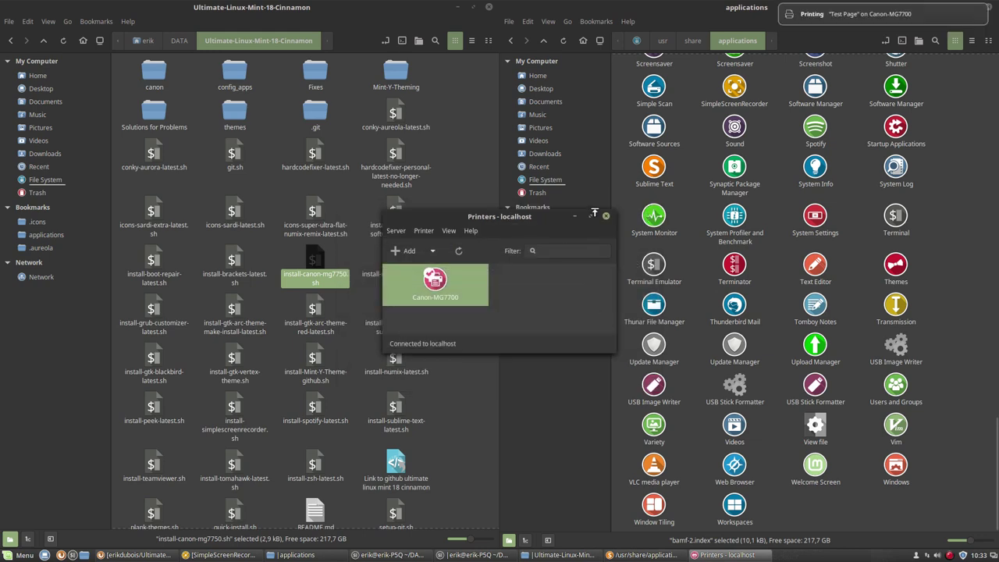
pyautogui.click(605, 215)
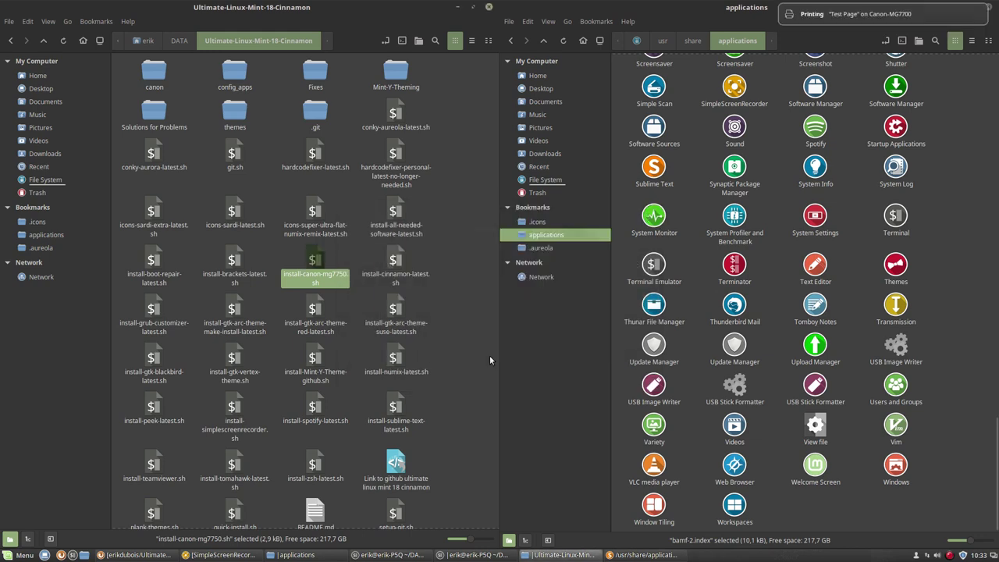
pyautogui.click(428, 279)
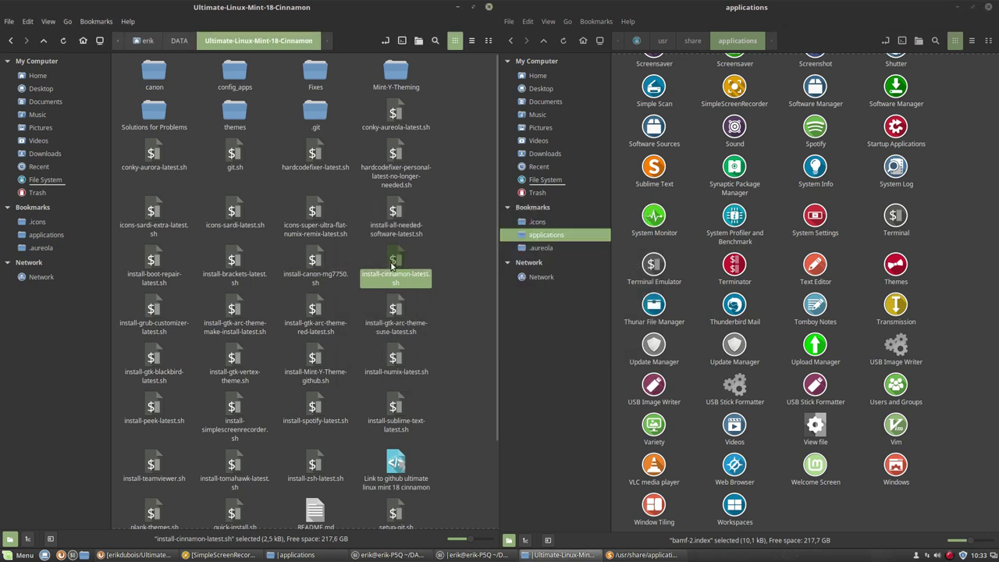
pyautogui.keyDown('ctrl'); pyautogui.click(395, 265); pyautogui.keyUp('ctrl')
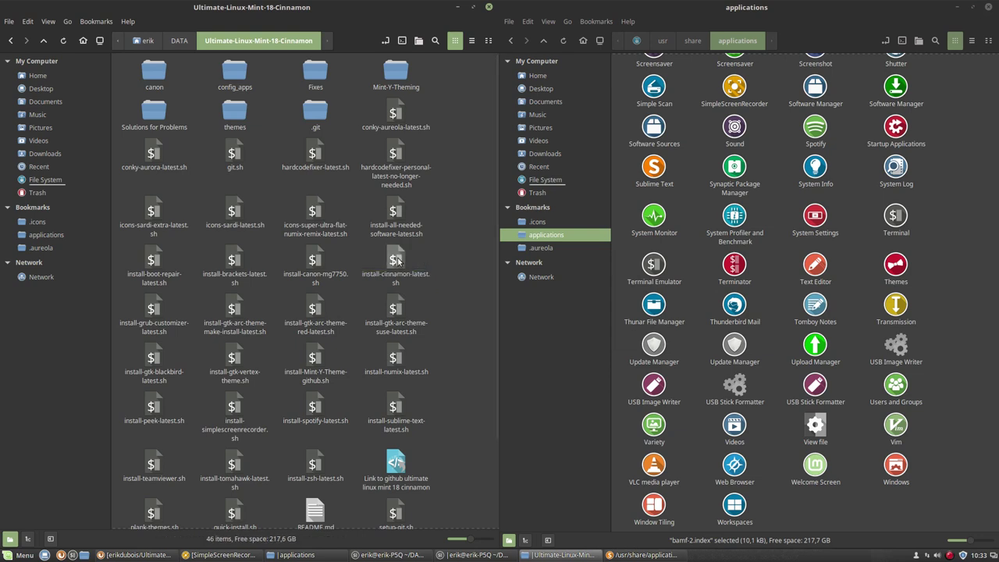
pyautogui.click(397, 262)
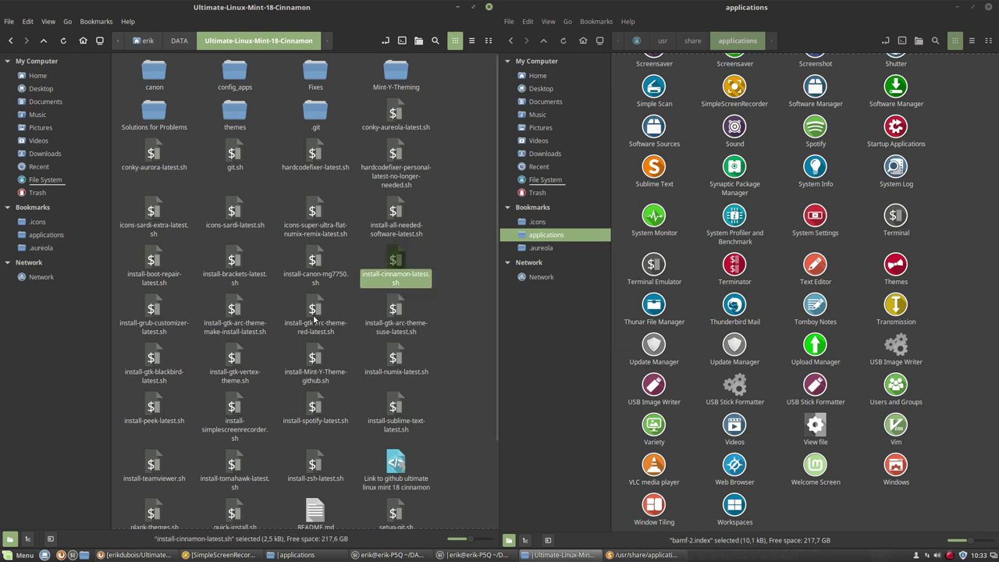
pyautogui.click(153, 309)
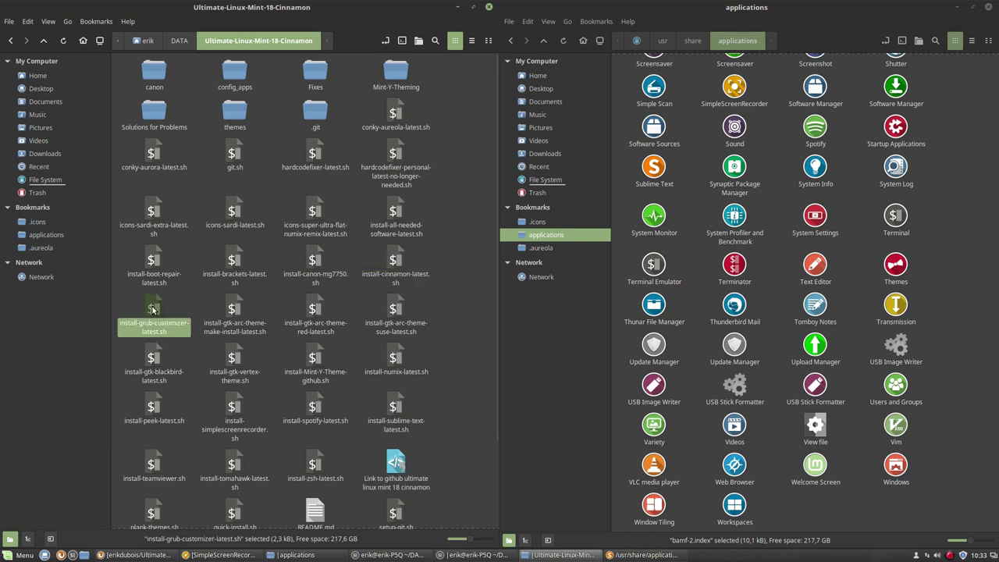
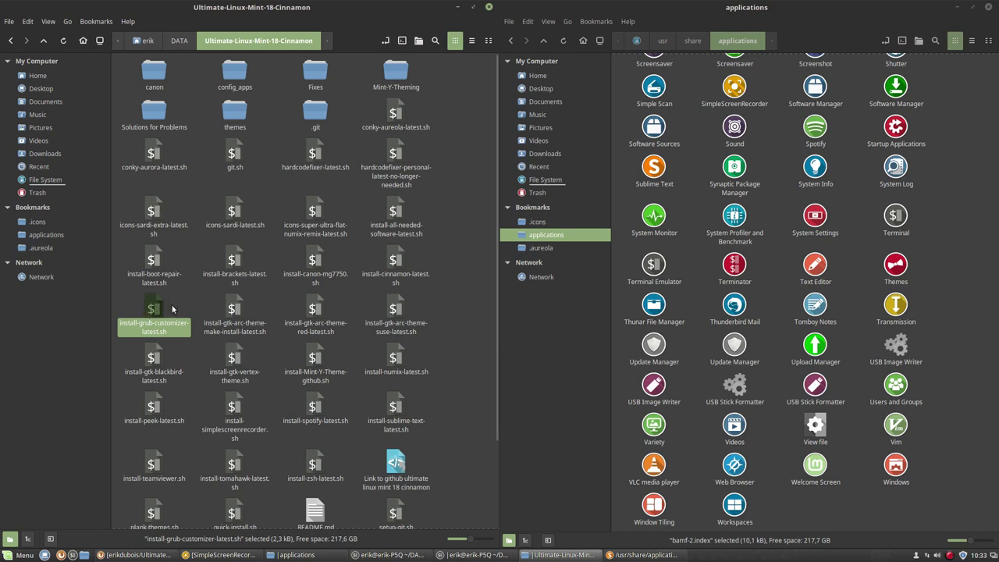
# Step: Look over the install scripts one by one, from the gtk arc theme scripts to install-spotify-latest.sh
pyautogui.click(197, 309)
pyautogui.click(231, 309)
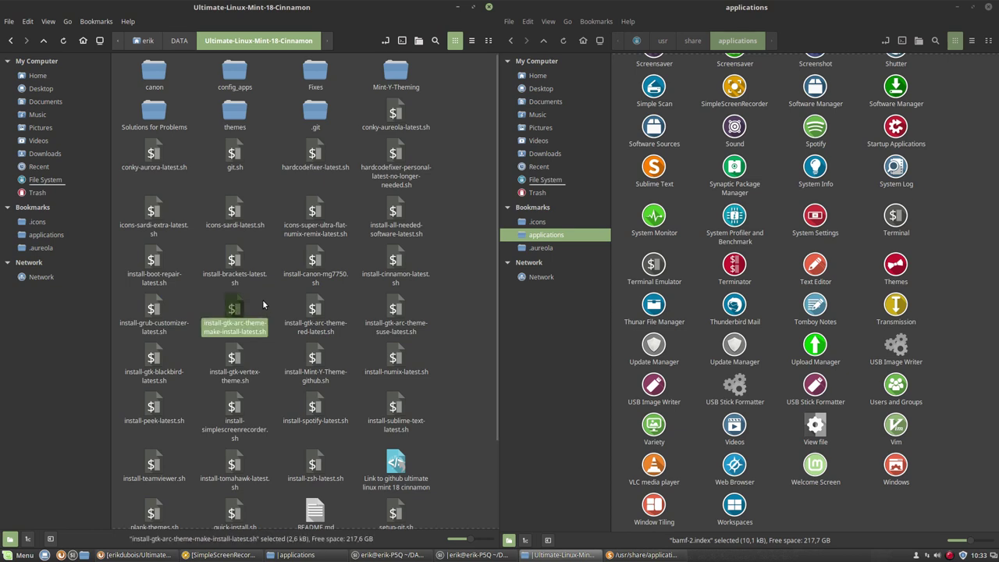
pyautogui.click(262, 298)
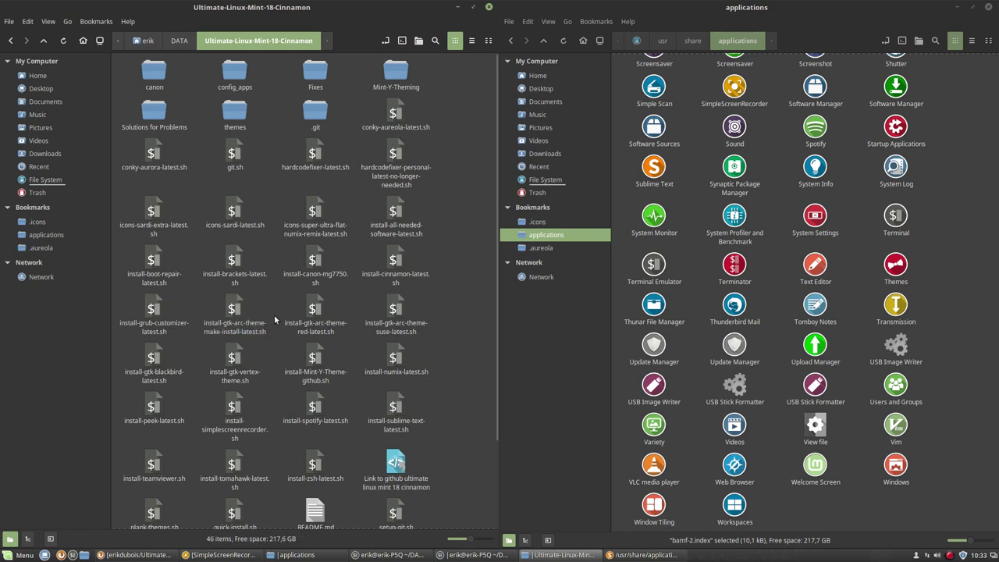
pyautogui.click(312, 310)
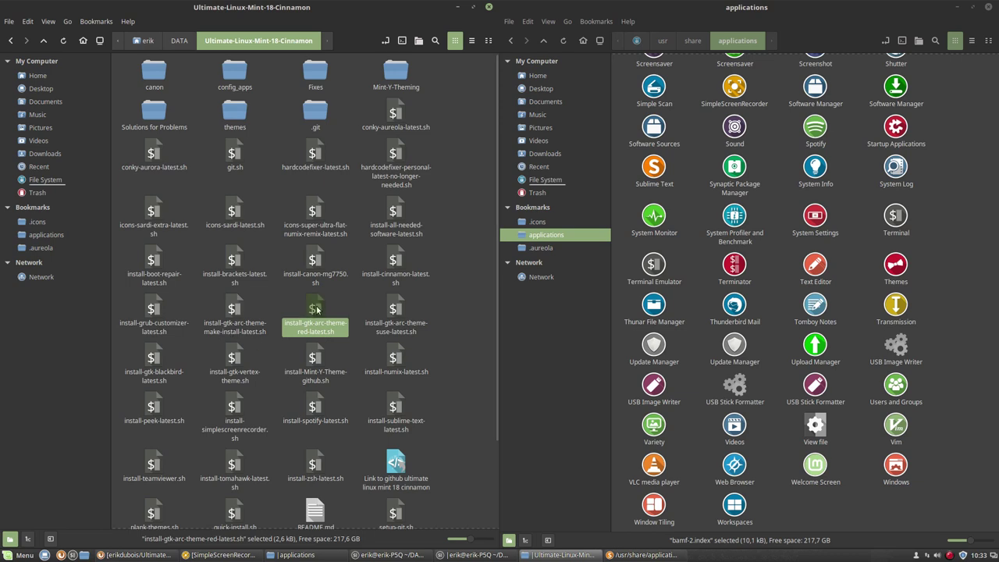
pyautogui.click(399, 309)
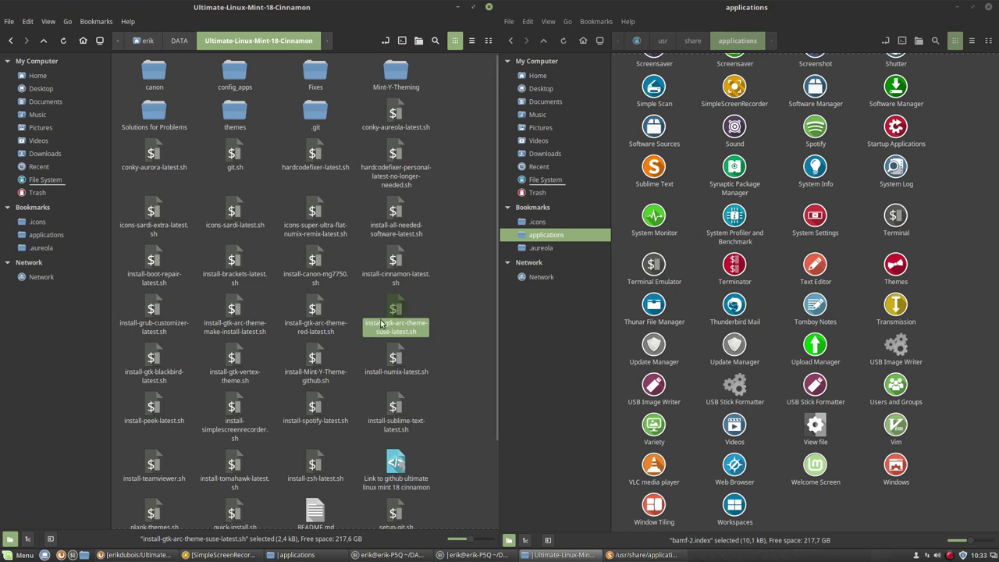
pyautogui.click(159, 362)
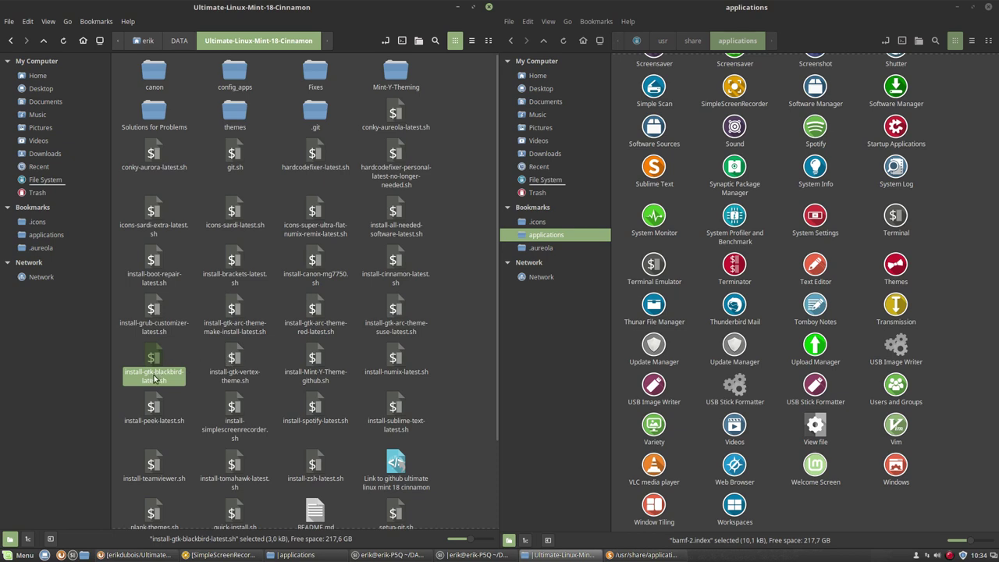
pyautogui.click(233, 365)
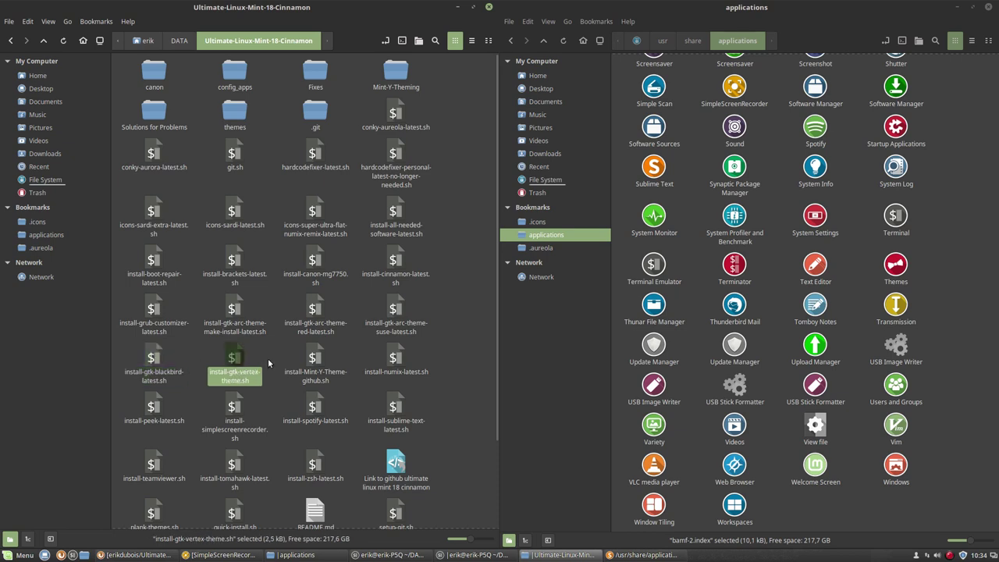
pyautogui.click(316, 358)
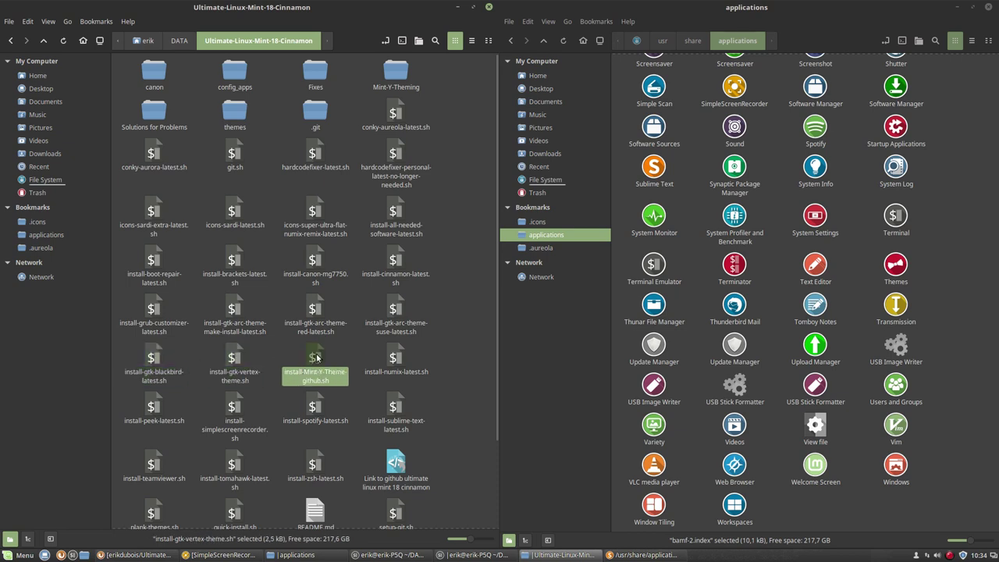
pyautogui.click(393, 361)
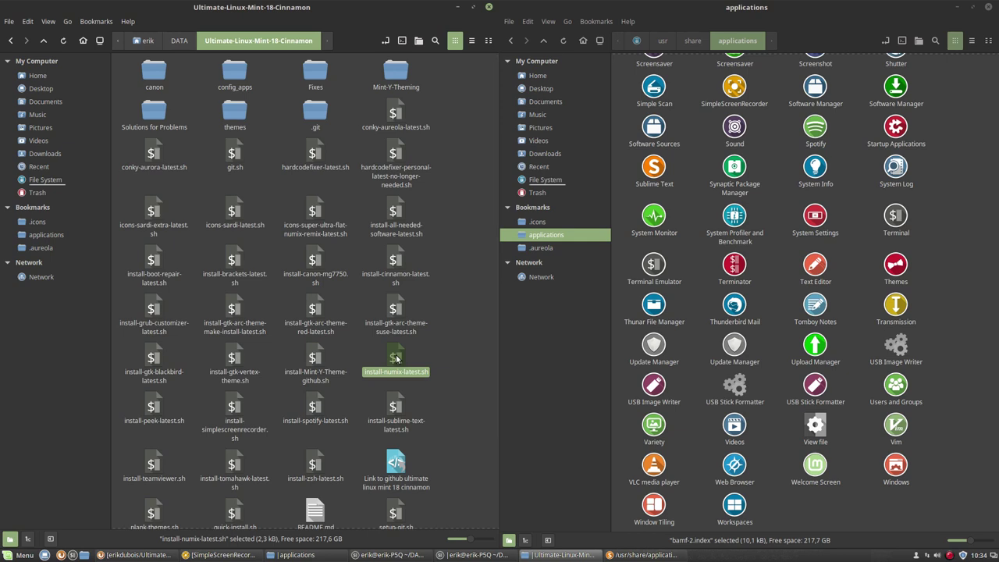
pyautogui.click(159, 412)
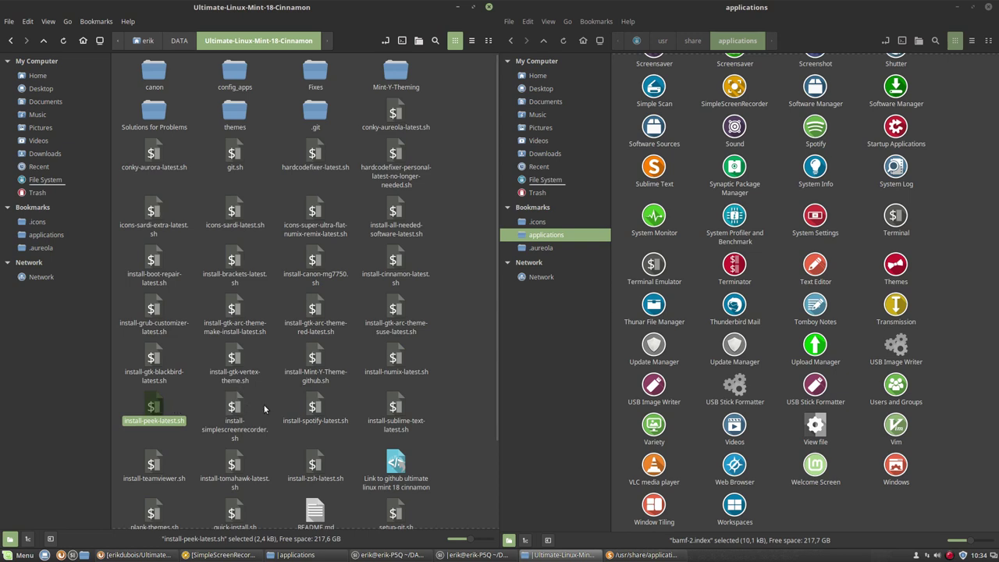
pyautogui.click(315, 405)
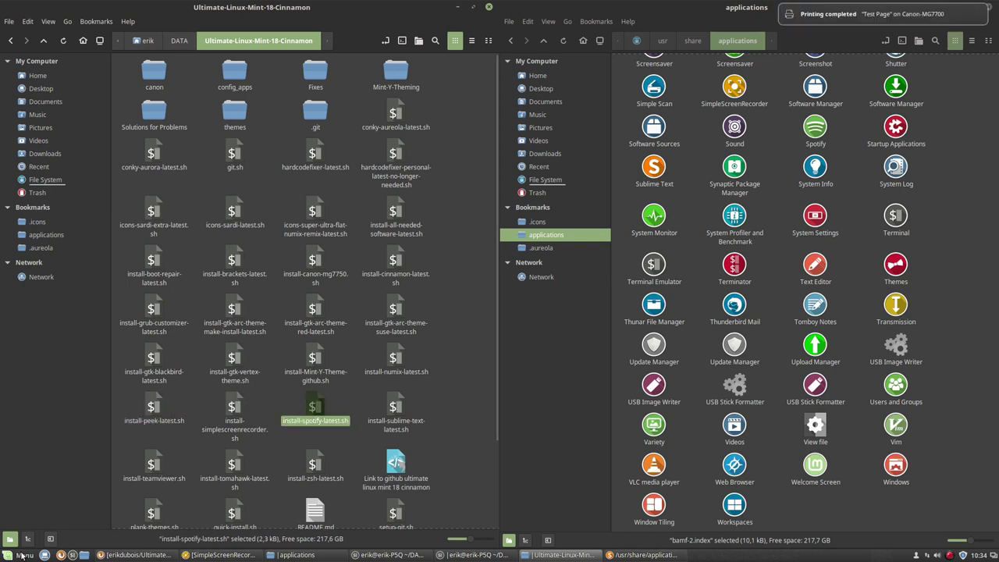
# Step: Search the launcher for 'spo', then inspect the sublime-text, teamviewer and tomahawk install scripts
pyautogui.click(14, 554)
pyautogui.write('spo')
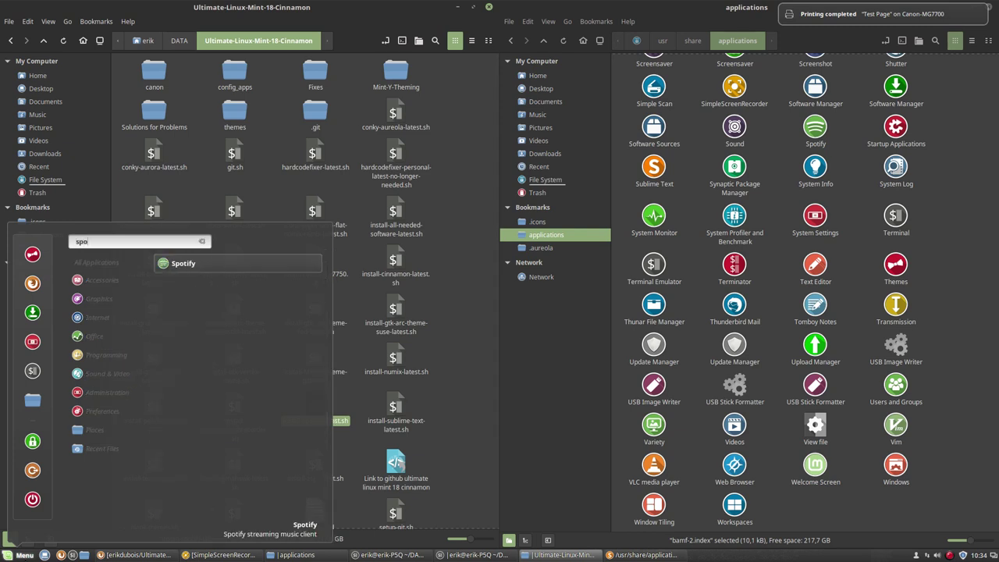
pyautogui.click(476, 424)
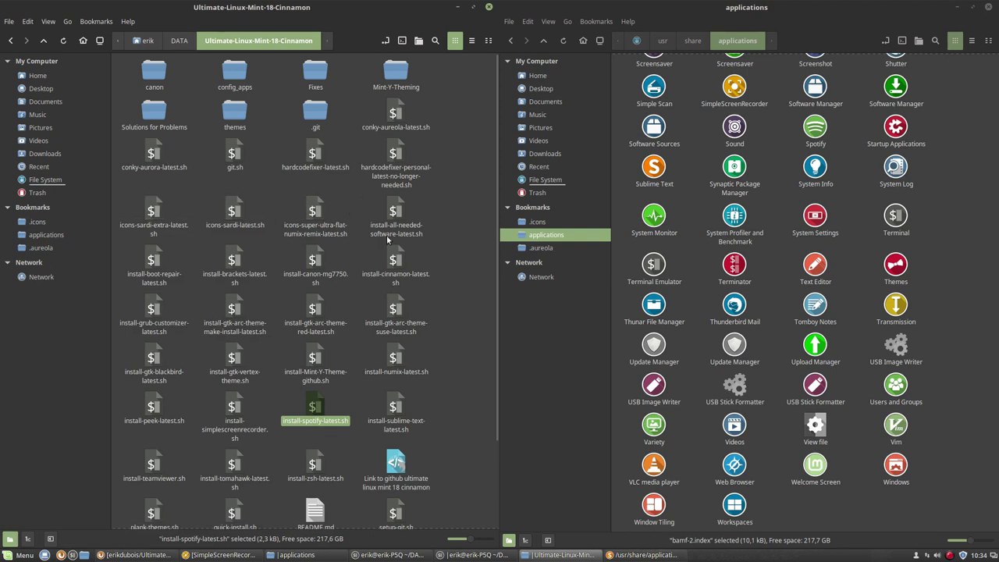
pyautogui.click(404, 220)
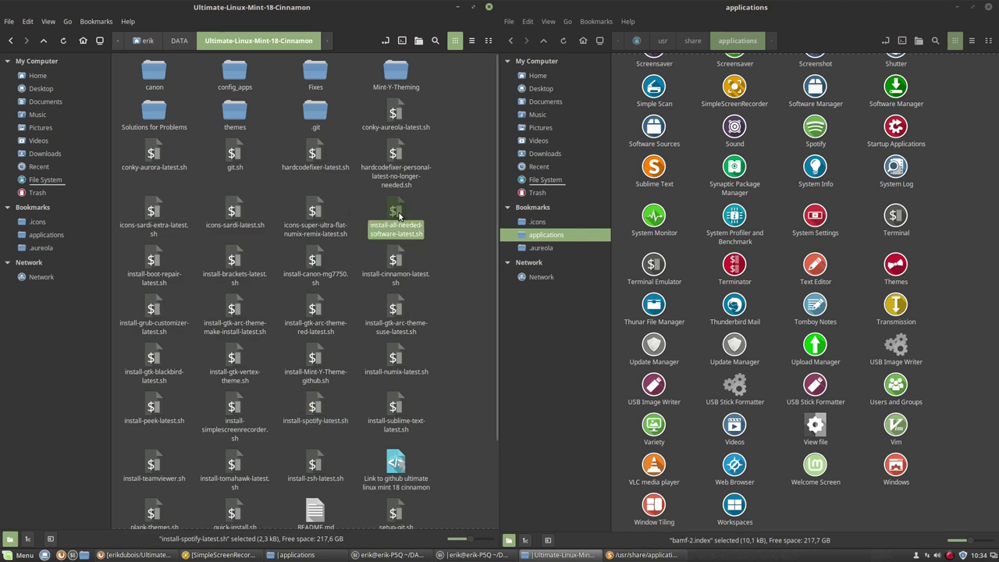
pyautogui.click(397, 411)
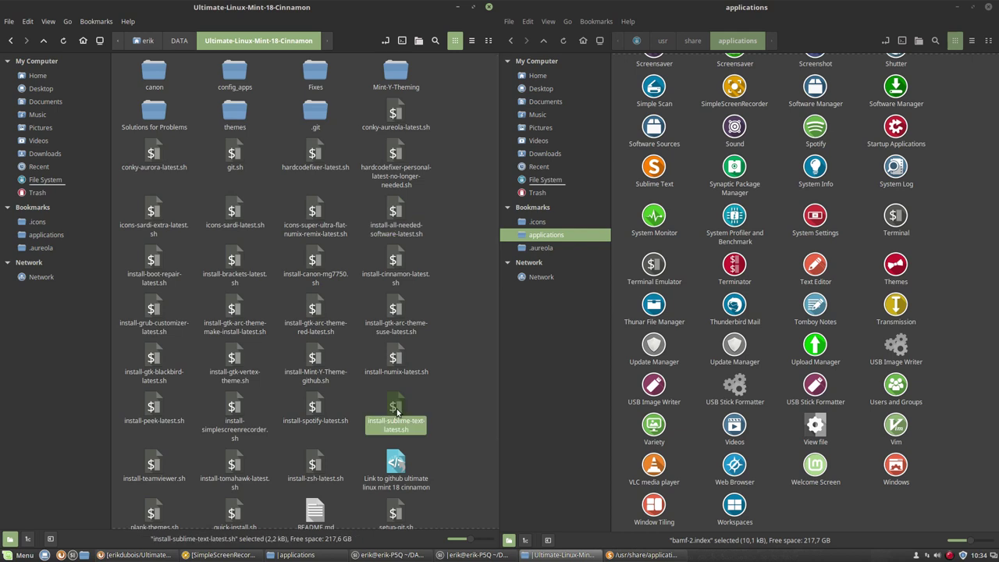
pyautogui.click(154, 463)
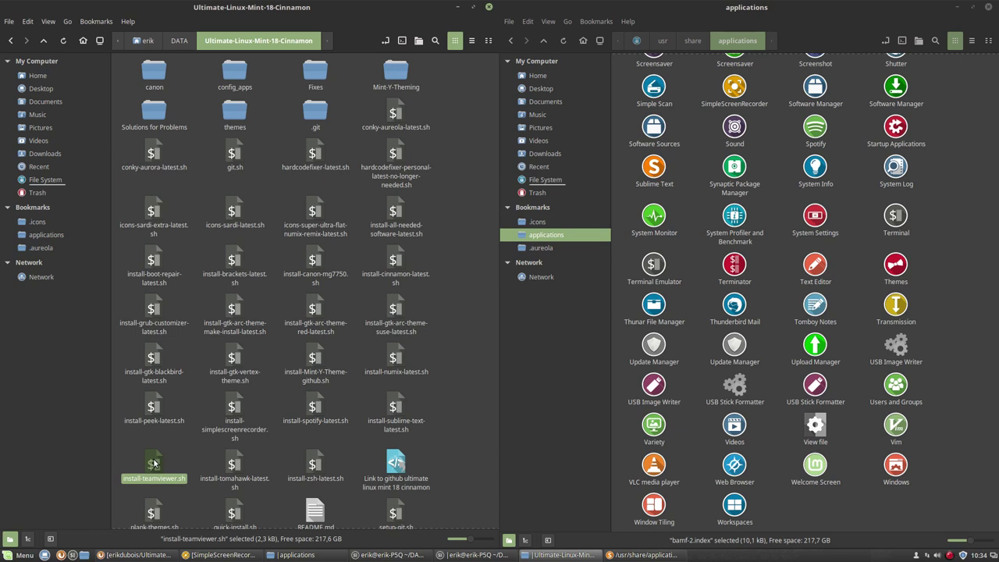
pyautogui.click(234, 465)
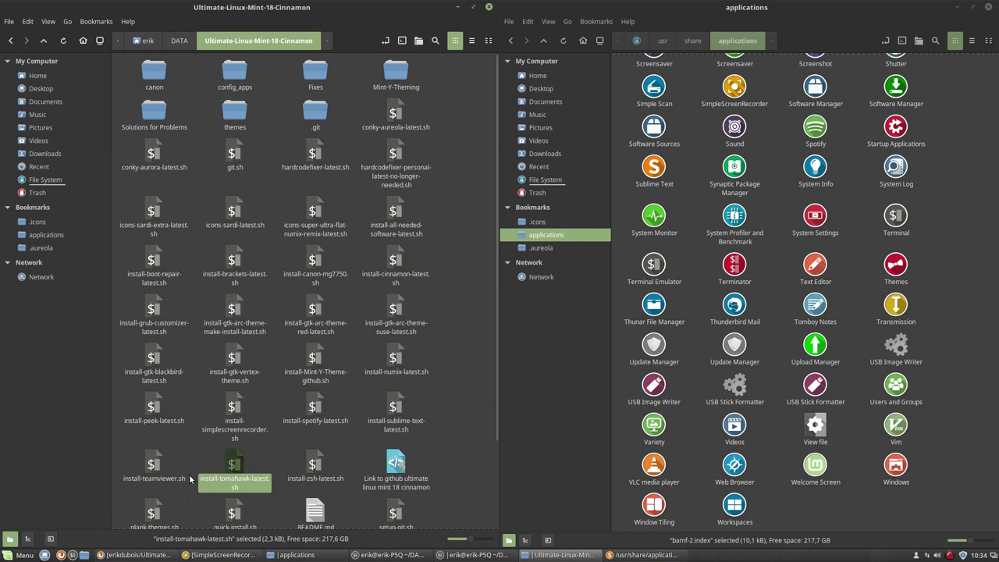
pyautogui.click(264, 454)
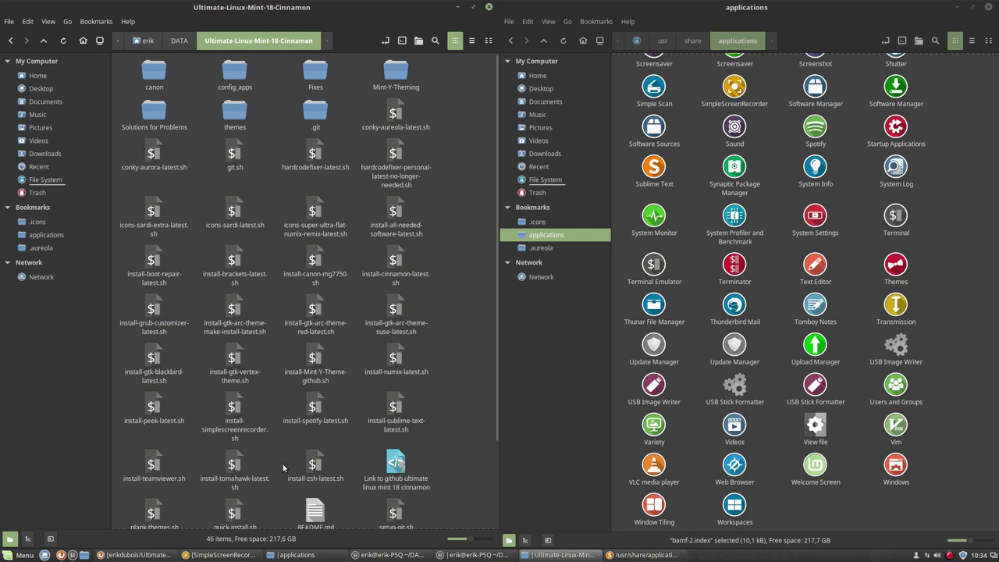
# Step: Display install-zsh-latest.sh in Xed, scroll through it, and close the editor
pyautogui.doubleClick(311, 463)
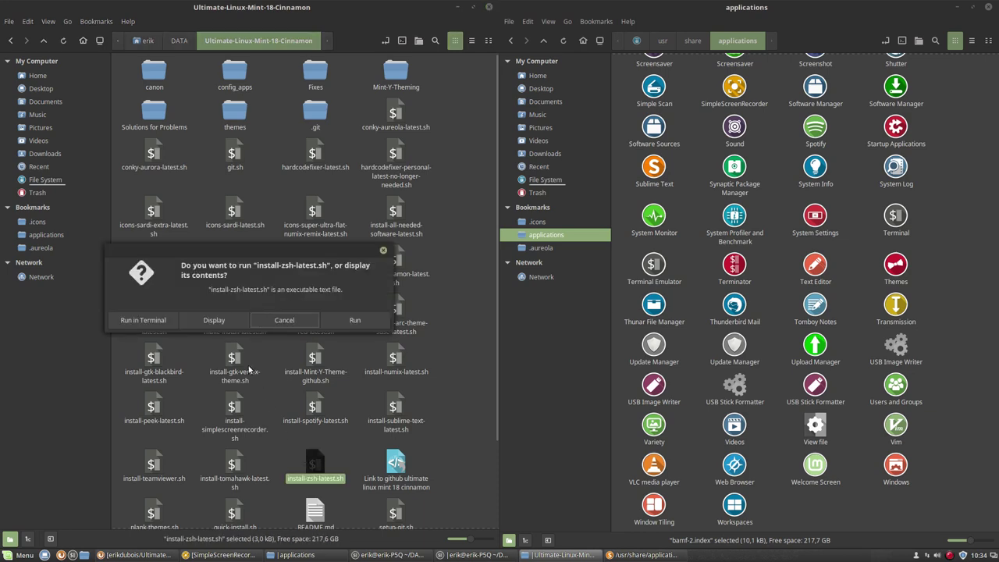
pyautogui.click(227, 322)
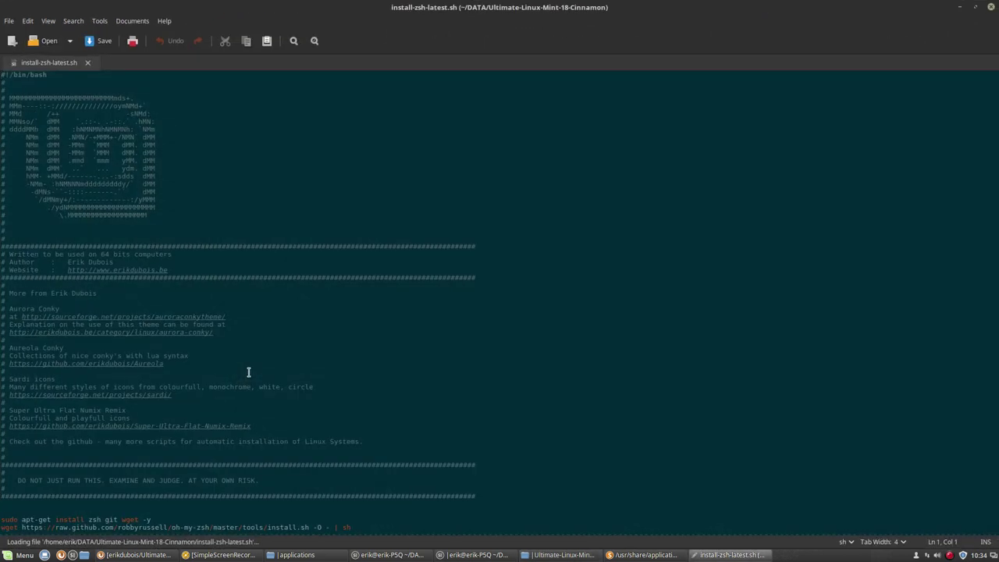
pyautogui.scroll(-5, 477, 224)
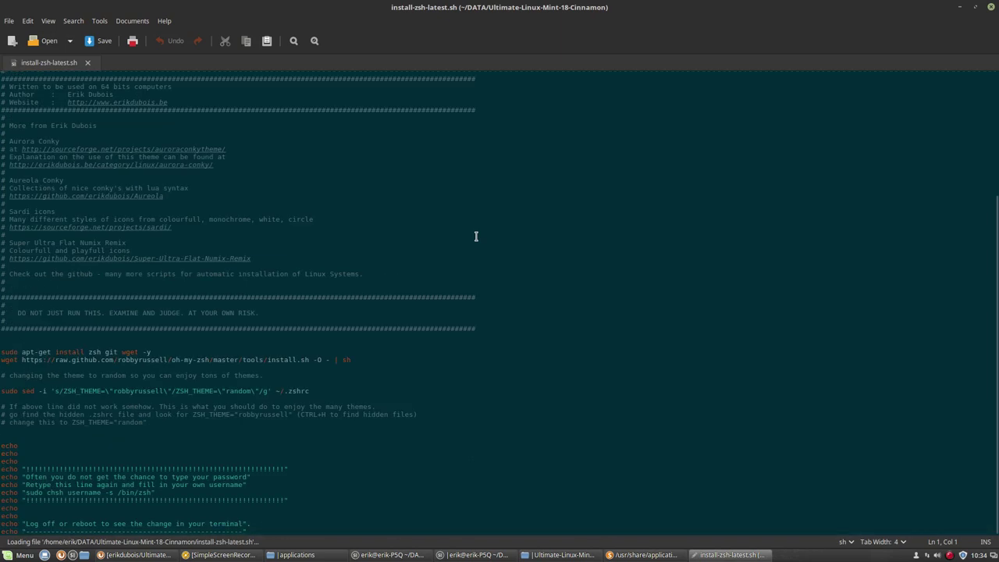
pyautogui.click(988, 6)
# Step: Dismiss the file actions menu without deleting, and ask to run install-zsh-latest.sh
pyautogui.rightClick(317, 462)
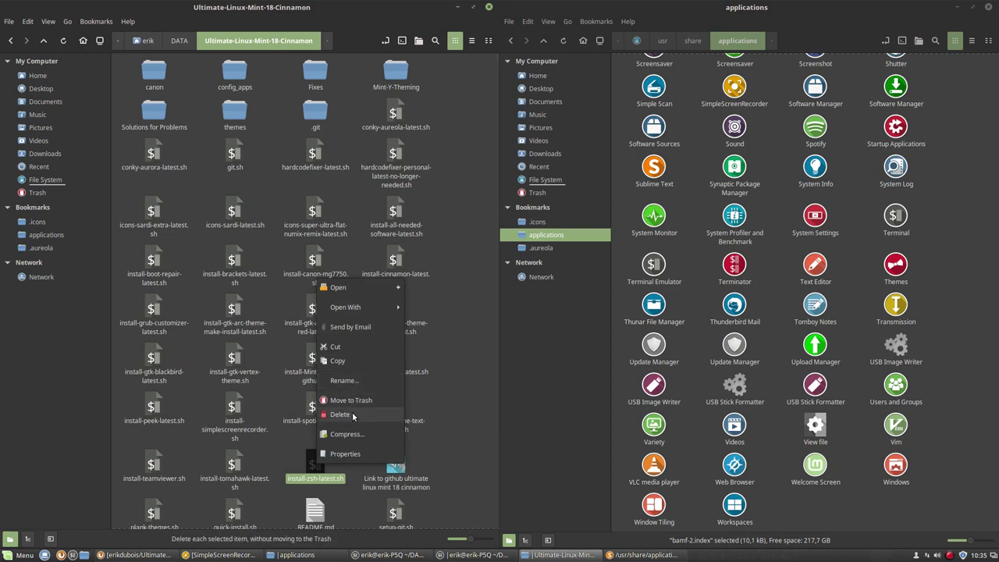
pyautogui.press('Escape')
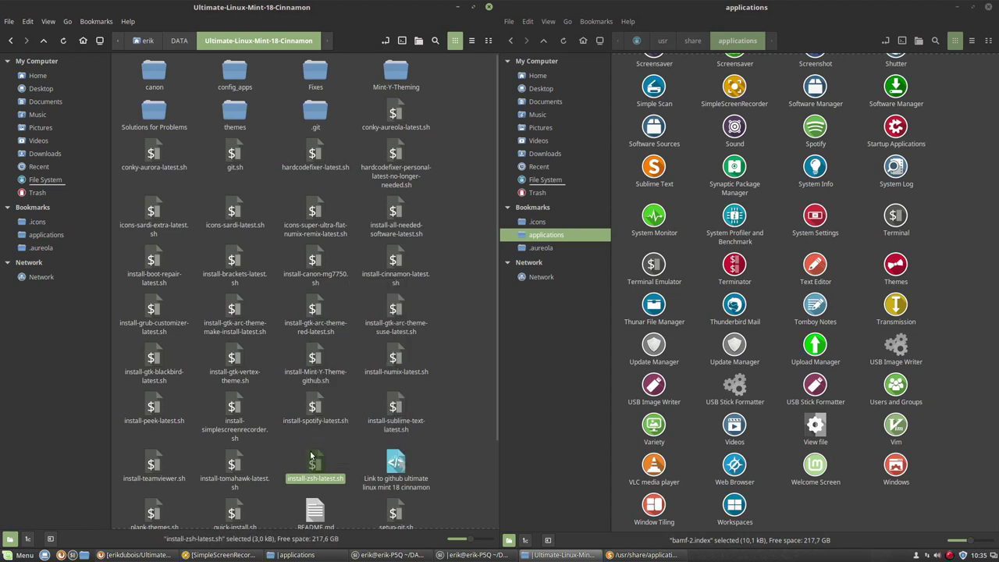
pyautogui.press('Return')
# Step: Run the zsh installer in a terminal, then set the user's login shell to /bin/zsh with sudo chsh
pyautogui.click(167, 320)
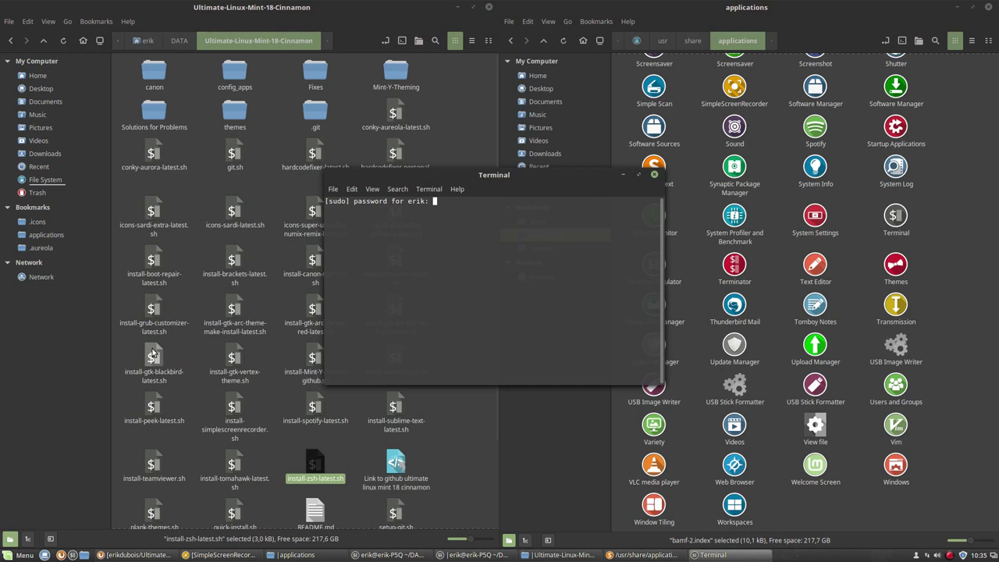
pyautogui.press('Return')
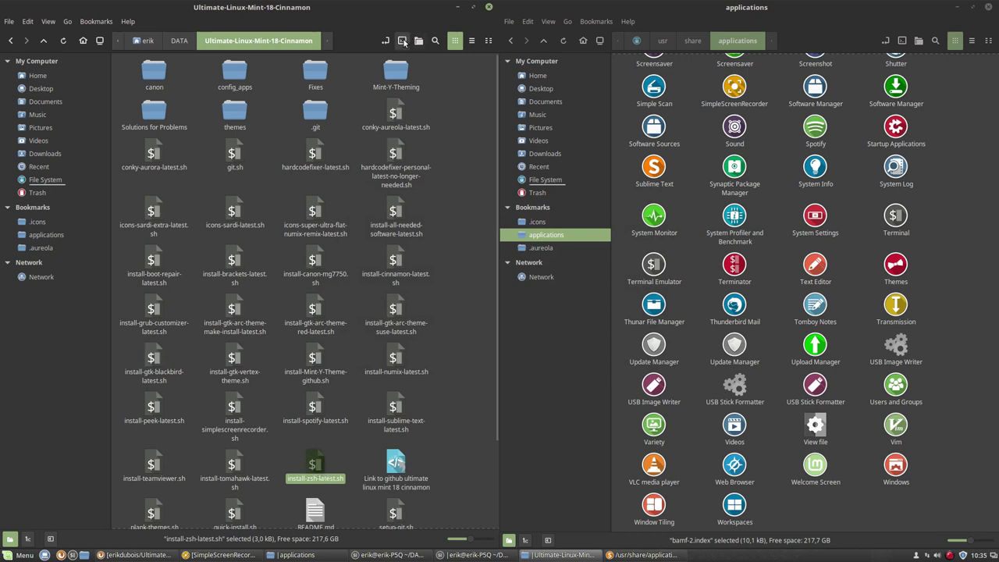
pyautogui.click(403, 41)
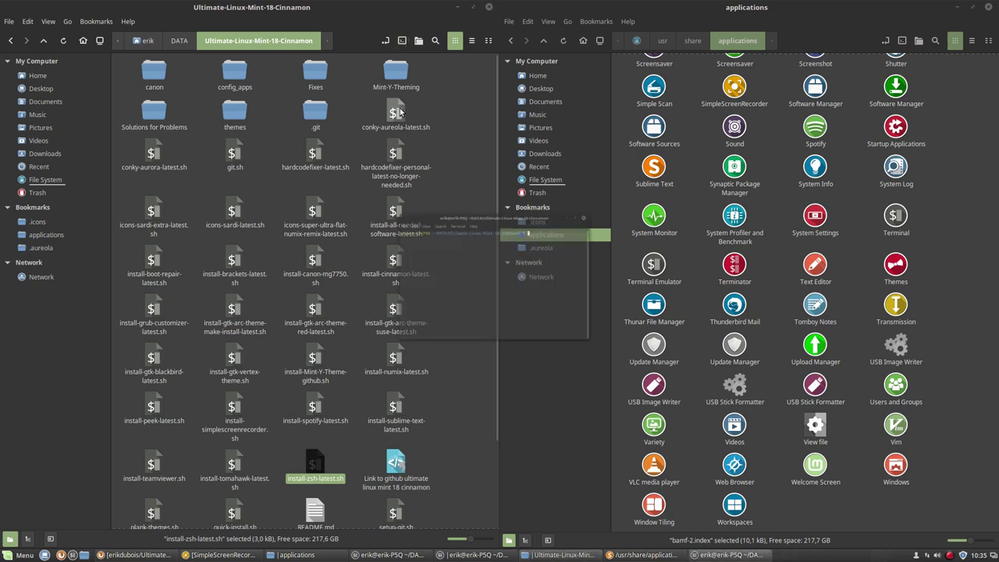
pyautogui.write('sudo ch')
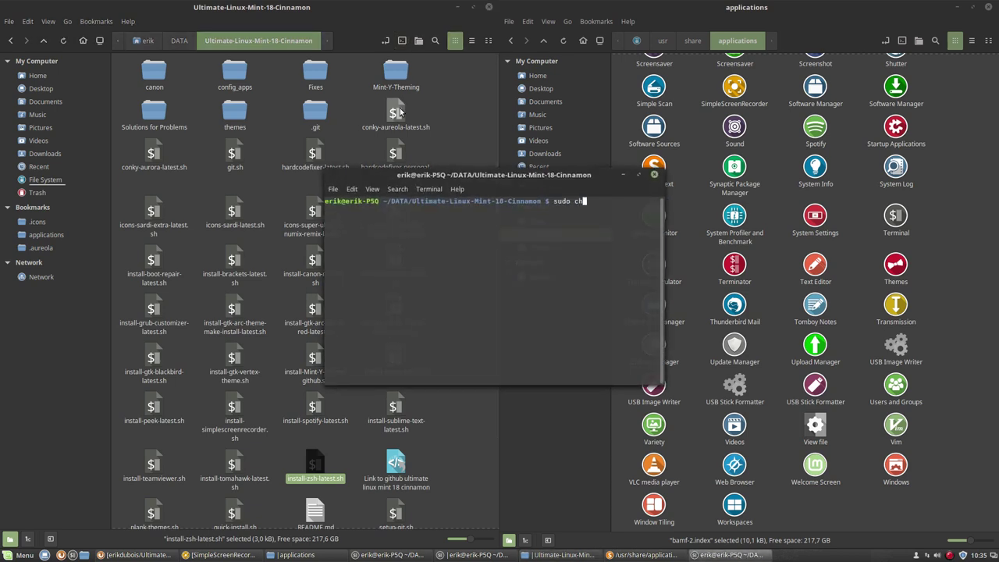
pyautogui.write('sh erik -s /bin/zsh')
pyautogui.press('Return')
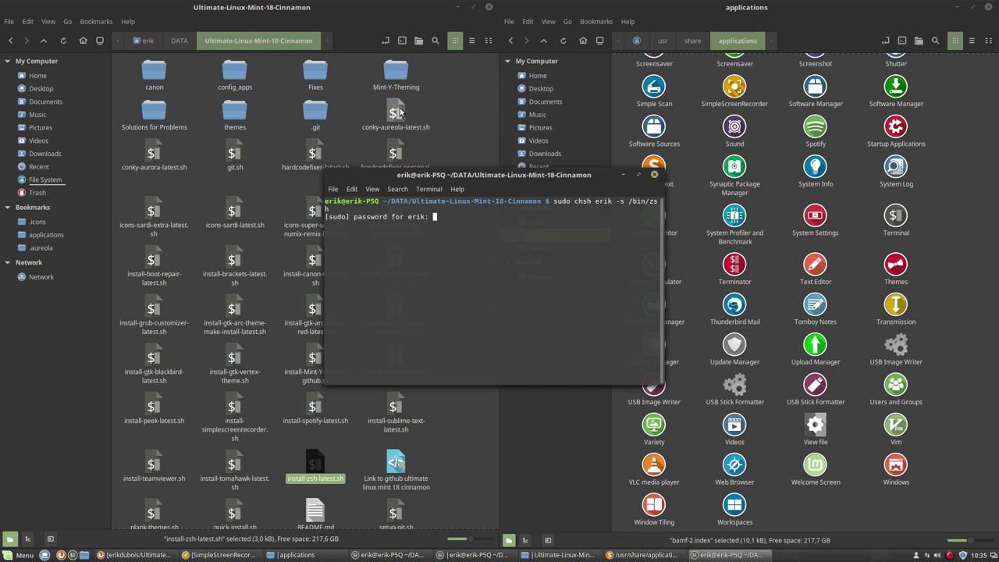
pyautogui.press('Return')
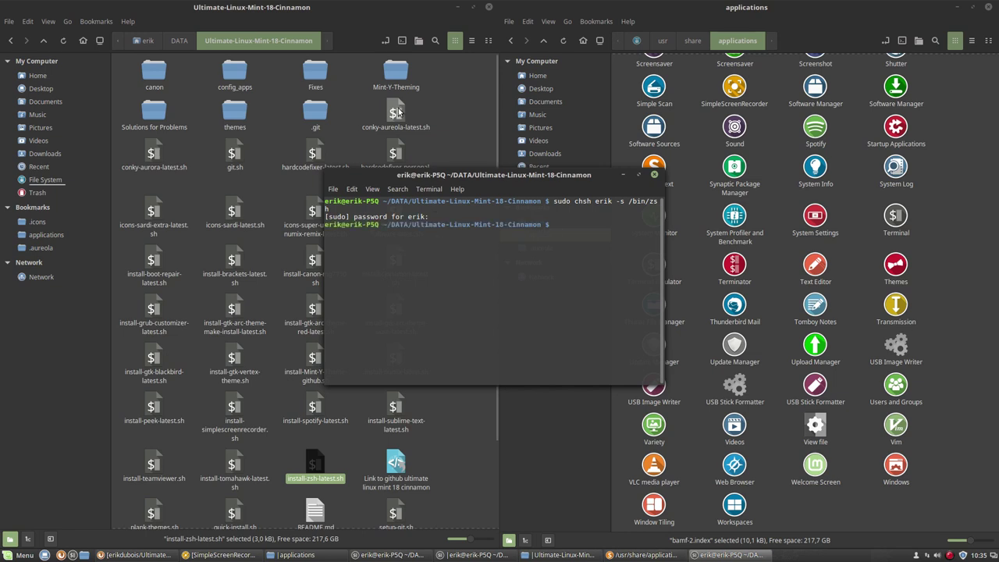
# Step: Move and widen the terminal window to check the command, then close the terminal
pyautogui.moveTo(531, 174); pyautogui.dragTo(460, 167)
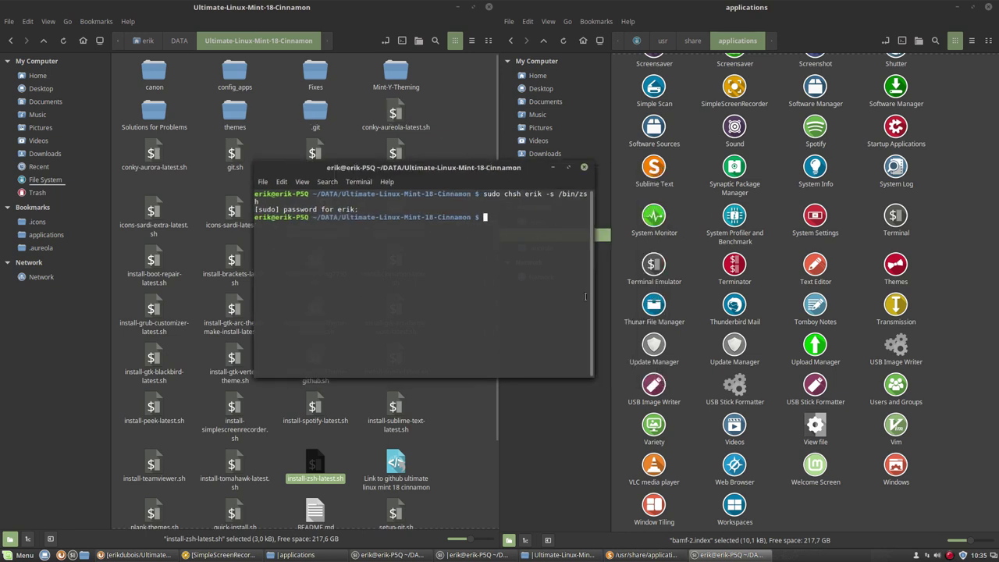
pyautogui.moveTo(591, 288); pyautogui.dragTo(731, 282)
pyautogui.moveTo(524, 194); pyautogui.dragTo(546, 195)
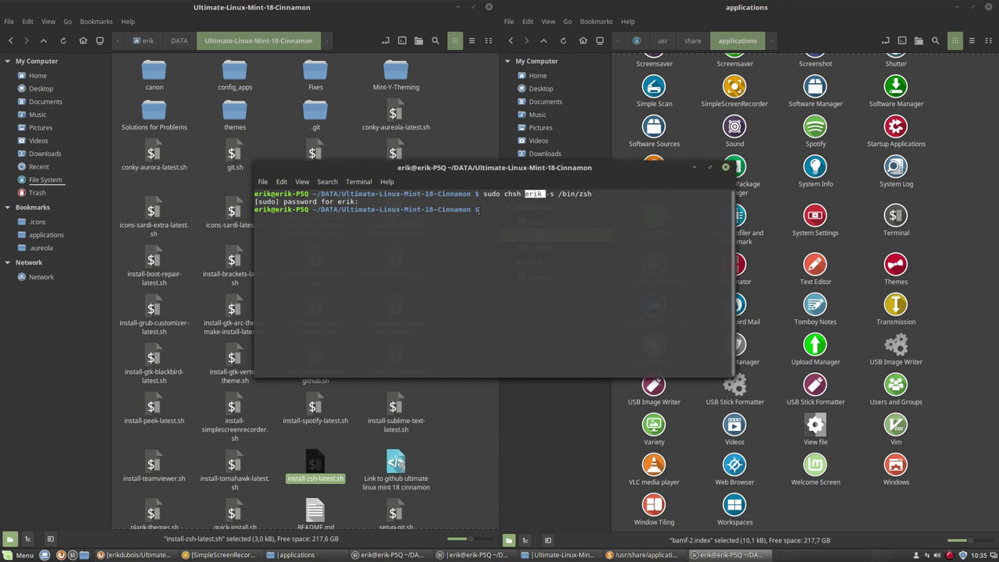
pyautogui.click(514, 196)
pyautogui.click(726, 168)
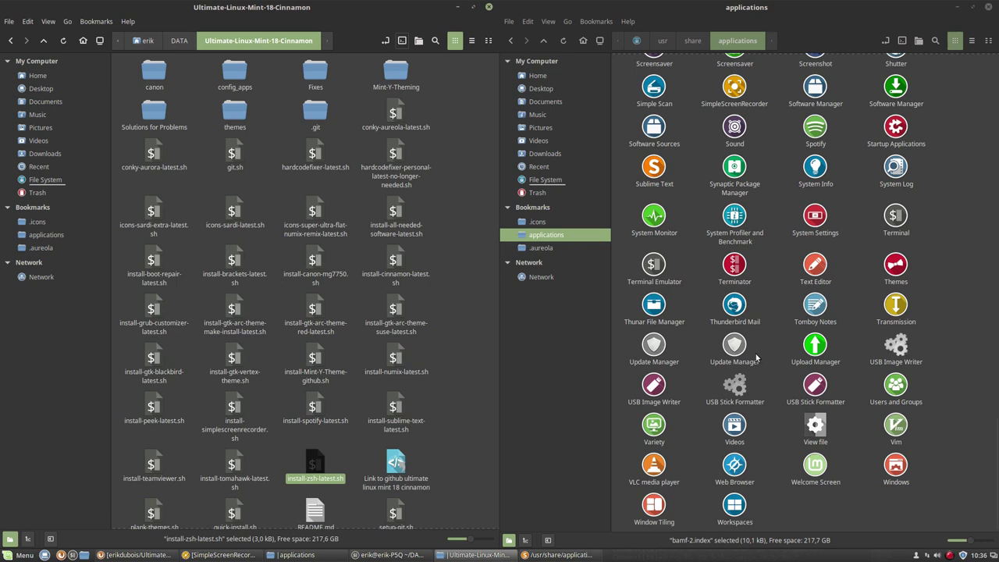
# Step: Run plank-themes.sh in a terminal to install the Plank dock themes
pyautogui.click(420, 453)
pyautogui.scroll(-3, 419, 455)
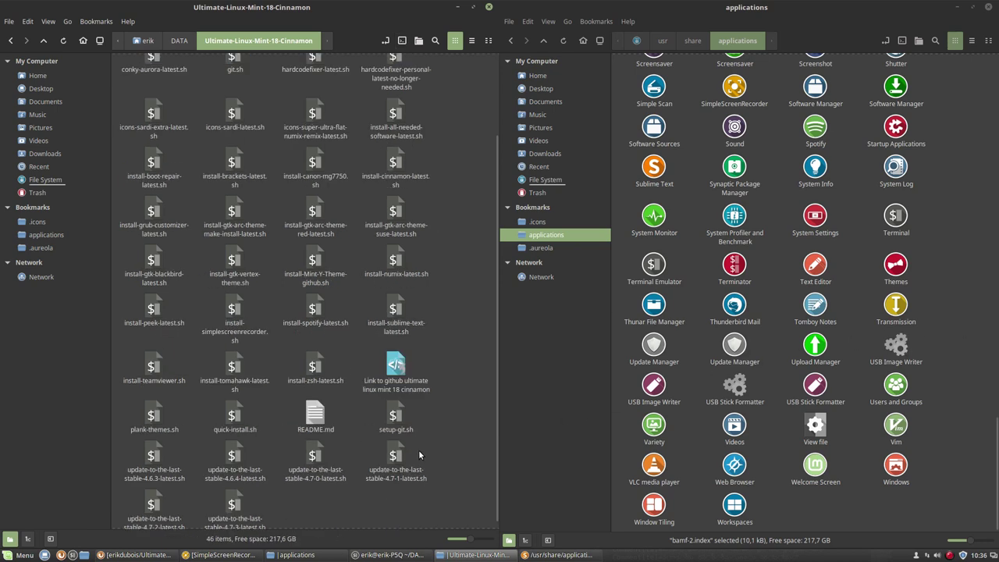
pyautogui.click(397, 373)
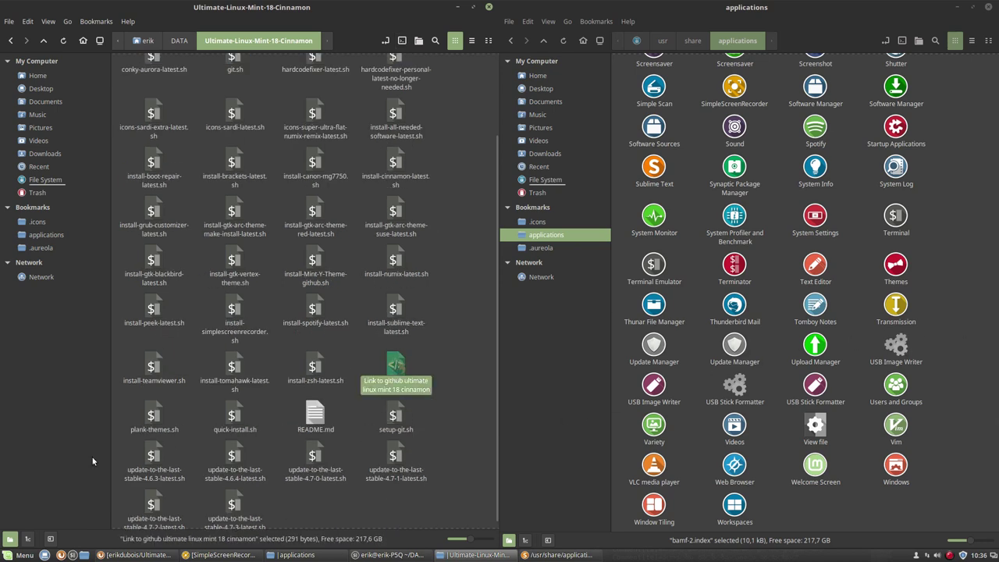
pyautogui.doubleClick(153, 418)
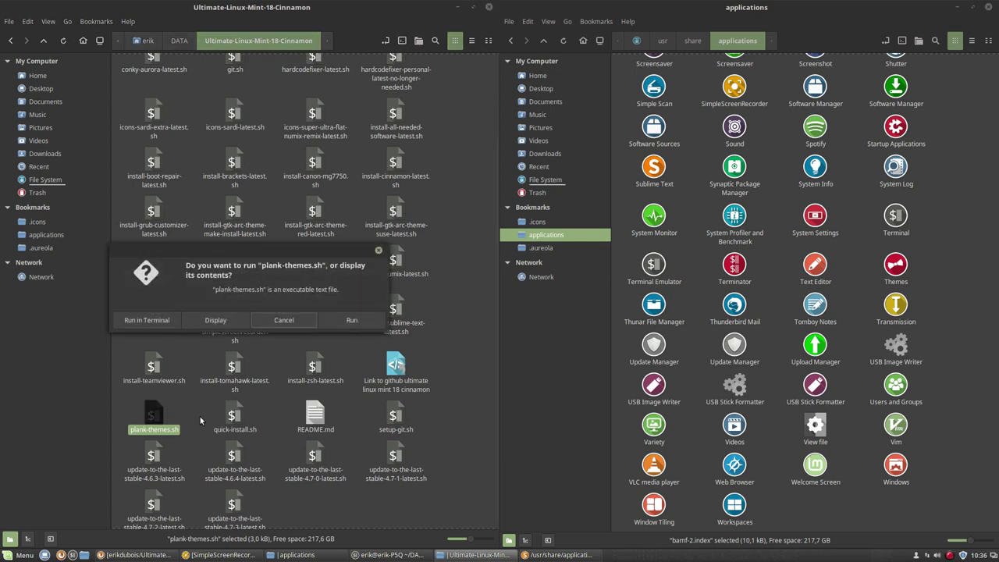
pyautogui.click(164, 322)
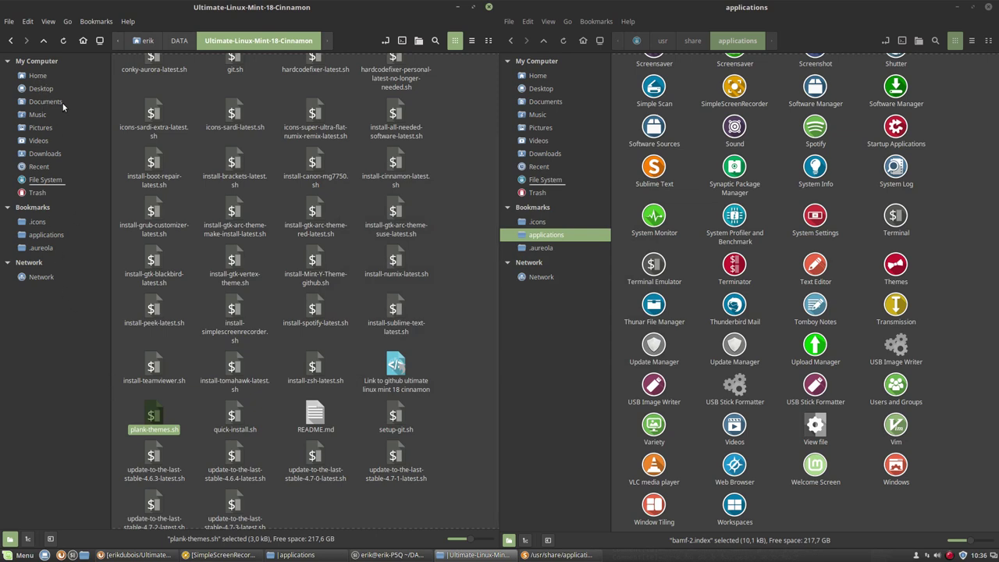
# Step: Launch the Plank dock by searching 'plank' in the application menu
pyautogui.click(234, 420)
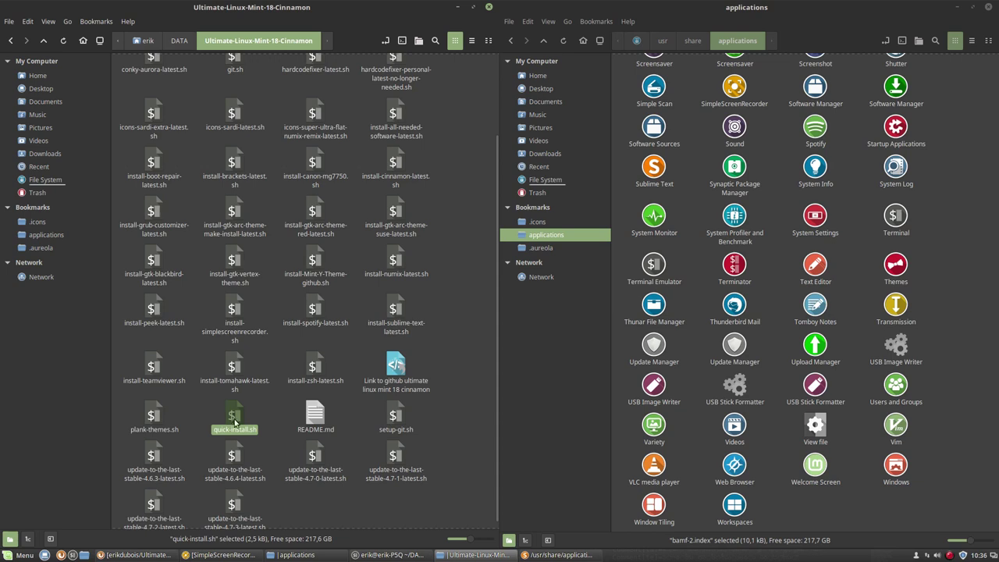
pyautogui.click(18, 555)
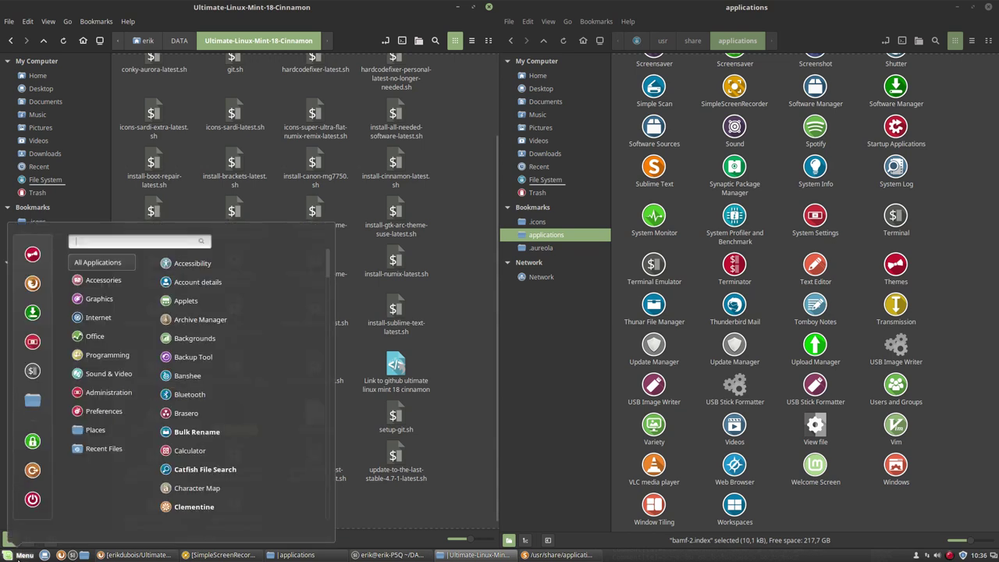
pyautogui.write('plank')
pyautogui.press('Return')
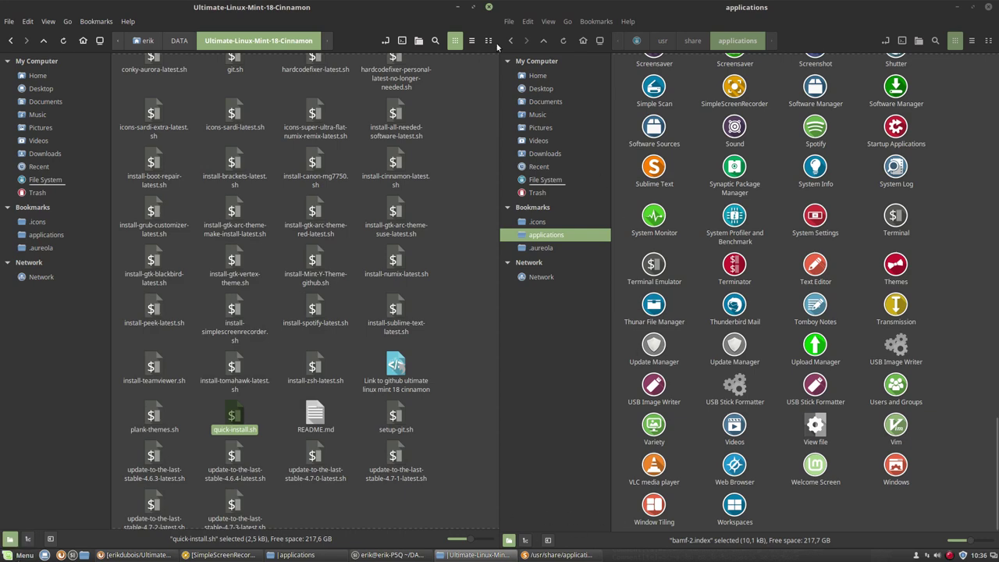
# Step: Minimize both file windows and close Sublime Text and the terminal
pyautogui.click(957, 6)
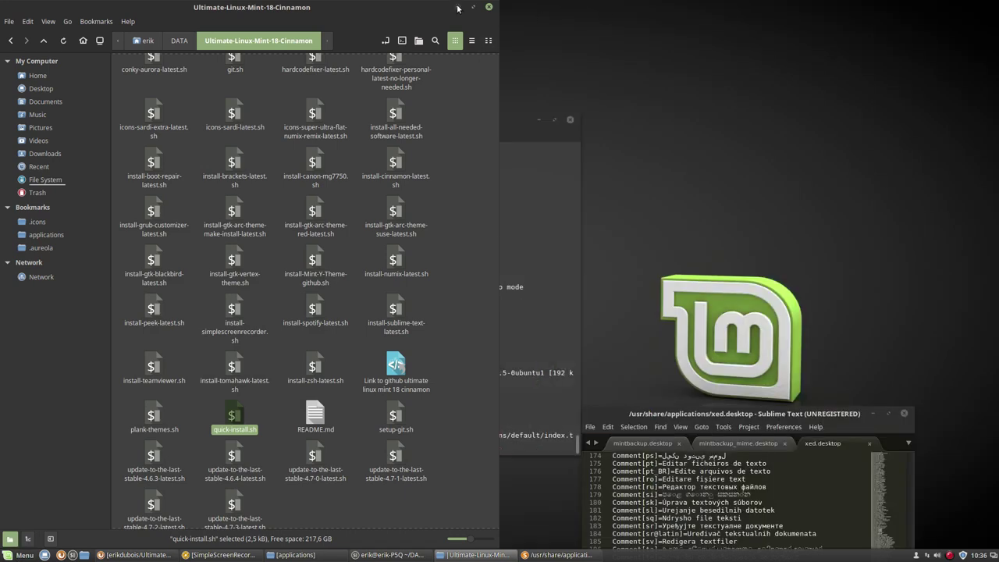
pyautogui.click(459, 7)
pyautogui.click(903, 413)
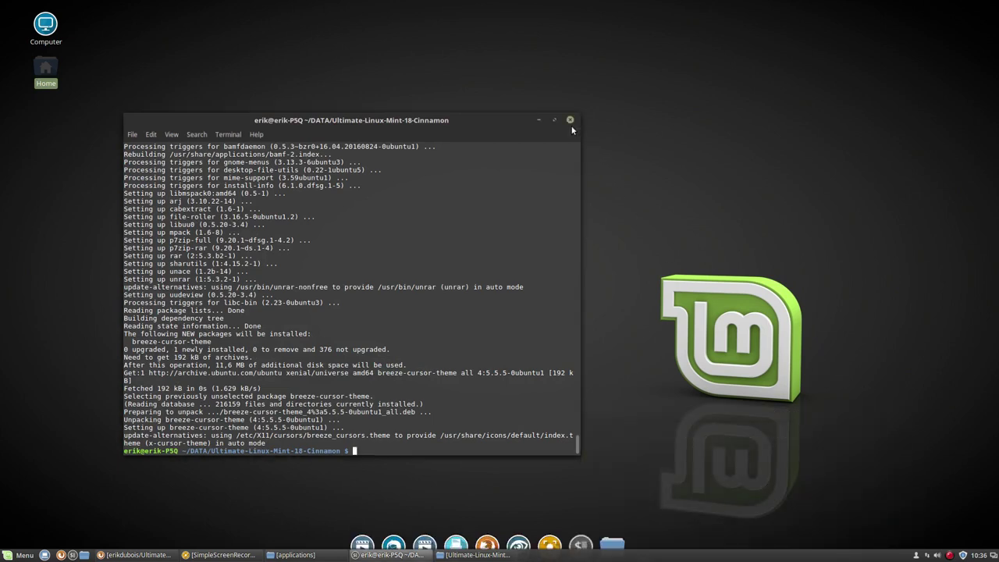
pyautogui.click(571, 120)
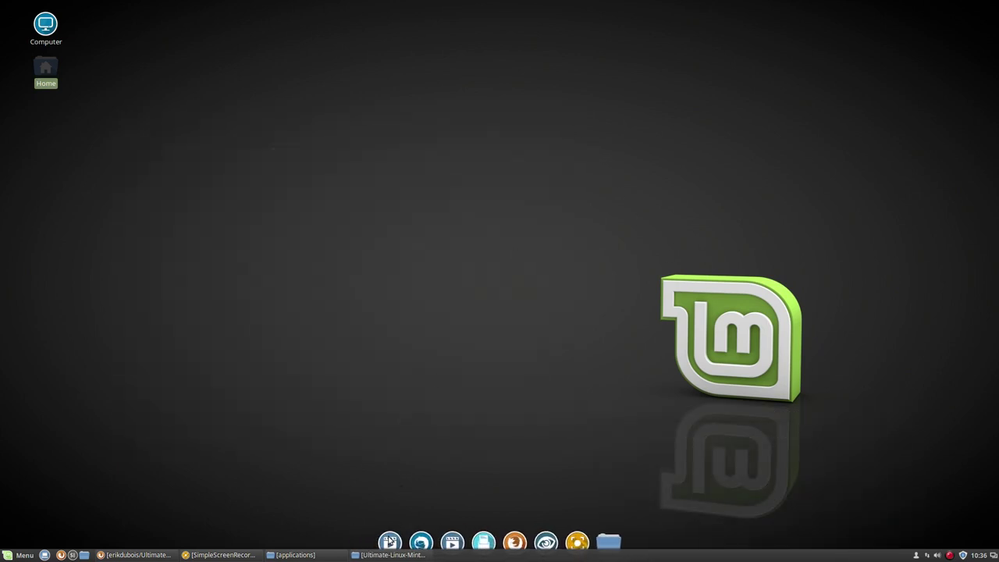
# Step: Move the Plank dock to the top of the screen, leaving the theme at Default
pyautogui.rightClick(391, 540)
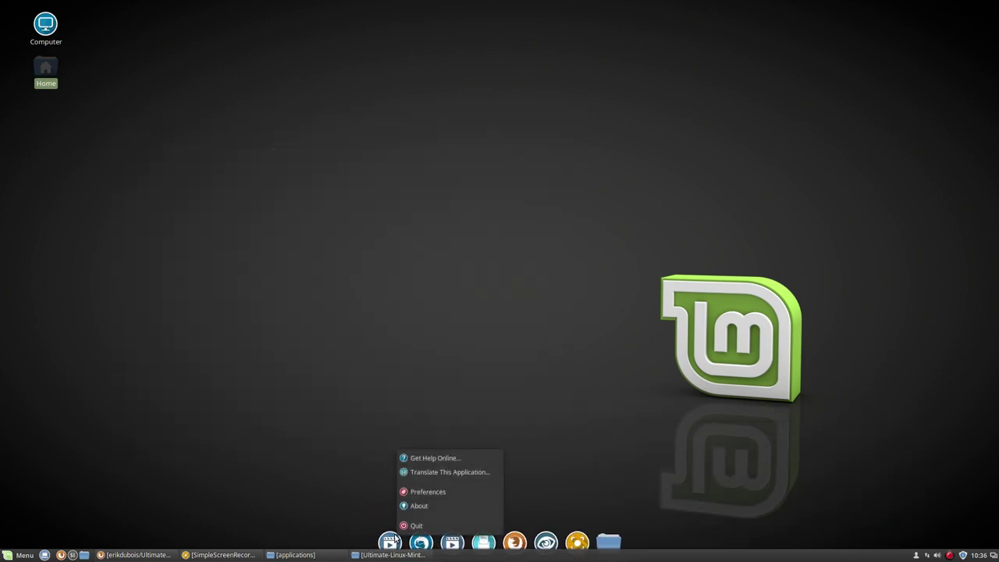
pyautogui.click(424, 496)
pyautogui.click(438, 241)
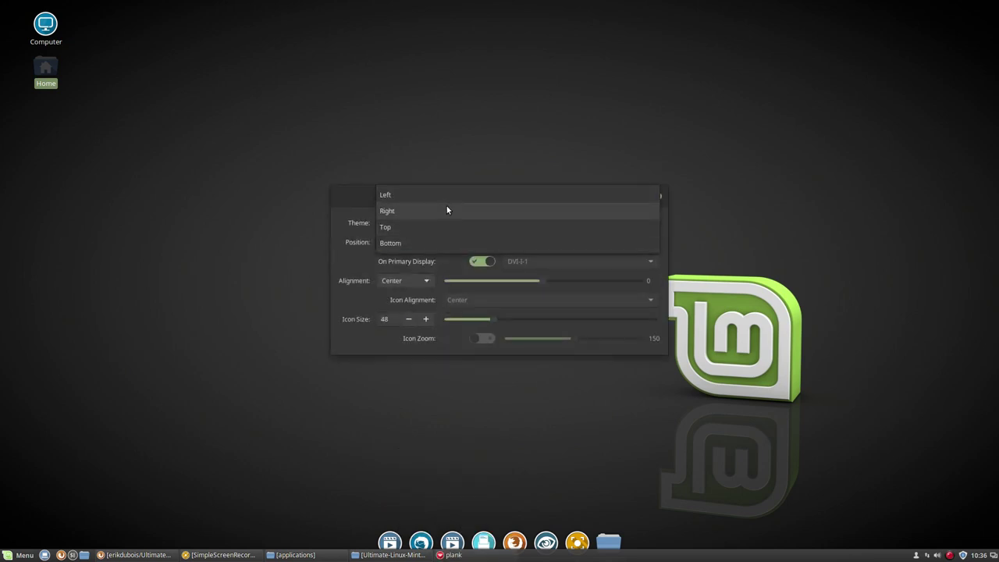
pyautogui.click(449, 225)
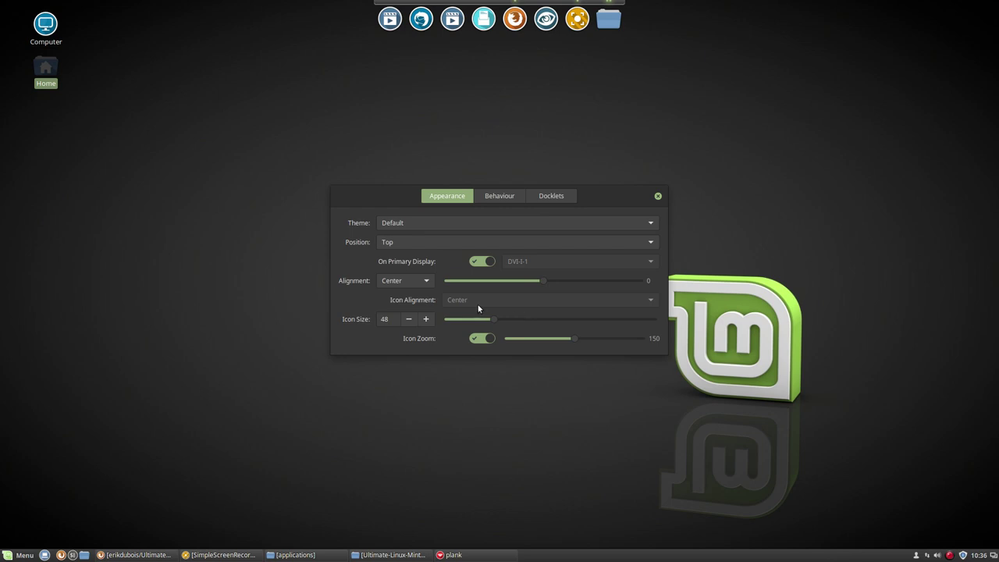
pyautogui.click(414, 222)
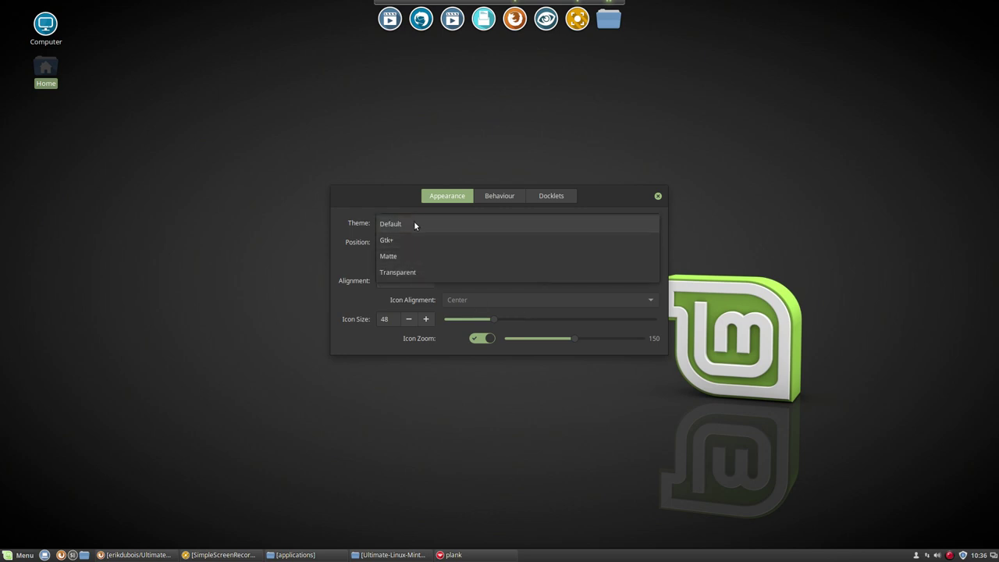
pyautogui.click(414, 224)
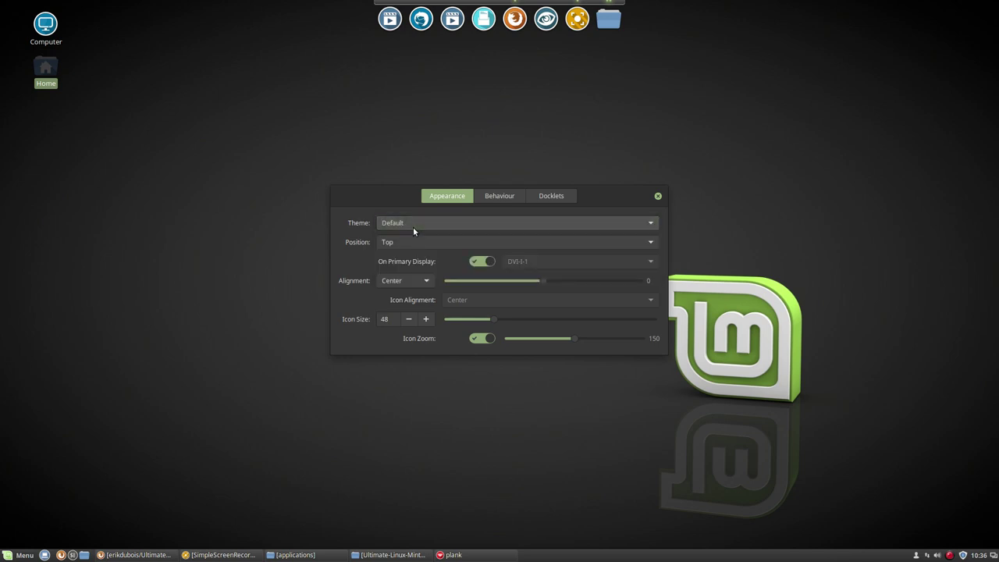
# Step: Run plank-themes.sh again in a terminal, keep the dock at Top, and close the preferences
pyautogui.click(390, 554)
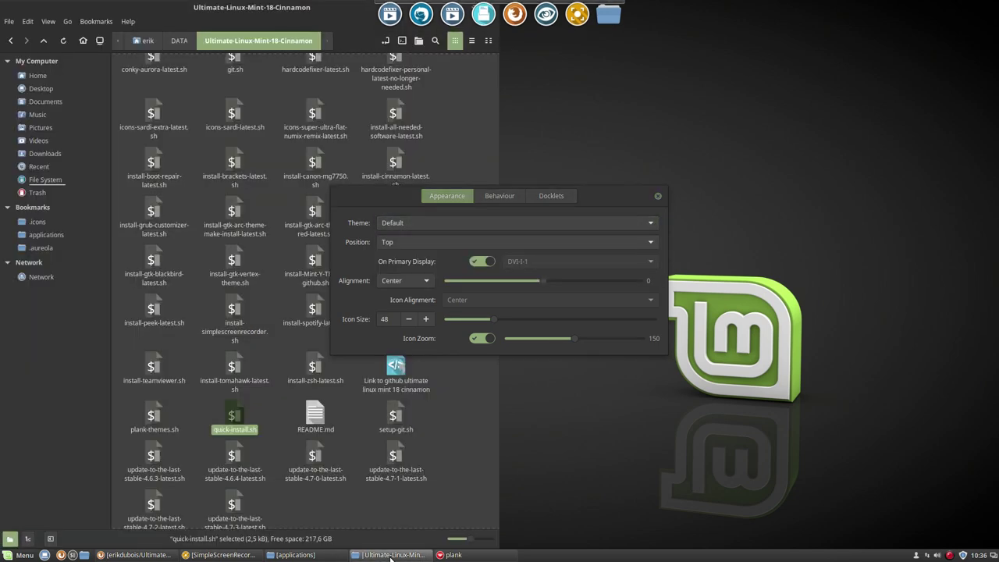
pyautogui.doubleClick(153, 415)
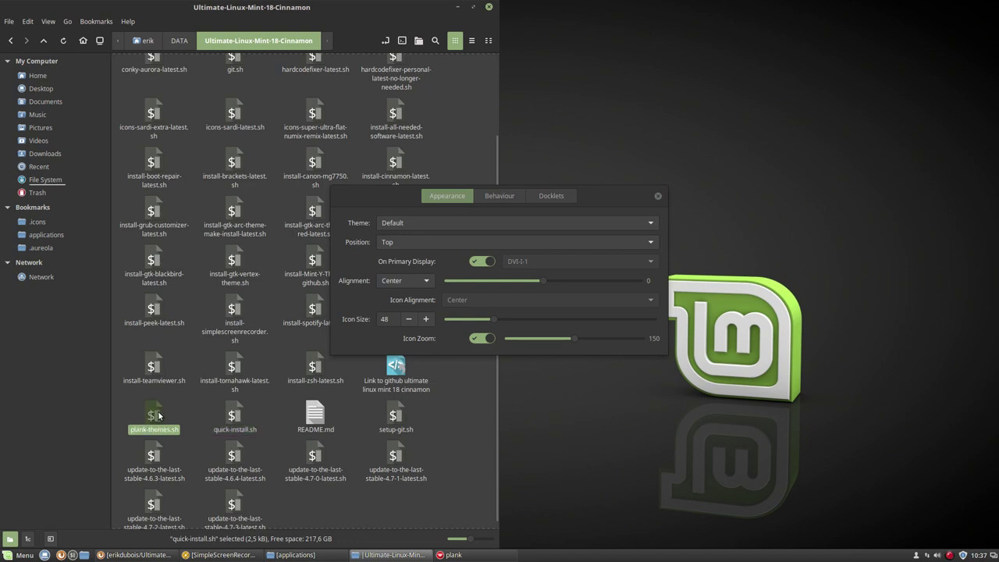
pyautogui.click(159, 326)
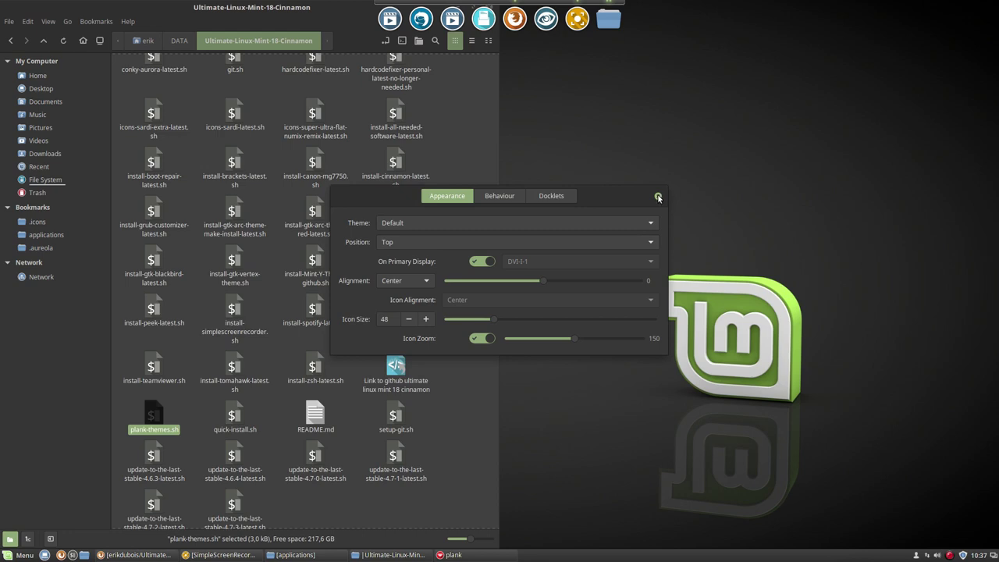
pyautogui.click(451, 237)
pyautogui.click(452, 242)
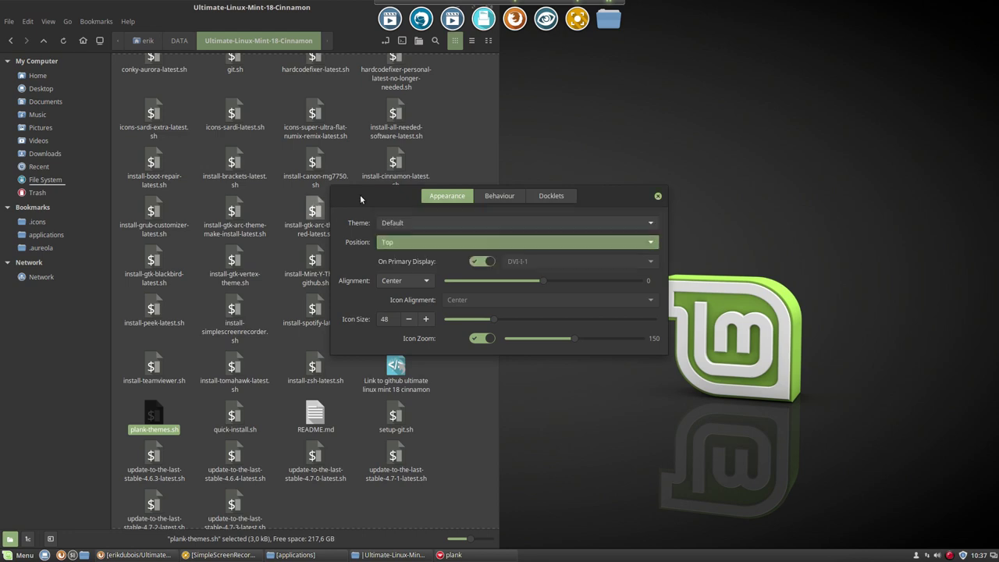
pyautogui.click(395, 225)
pyautogui.click(515, 220)
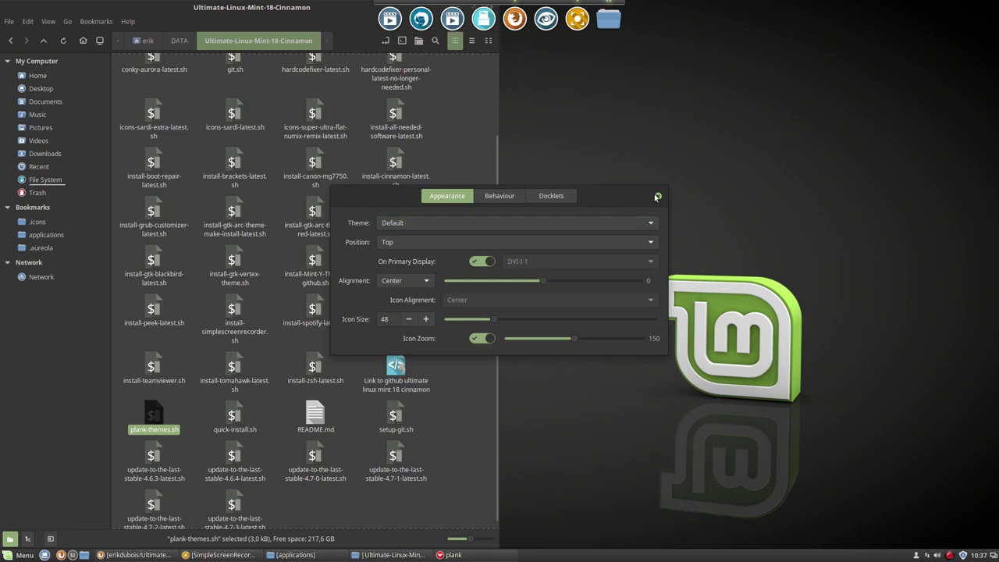
pyautogui.click(657, 196)
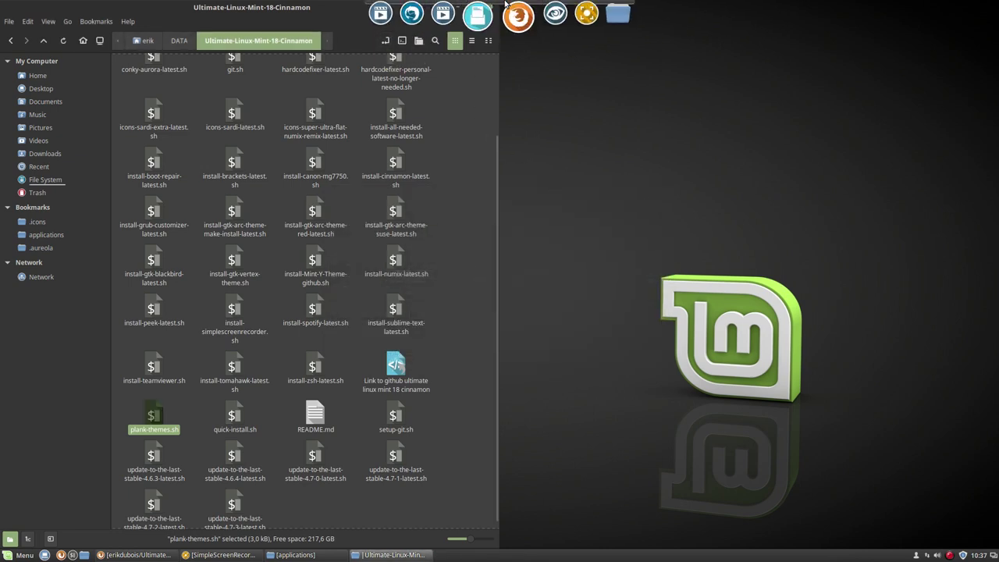
# Step: Apply Mint-Y-Theme to the Plank dock from its expanded theme list, then close the preferences
pyautogui.rightClick(419, 24)
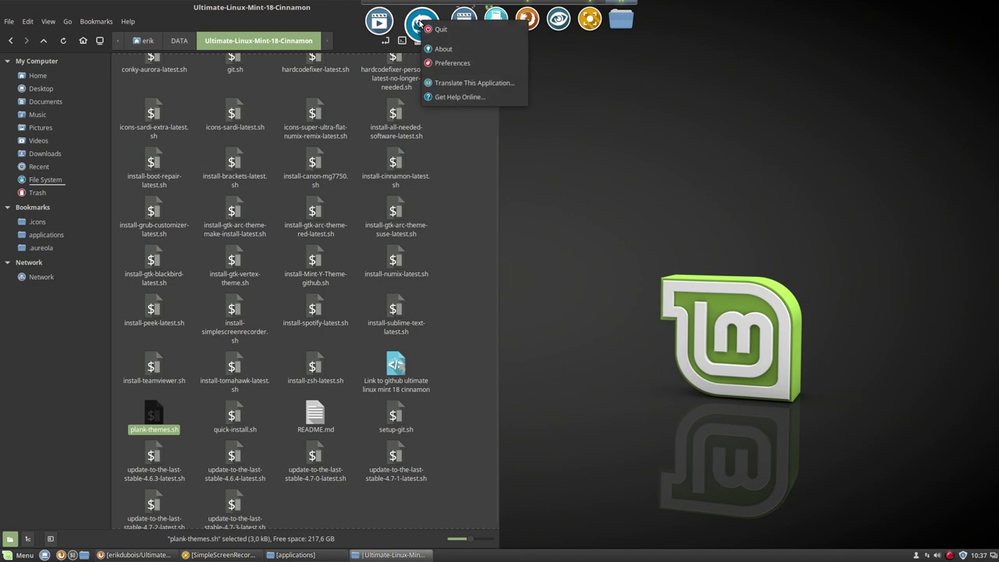
pyautogui.click(450, 63)
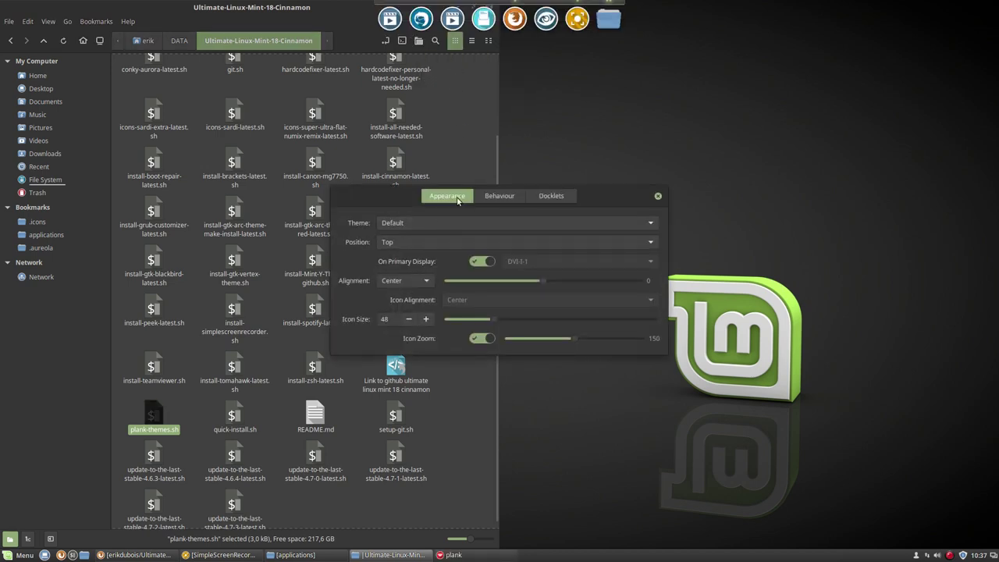
pyautogui.click(437, 223)
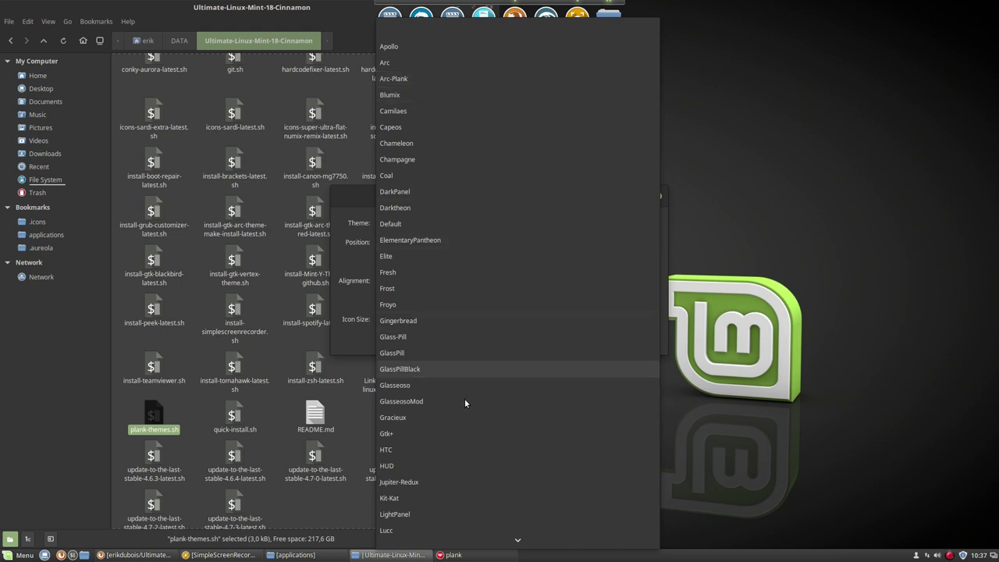
pyautogui.scroll(-4, 432, 467)
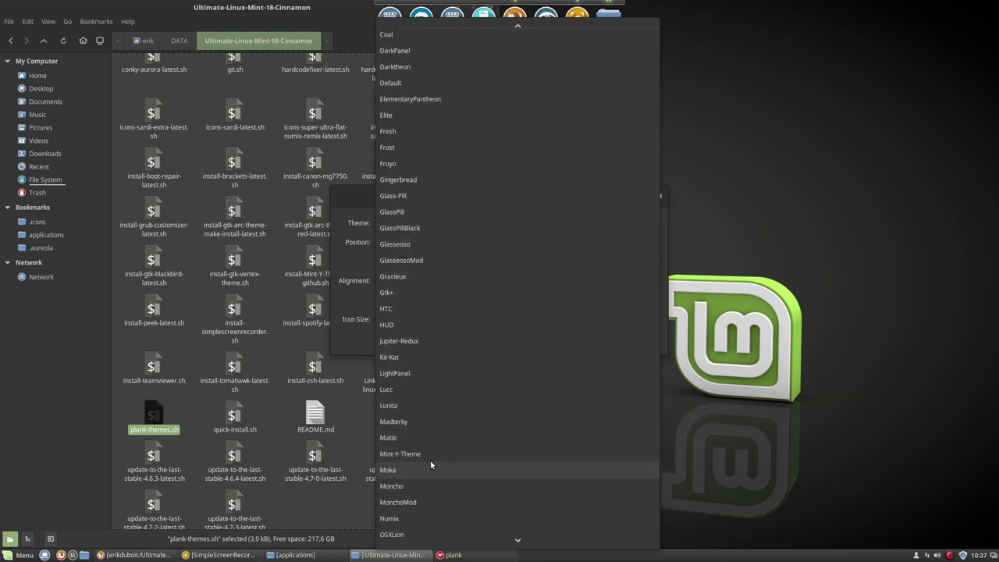
pyautogui.click(433, 452)
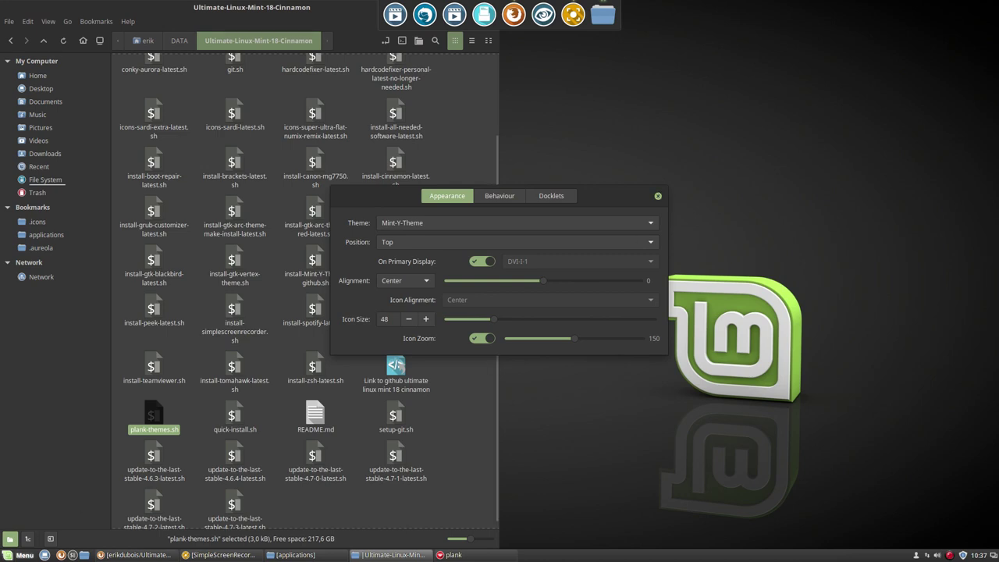
pyautogui.click(9, 554)
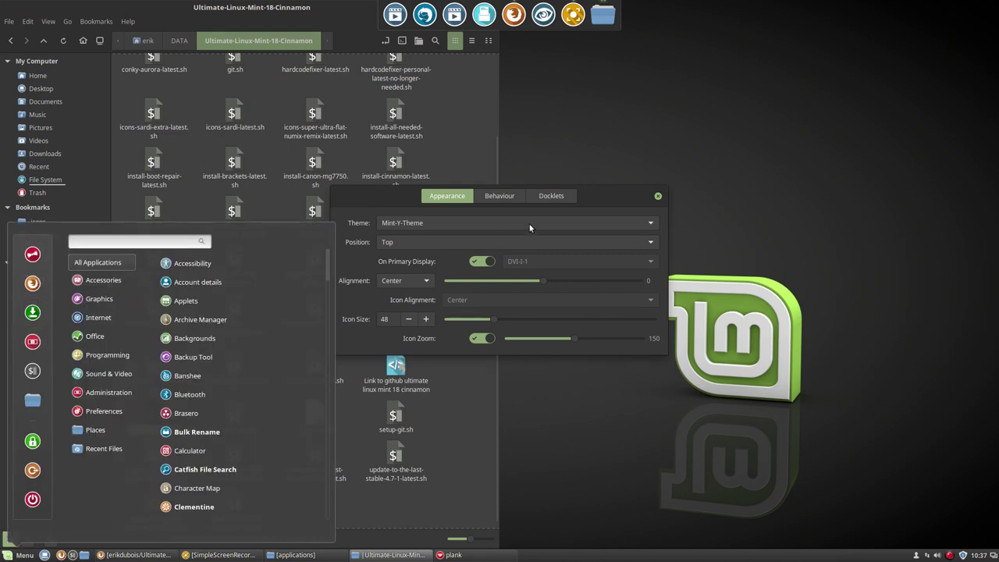
pyautogui.click(602, 197)
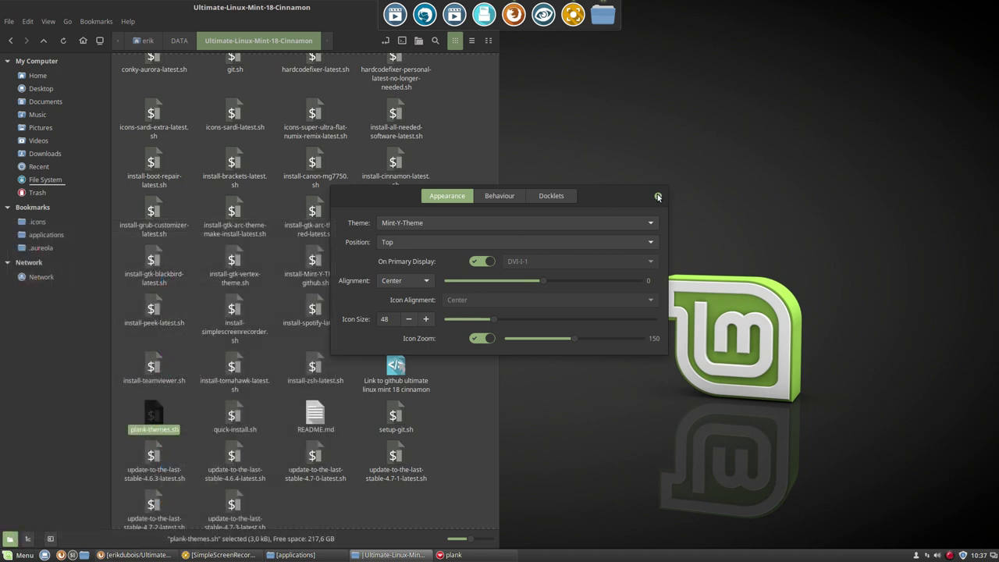
pyautogui.click(657, 196)
pyautogui.click(259, 419)
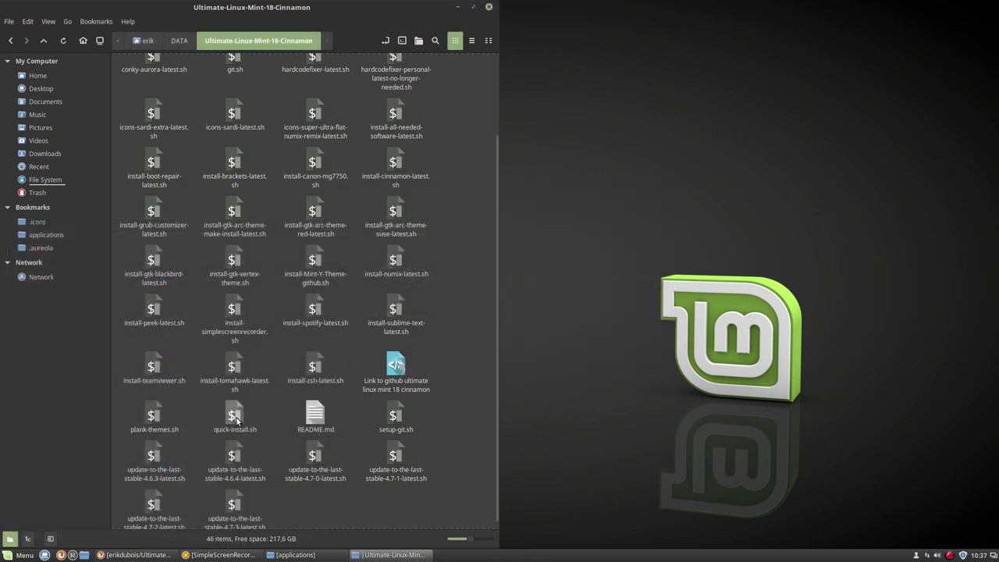
# Step: Look over the 4.6.3, 4.7.0 and 4.7.3 update scripts, opening the 4.7.3 one without running it
pyautogui.click(236, 417)
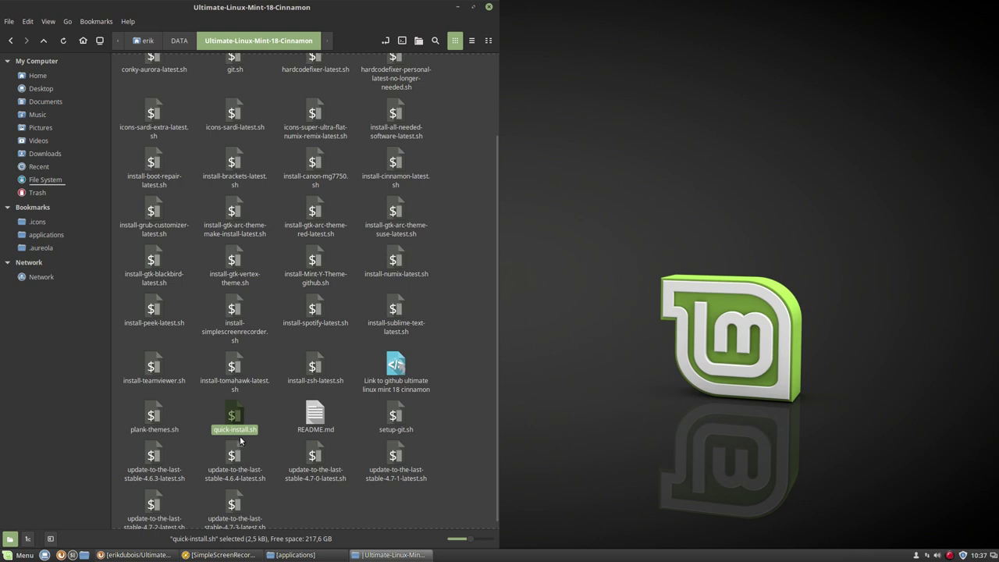
pyautogui.click(153, 456)
pyautogui.click(314, 459)
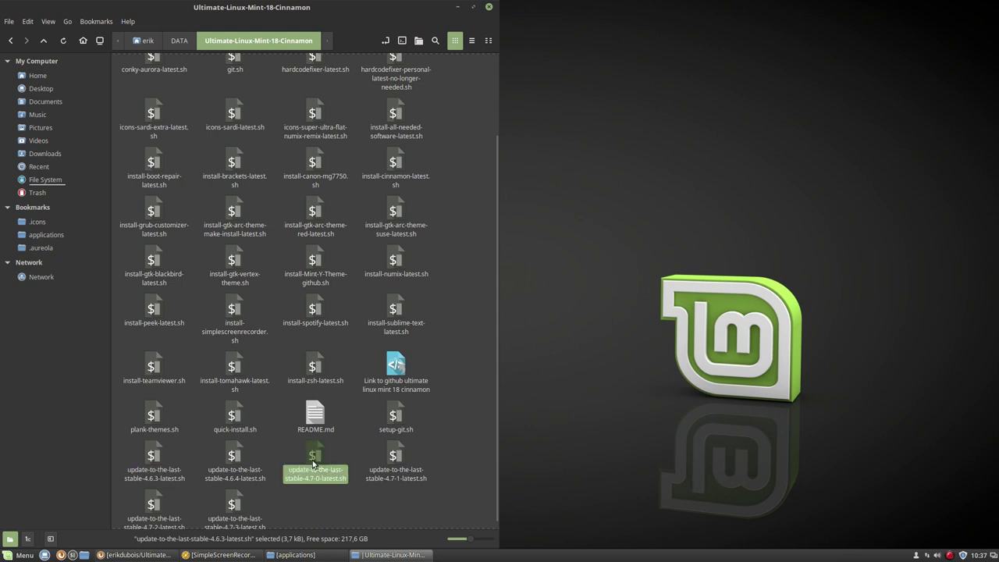
pyautogui.click(234, 503)
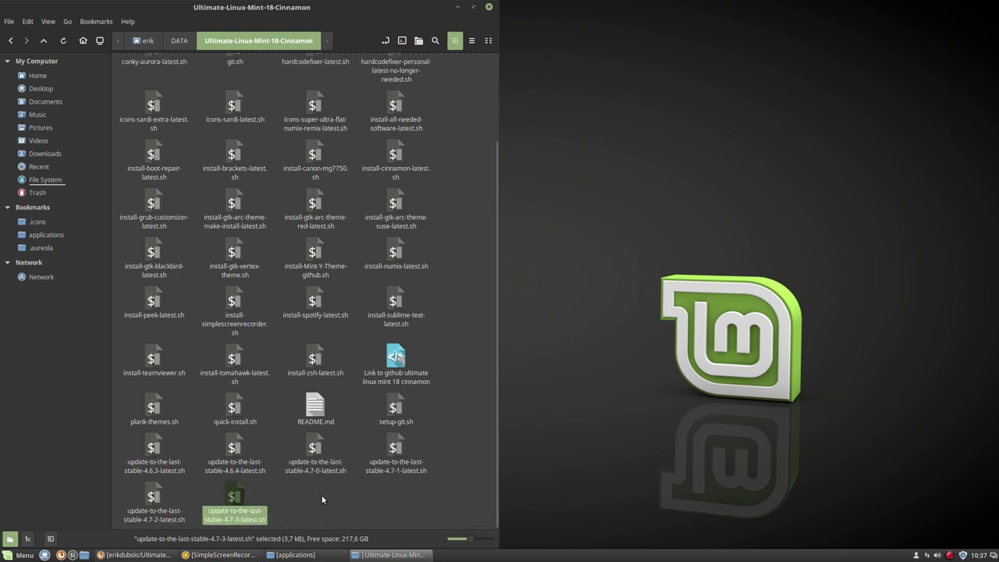
pyautogui.doubleClick(236, 495)
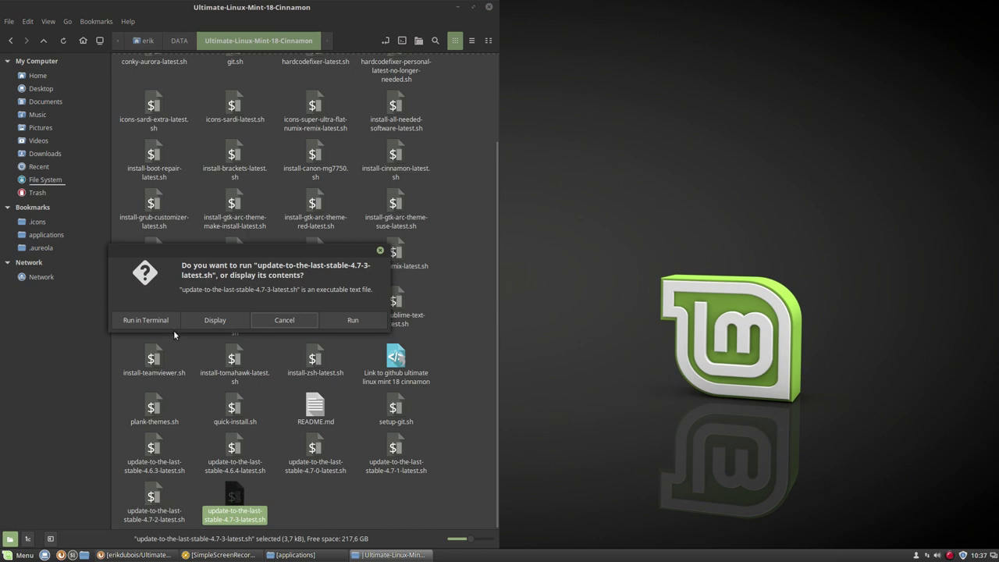
pyautogui.click(229, 320)
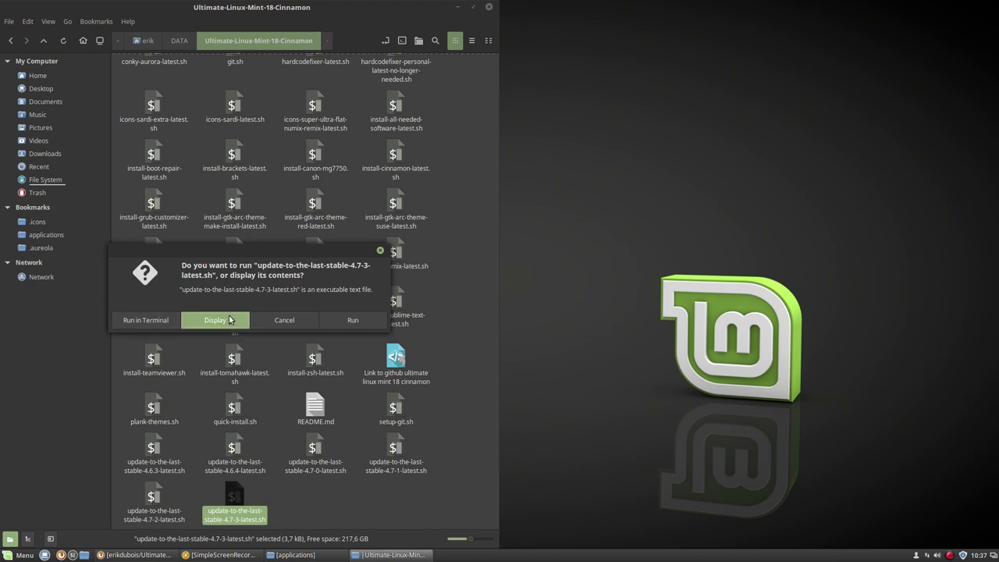
pyautogui.click(284, 320)
# Step: Duplicate the 4.7.3 update script and change the copy's version number from 3 to 4
pyautogui.click(237, 498)
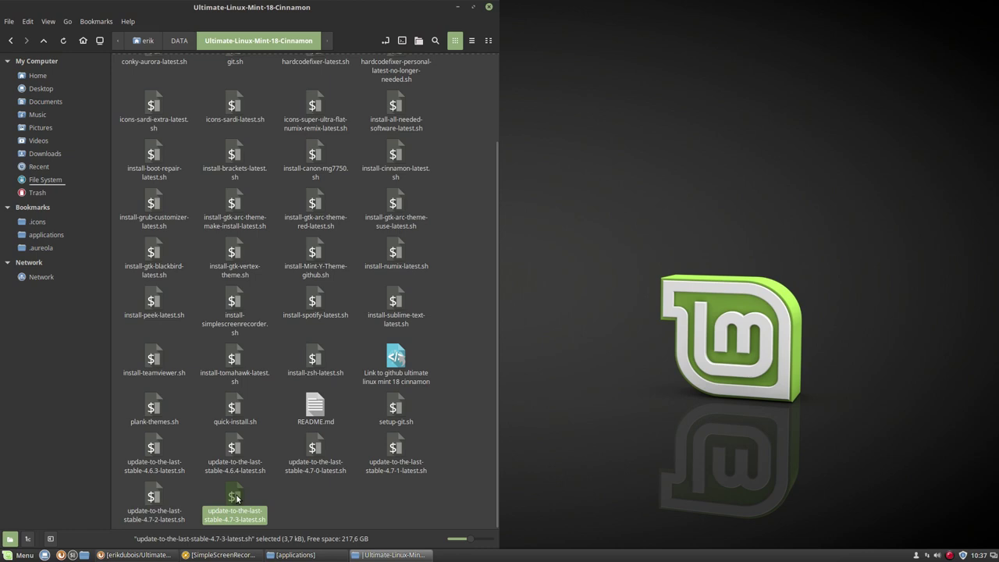
pyautogui.hotkey('ctrl', 'c')
pyautogui.hotkey('ctrl', 'v')
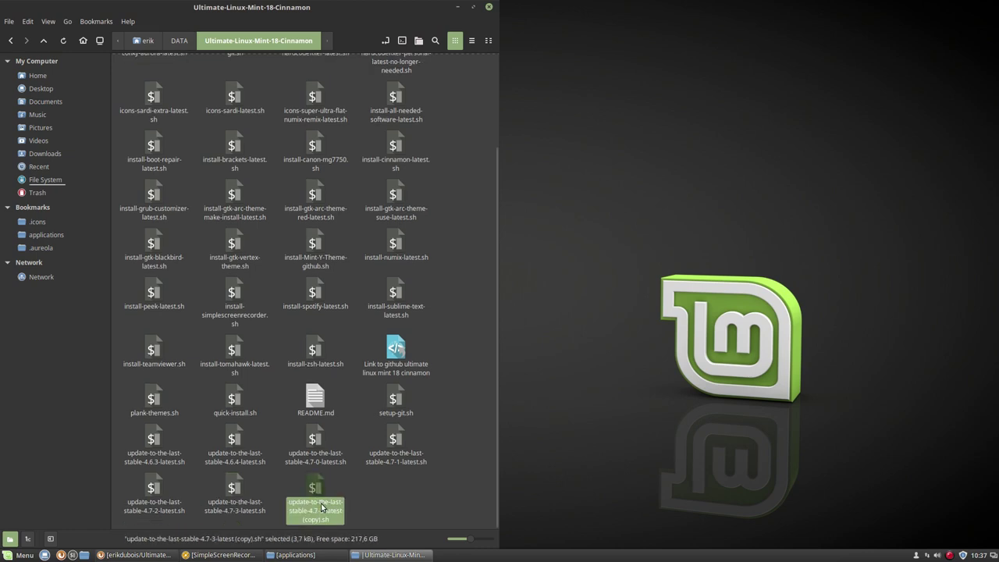
pyautogui.press('F2')
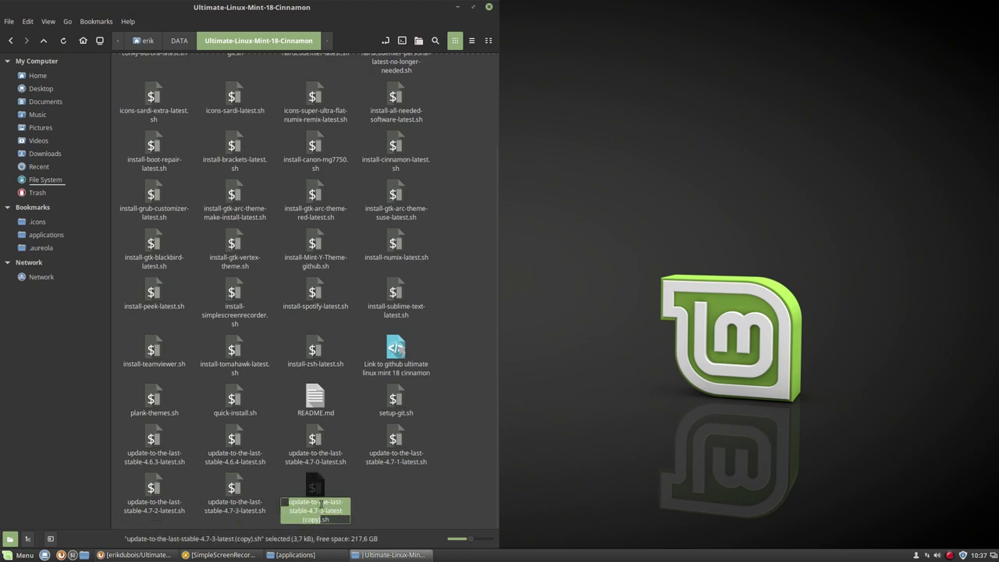
pyautogui.press('BackSpace')
pyautogui.press('BackSpace')
pyautogui.press('BackSpace')
pyautogui.press('BackSpace')
pyautogui.press('BackSpace')
pyautogui.press('BackSpace')
pyautogui.press('BackSpace')
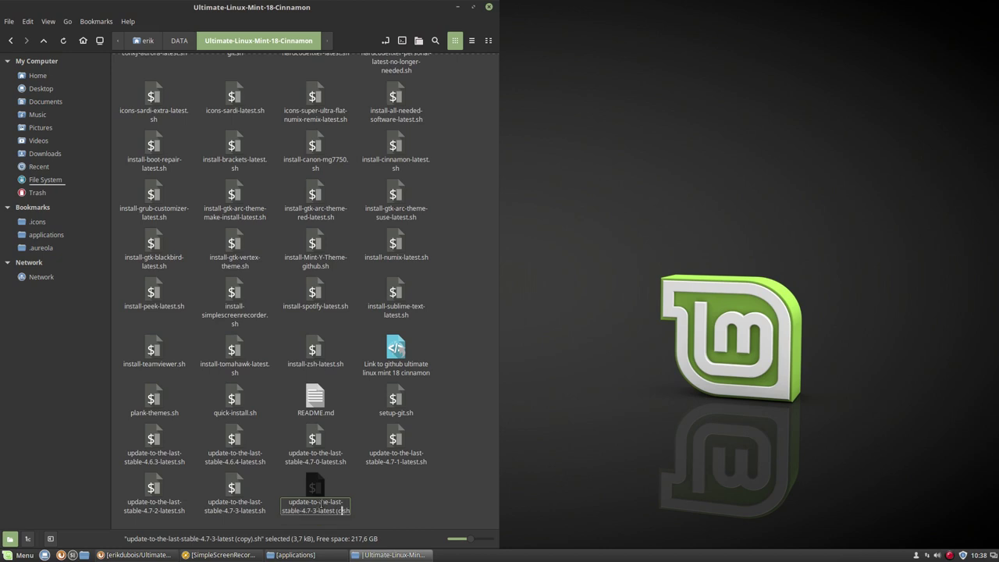
pyautogui.press('Left')
pyautogui.press('Left')
pyautogui.press('Left')
pyautogui.press('Left')
pyautogui.press('Left')
pyautogui.press('Left')
pyautogui.press('Left')
pyautogui.press('BackSpace')
pyautogui.write('4')
pyautogui.press('Return')
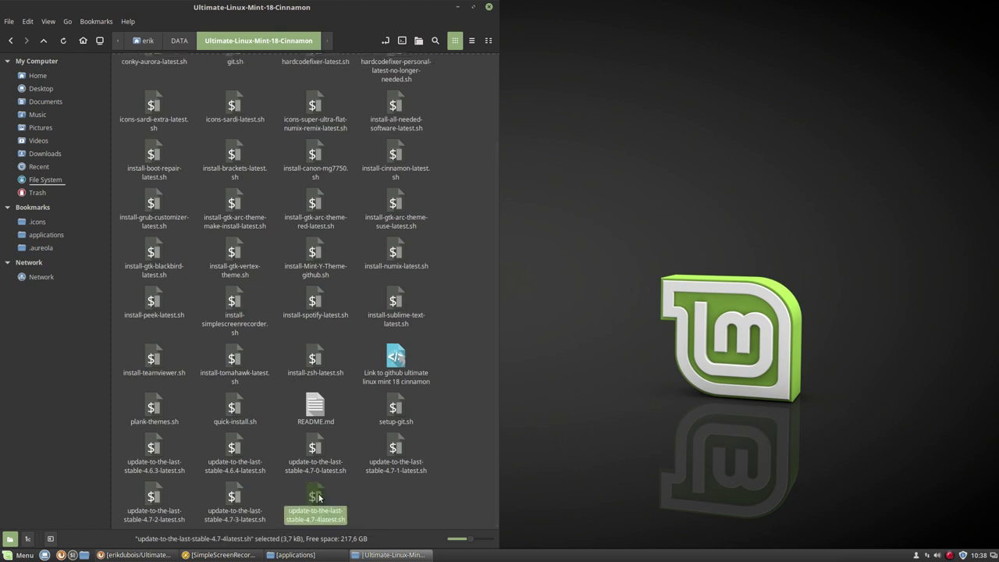
# Step: Rename the copy to update-to-the-last-stable-4.7-4-latest.sh and display its contents
pyautogui.press('F2')
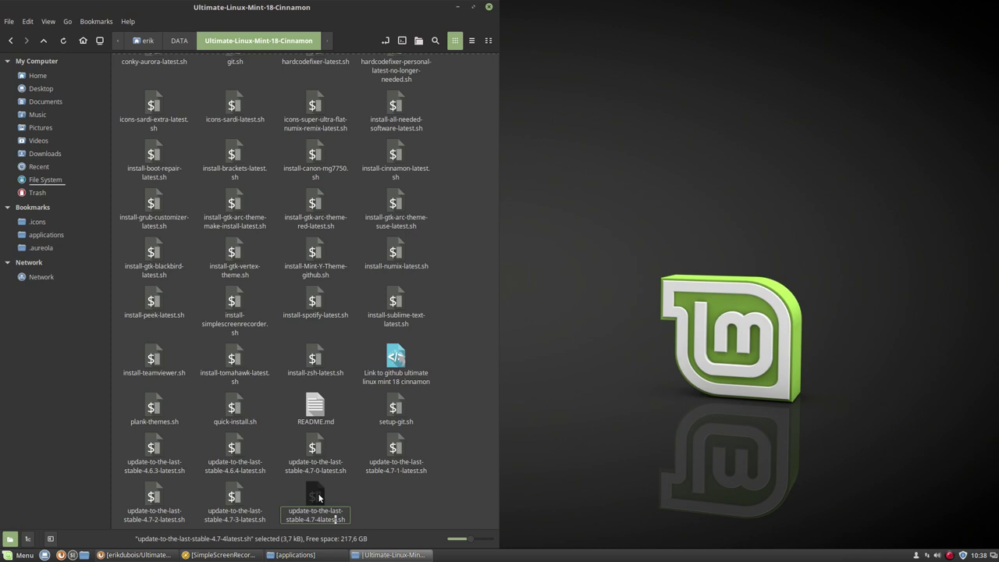
pyautogui.write('-')
pyautogui.press('Right')
pyautogui.press('Return')
pyautogui.doubleClick(321, 500)
pyautogui.click(227, 322)
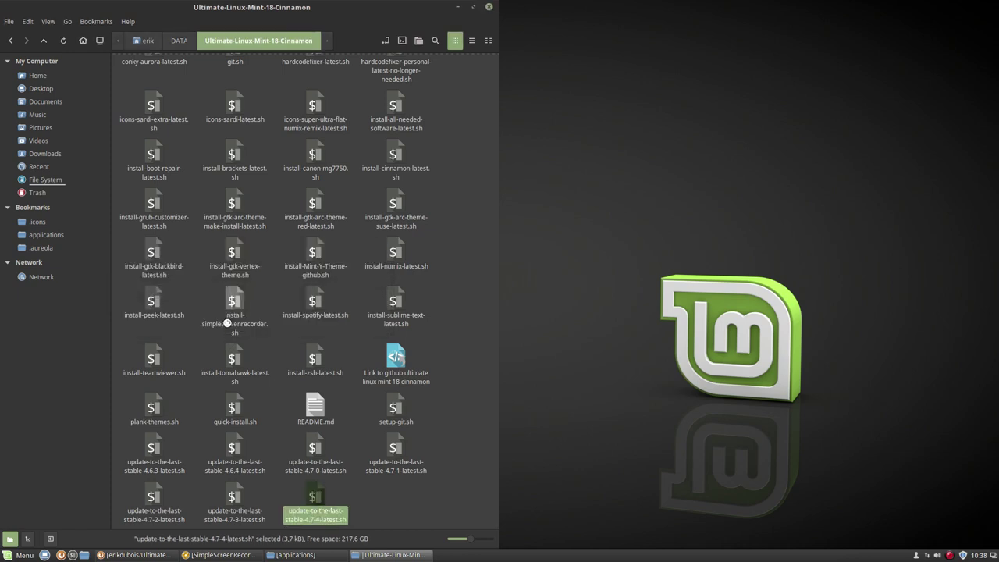
# Step: Select and copy the kernel.ubuntu.com mainline URL on the first wget line, then switch to Firefox
pyautogui.scroll(-10, 227, 345)
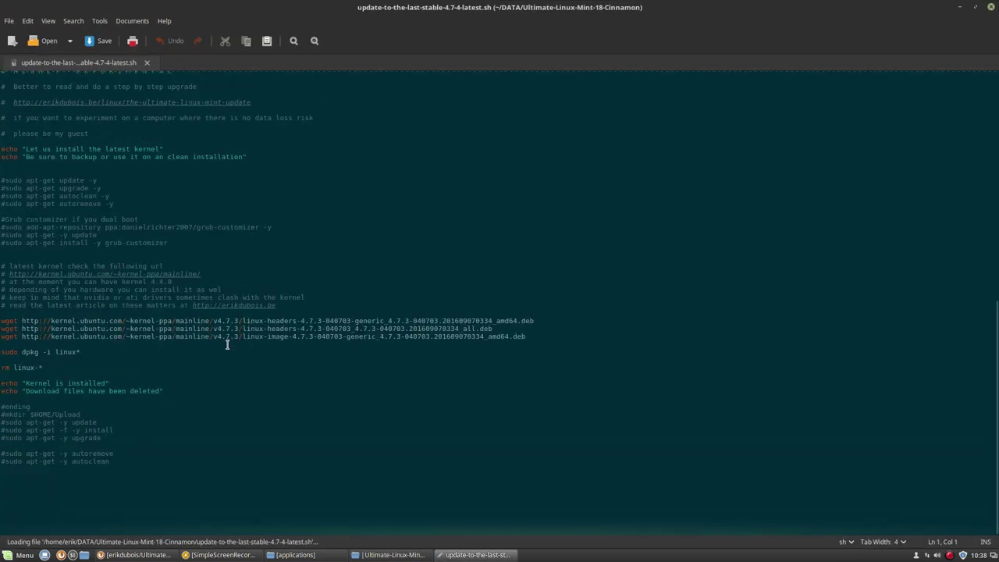
pyautogui.moveTo(22, 321); pyautogui.dragTo(238, 320)
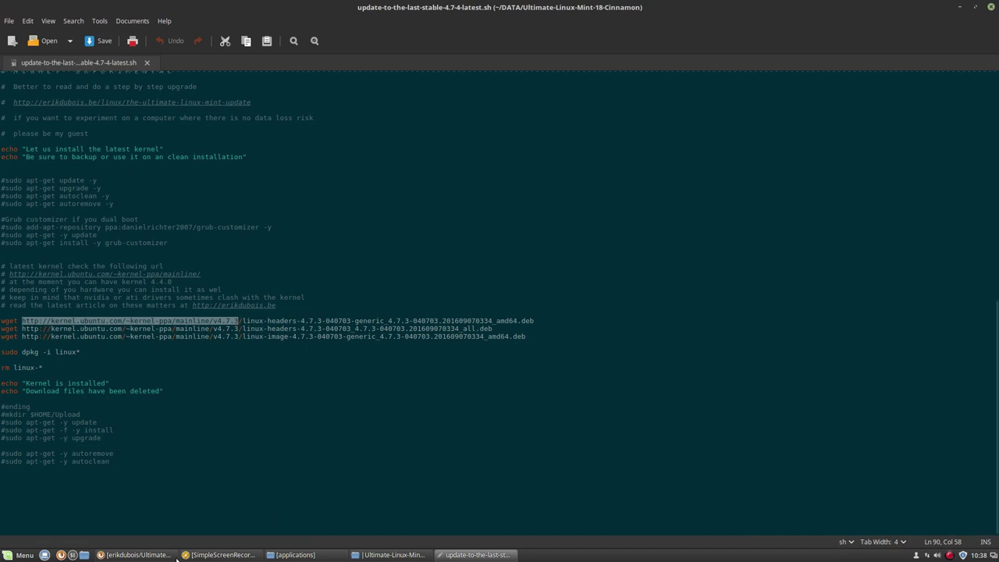
pyautogui.click(151, 555)
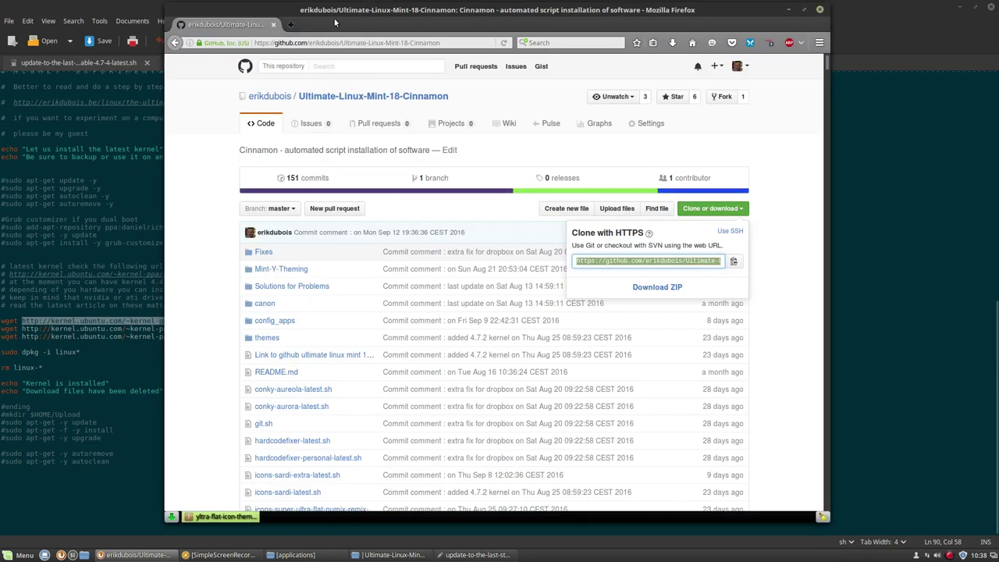
# Step: Load the copied kernel URL in a new tab, then go up to the /mainline/ listing
pyautogui.click(294, 24)
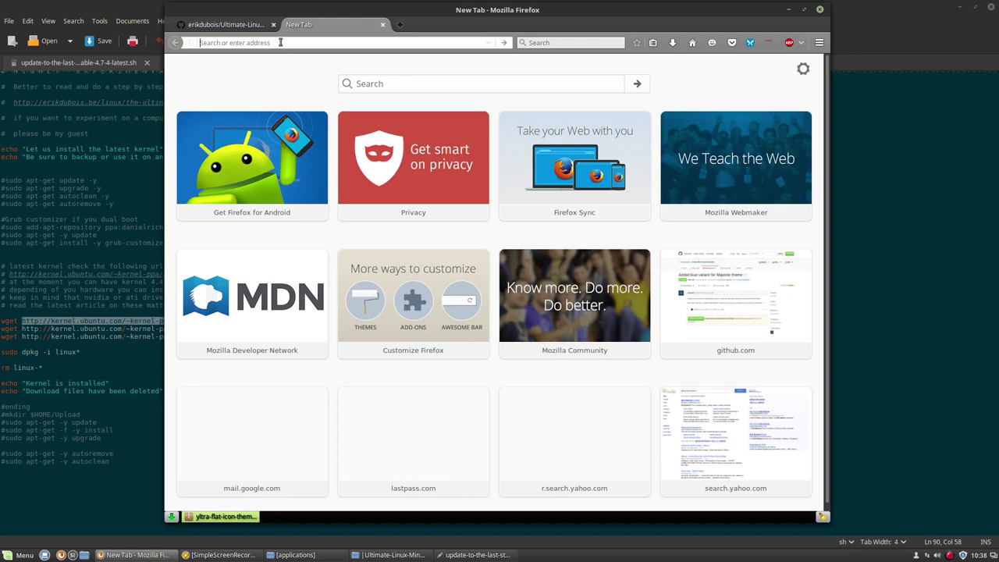
pyautogui.hotkey('ctrl', 'v')
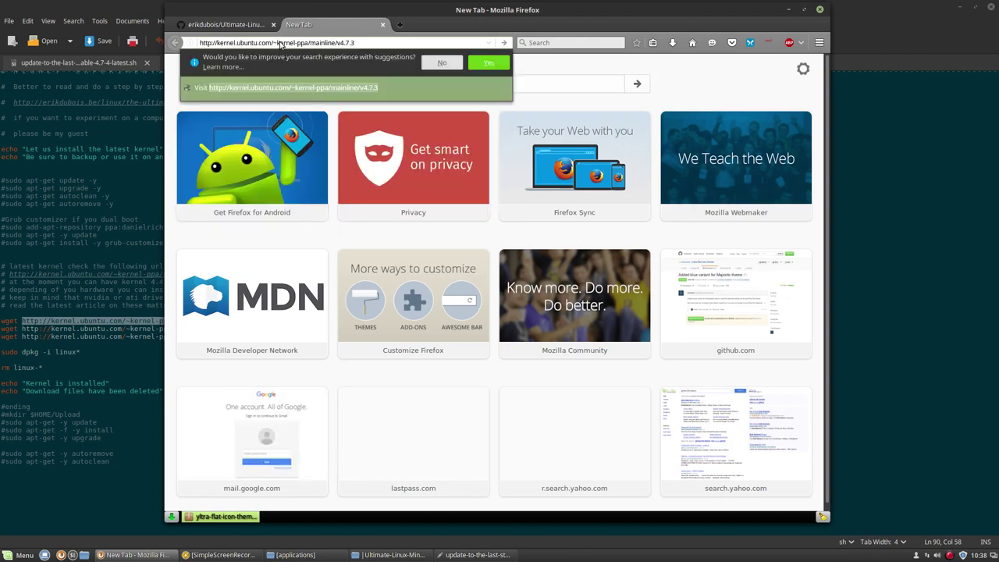
pyautogui.press('Return')
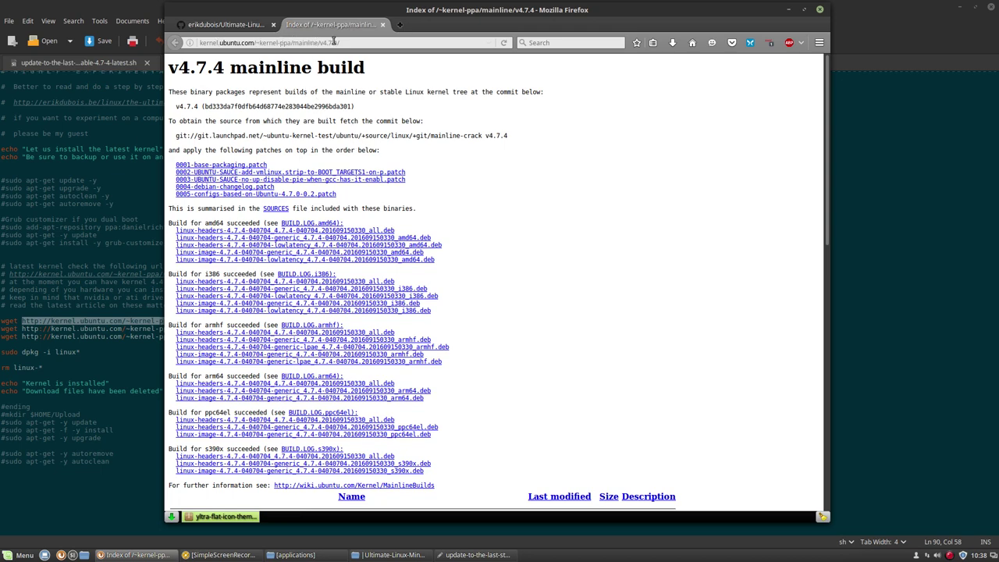
pyautogui.scroll(-6, 434, 320)
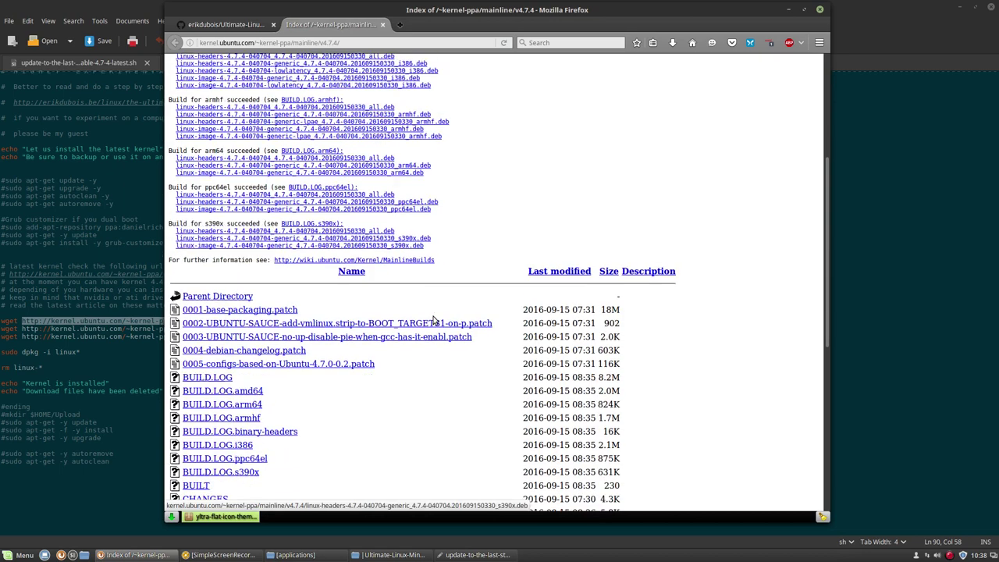
pyautogui.scroll(5, 434, 320)
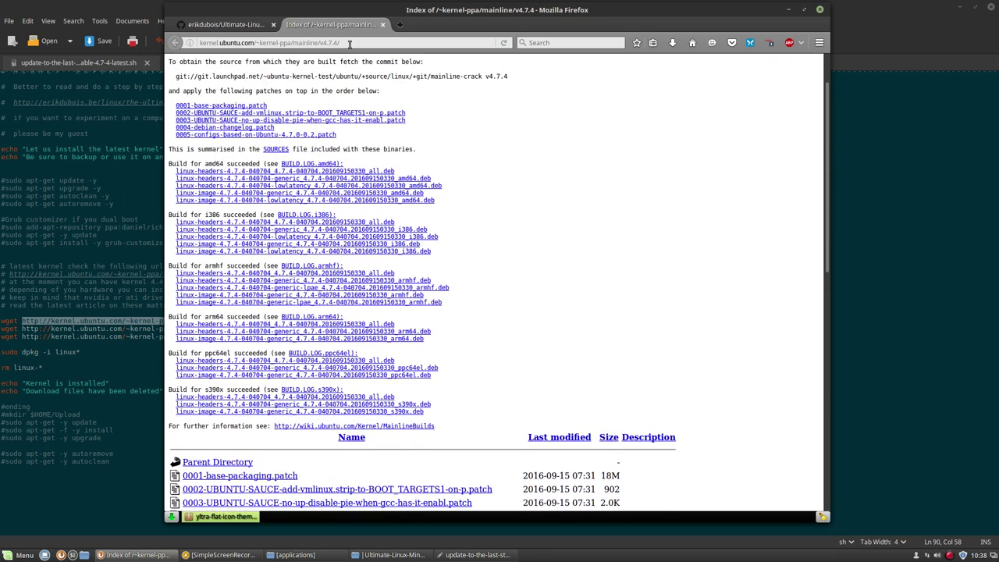
pyautogui.press('BackSpace')
pyautogui.press('BackSpace')
pyautogui.press('BackSpace')
pyautogui.press('BackSpace')
pyautogui.press('BackSpace')
pyautogui.press('BackSpace')
pyautogui.press('BackSpace')
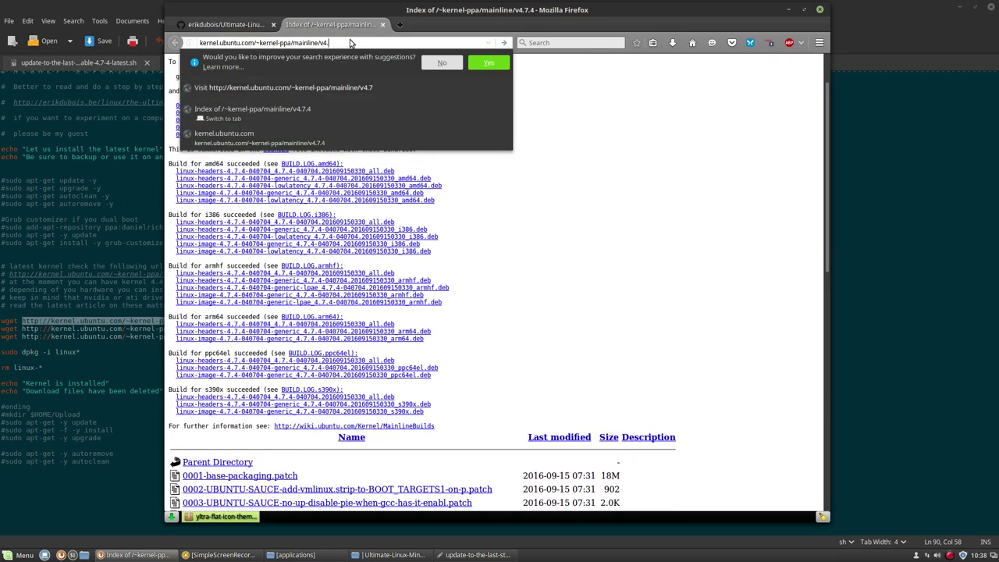
pyautogui.press('Return')
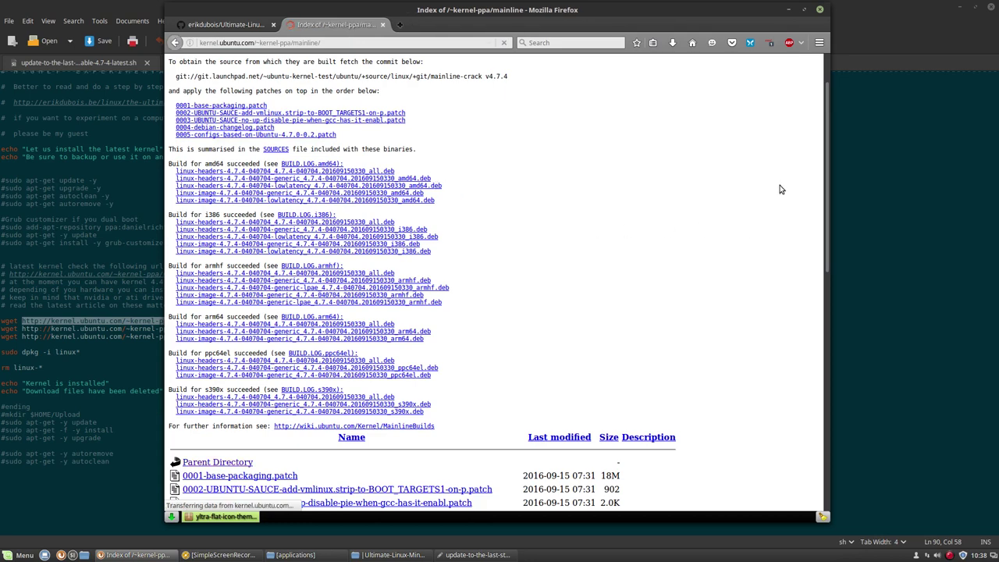
# Step: Open the v4.7.4 build folder and tile Firefox on the right half of the screen
pyautogui.moveTo(829, 66); pyautogui.dragTo(852, 523)
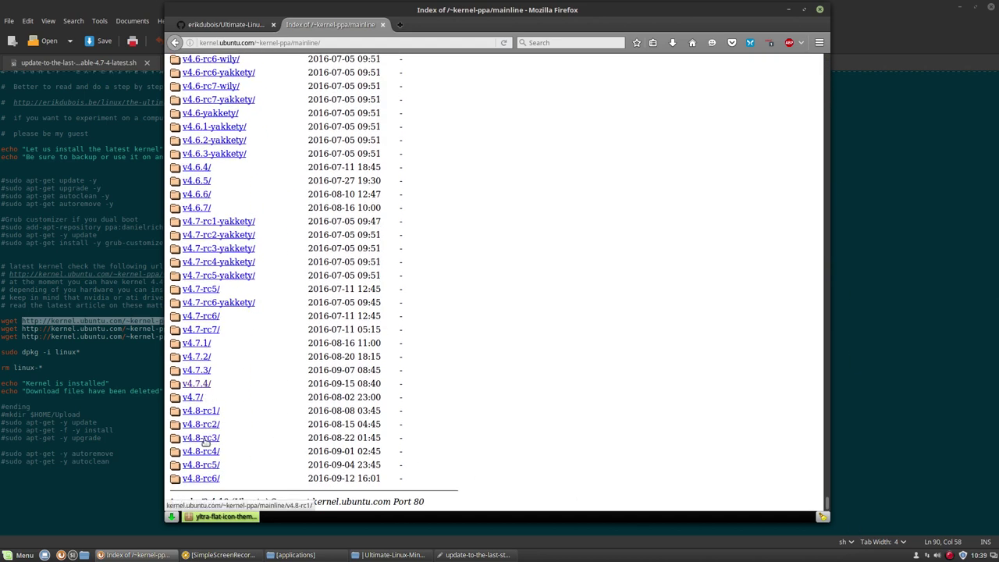
pyautogui.click(200, 384)
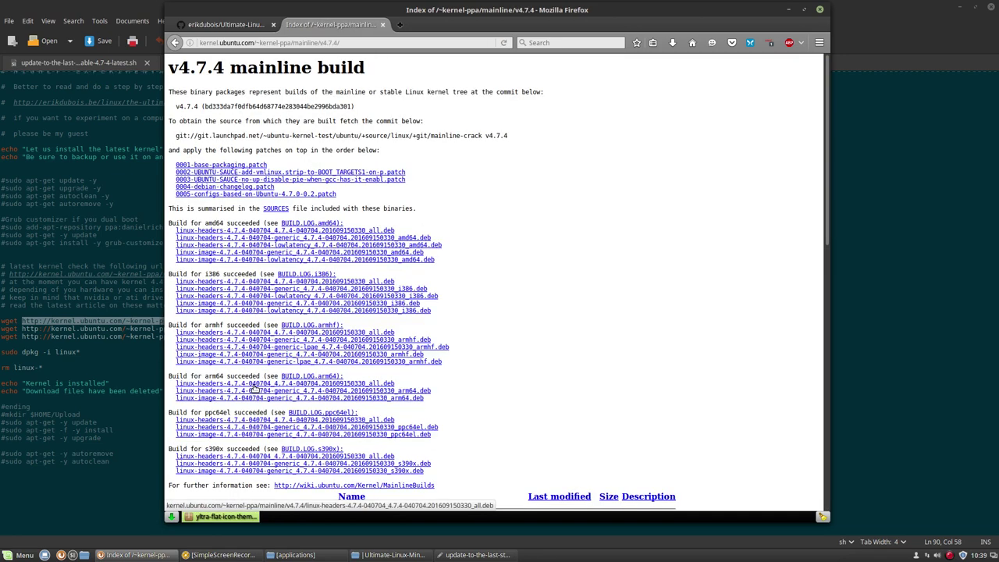
pyautogui.scroll(-8, 572, 295)
pyautogui.scroll(-6, 571, 295)
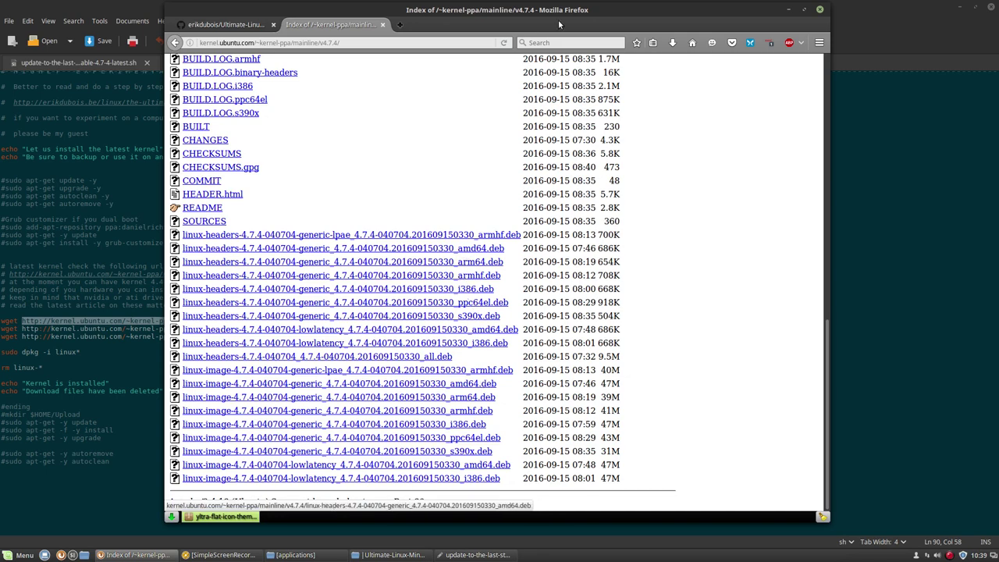
pyautogui.moveTo(538, 14); pyautogui.dragTo(996, 121)
pyautogui.moveTo(249, 7); pyautogui.dragTo(2, 48)
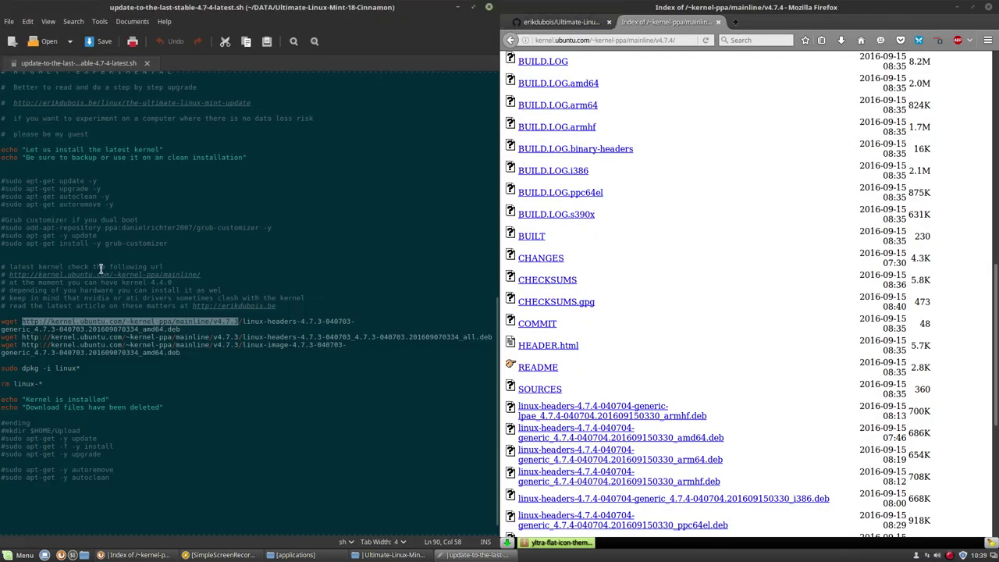
# Step: Replace the first wget URL with the v4.7.4 headers amd64 package link
pyautogui.click(168, 390)
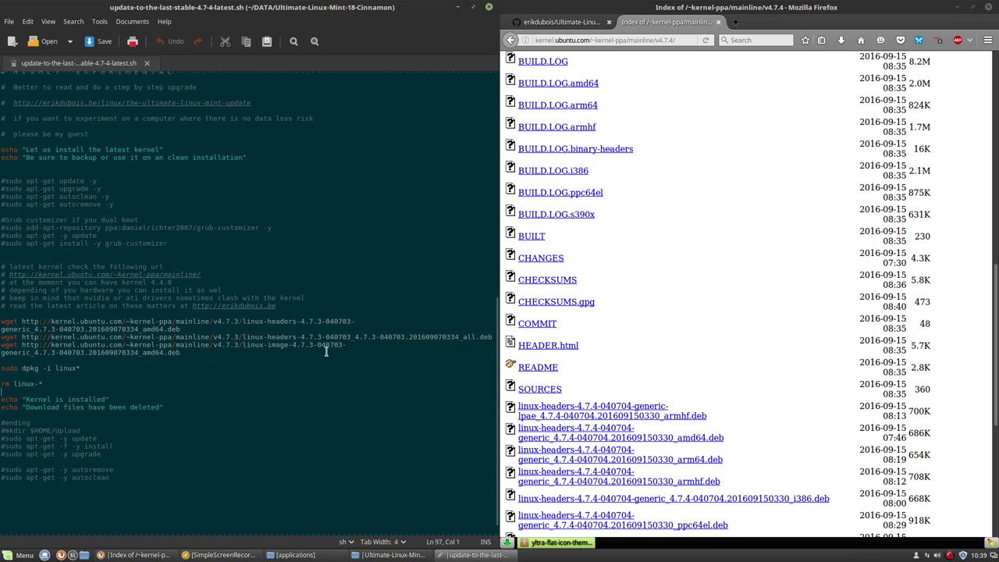
pyautogui.moveTo(22, 320); pyautogui.dragTo(179, 328)
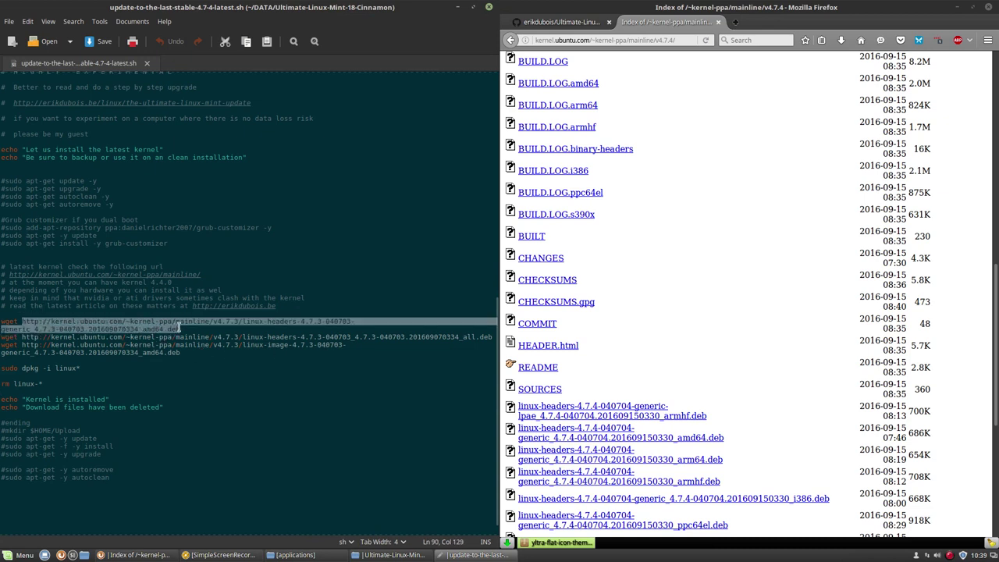
pyautogui.press('Delete')
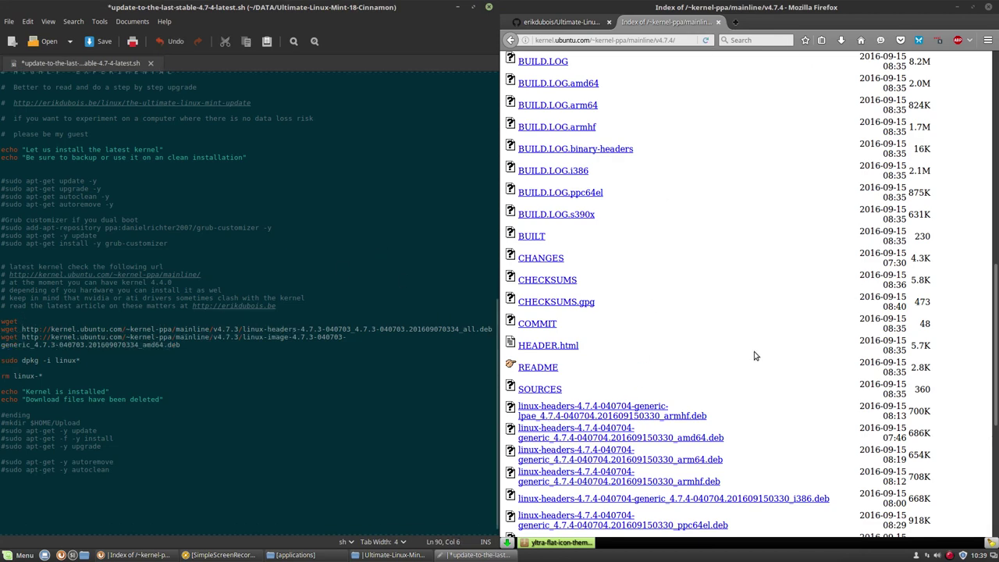
pyautogui.scroll(-6, 754, 354)
pyautogui.doubleClick(804, 8)
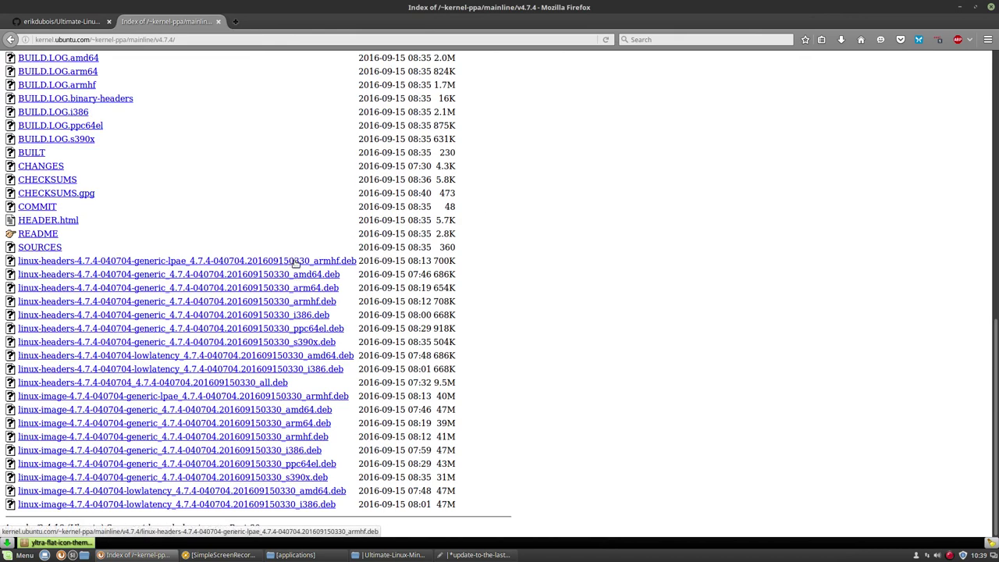
pyautogui.rightClick(306, 277)
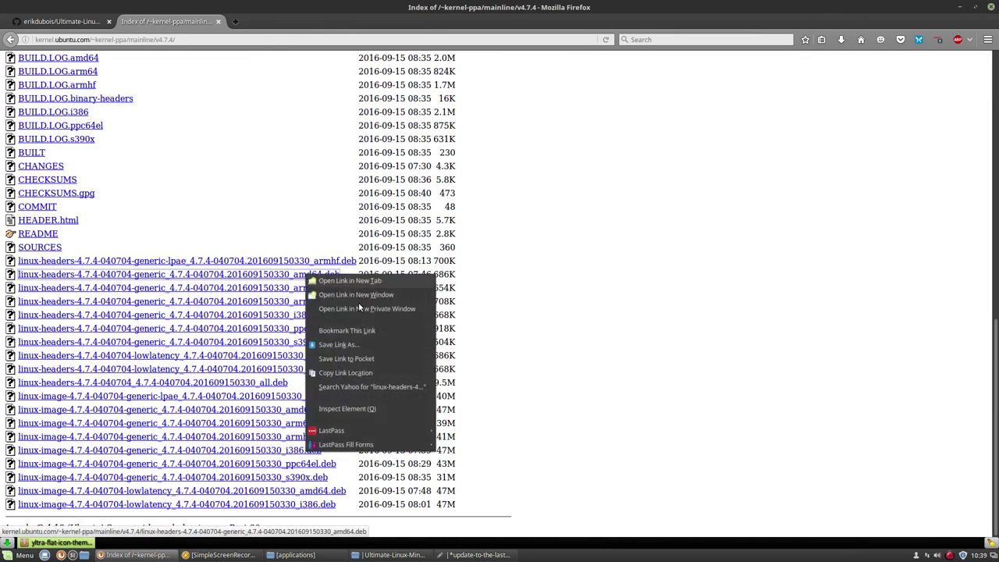
pyautogui.click(361, 374)
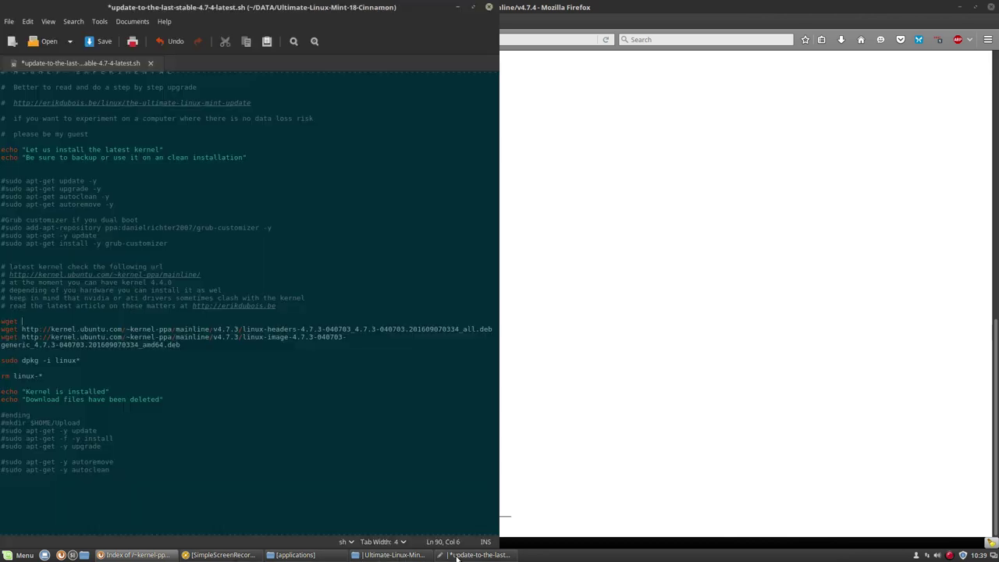
pyautogui.click(456, 556)
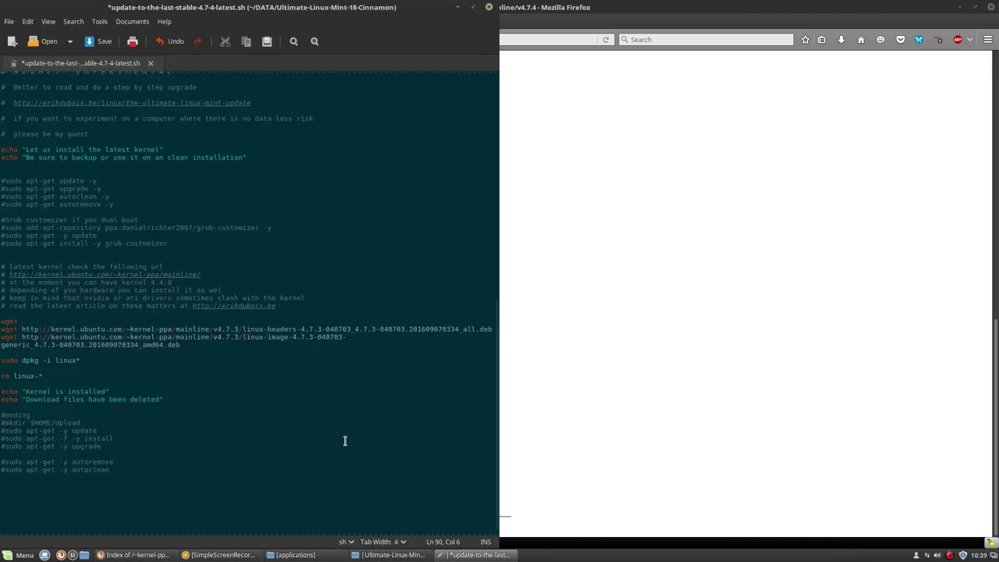
pyautogui.doubleClick(302, 14)
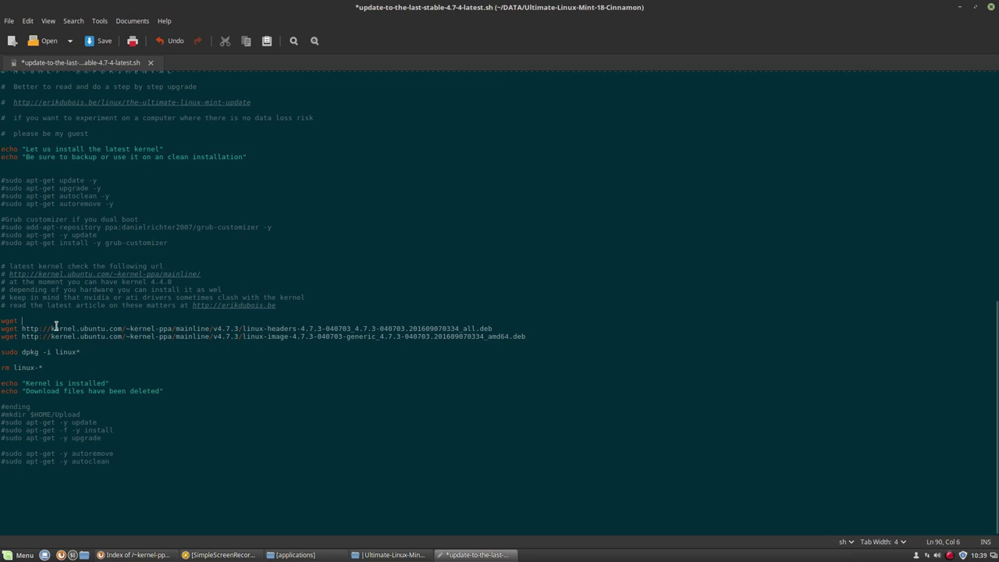
pyautogui.hotkey('ctrl', 'v')
# Step: Replace the second wget URL with the v4.7.4 headers _all.deb package link
pyautogui.moveTo(500, 329); pyautogui.dragTo(378, 329)
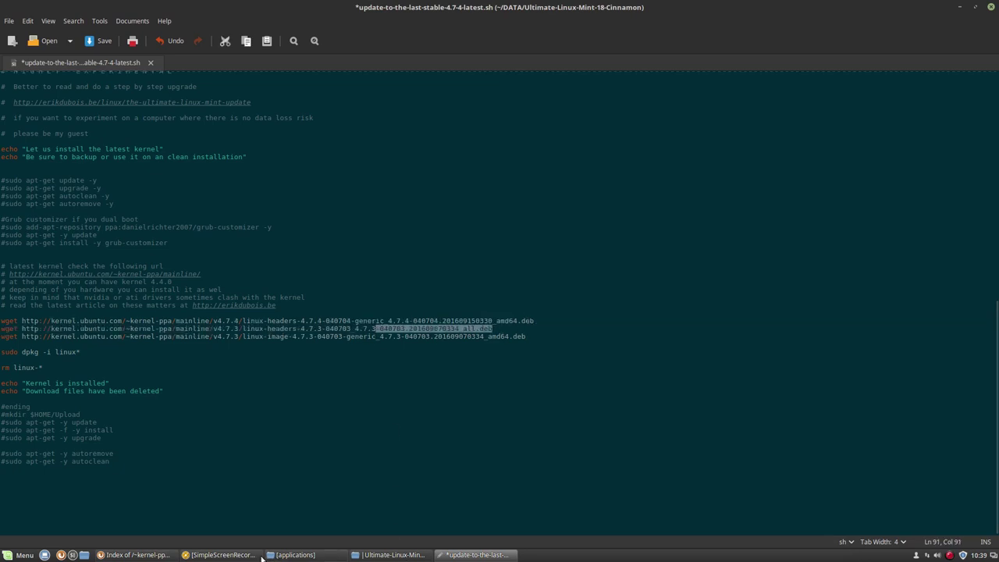
pyautogui.click(137, 555)
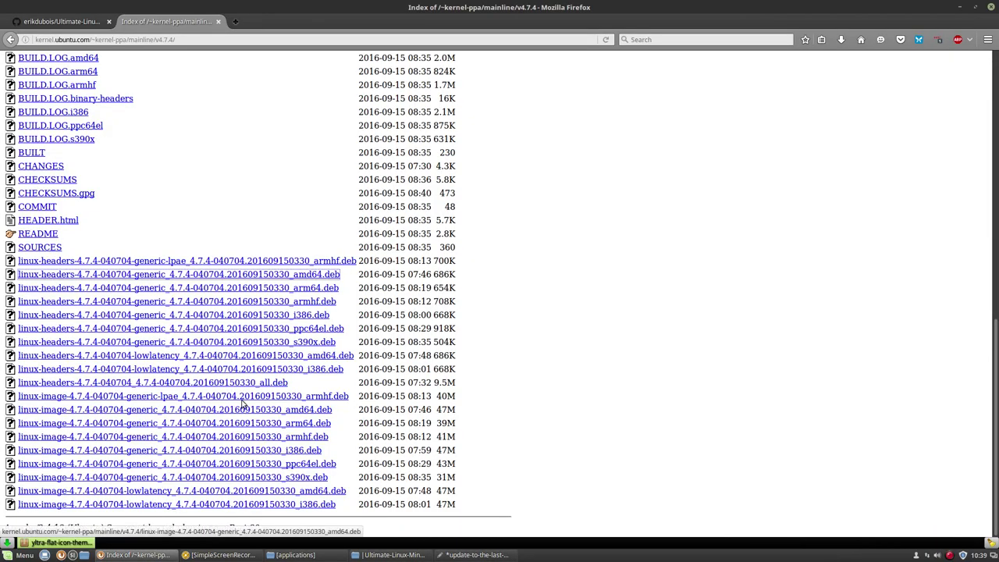
pyautogui.rightClick(256, 383)
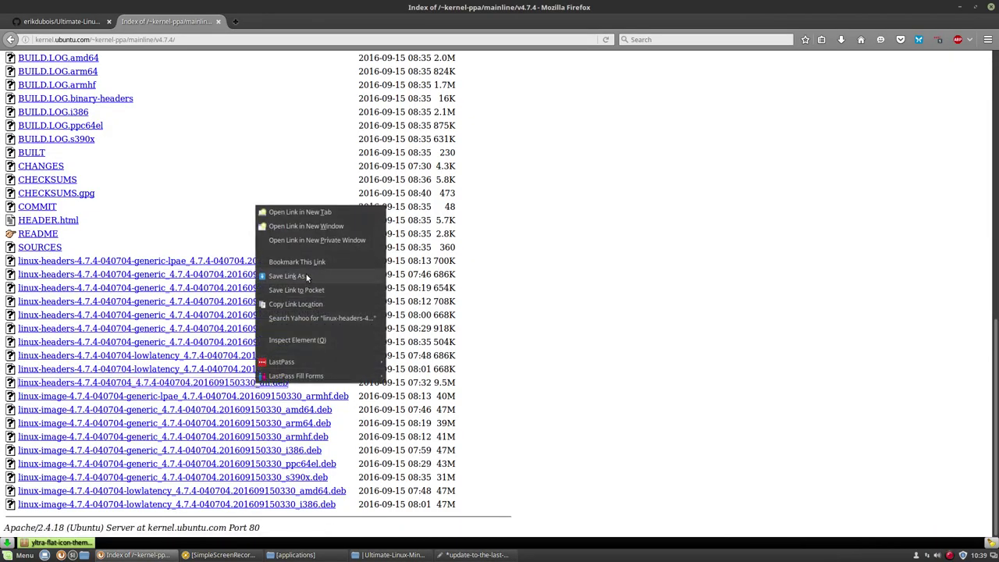
pyautogui.click(304, 304)
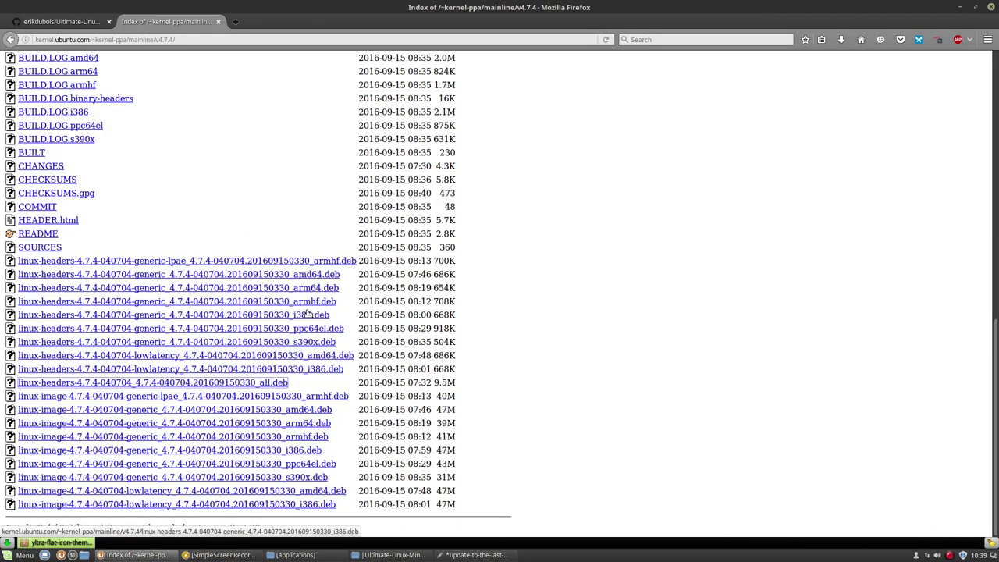
pyautogui.hotkey('alt', 'Tab')
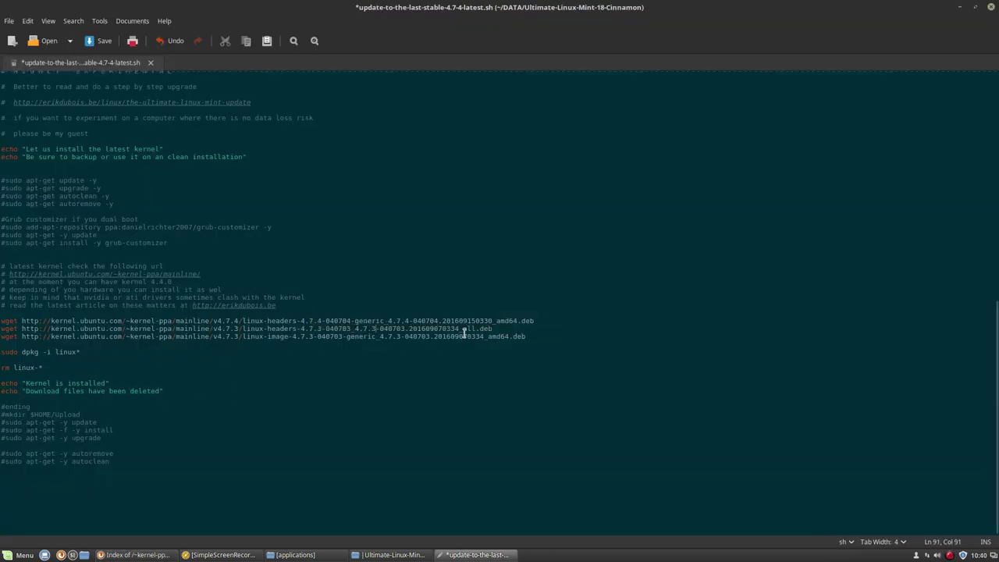
pyautogui.moveTo(494, 327); pyautogui.dragTo(23, 328)
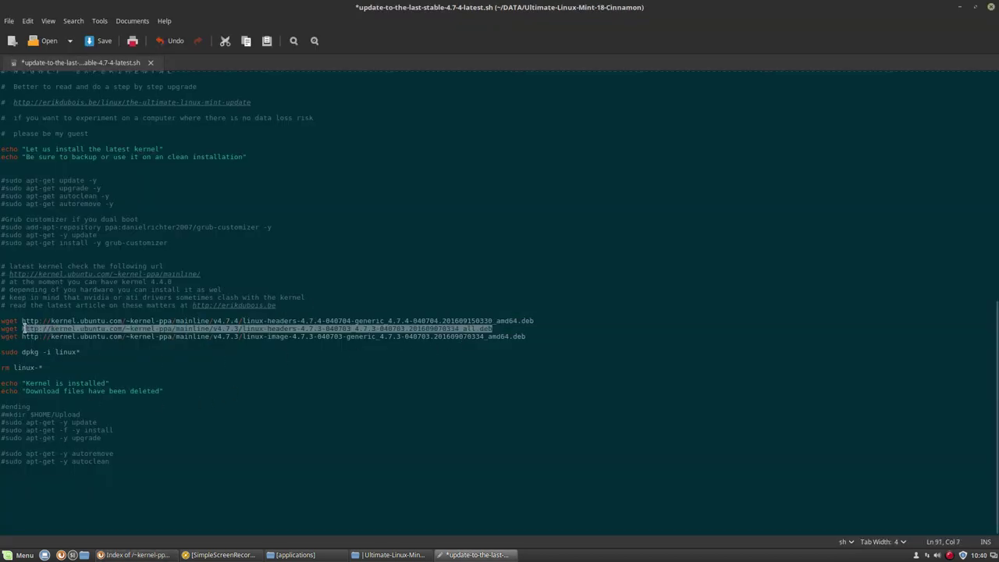
pyautogui.hotkey('ctrl', 'v')
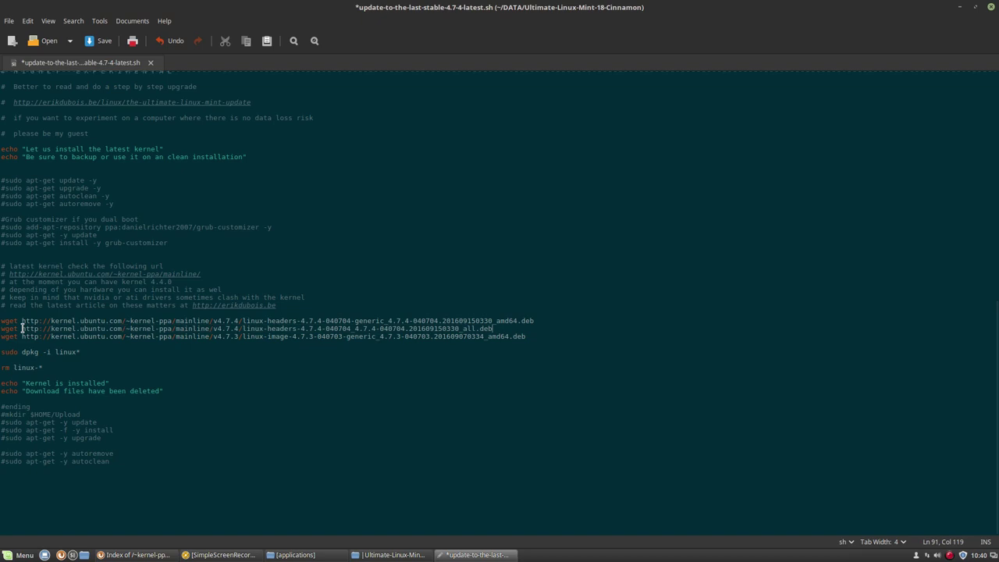
# Step: Replace the third wget URL with the v4.7.4 linux-image amd64 package link
pyautogui.click(551, 336)
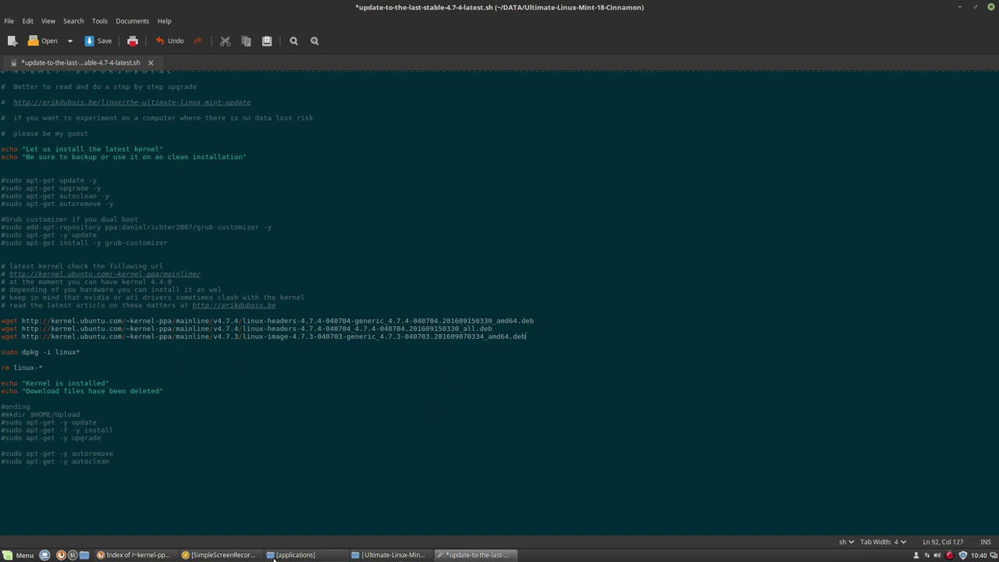
pyautogui.click(155, 557)
pyautogui.click(306, 415)
pyautogui.rightClick(305, 414)
pyautogui.click(354, 332)
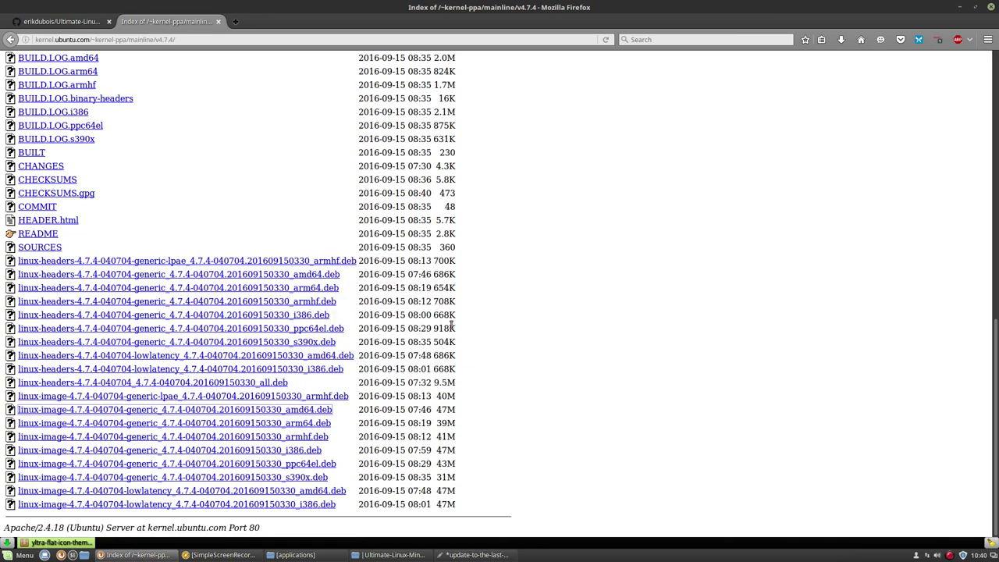
pyautogui.click(959, 7)
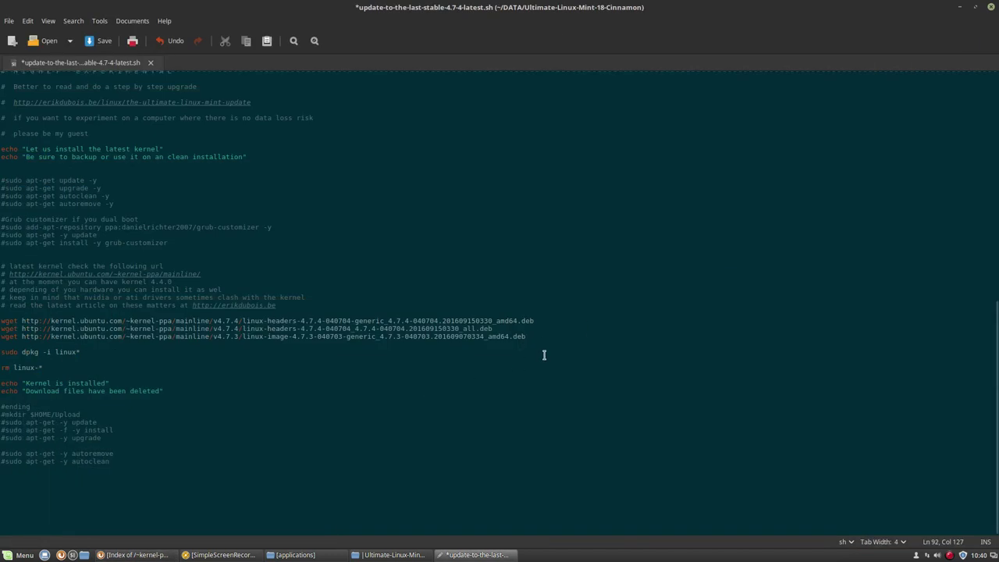
pyautogui.moveTo(539, 337); pyautogui.dragTo(22, 338)
pyautogui.hotkey('ctrl', 'v')
# Step: Save the edited script and close Xed
pyautogui.hotkey('ctrl', 's')
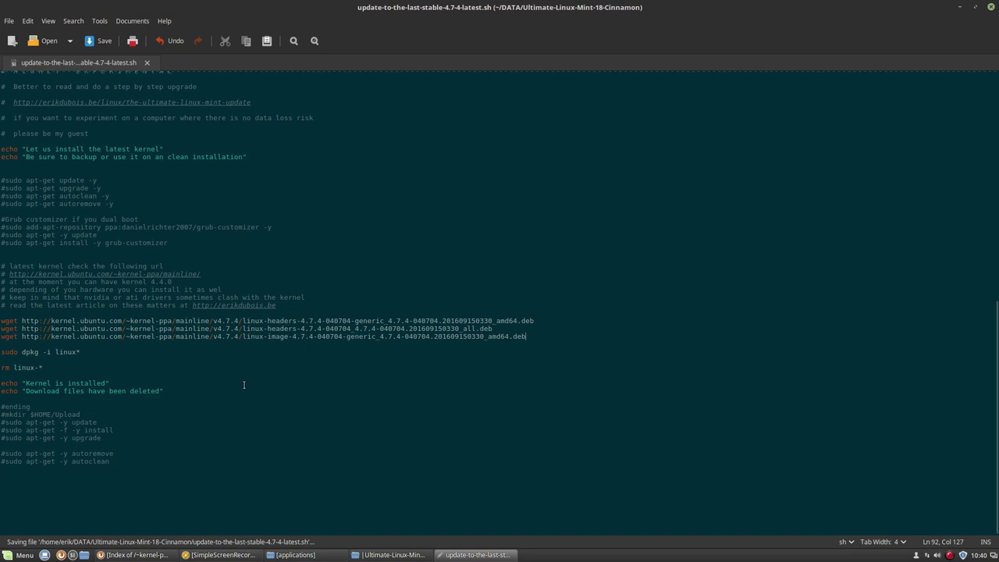
pyautogui.click(990, 7)
pyautogui.click(403, 502)
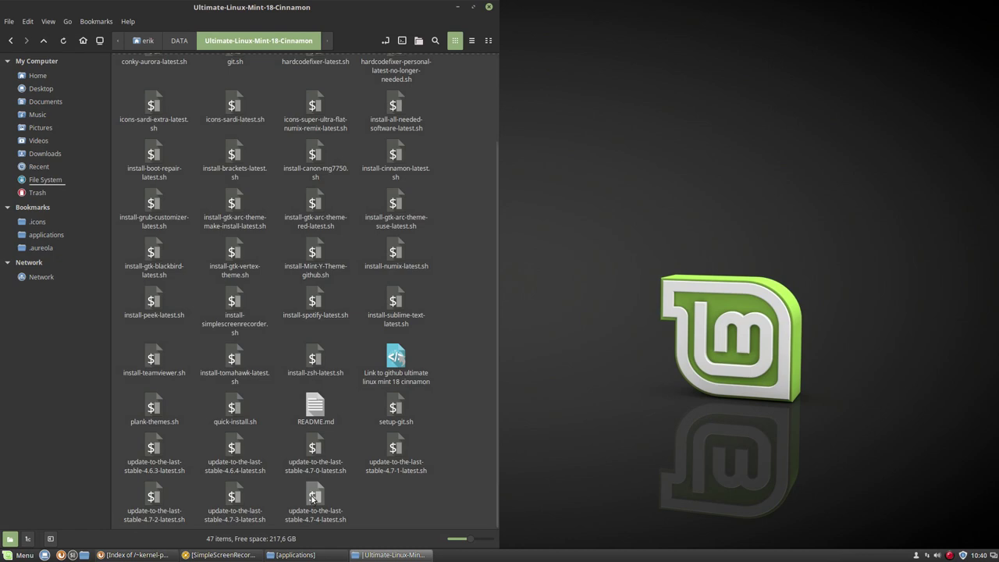
# Step: Launch update-to-the-last-stable-4.7-4-latest.sh and choose to run it in a terminal
pyautogui.click(312, 503)
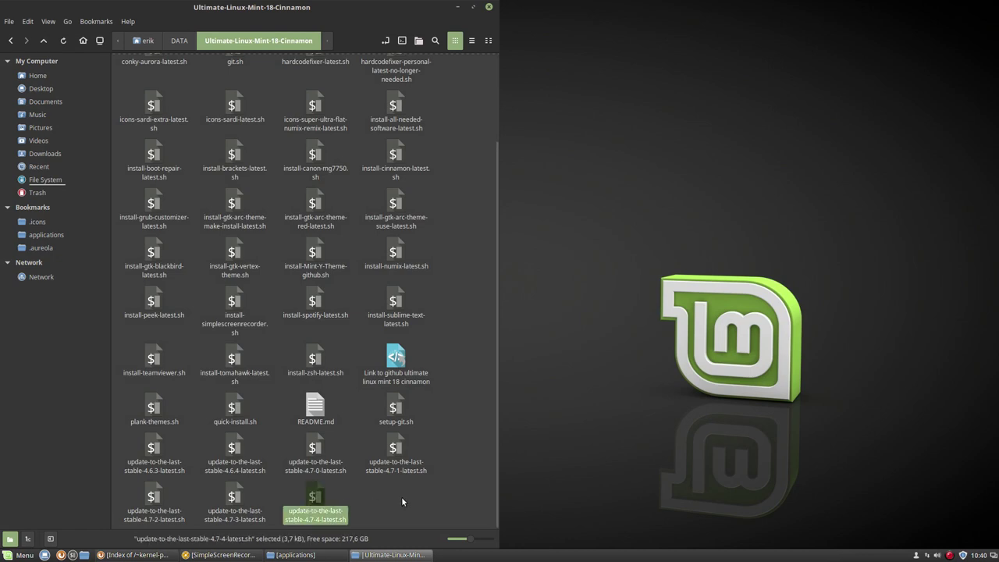
pyautogui.doubleClick(314, 497)
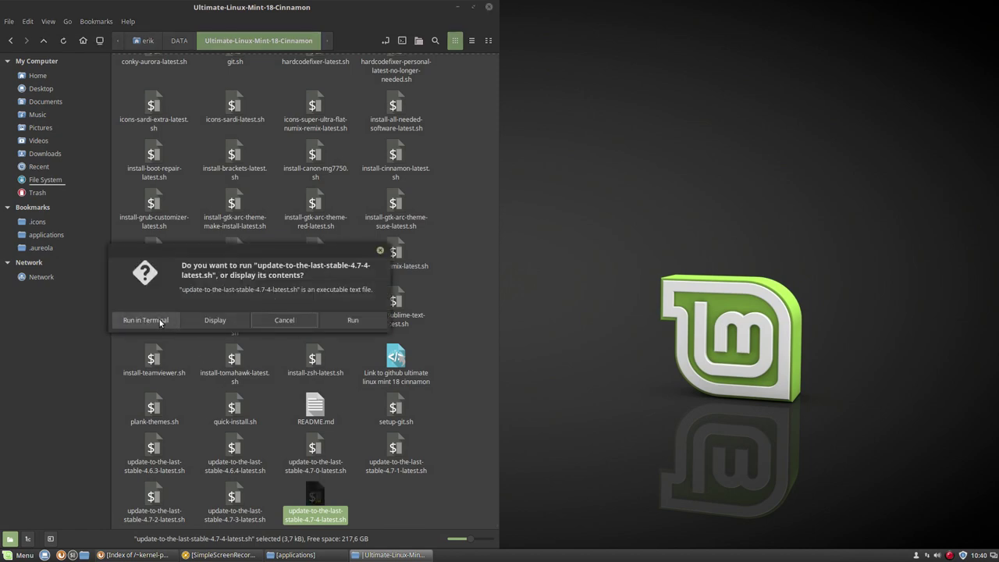
pyautogui.click(164, 321)
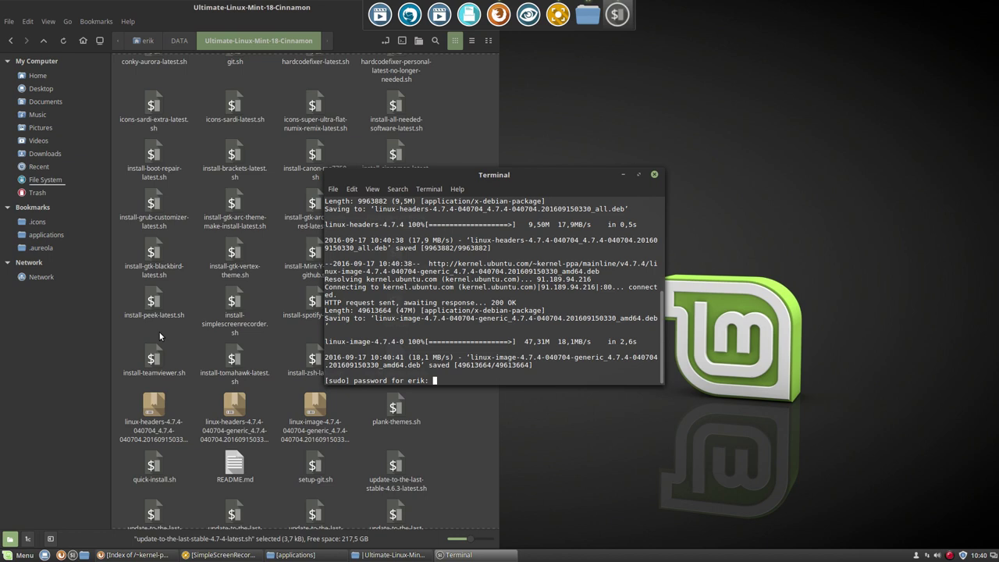
# Step: Submit the sudo password, enlarge the terminal, and stop showing the menubar in new terminals
pyautogui.press('Return')
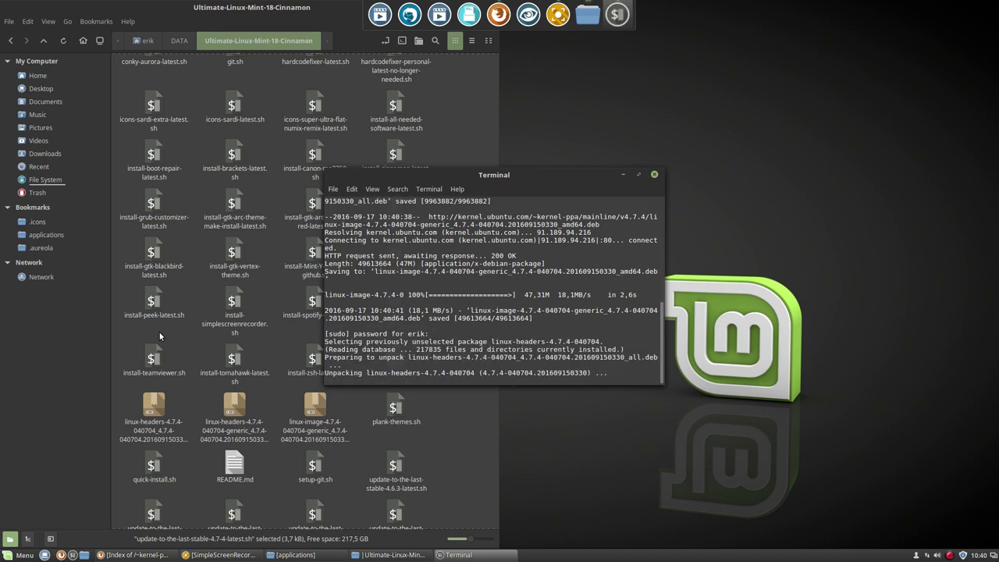
pyautogui.moveTo(485, 176); pyautogui.dragTo(446, 84)
pyautogui.moveTo(624, 293); pyautogui.dragTo(754, 409)
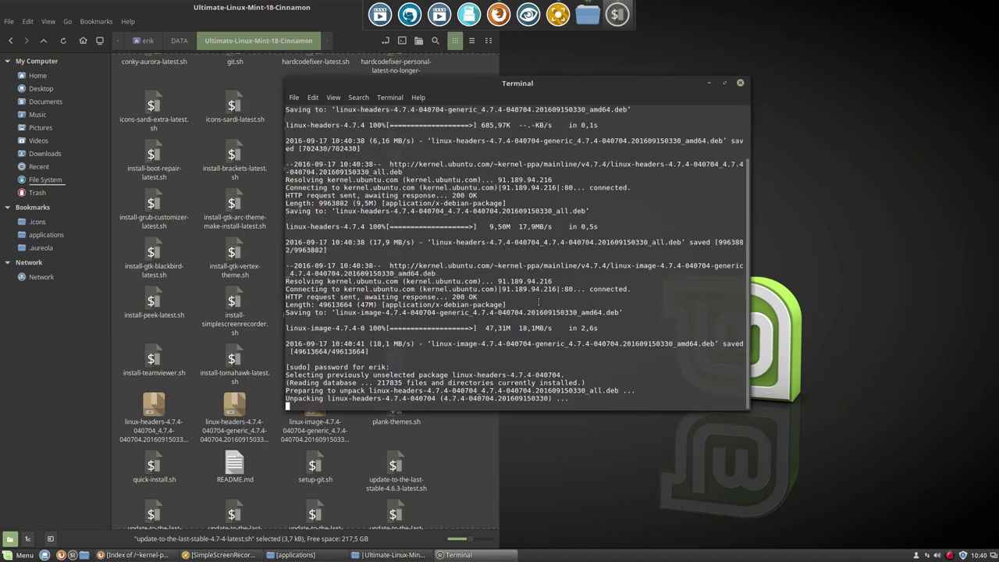
pyautogui.click(313, 98)
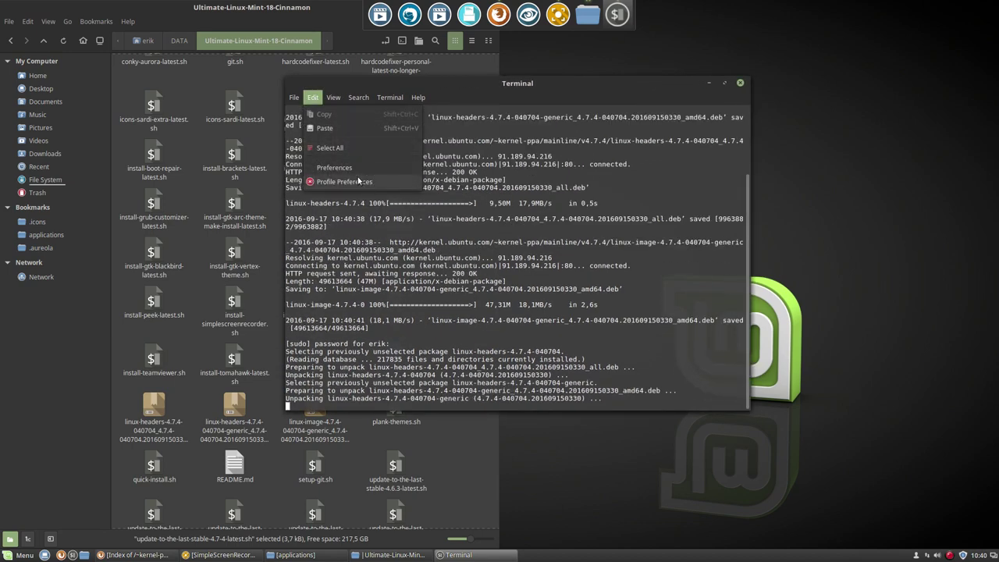
pyautogui.click(355, 181)
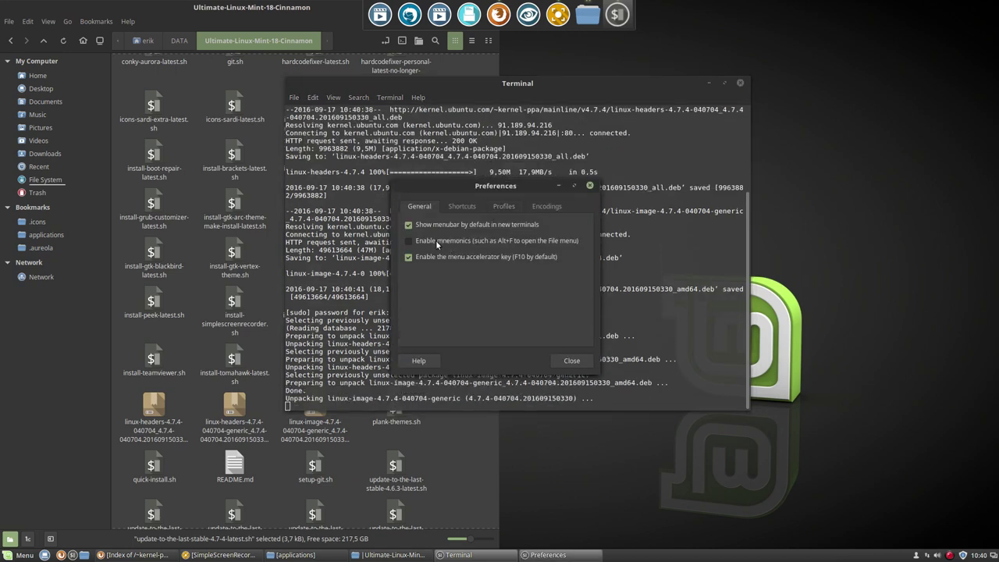
pyautogui.click(445, 225)
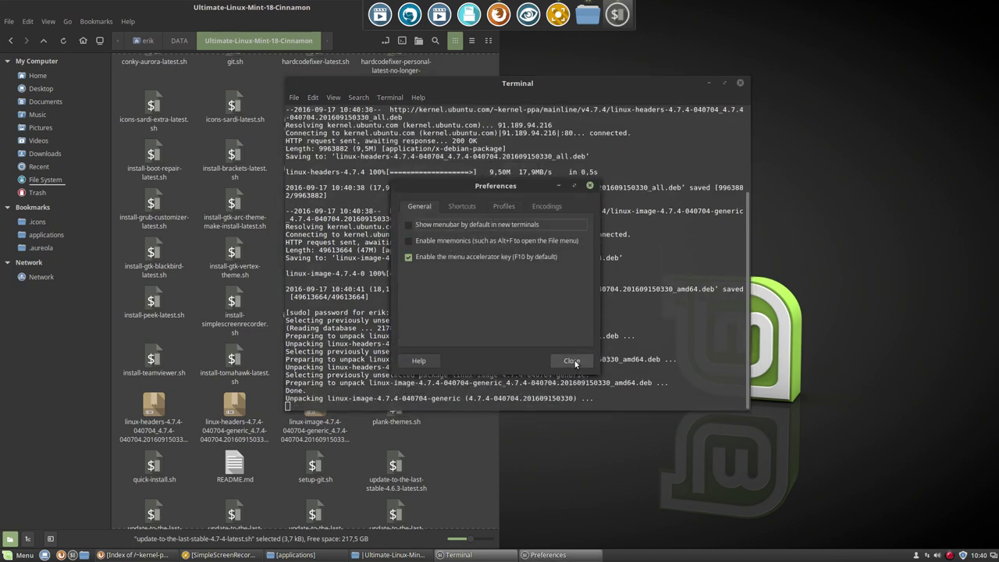
pyautogui.click(572, 360)
# Step: Set the profile to 94 columns with a half-transparent background, then open a second terminal
pyautogui.click(313, 98)
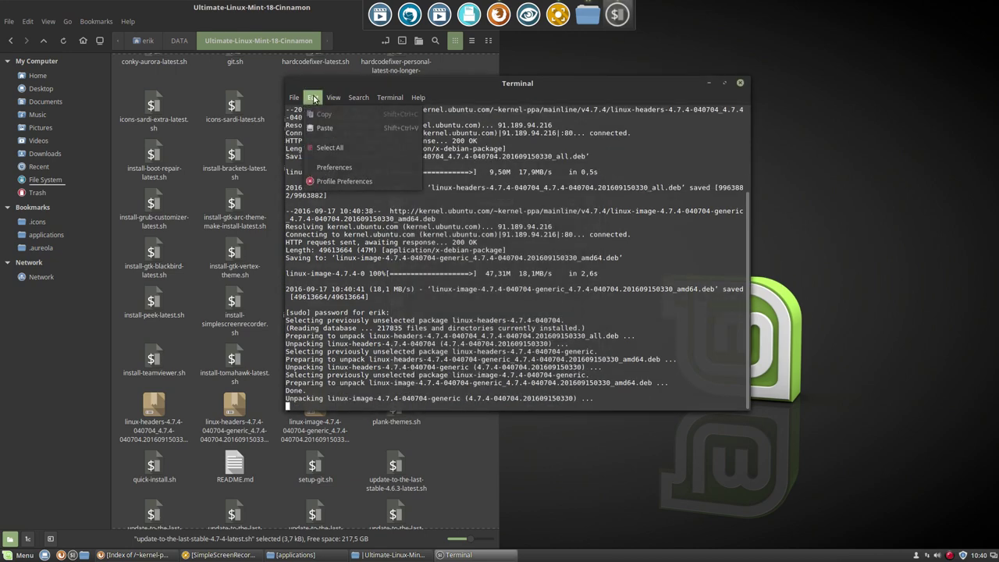
pyautogui.click(335, 182)
pyautogui.click(483, 238)
pyautogui.click(483, 238)
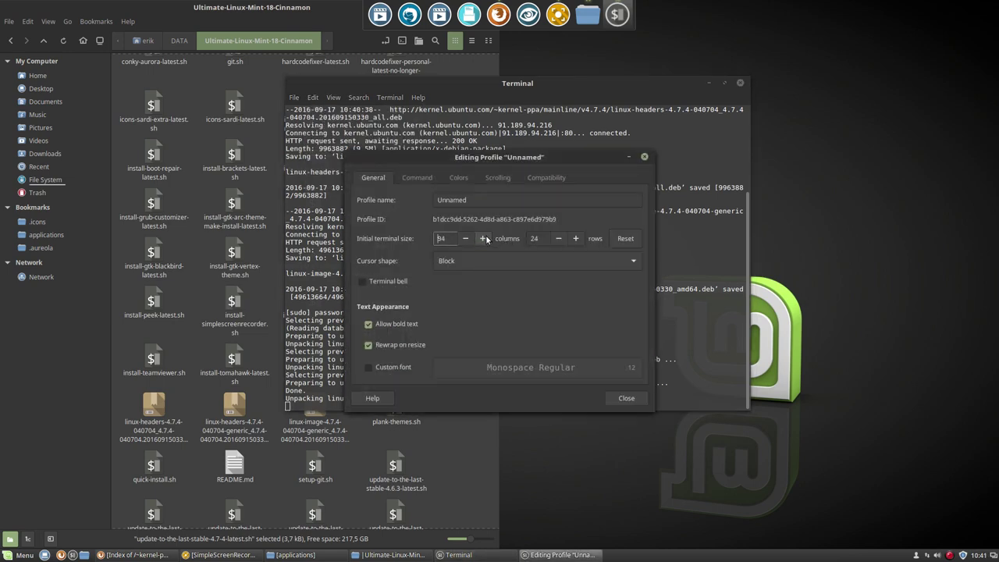
pyautogui.click(417, 178)
pyautogui.click(457, 178)
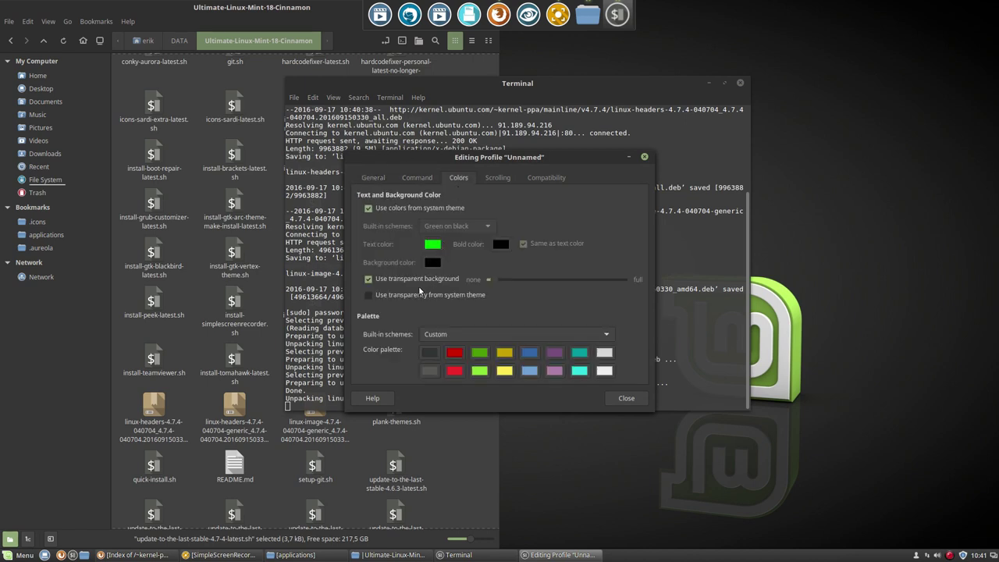
pyautogui.moveTo(488, 279); pyautogui.dragTo(523, 287)
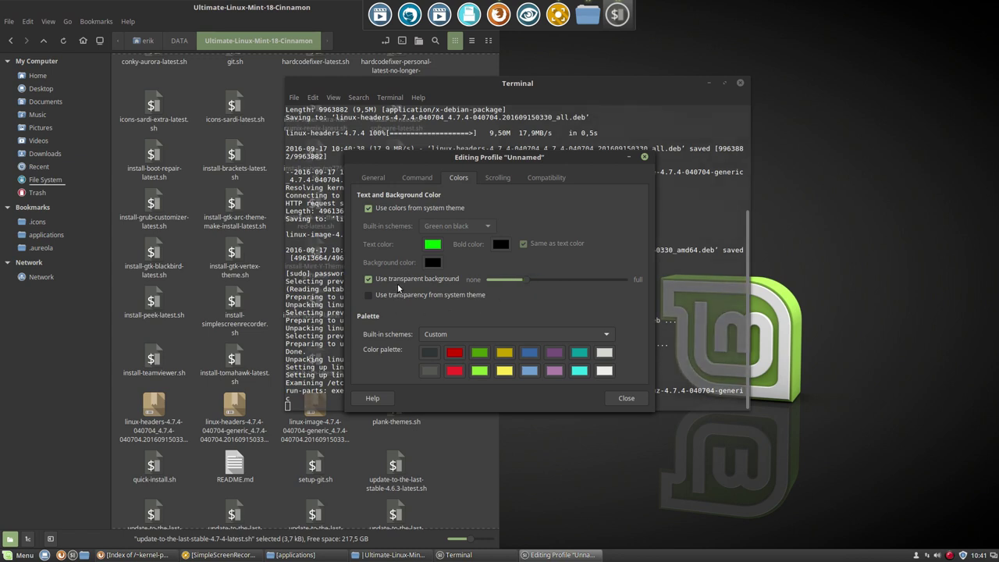
pyautogui.click(497, 178)
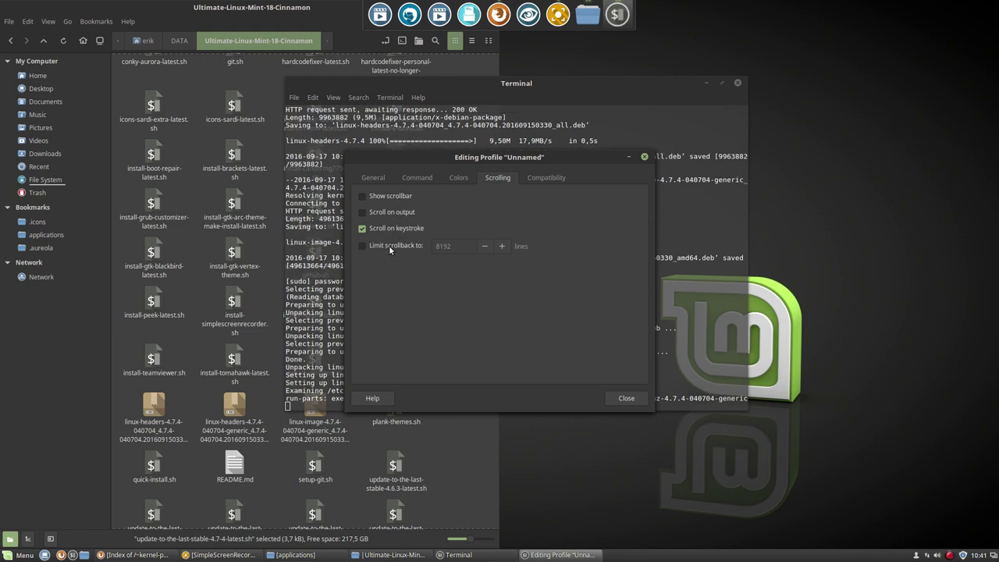
pyautogui.click(644, 157)
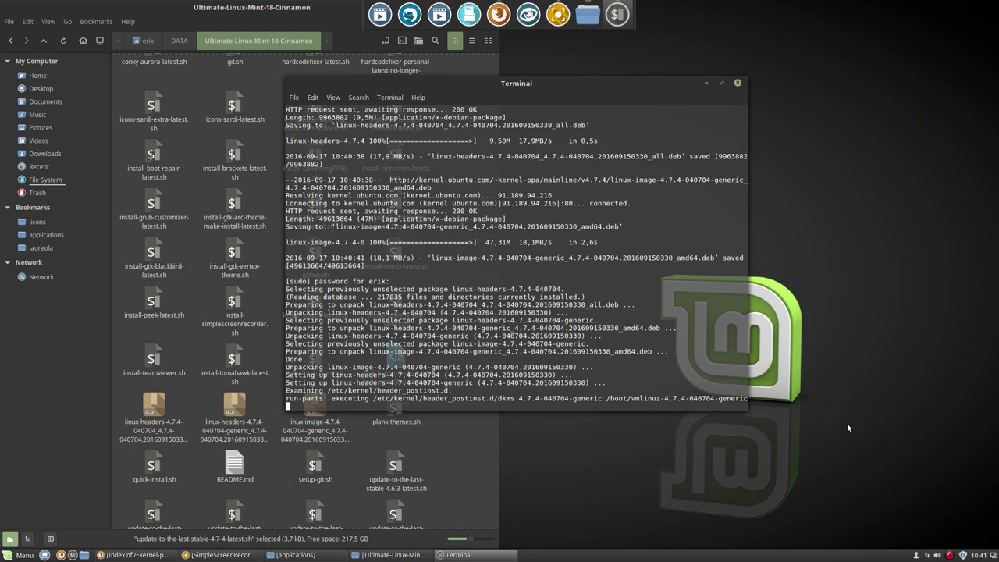
pyautogui.hotkey('ctrl', 'alt', 't')
# Step: Give the terminal profile a custom Monospace Regular size 14 font
pyautogui.moveTo(453, 186); pyautogui.dragTo(224, 244)
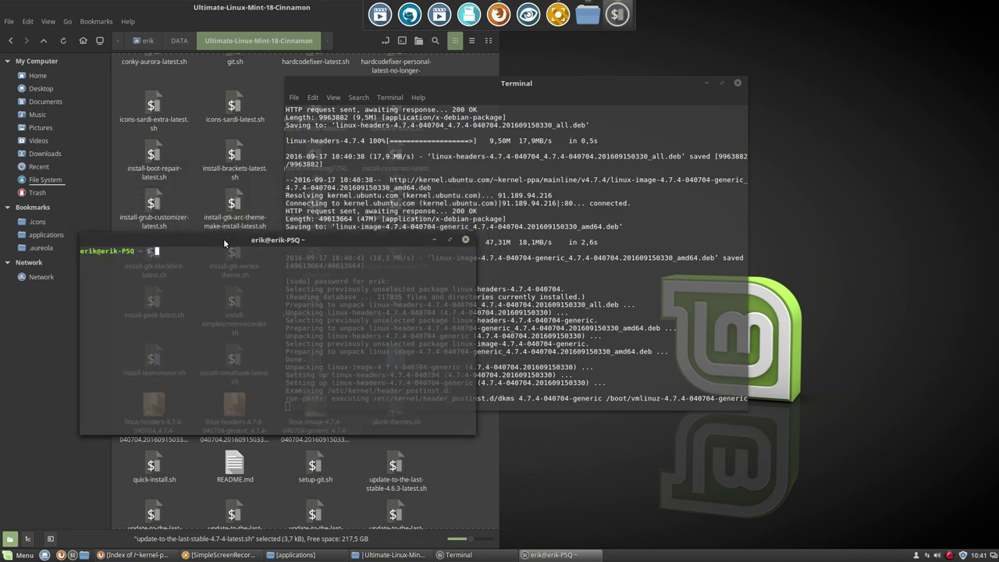
pyautogui.rightClick(207, 259)
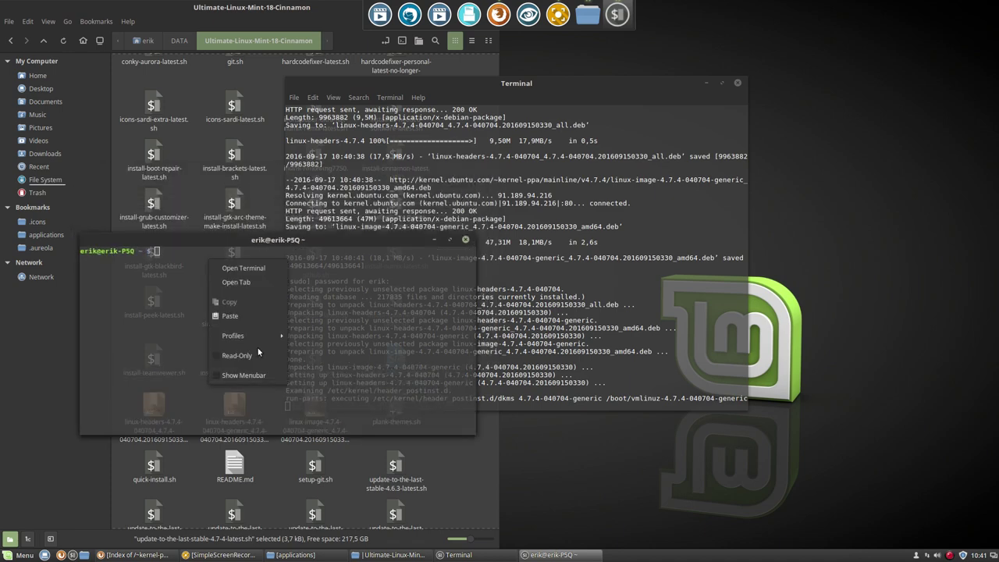
pyautogui.moveTo(282, 337)
pyautogui.click(347, 356)
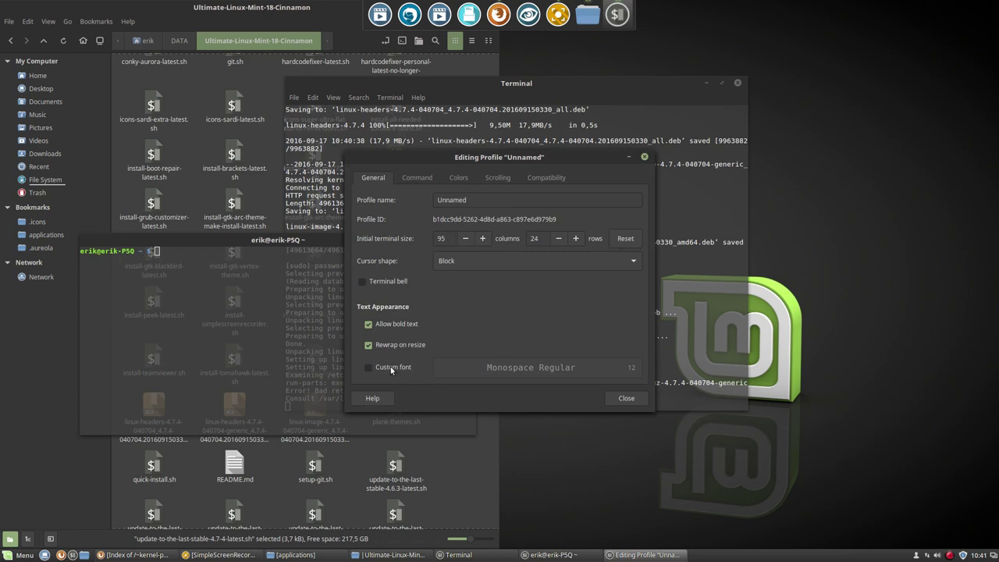
pyautogui.click(391, 368)
pyautogui.click(636, 367)
pyautogui.click(593, 388)
pyautogui.click(592, 388)
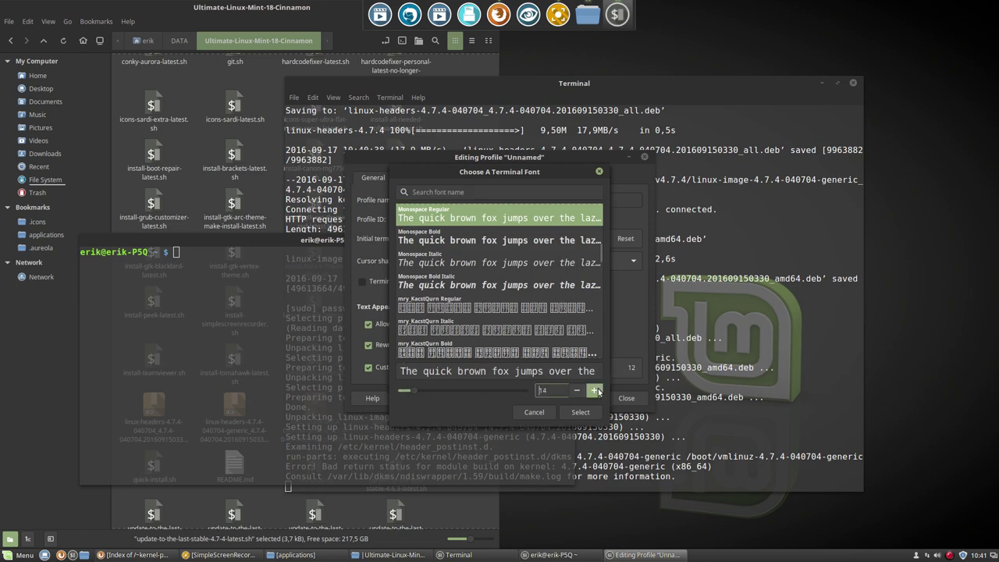
pyautogui.click(578, 412)
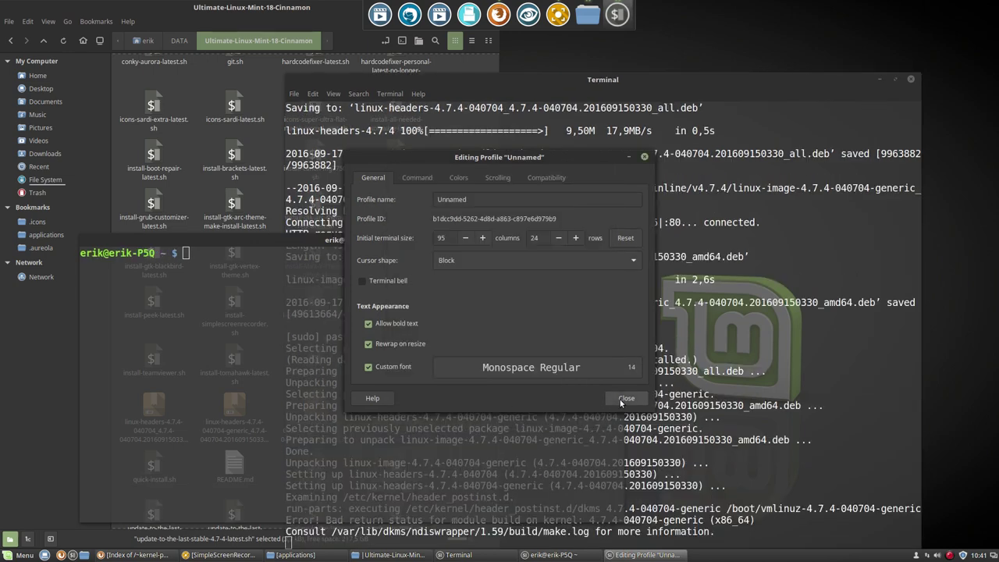
pyautogui.click(626, 397)
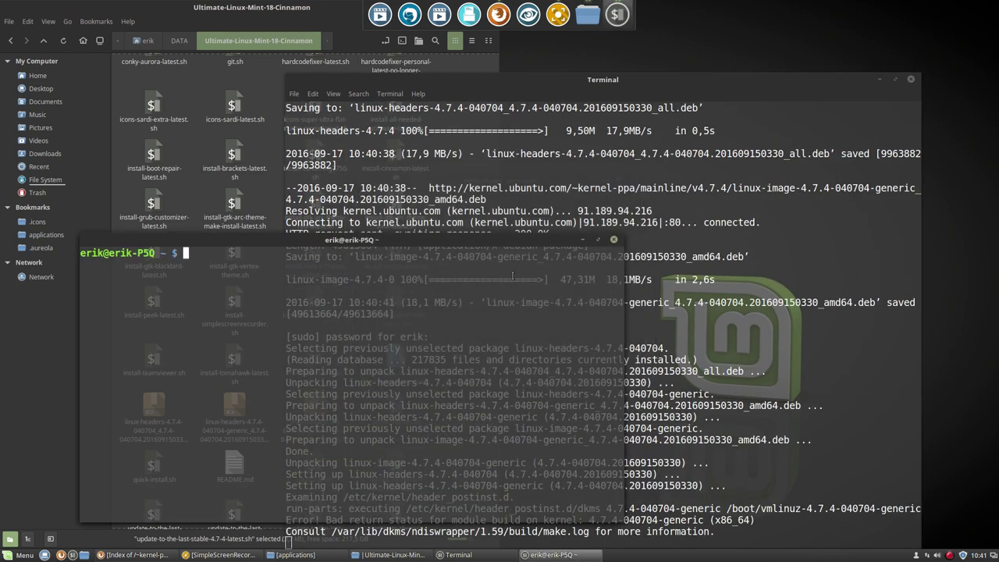
# Step: Close the extra terminal, review the kernel install errors, and open the application menu
pyautogui.click(613, 240)
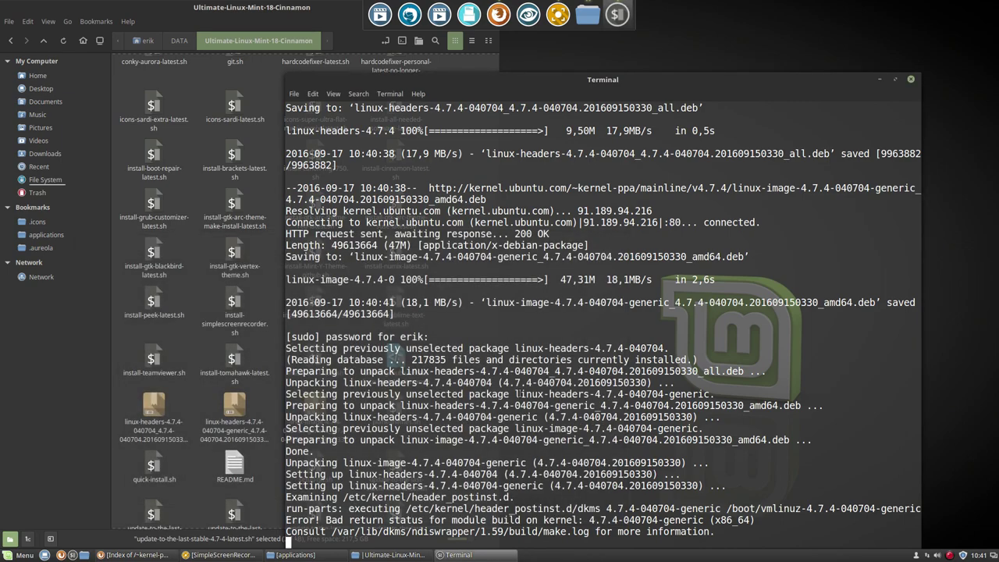
pyautogui.moveTo(575, 78); pyautogui.dragTo(547, 33)
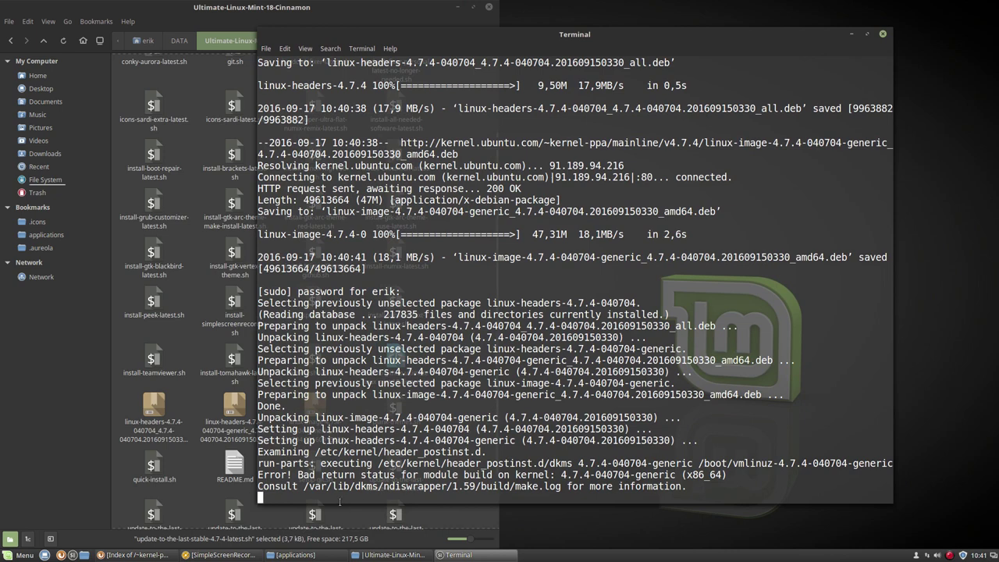
pyautogui.moveTo(301, 474); pyautogui.dragTo(258, 474)
pyautogui.click(383, 475)
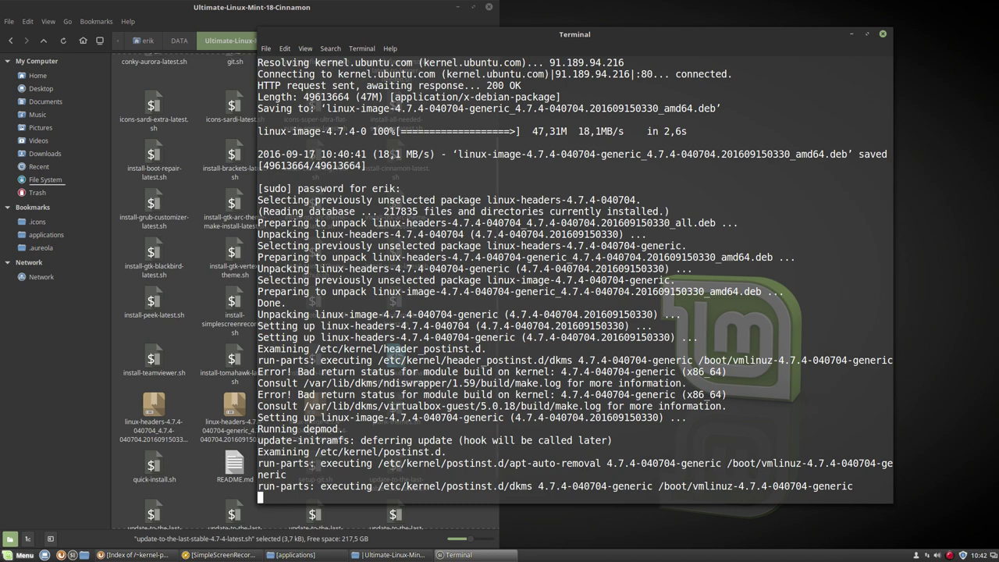
pyautogui.click(17, 554)
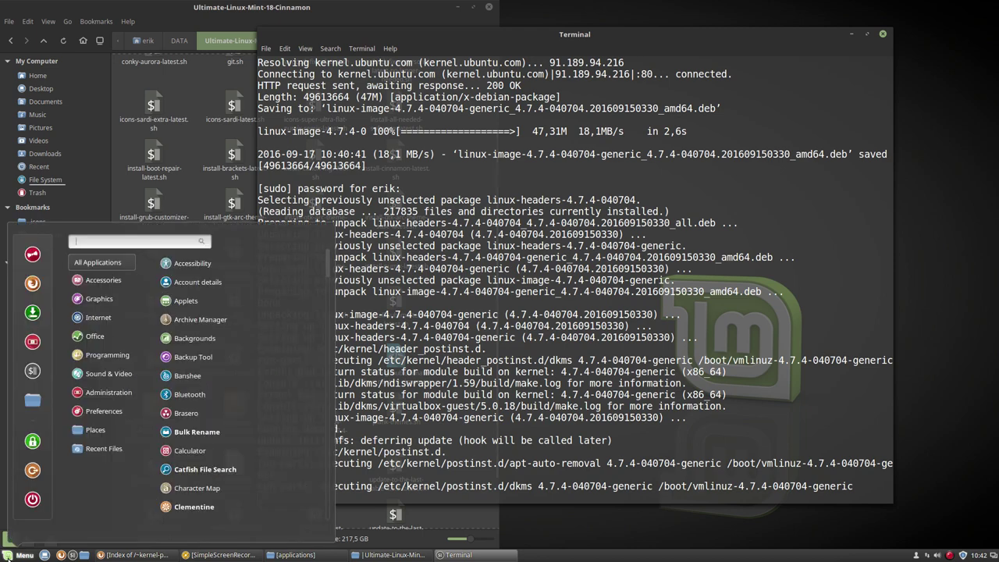
# Step: Set the Menu applet's custom icon to .icons/Sardi/scalable/places/start-here-linuxmint.svg
pyautogui.rightClick(16, 554)
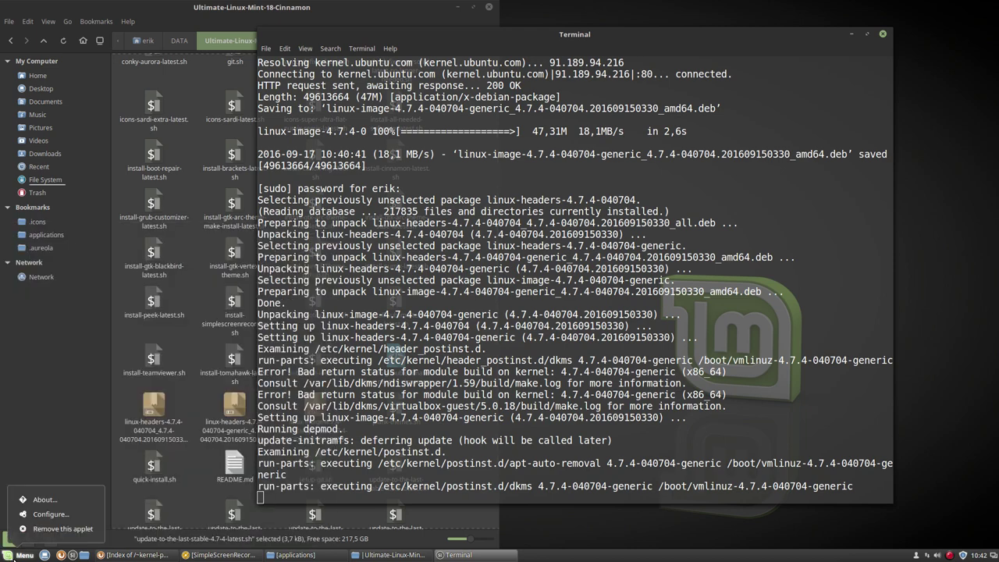
pyautogui.click(52, 514)
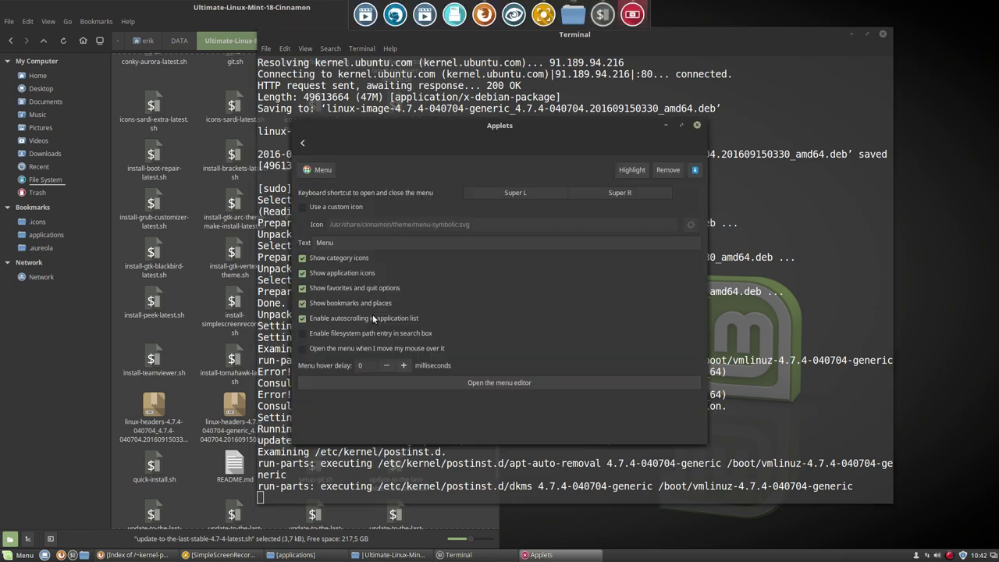
pyautogui.click(323, 208)
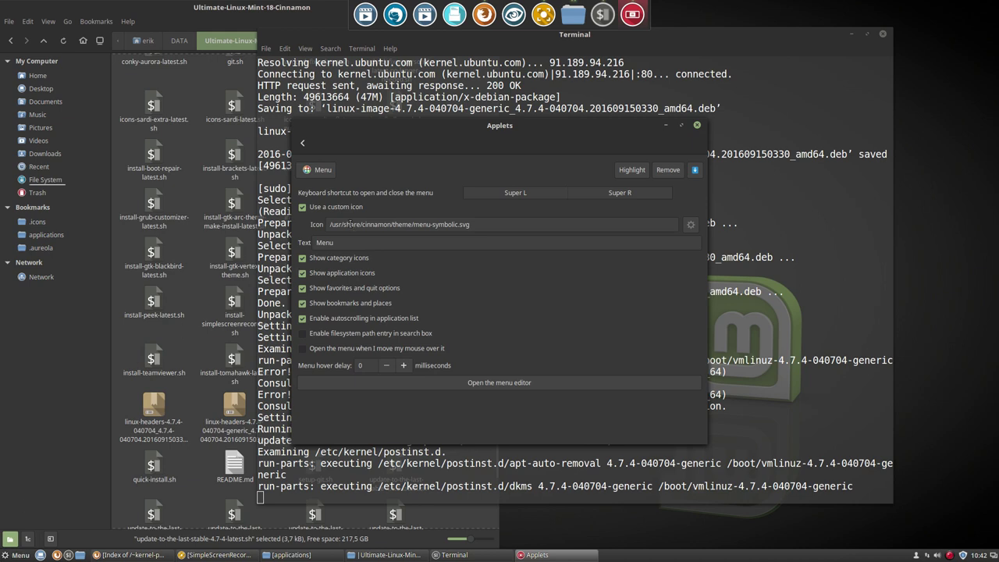
pyautogui.click(690, 225)
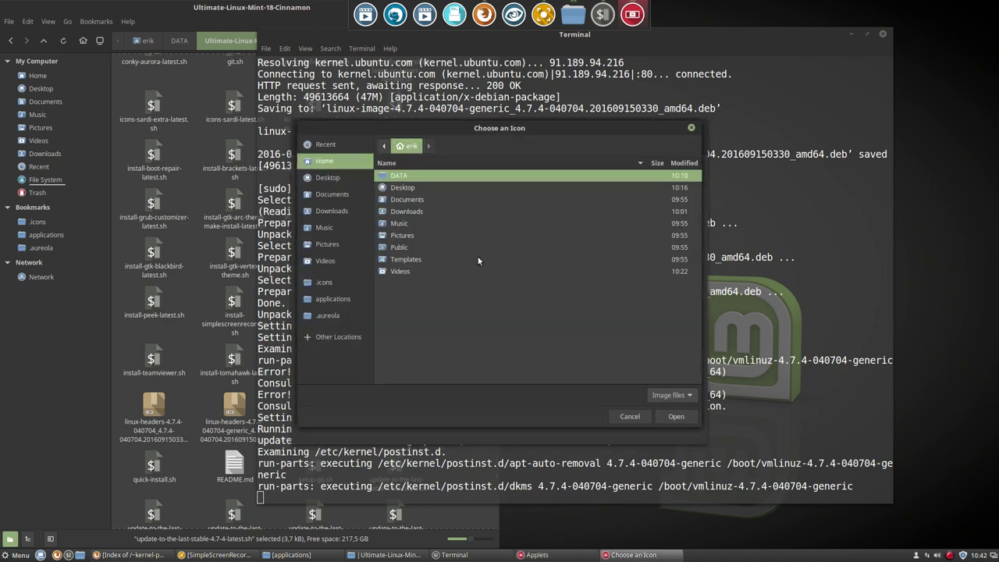
pyautogui.click(338, 284)
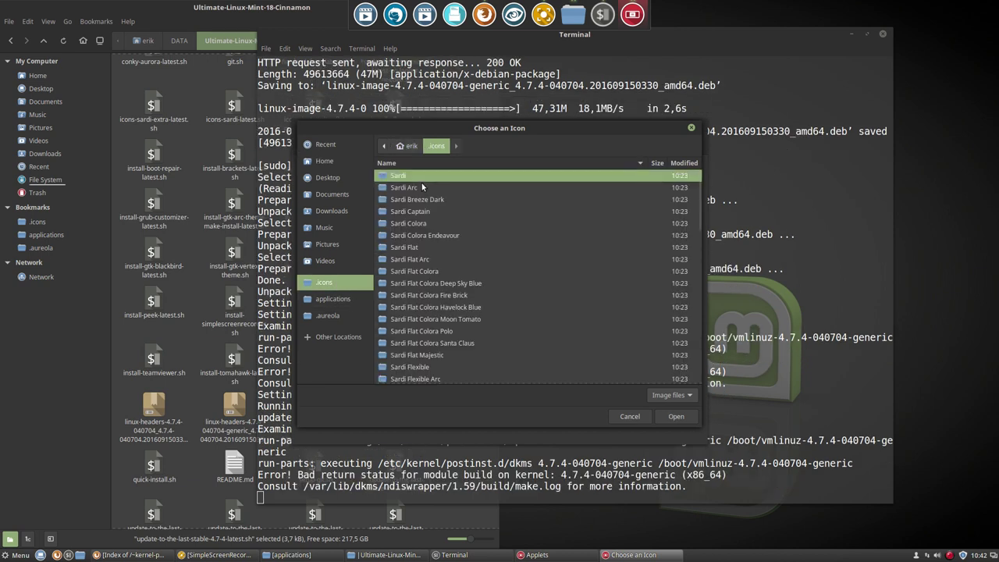
pyautogui.doubleClick(420, 178)
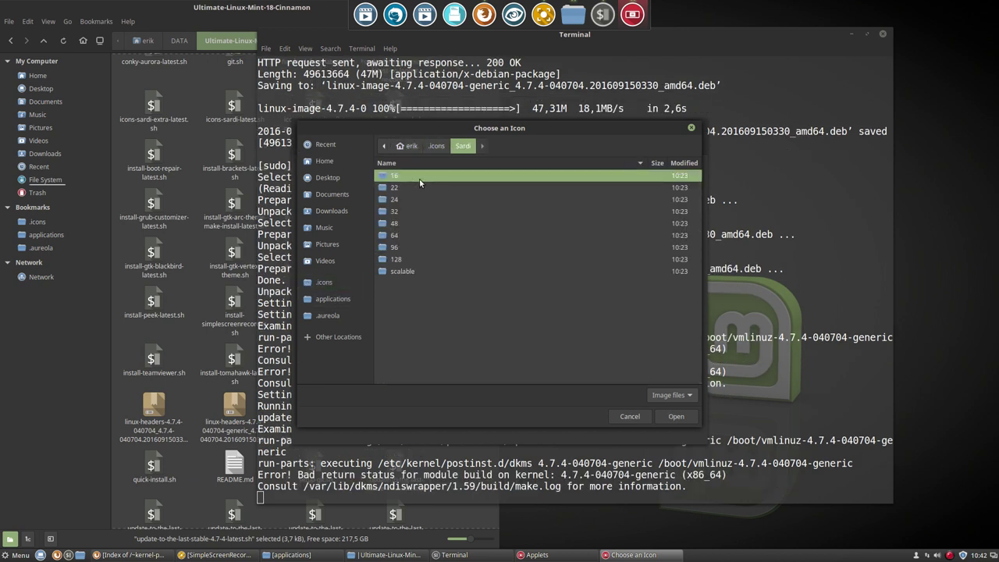
pyautogui.doubleClick(403, 271)
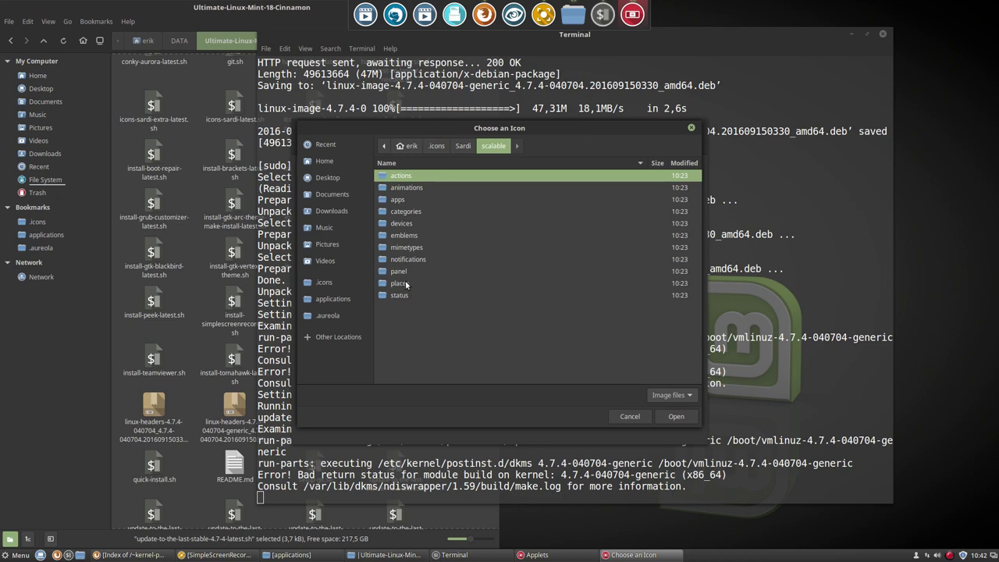
pyautogui.doubleClick(401, 283)
pyautogui.scroll(-15, 442, 313)
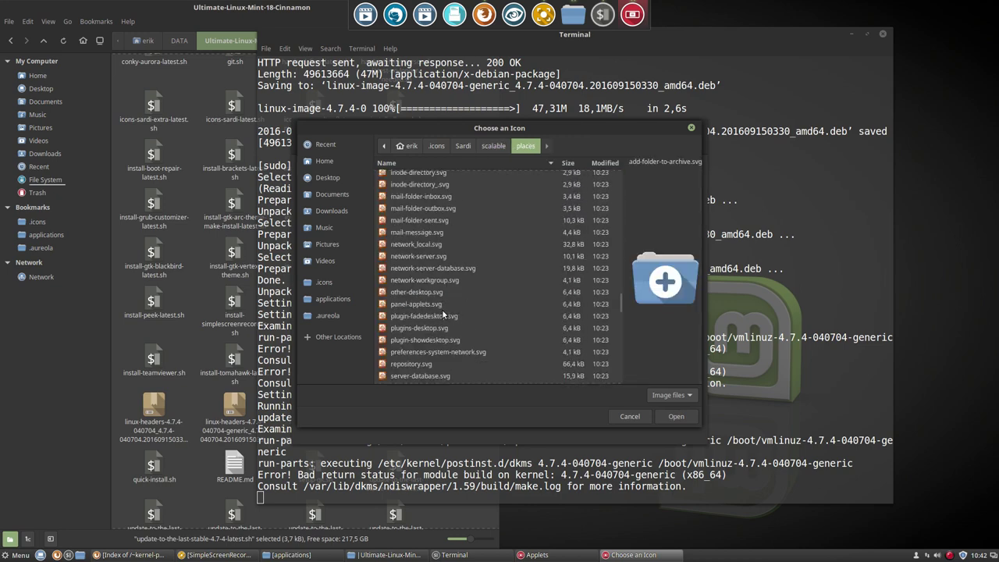
pyautogui.click(430, 255)
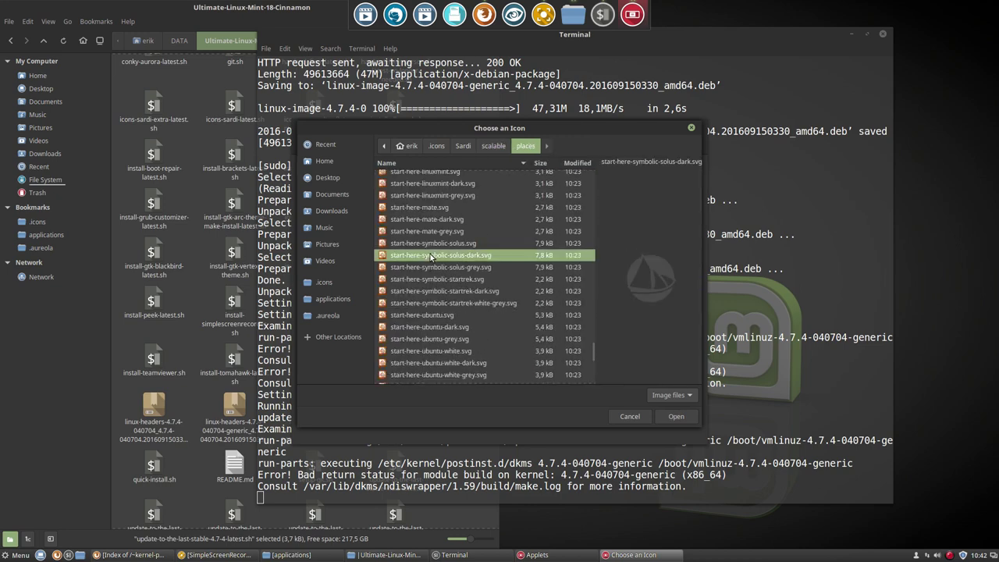
pyautogui.press('Up')
pyautogui.press('Up')
pyautogui.press('Up')
pyautogui.press('Up')
pyautogui.press('Up')
pyautogui.press('Up')
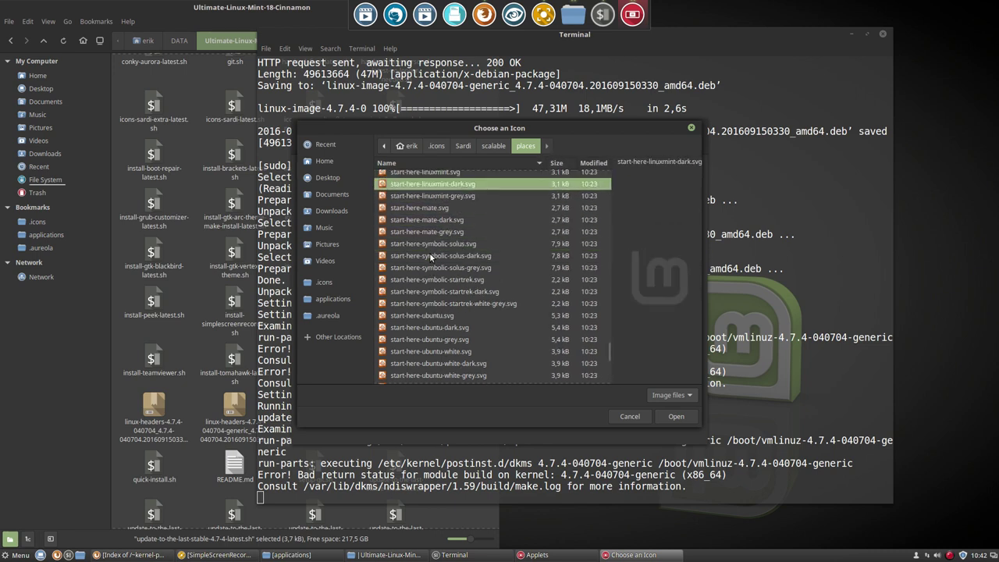
pyautogui.press('Up')
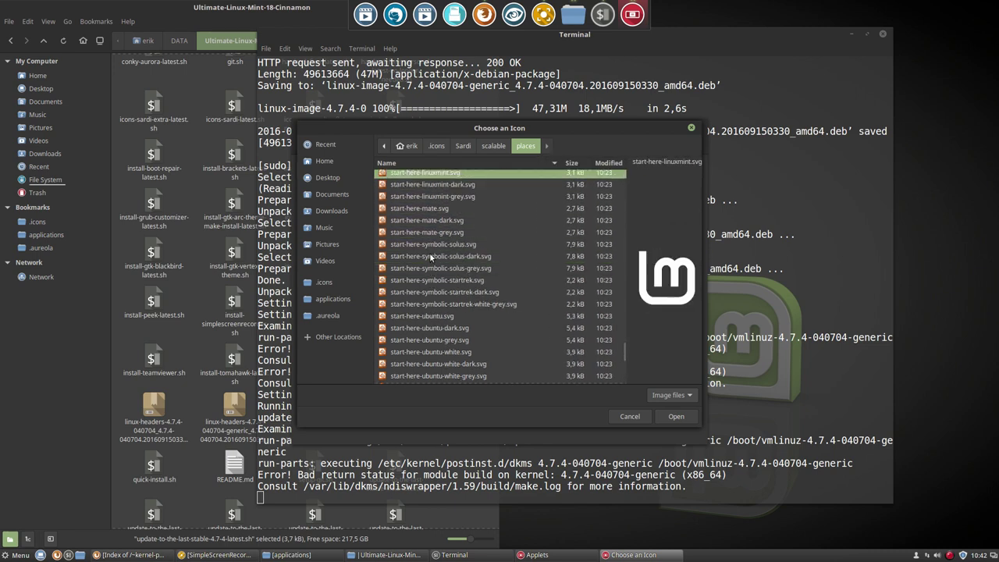
pyautogui.click(676, 418)
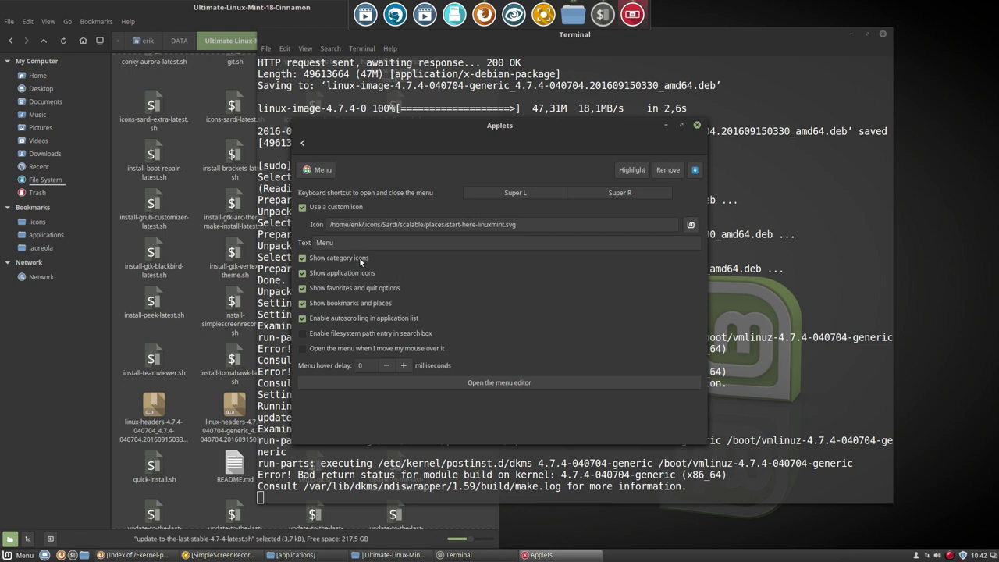
# Step: Replace the menu label 'Menu' with 'Linux Mint 18 Cinnamon' and close System Settings
pyautogui.doubleClick(339, 242)
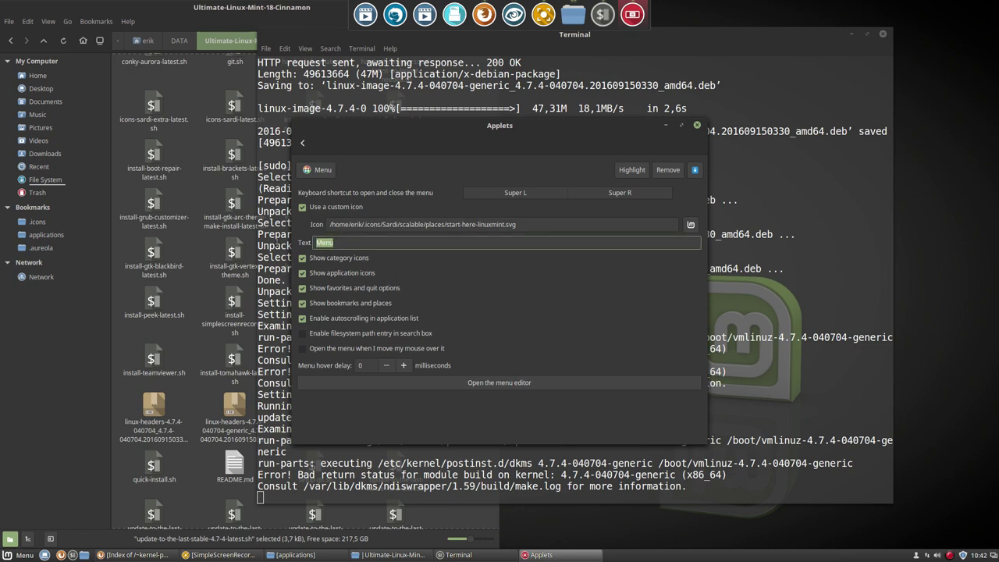
pyautogui.write('Lin')
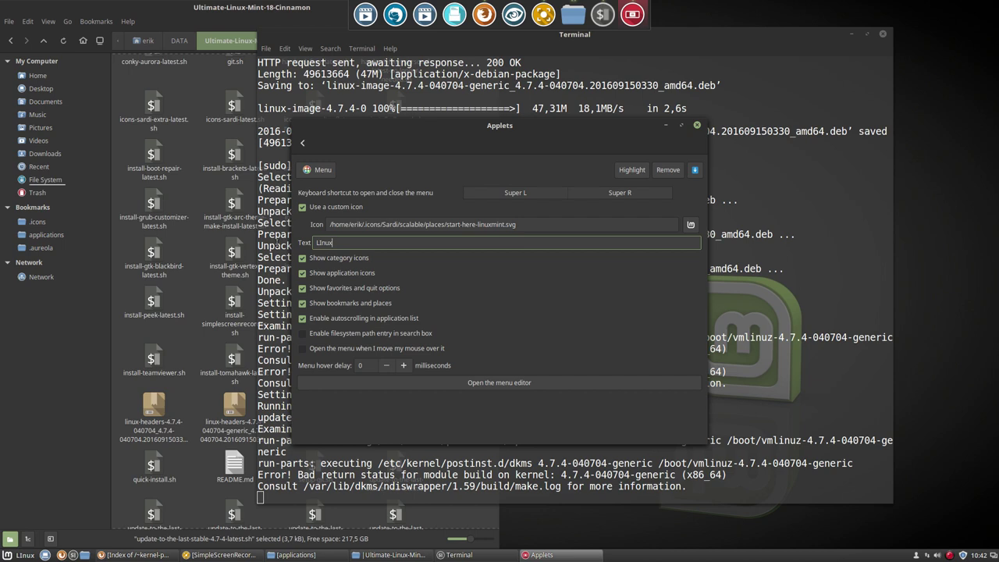
pyautogui.write('ux Min')
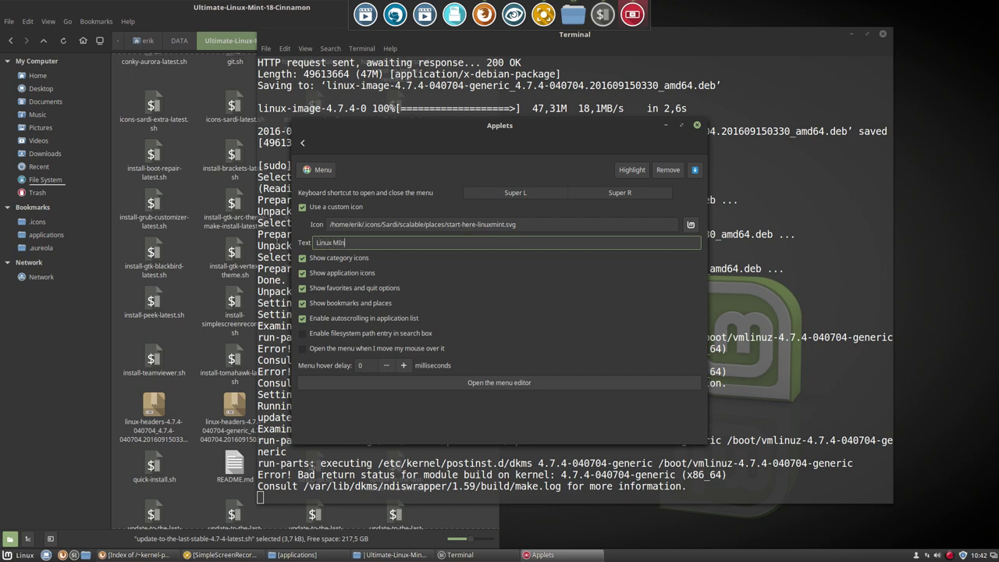
pyautogui.write('t 18 Cinnamon')
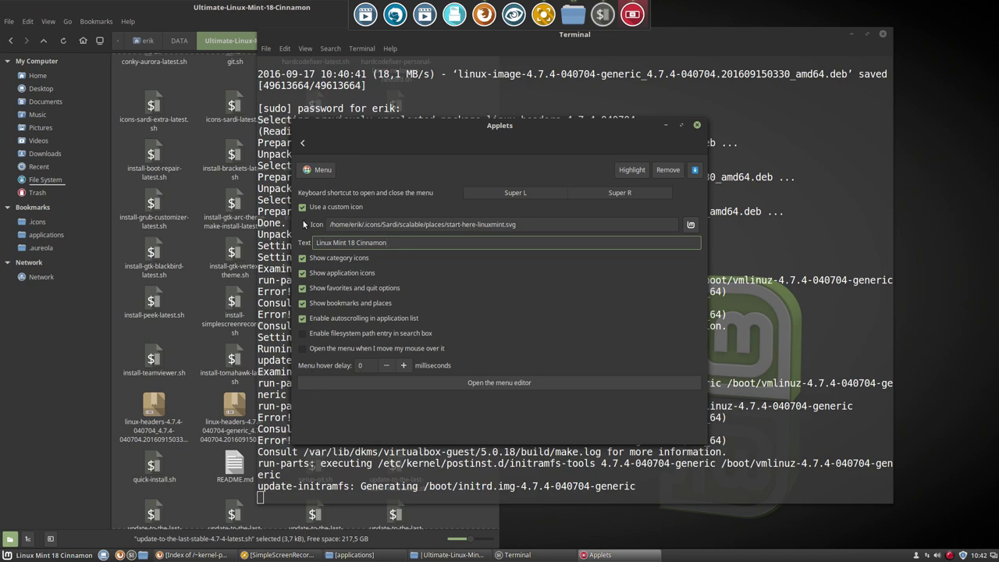
pyautogui.click(302, 144)
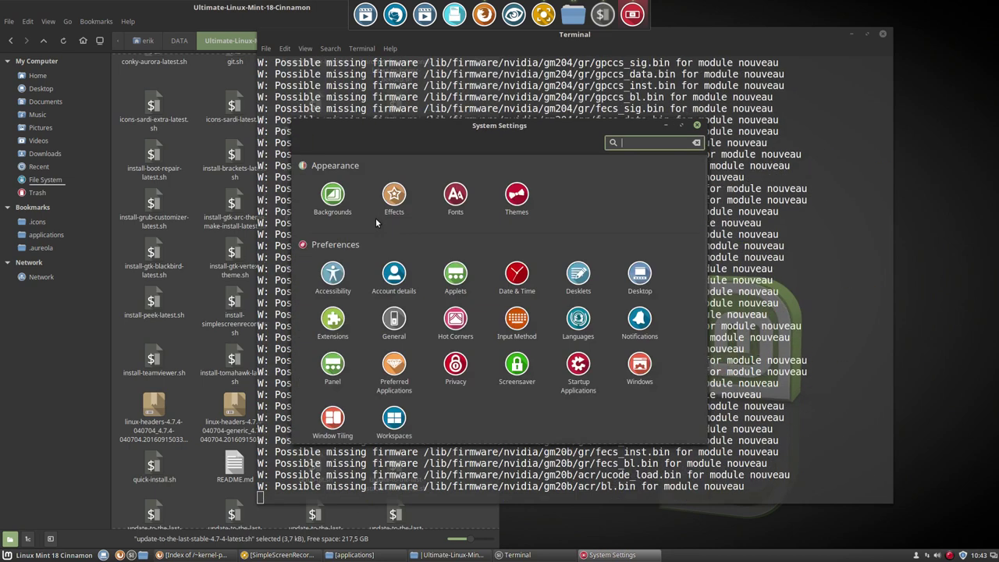
pyautogui.click(697, 125)
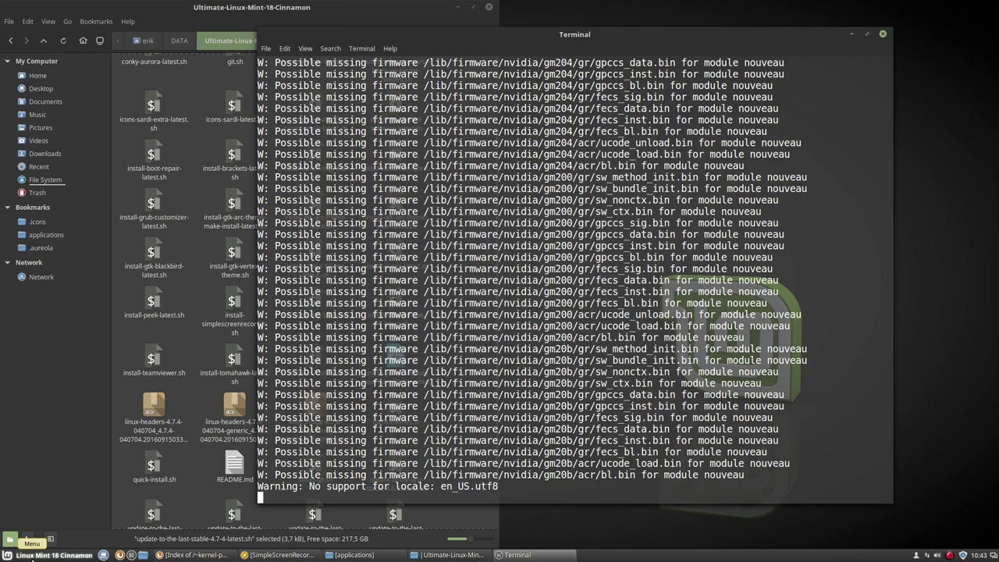
# Step: Open Update Manager, accept the update policy and local-mirror prompt, and authenticate for Software Sources
pyautogui.click(965, 556)
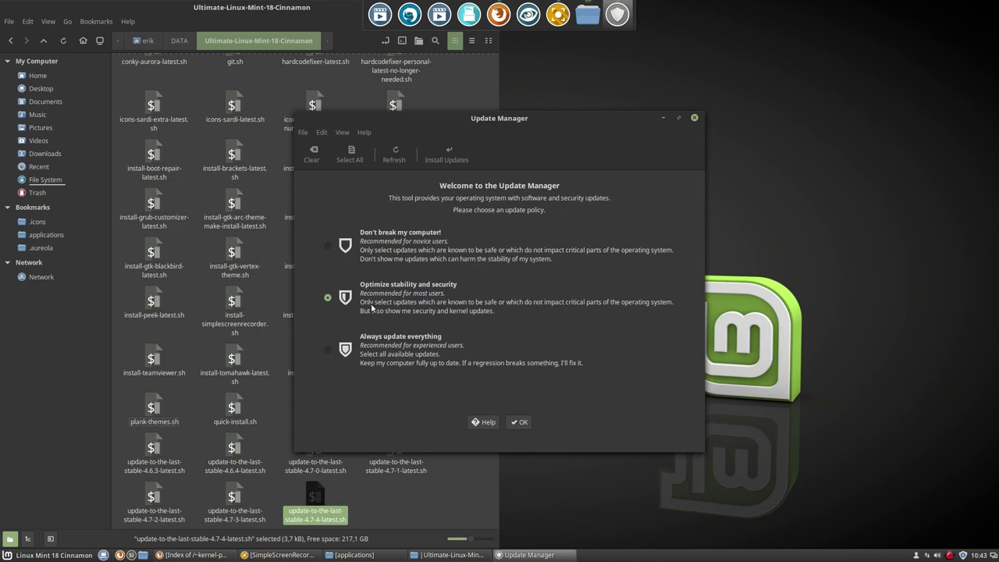
pyautogui.click(519, 422)
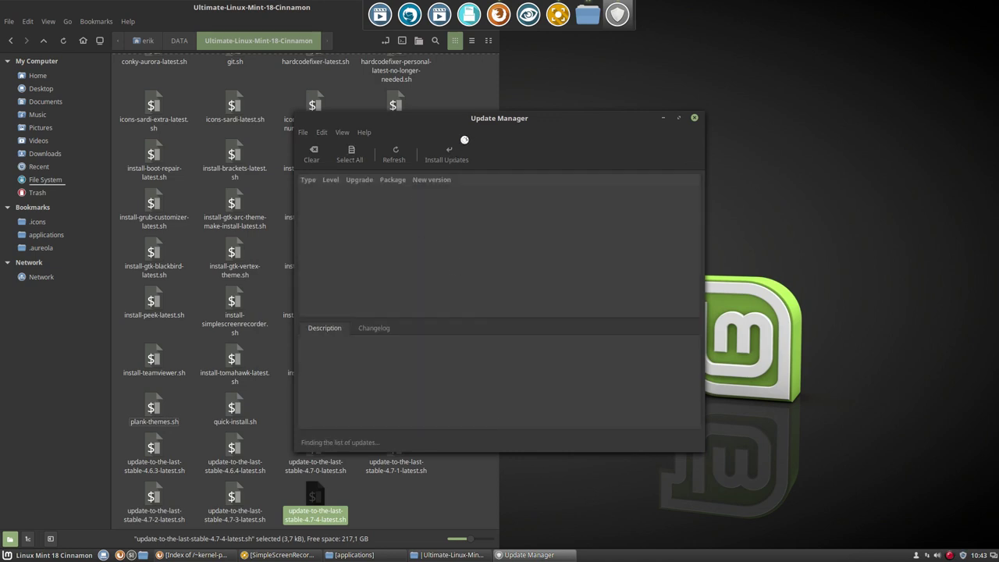
pyautogui.moveTo(514, 118); pyautogui.dragTo(702, 99)
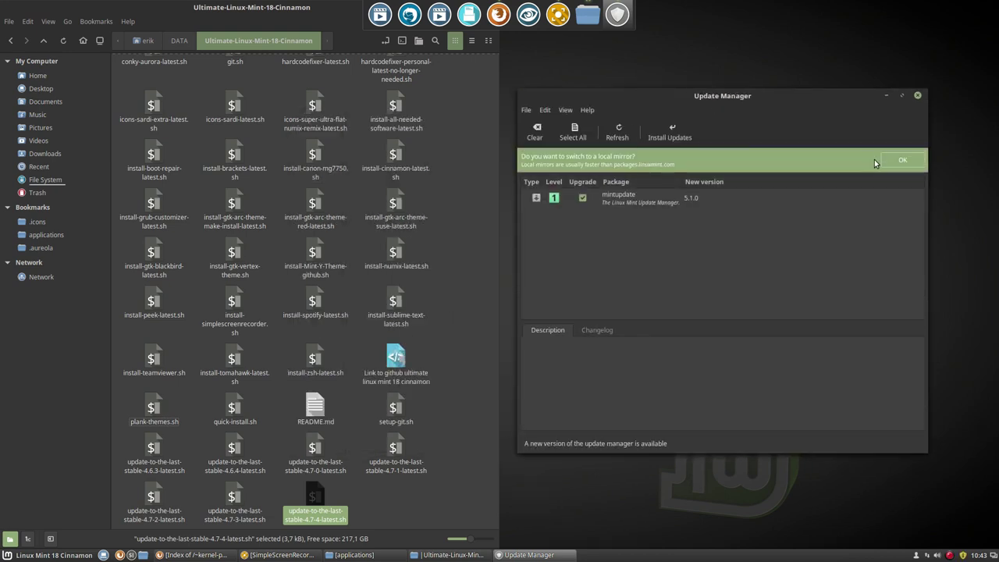
pyautogui.click(899, 162)
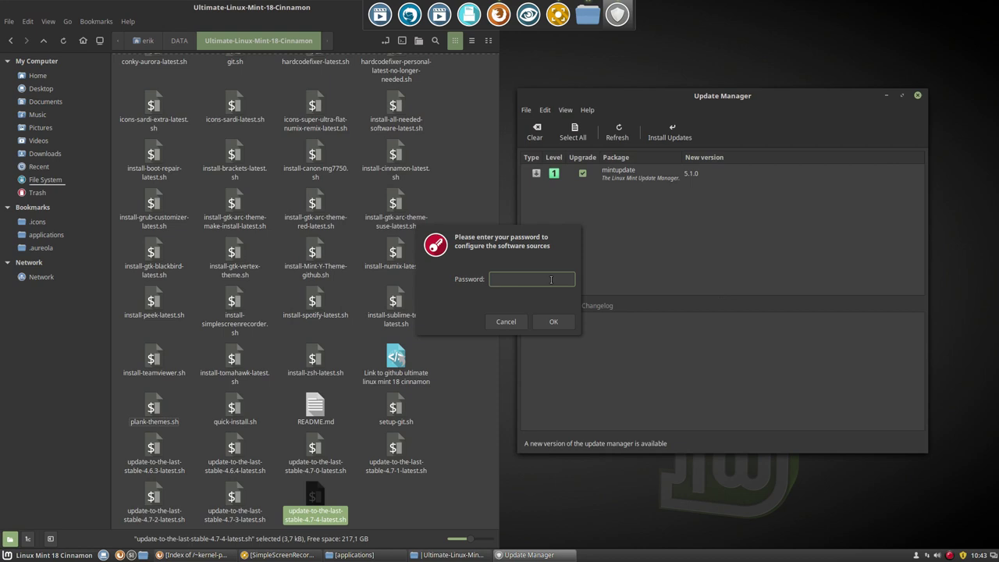
pyautogui.press('Return')
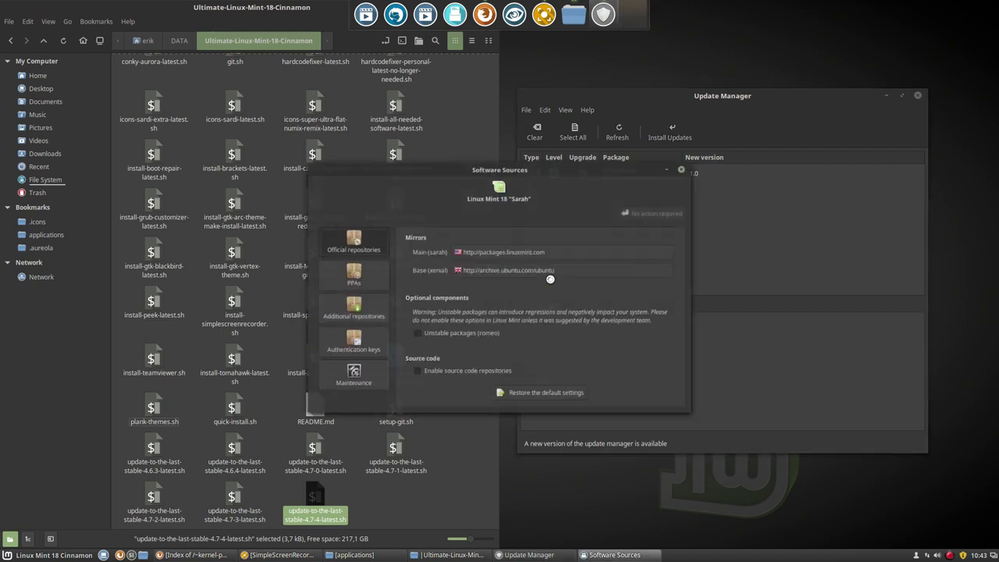
# Step: Use mint-mirror.gwendallebihan.net as Main and ubuntu-archive.mirror.nucleus.be as Base, then refresh the cache
pyautogui.click(541, 249)
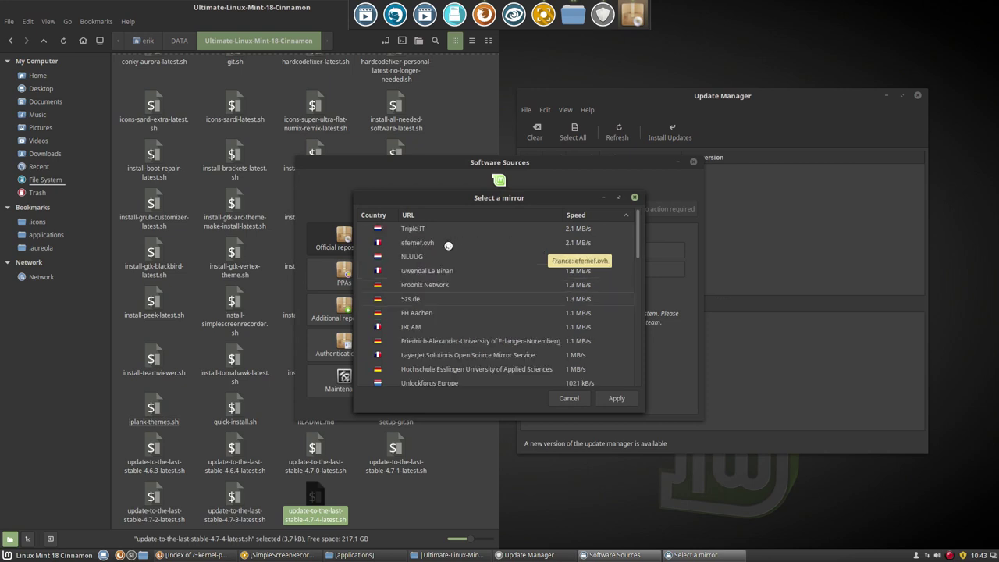
pyautogui.click(437, 272)
pyautogui.click(616, 399)
pyautogui.click(520, 268)
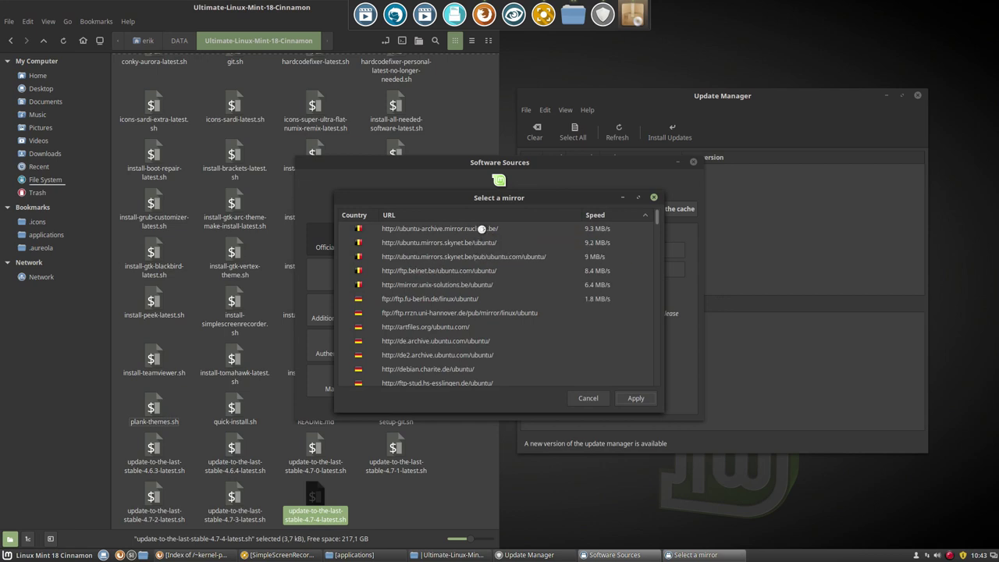
pyautogui.click(484, 225)
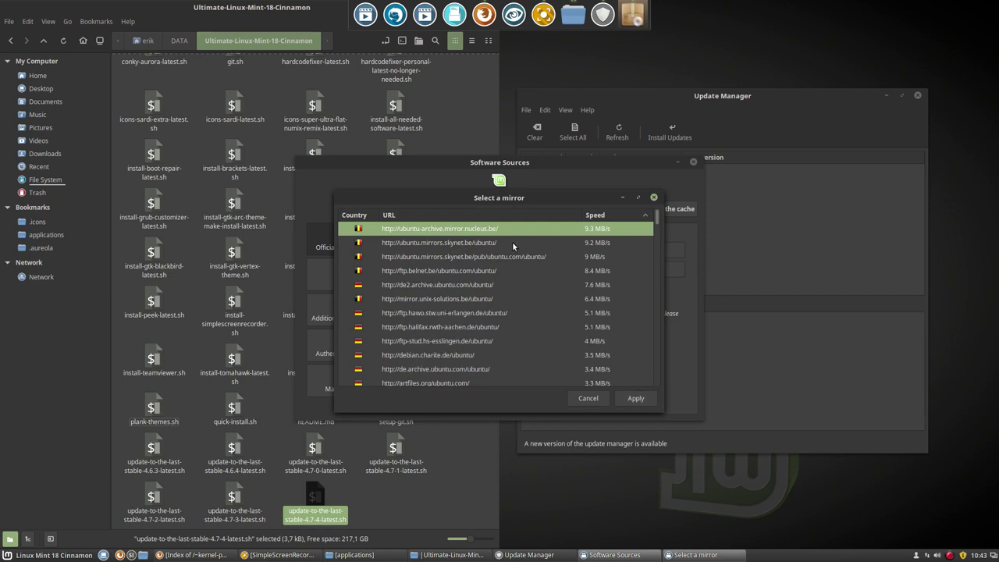
pyautogui.click(635, 399)
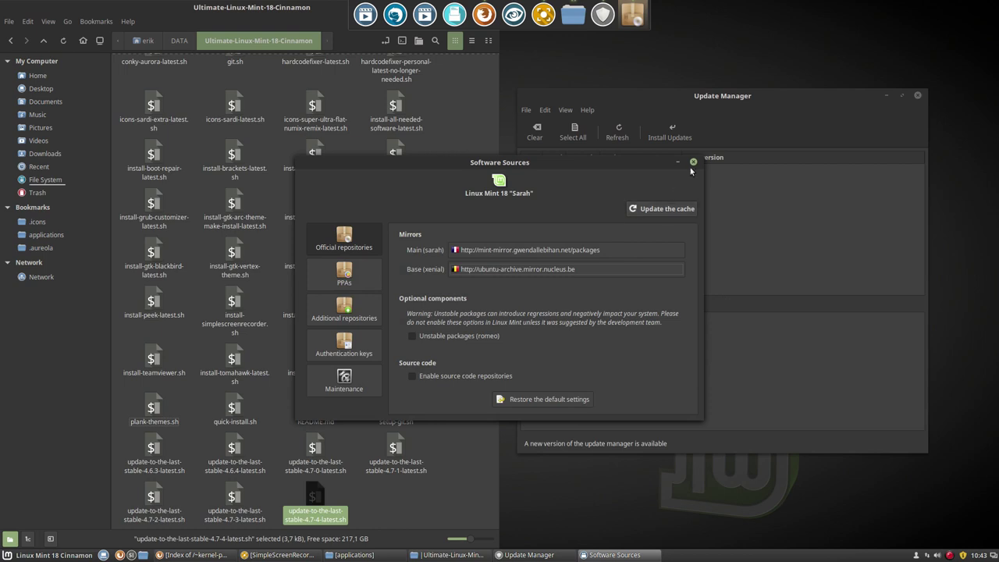
pyautogui.click(675, 207)
# Step: Close Software Sources, authenticate to install mintupdate 5.1.0, then open the applications menu
pyautogui.click(693, 162)
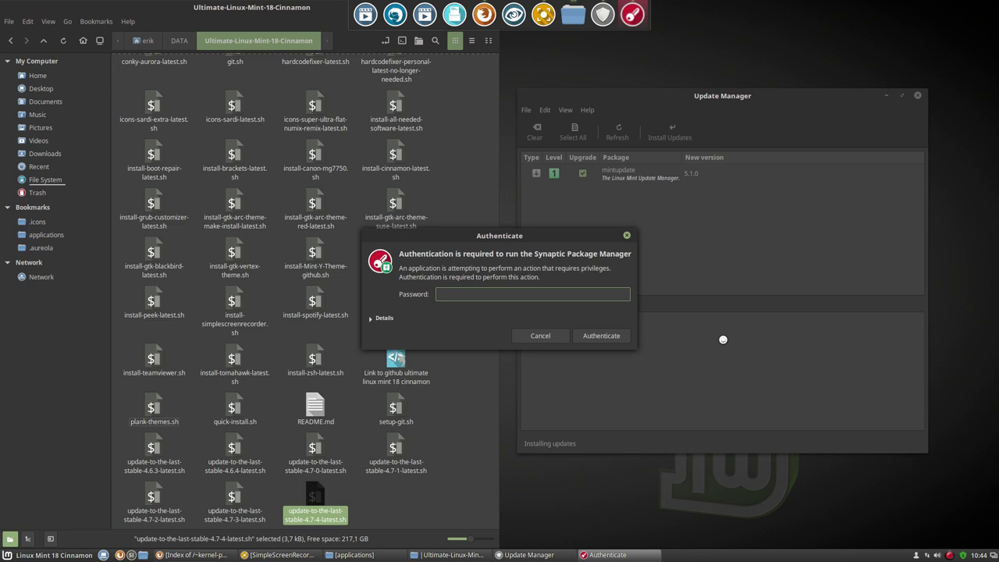
pyautogui.write('••')
pyautogui.press('Return')
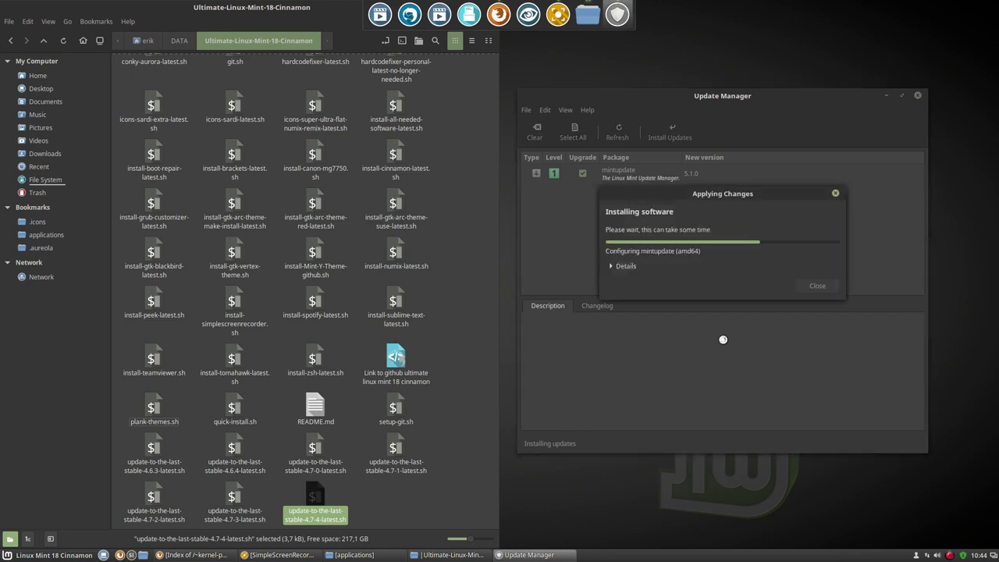
pyautogui.press('super')
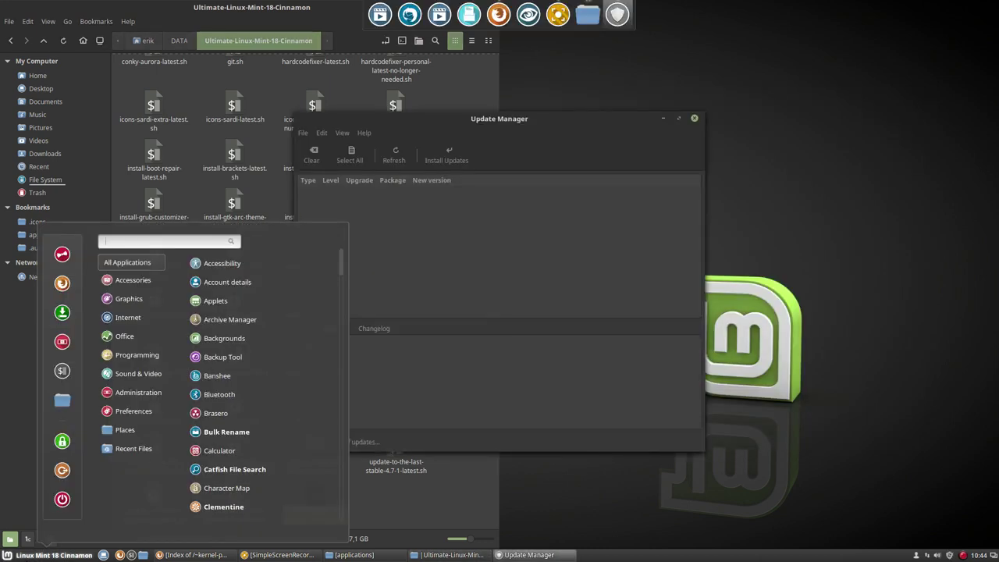
# Step: Add Plank as a startup application, close Startup Applications, and move Update Manager aside
pyautogui.write('start')
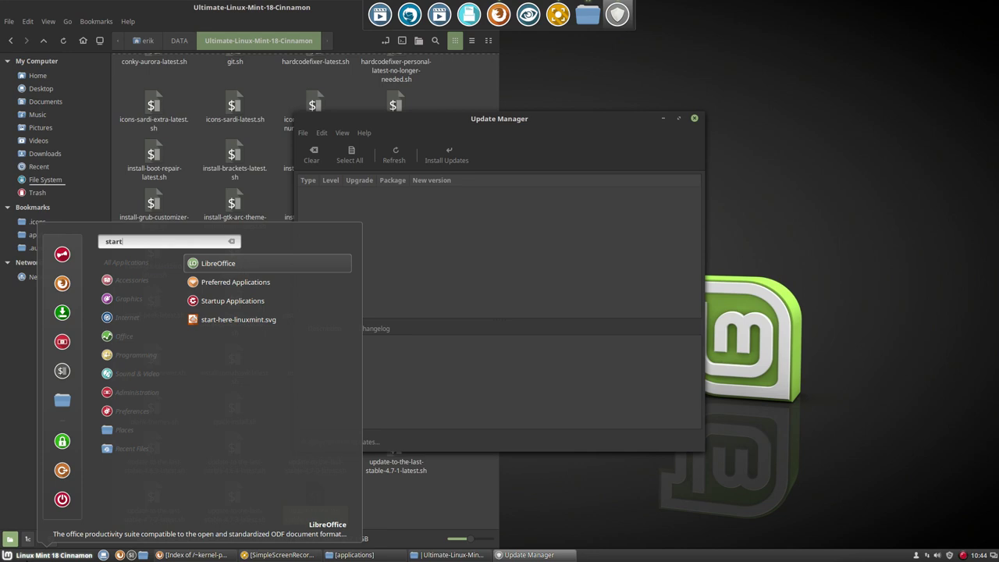
pyautogui.click(243, 302)
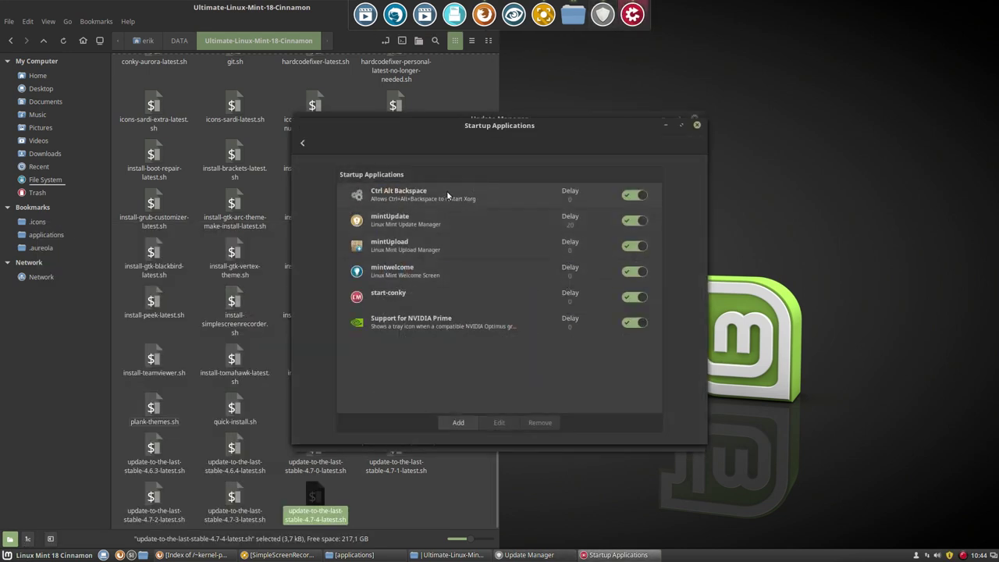
pyautogui.click(456, 422)
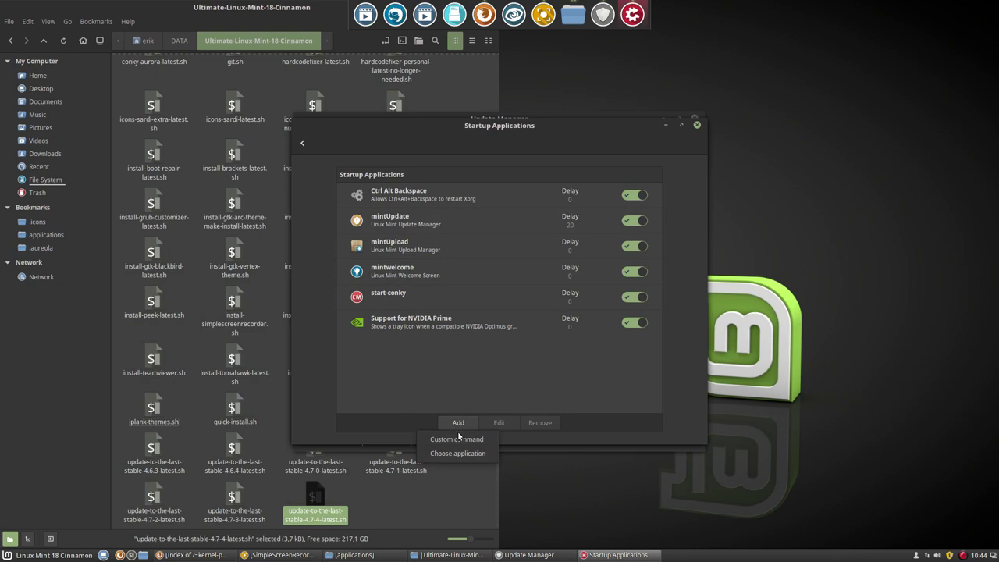
pyautogui.click(462, 451)
pyautogui.write('plan')
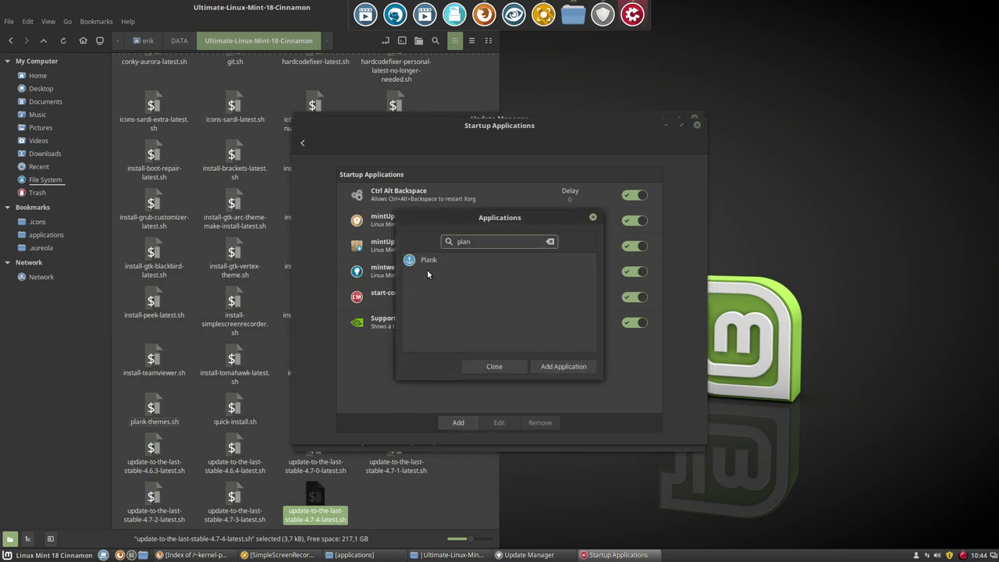
pyautogui.click(428, 261)
pyautogui.click(568, 364)
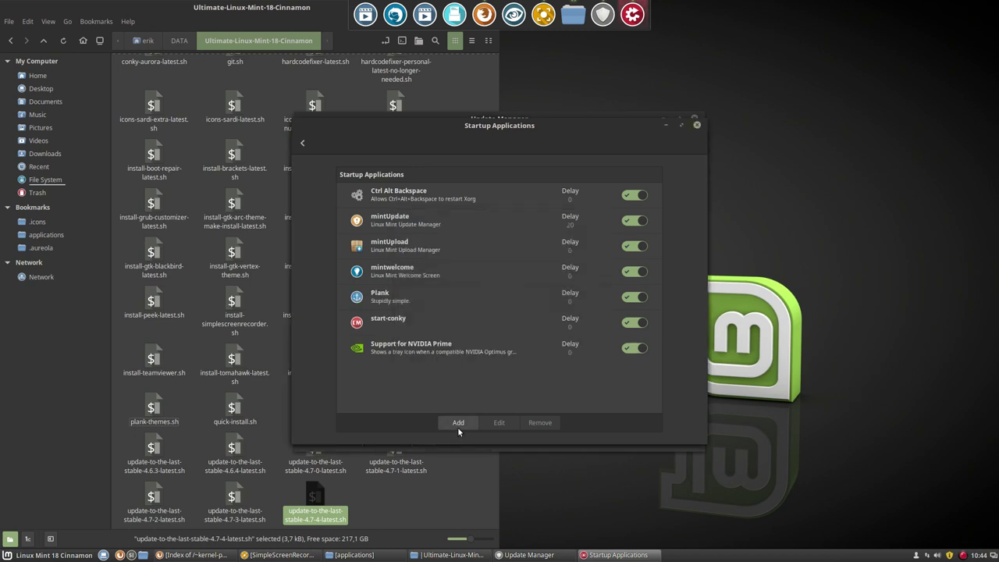
pyautogui.click(696, 124)
pyautogui.moveTo(523, 121); pyautogui.dragTo(756, 100)
# Step: Review the details of the linux headers and linux-kernel updates in Update Manager
pyautogui.scroll(-20, 710, 238)
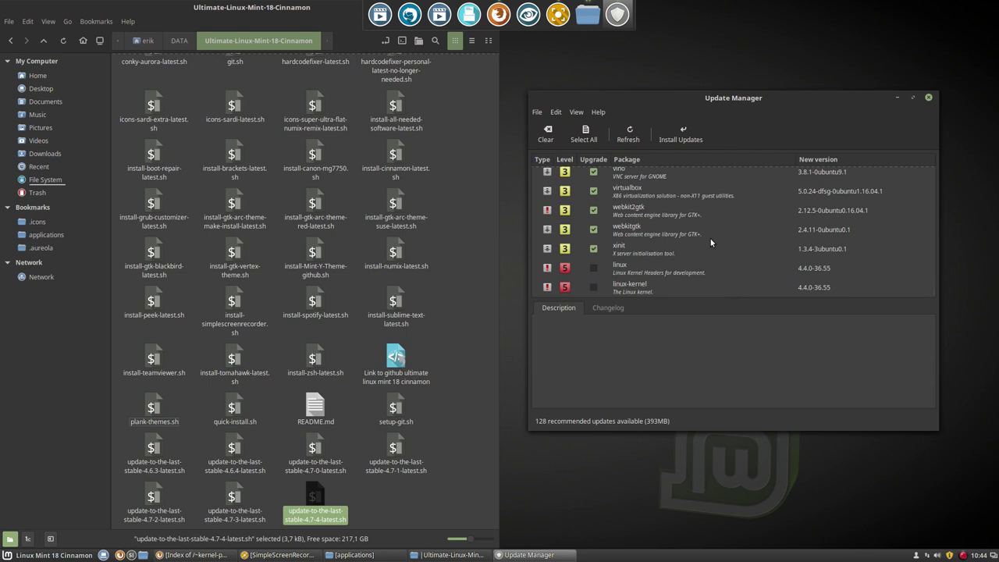
pyautogui.click(424, 508)
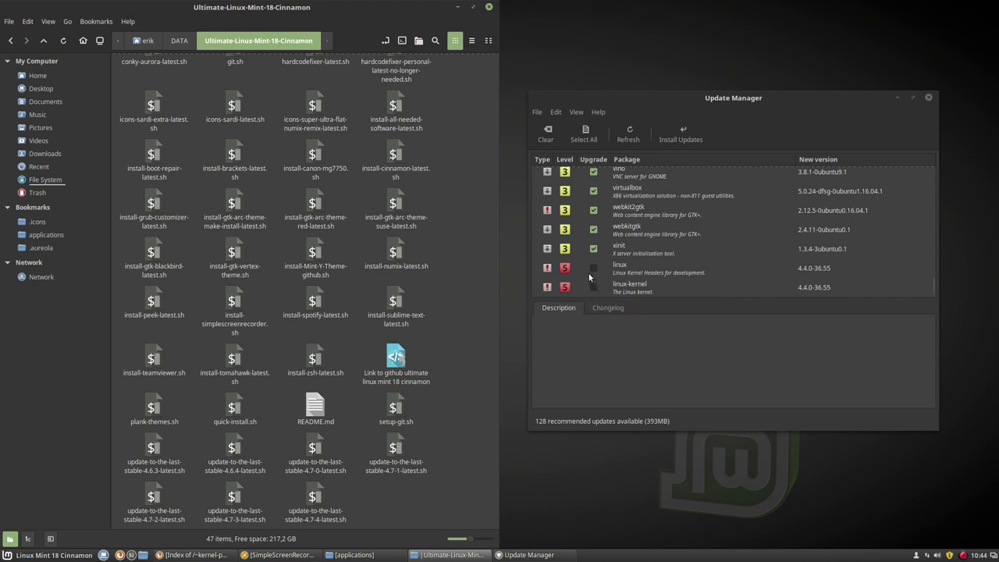
pyautogui.click(616, 269)
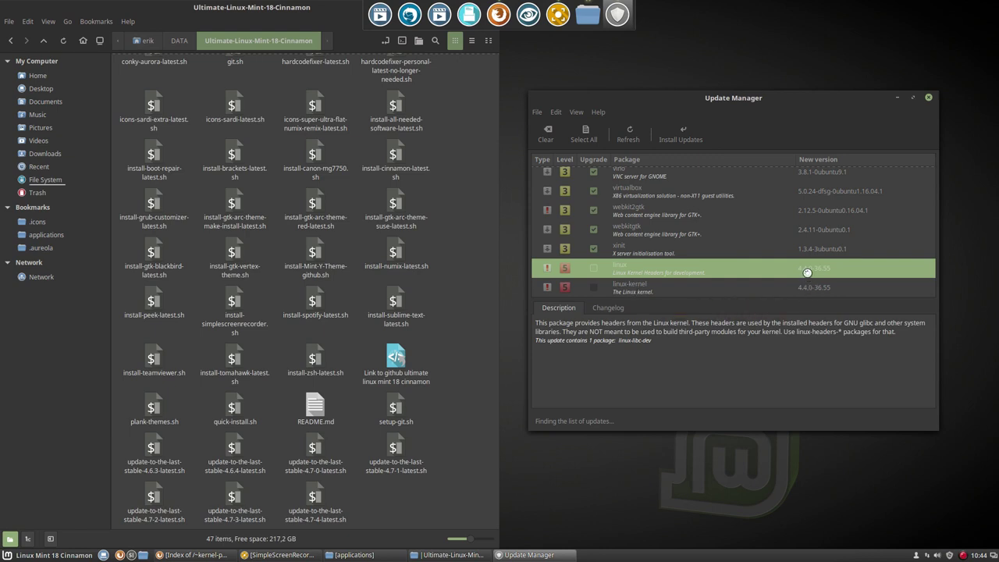
pyautogui.scroll(5, 663, 291)
pyautogui.scroll(-10, 668, 291)
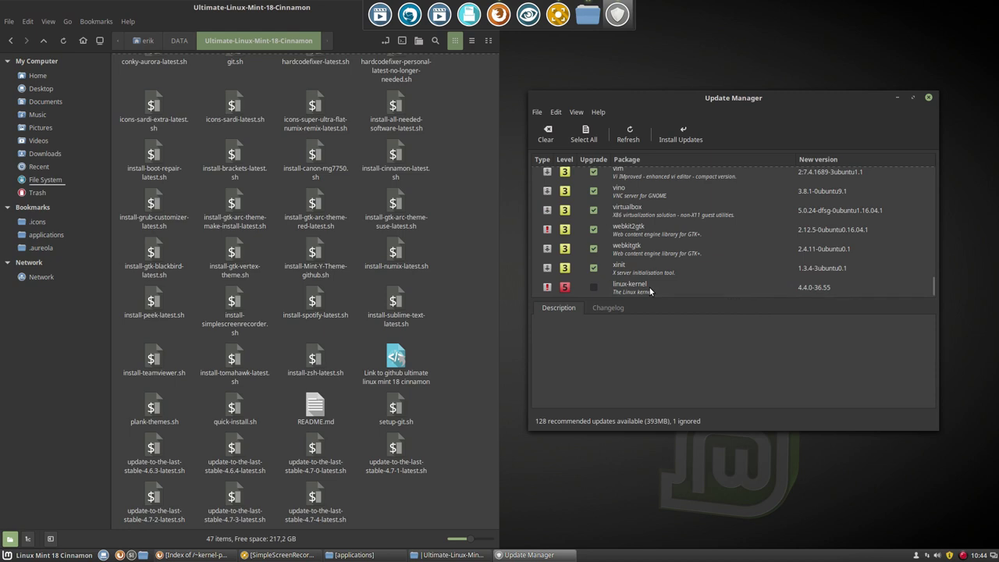
pyautogui.click(649, 287)
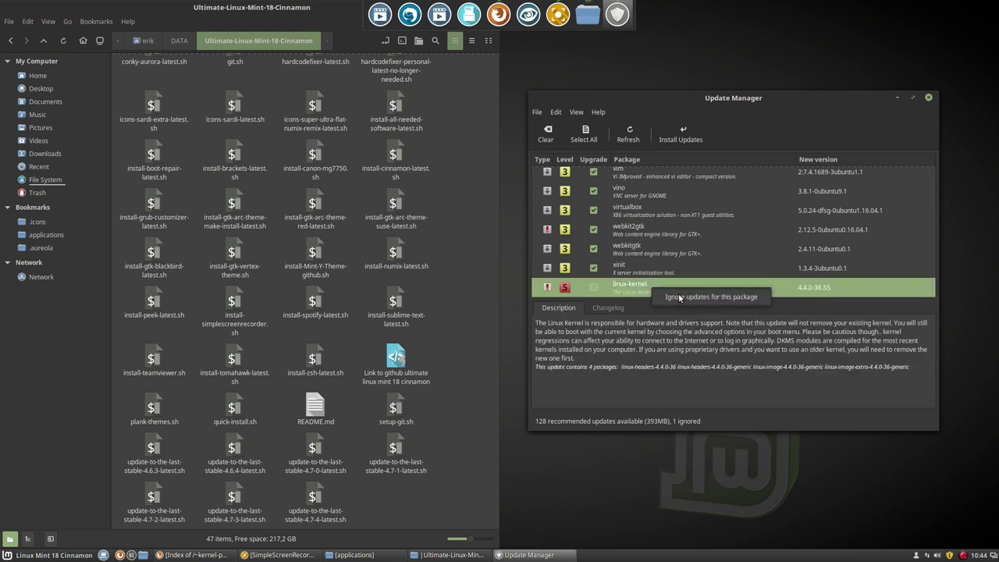
# Step: Select the update-to-the-last-stable-4.7-4-latest.sh script, then install all 128 recommended updates
pyautogui.click(314, 503)
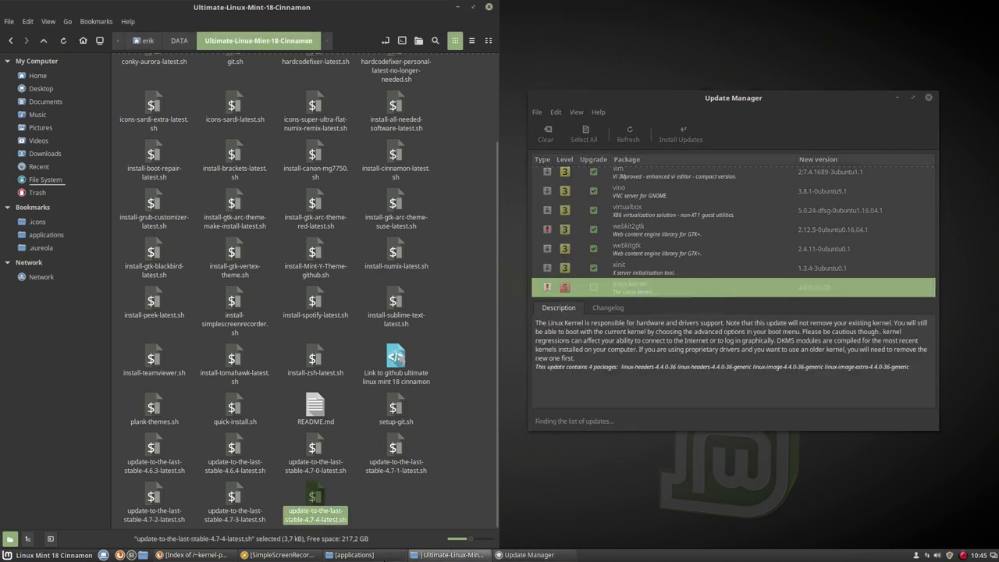
pyautogui.moveTo(367, 555)
pyautogui.scroll(-20, 682, 247)
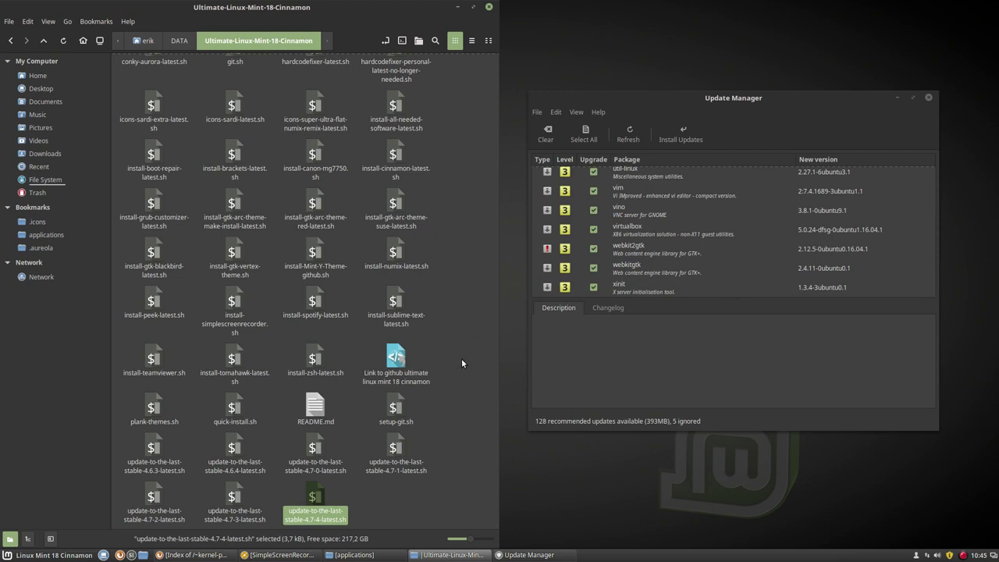
pyautogui.click(454, 452)
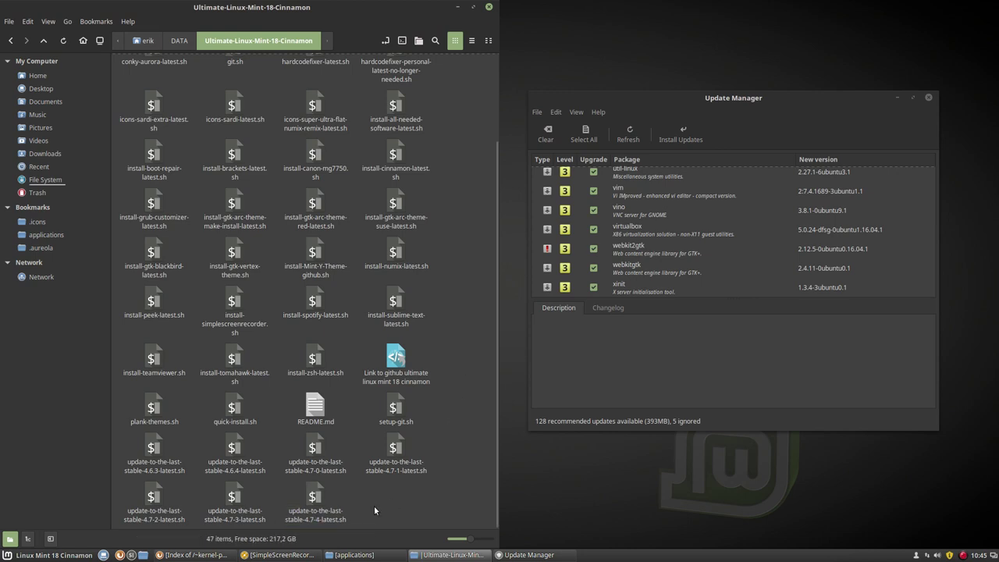
pyautogui.click(312, 496)
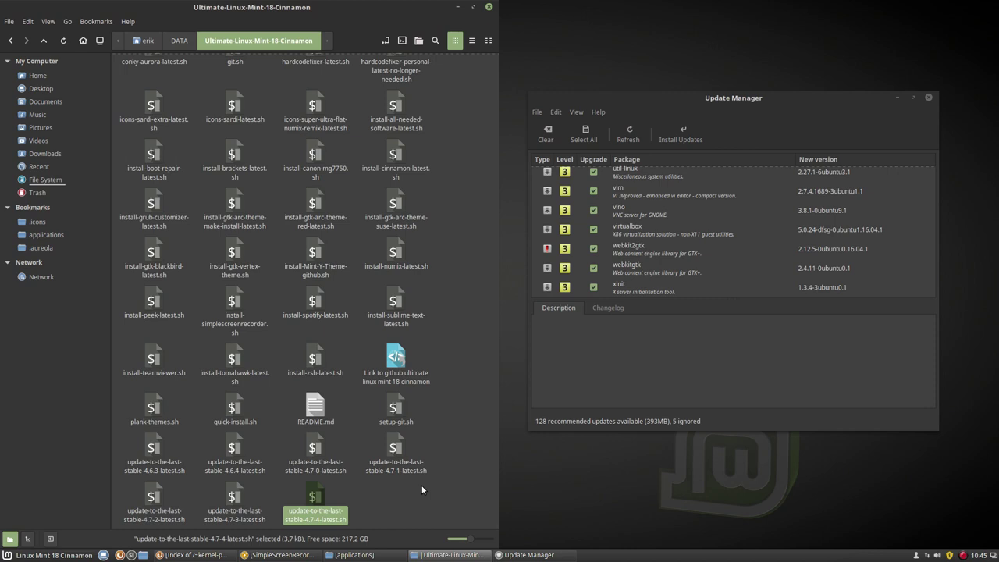
pyautogui.click(682, 140)
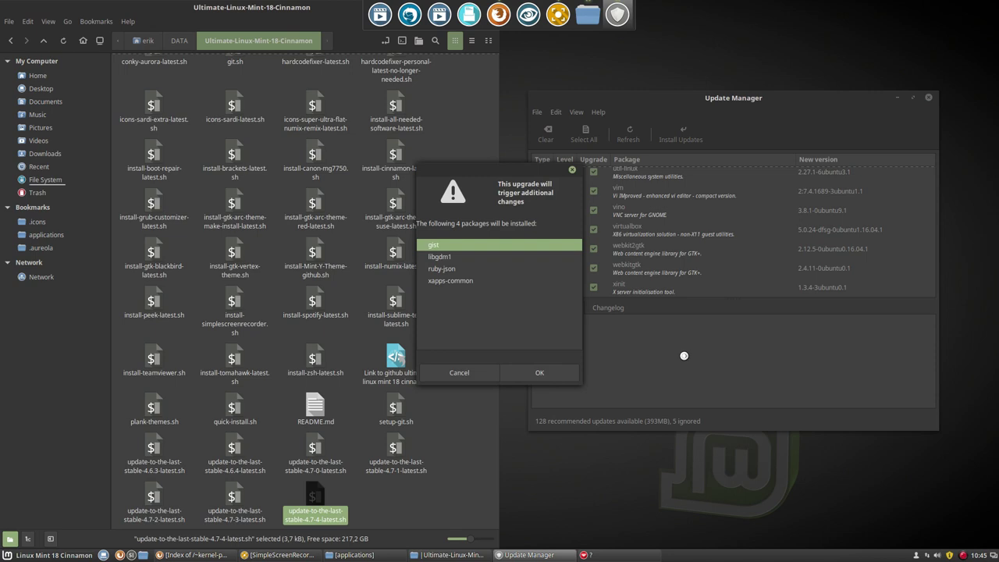
# Step: Accept the four extra packages, authenticate so the download starts, and pause the screen recording
pyautogui.click(505, 376)
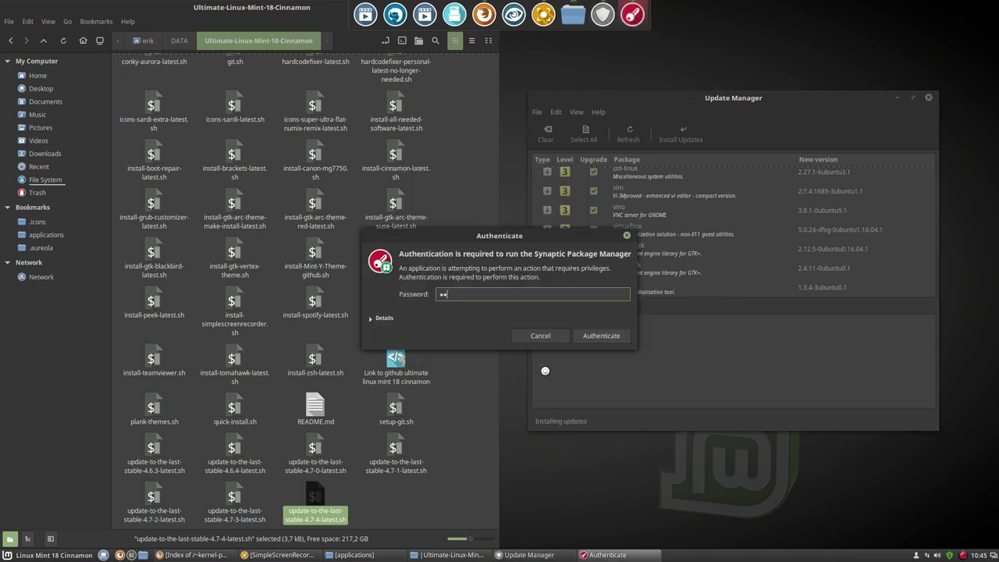
pyautogui.press('Return')
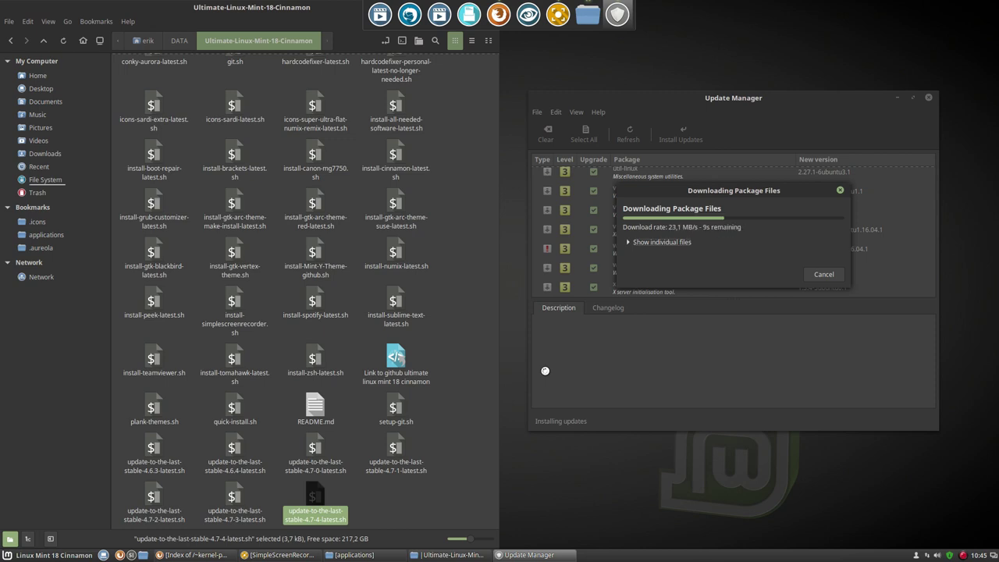
pyautogui.click(964, 555)
pyautogui.rightClick(966, 556)
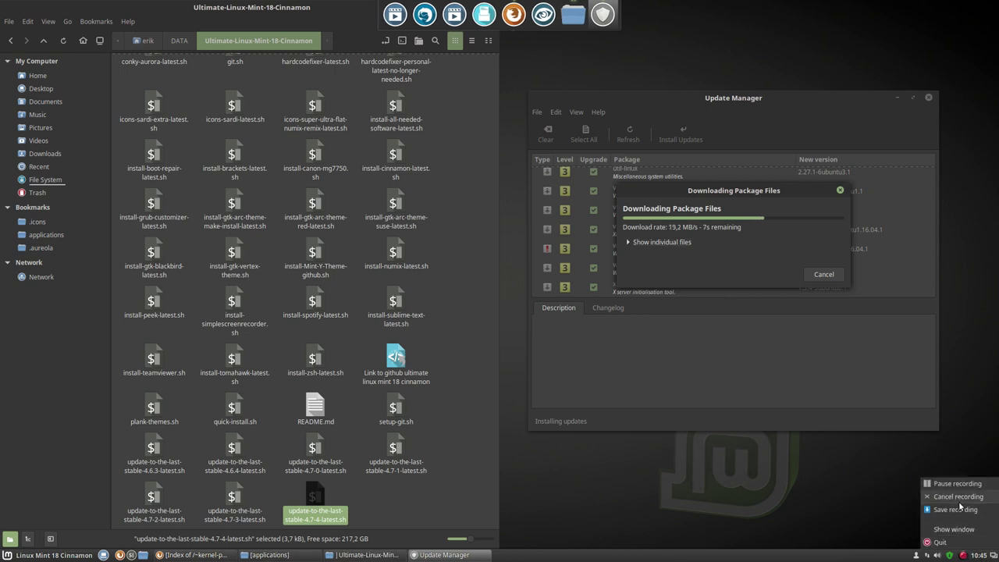
pyautogui.click(960, 509)
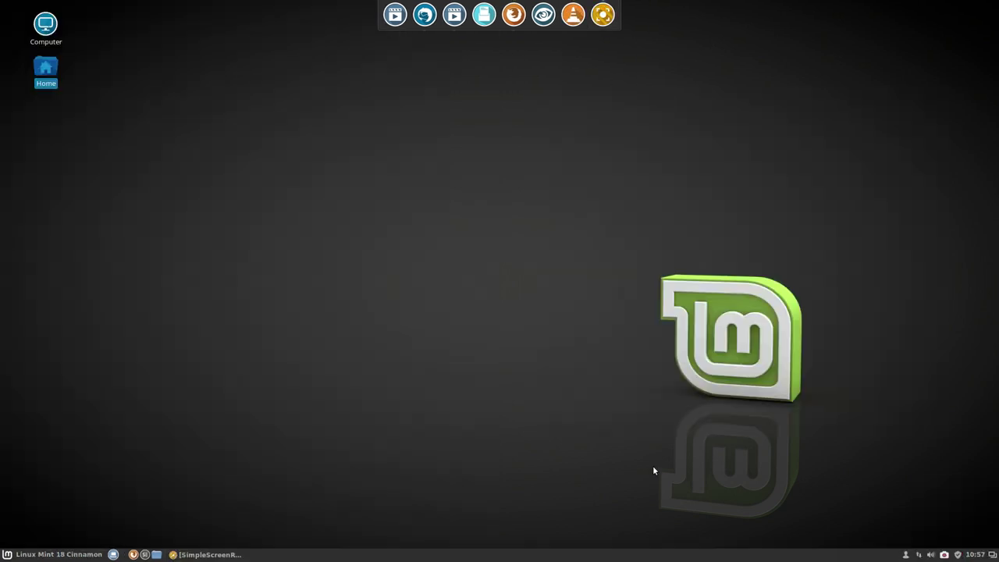
# Step: Run screenfetch in a new terminal to confirm kernel 4.7.4-040704-generic is active
pyautogui.click(348, 241)
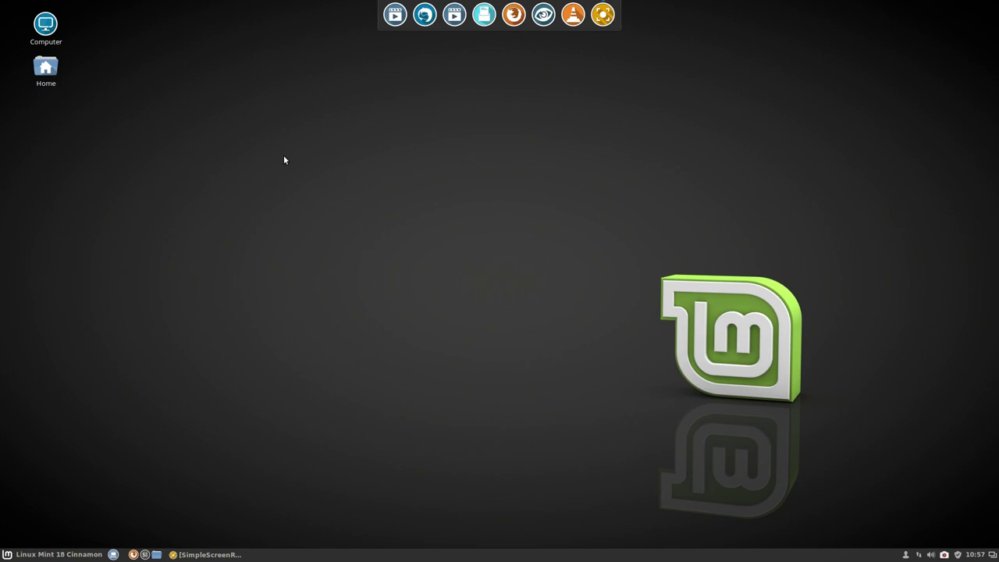
pyautogui.hotkey('ctrl', 'alt', 't')
pyautogui.write('screenferf')
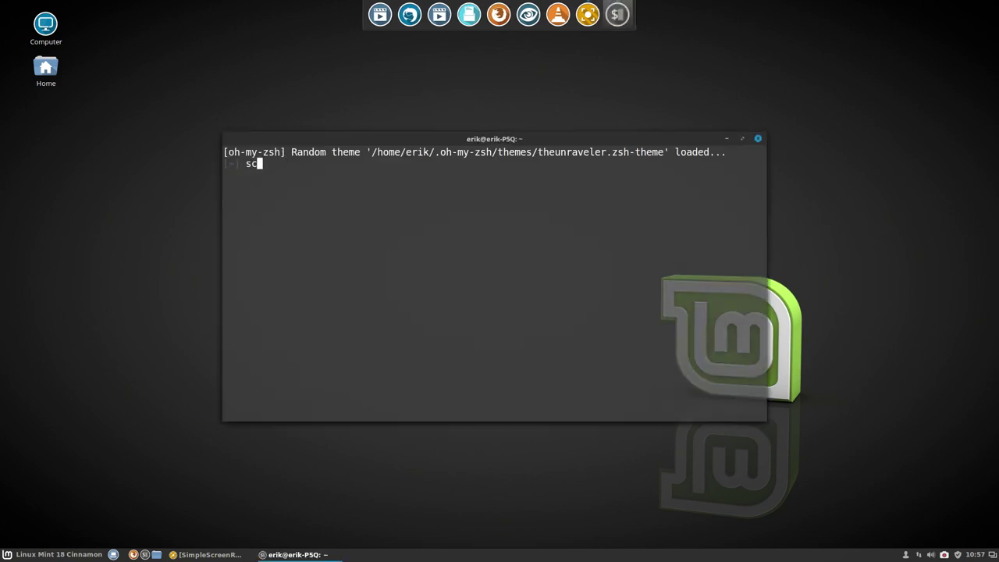
pyautogui.press('BackSpace')
pyautogui.press('BackSpace')
pyautogui.write('tch')
pyautogui.press('Return')
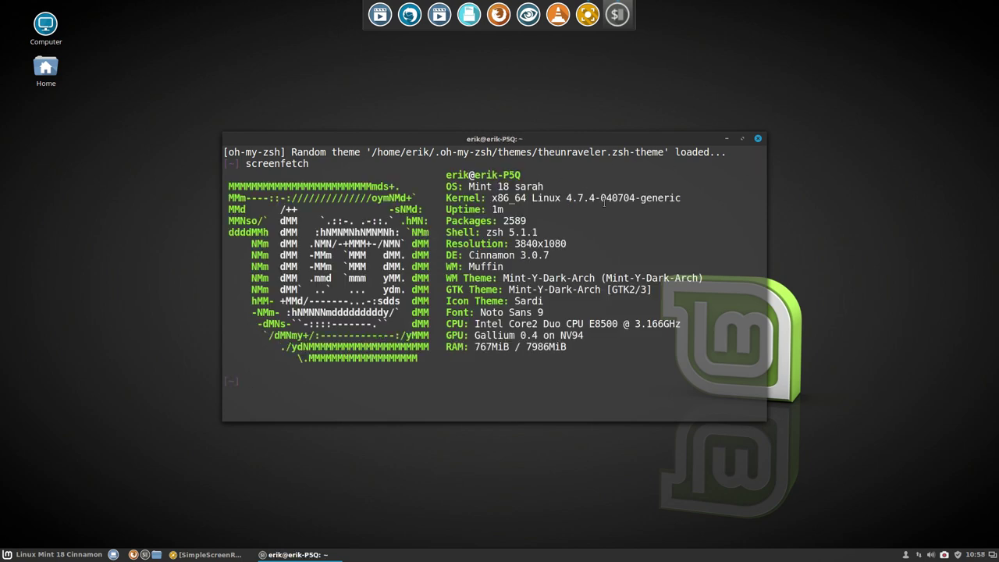
pyautogui.rightClick(964, 554)
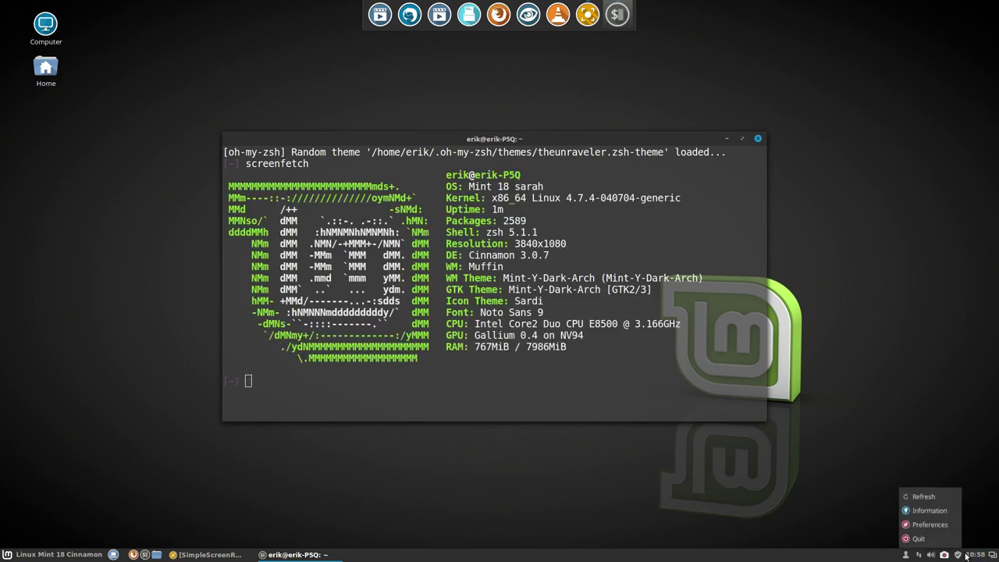
# Step: Enable 'Use a custom date format' (%A %B %e, %H:%M) in the calendar clock settings
pyautogui.press('Escape')
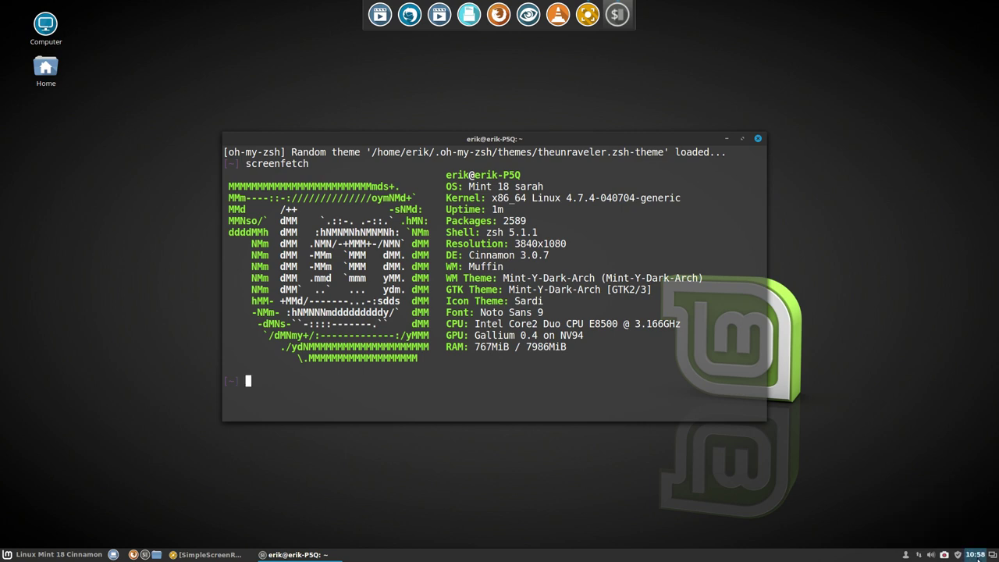
pyautogui.rightClick(978, 556)
pyautogui.click(944, 515)
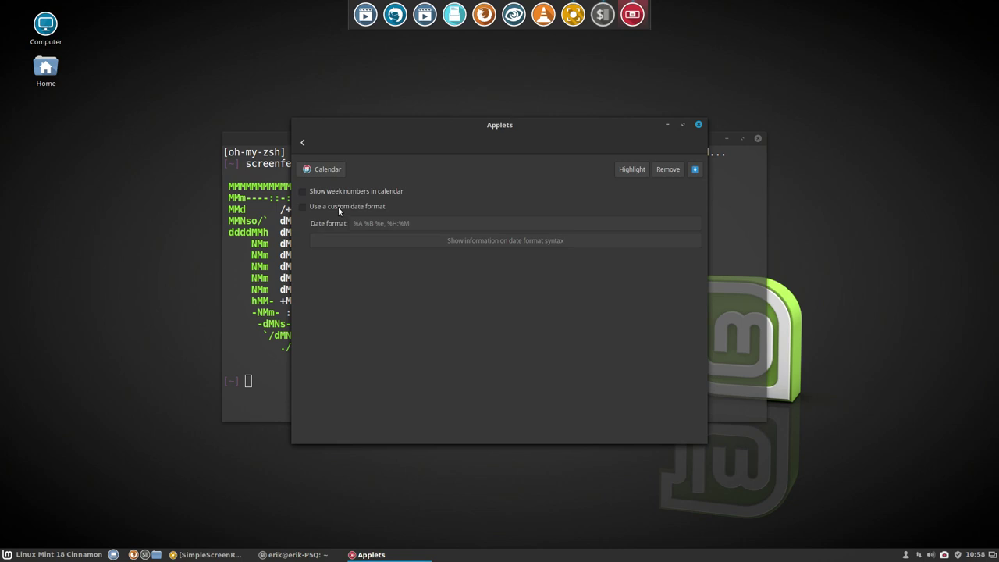
pyautogui.click(338, 206)
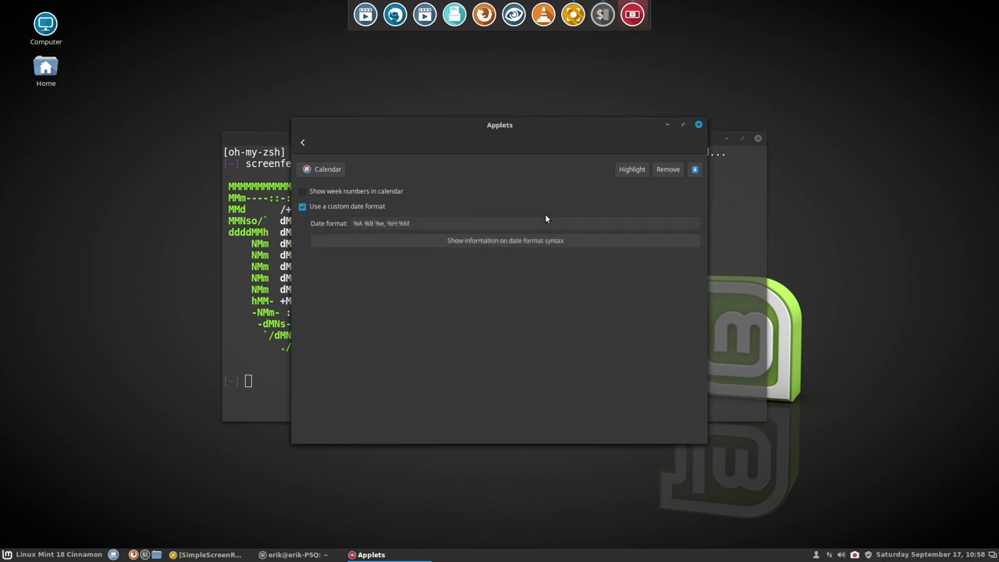
pyautogui.click(698, 125)
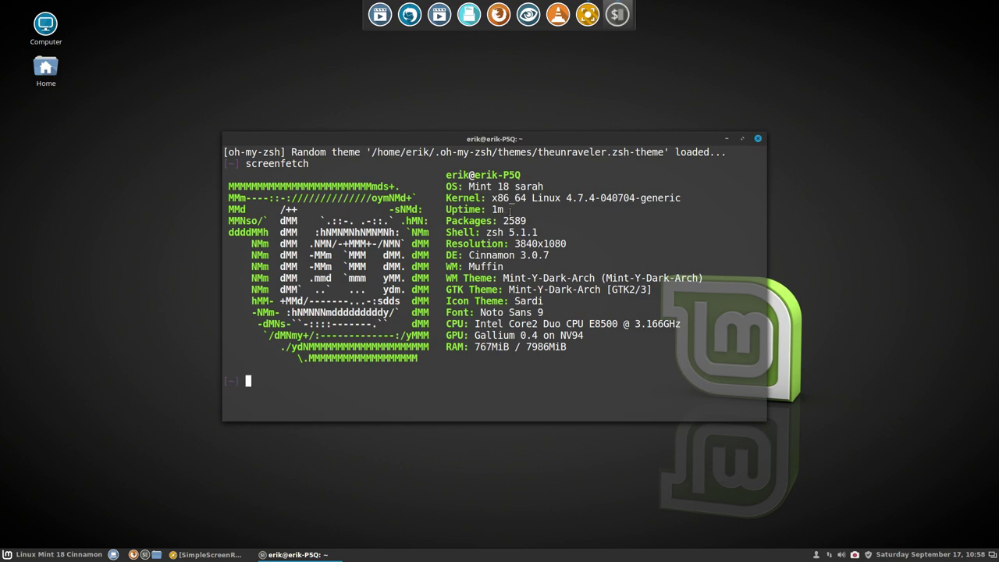
# Step: Highlight kernel version 4.7.4 and the Mint-Y-Dark-Arch theme name in the screenfetch output
pyautogui.moveTo(565, 198); pyautogui.dragTo(600, 198)
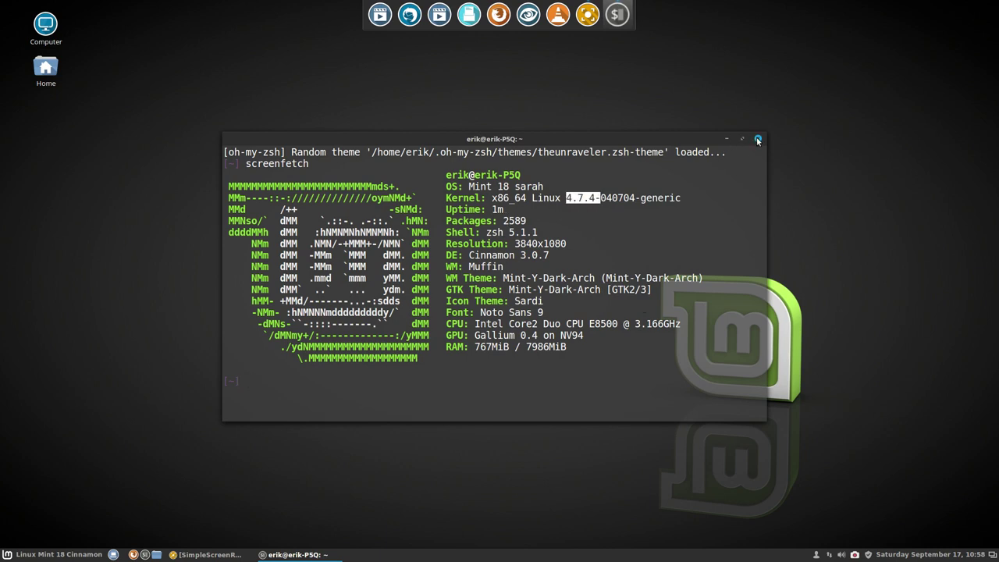
pyautogui.moveTo(503, 277); pyautogui.dragTo(607, 278)
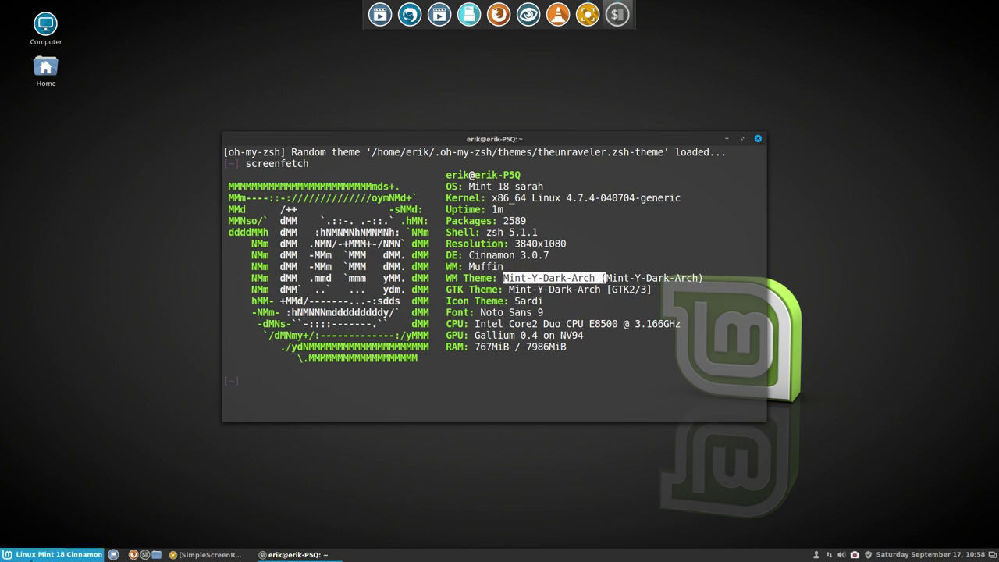
pyautogui.click(35, 556)
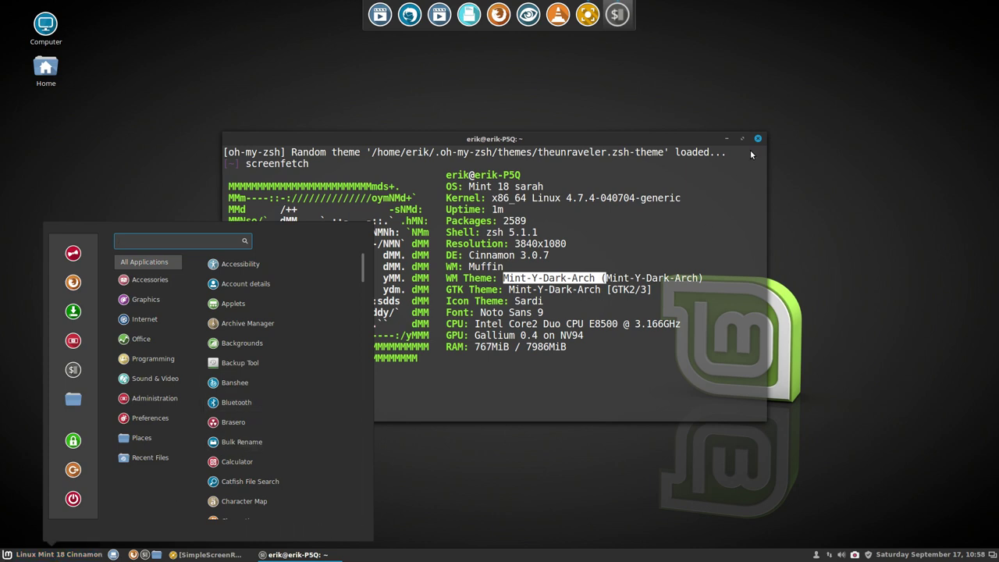
pyautogui.click(139, 131)
pyautogui.doubleClick(55, 72)
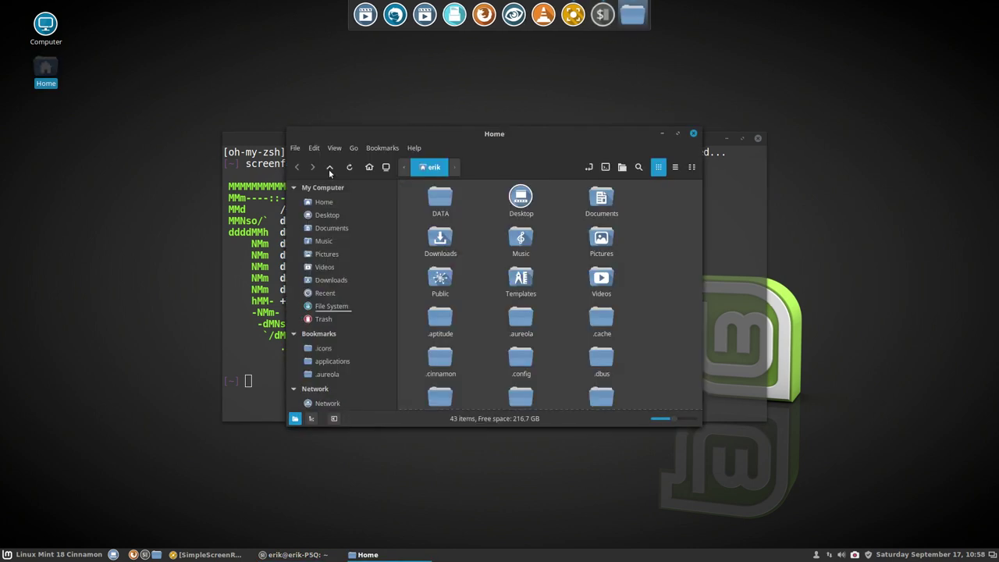
pyautogui.click(381, 150)
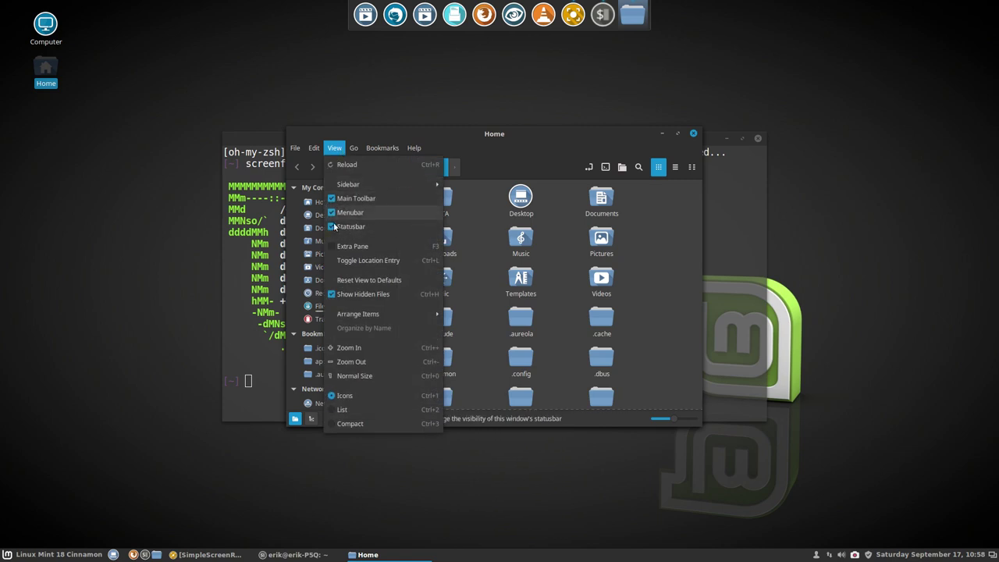
pyautogui.moveTo(317, 154)
pyautogui.press('Escape')
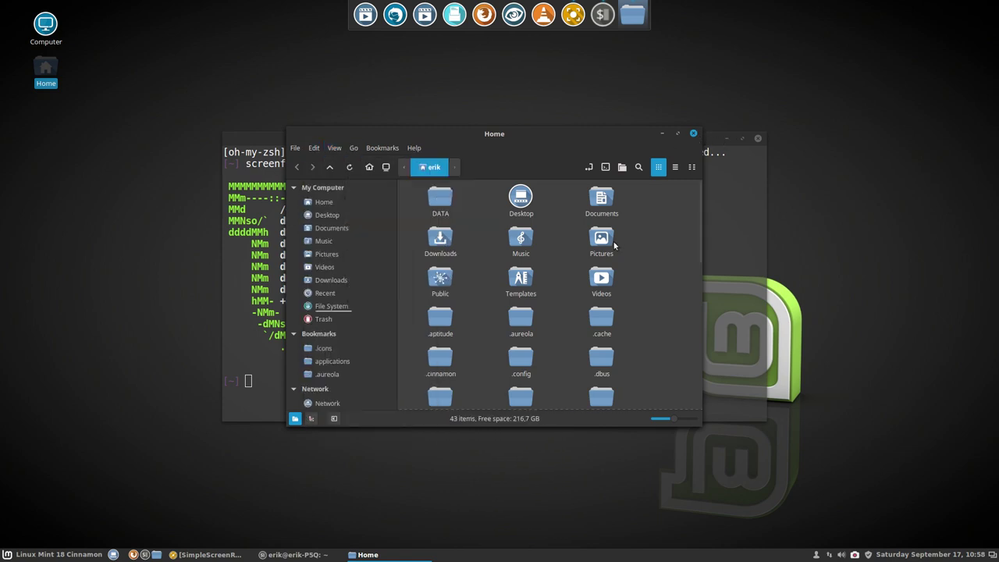
pyautogui.click(693, 132)
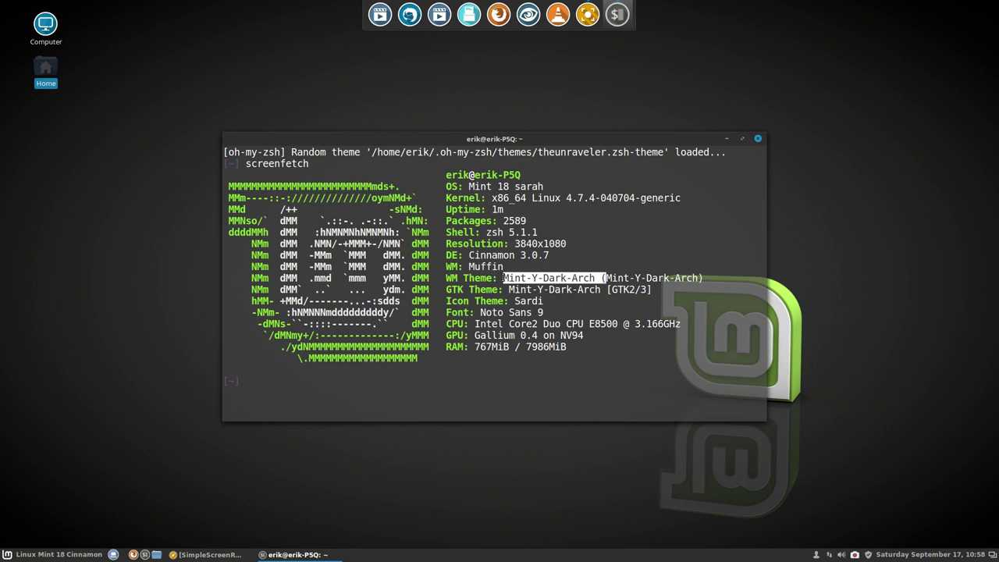
pyautogui.click(758, 141)
# Step: Launch Variety by searching 'vari' and join VRTY.ORG anonymously through the setup pages
pyautogui.click(32, 555)
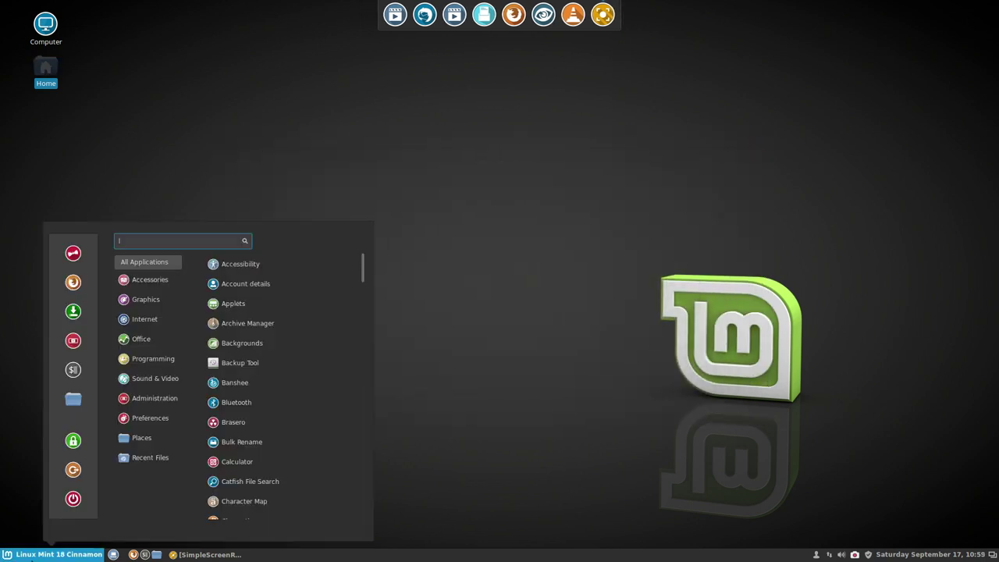
pyautogui.write('vari')
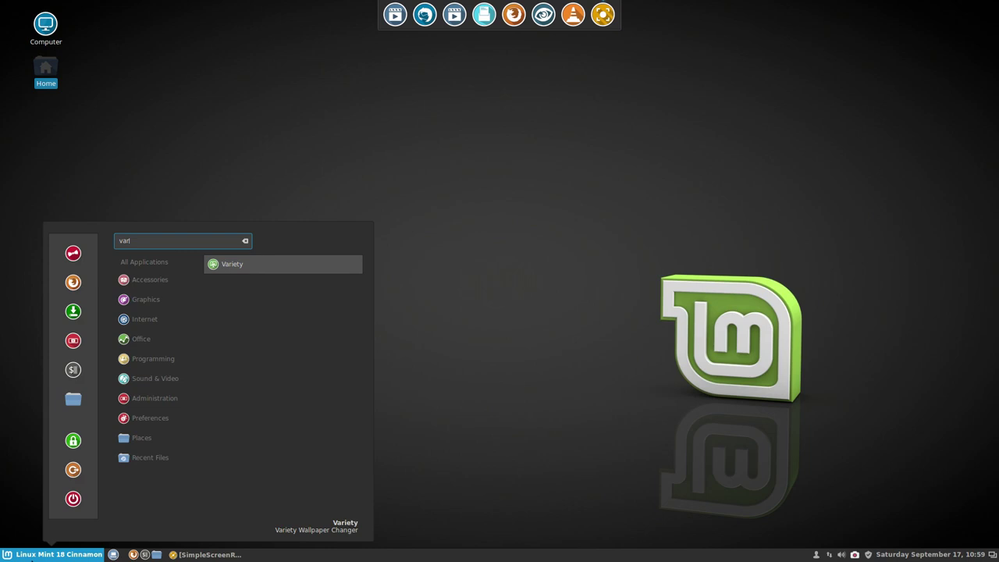
pyautogui.press('Return')
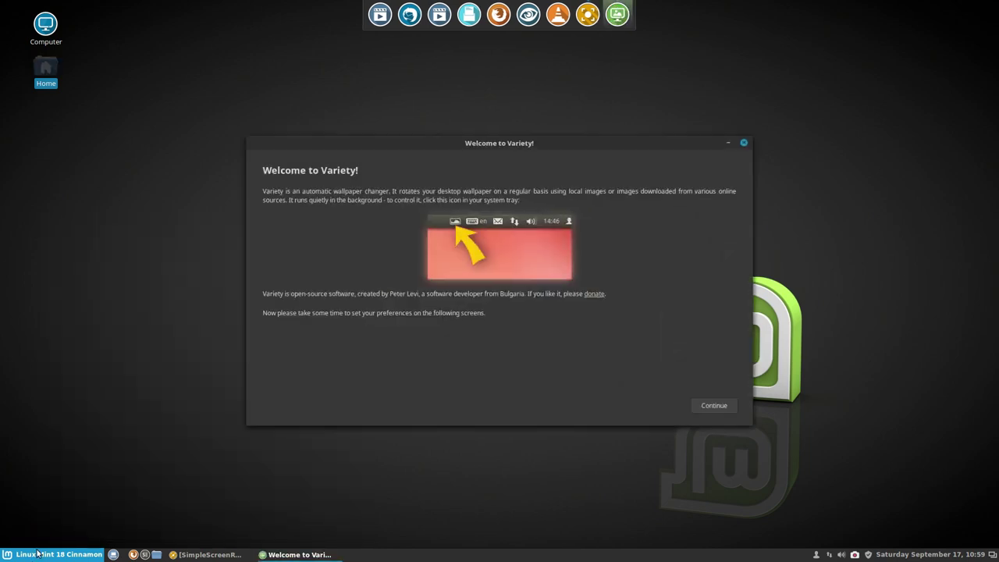
pyautogui.click(717, 408)
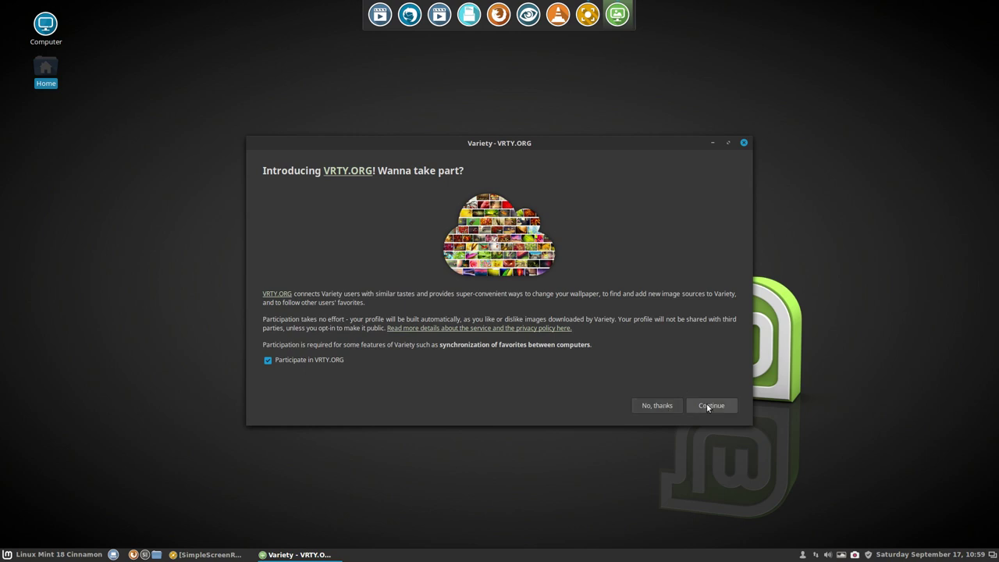
pyautogui.click(708, 404)
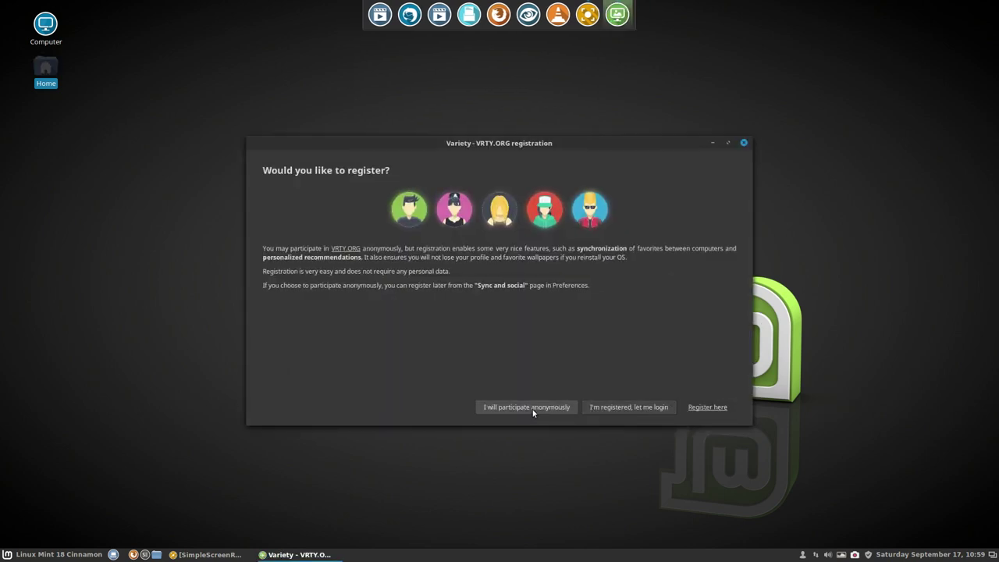
pyautogui.click(525, 408)
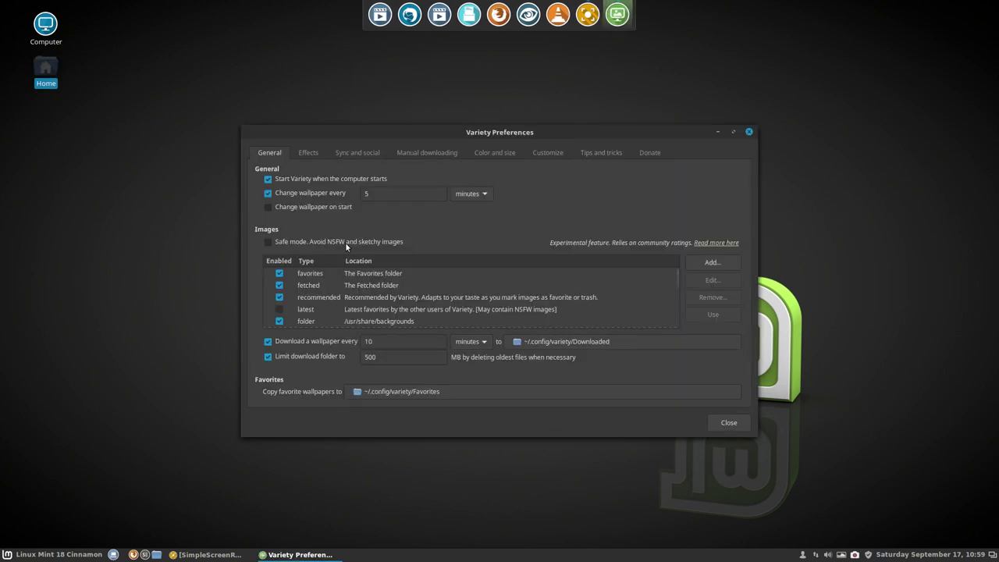
# Step: Make Variety change the wallpaper on start and set the download interval to 2
pyautogui.click(286, 204)
pyautogui.moveTo(402, 340); pyautogui.dragTo(344, 343)
pyautogui.write('2')
pyautogui.click(405, 359)
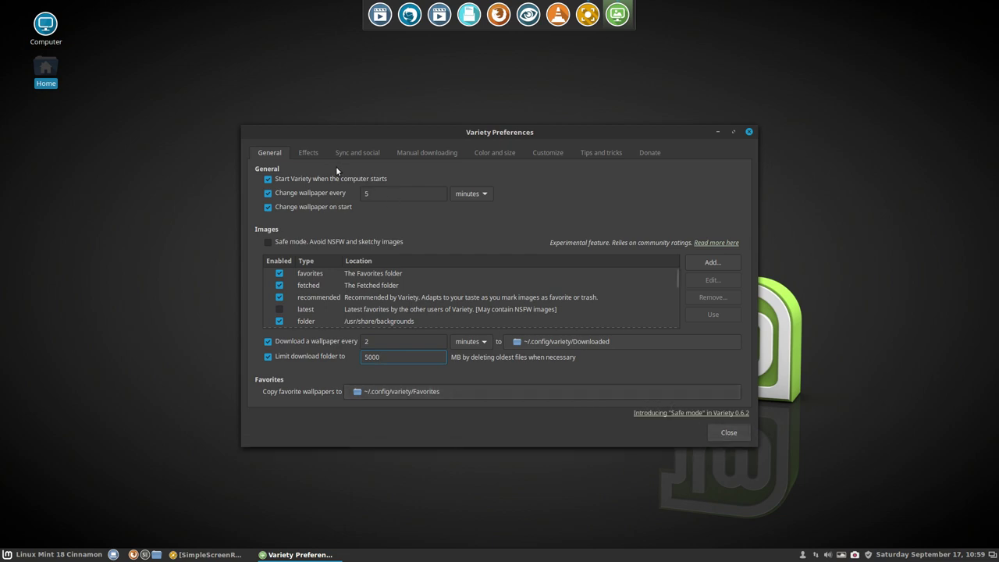
# Step: Require wallpapers to be at least 100% of the screen size under Color and size
pyautogui.click(310, 153)
pyautogui.click(361, 153)
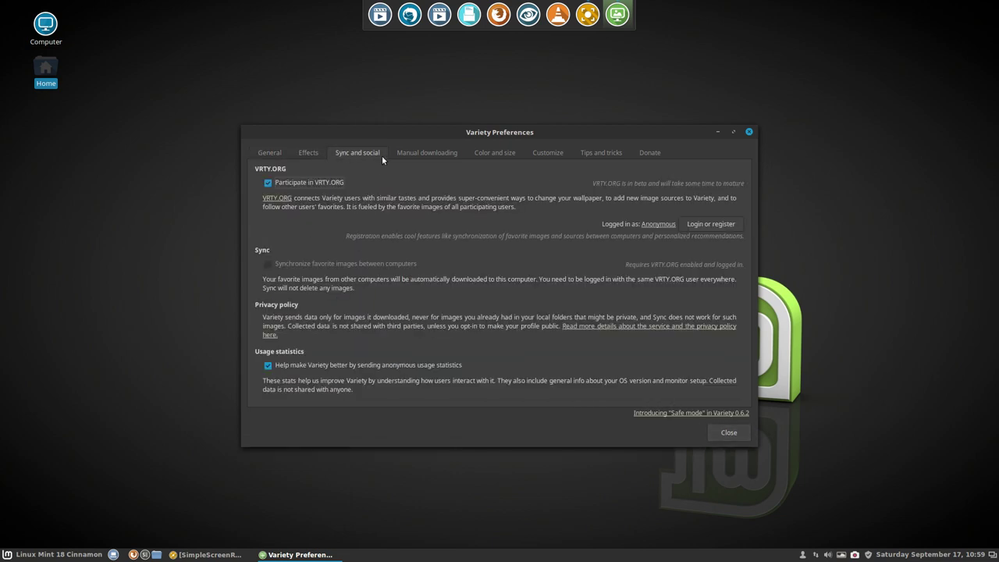
pyautogui.click(437, 153)
pyautogui.click(491, 153)
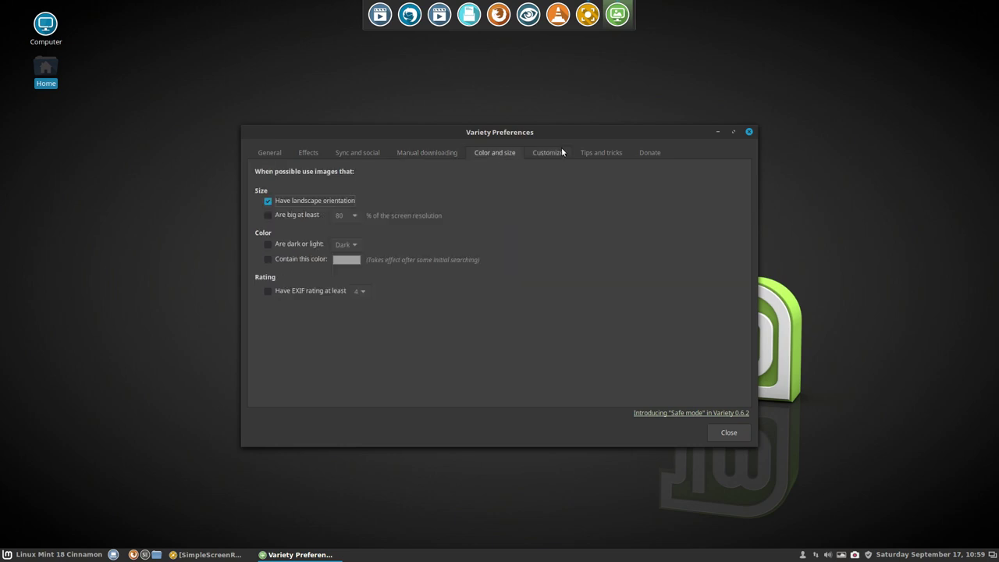
pyautogui.click(328, 214)
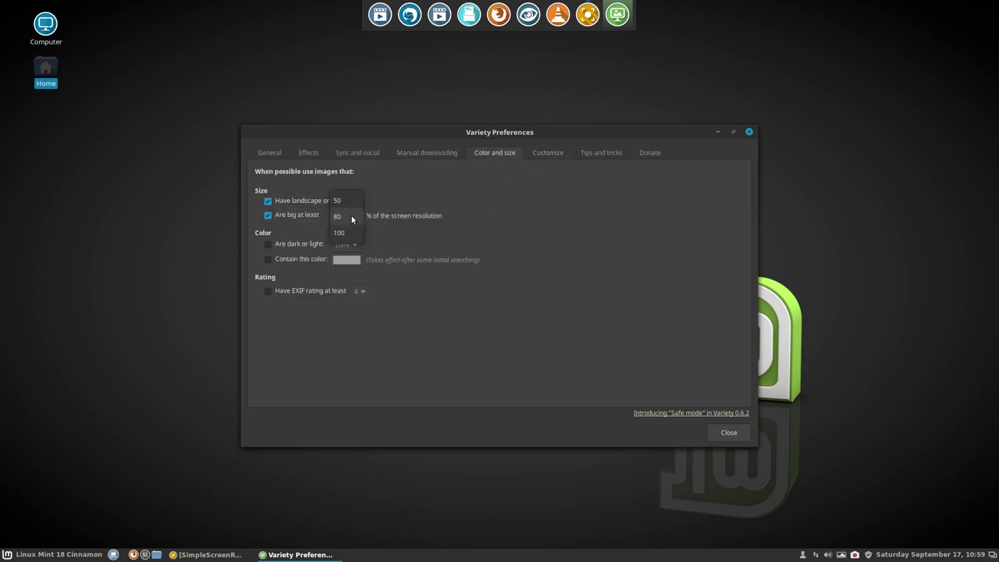
pyautogui.click(356, 233)
# Step: Set the Variety indicator icon to 'Custom image...' on the Customize page
pyautogui.click(552, 153)
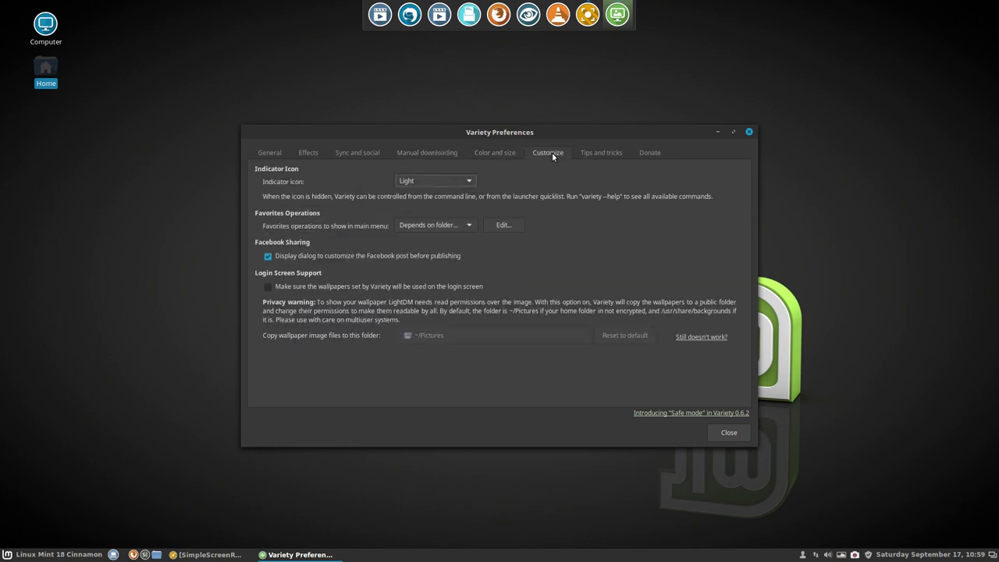
pyautogui.click(469, 181)
pyautogui.click(450, 227)
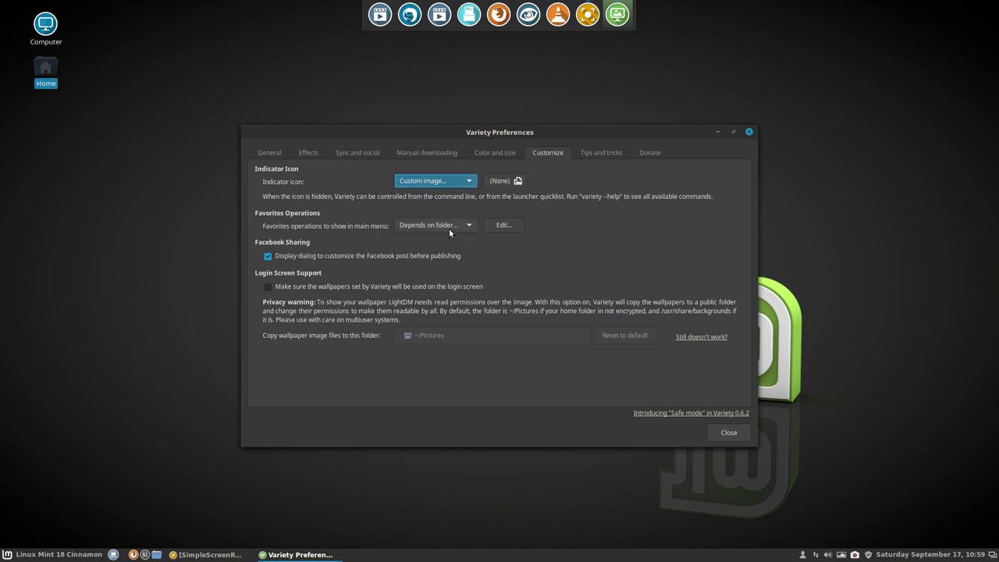
# Step: Browse the indicator icon chooser to .icons > Sardi > scalable > panel
pyautogui.click(505, 182)
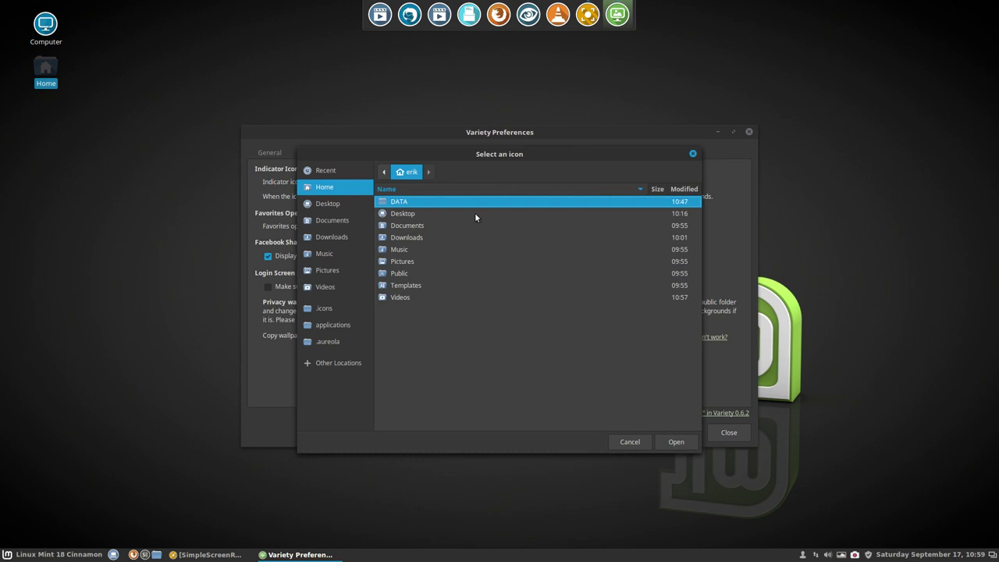
pyautogui.click(340, 312)
pyautogui.doubleClick(411, 202)
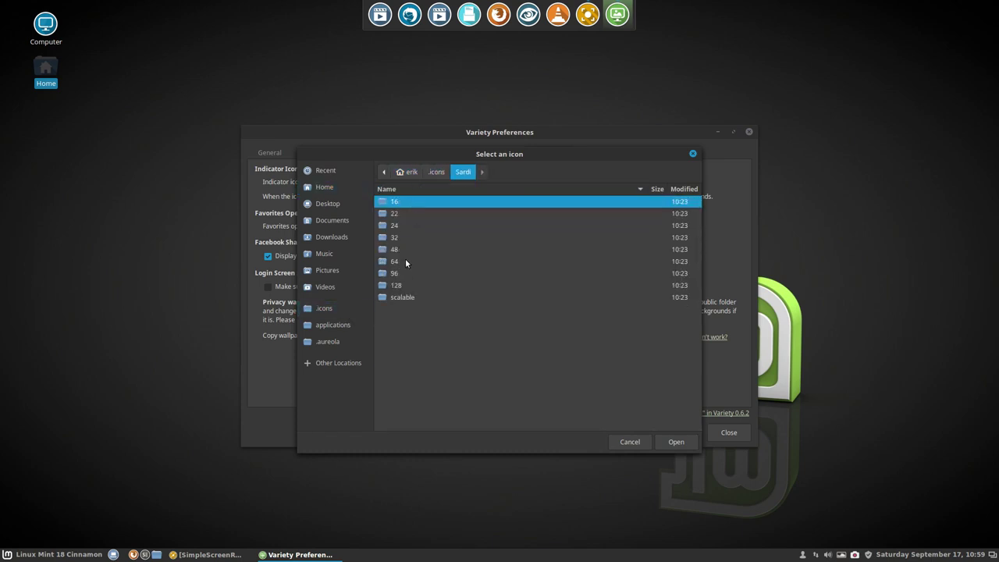
pyautogui.doubleClick(401, 298)
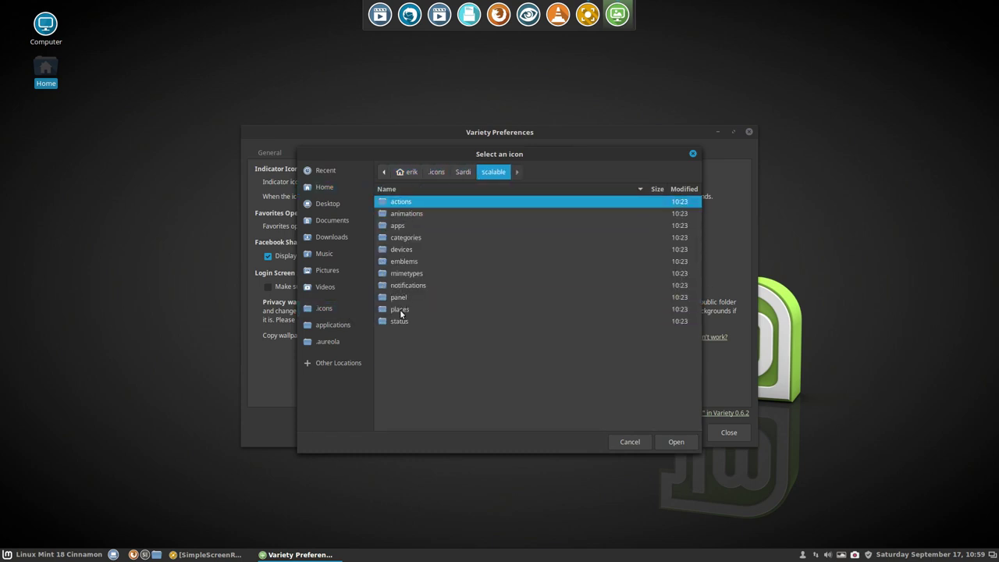
pyautogui.rightClick(854, 555)
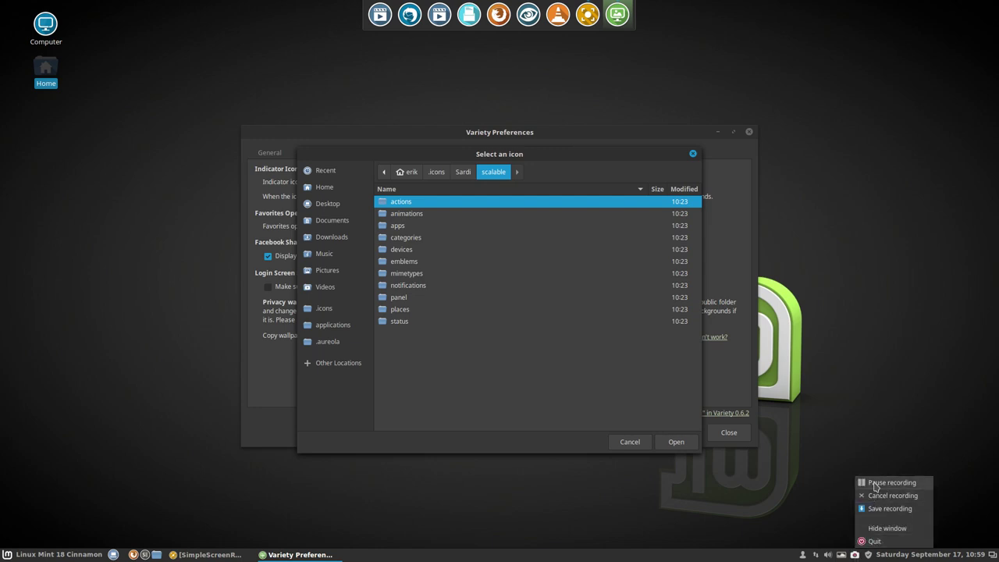
pyautogui.click(483, 296)
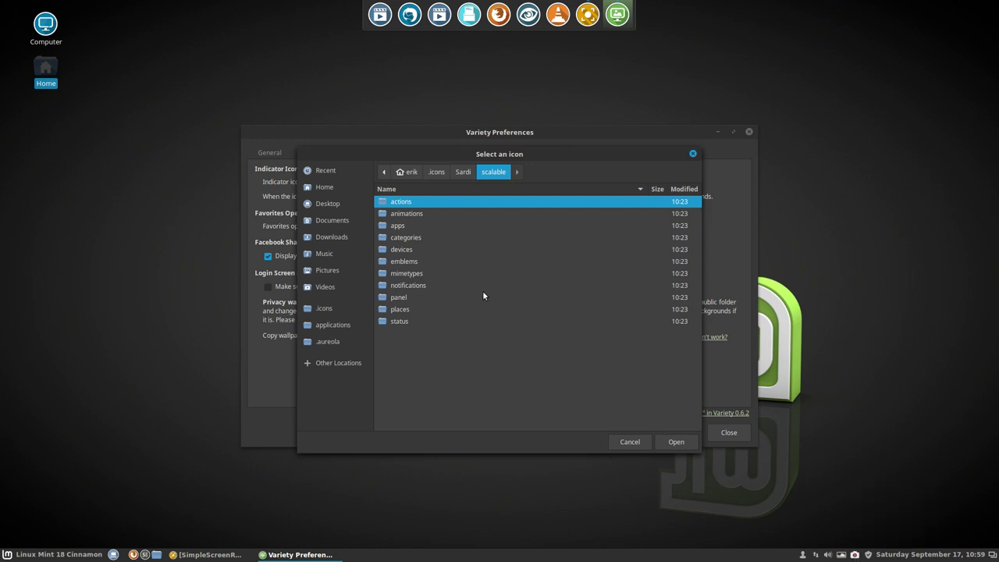
pyautogui.doubleClick(402, 298)
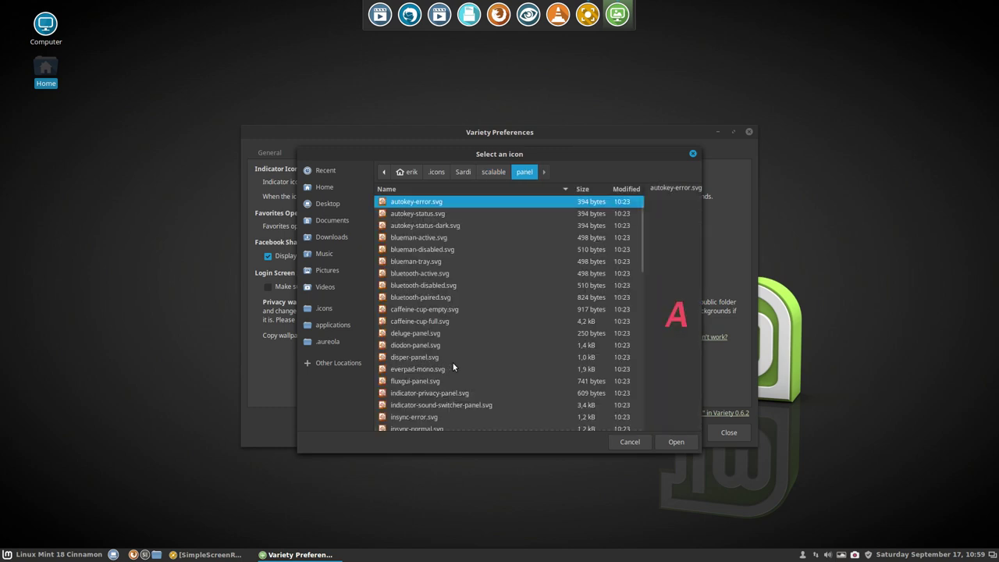
# Step: Choose variety-indicator.svg as the custom indicator icon and close Variety preferences
pyautogui.scroll(-10, 451, 391)
pyautogui.click(450, 355)
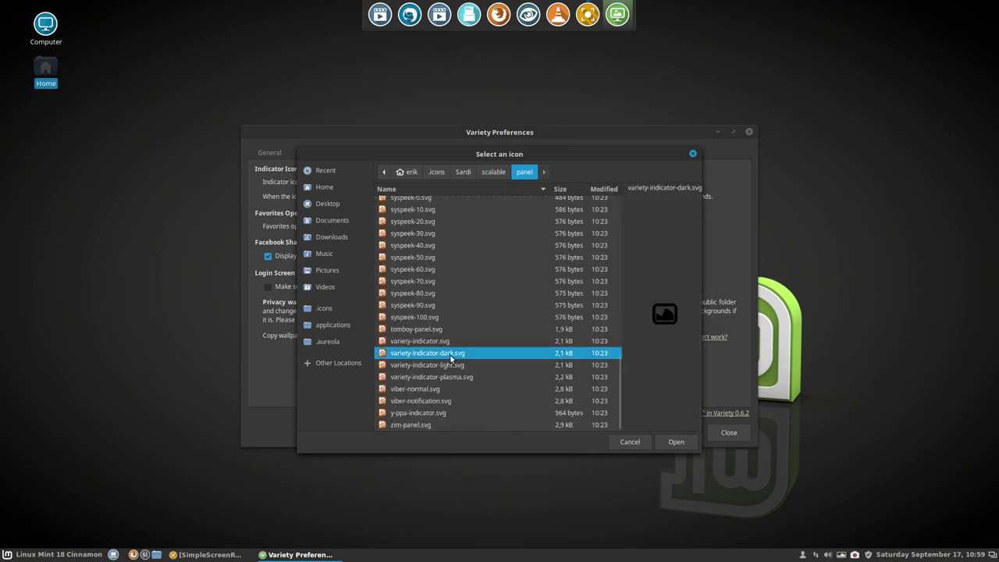
pyautogui.click(451, 367)
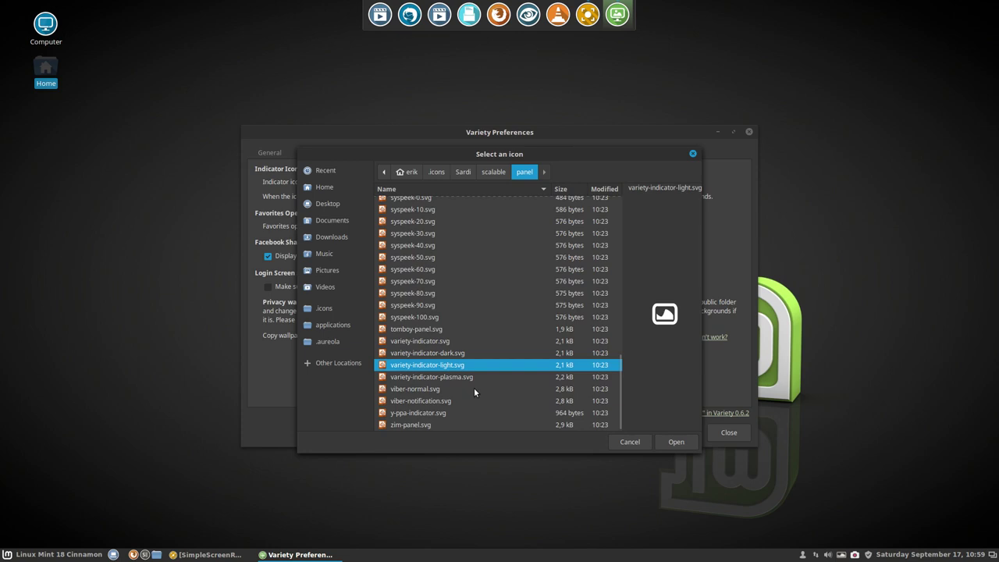
pyautogui.click(443, 343)
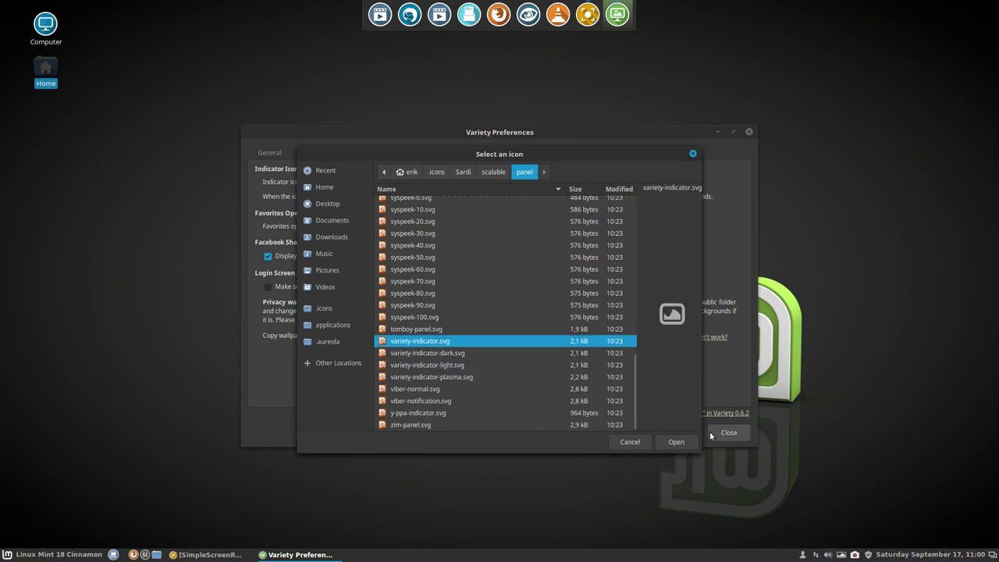
pyautogui.click(681, 441)
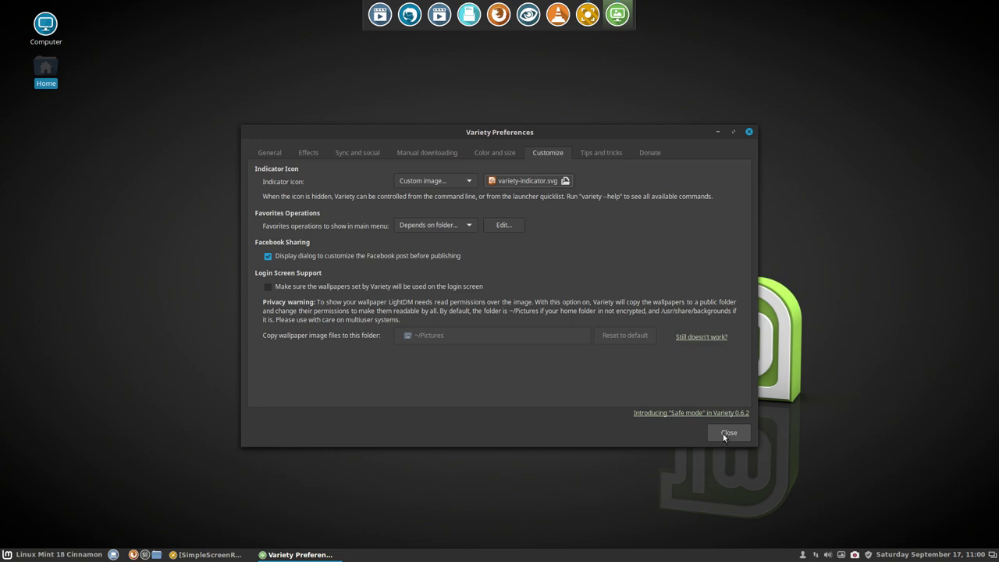
pyautogui.click(723, 435)
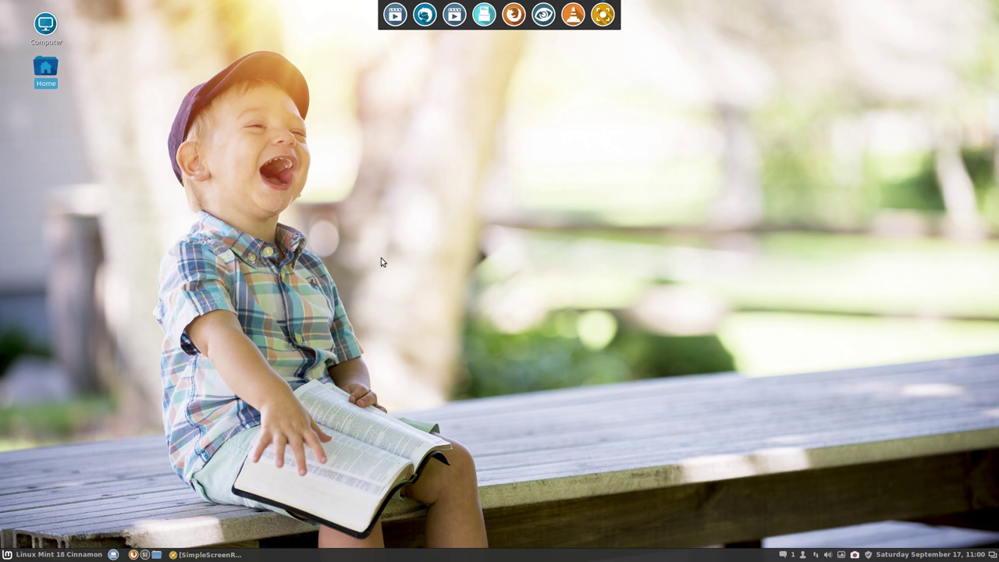
# Step: Open Home > DATA > Ultimate-Linux-Mint-18-Cinnamon and enlarge the Nemo window
pyautogui.doubleClick(49, 67)
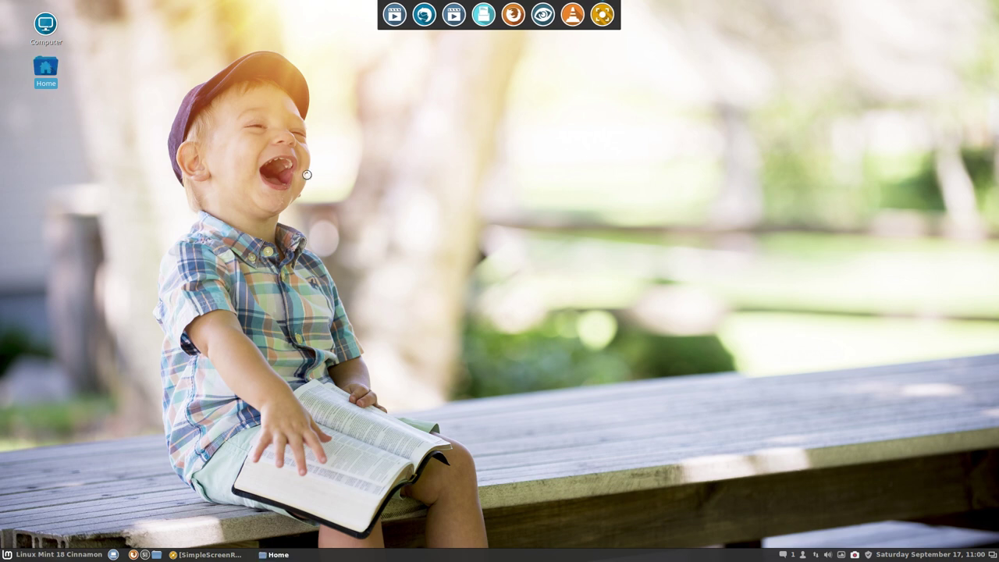
pyautogui.doubleClick(446, 200)
pyautogui.click(446, 201)
pyautogui.doubleClick(446, 201)
pyautogui.press('BackSpace')
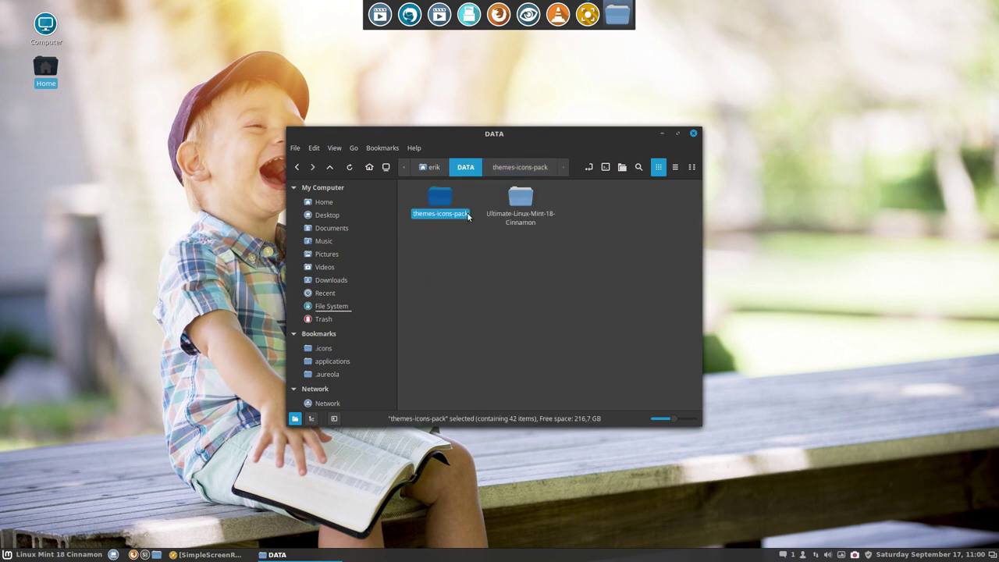
pyautogui.doubleClick(517, 201)
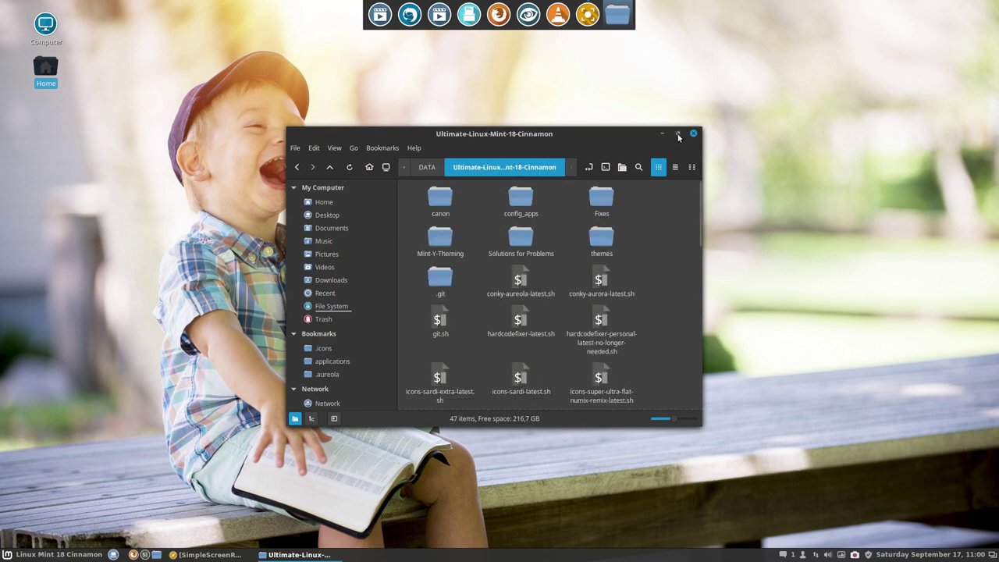
pyautogui.moveTo(604, 135); pyautogui.dragTo(525, 69)
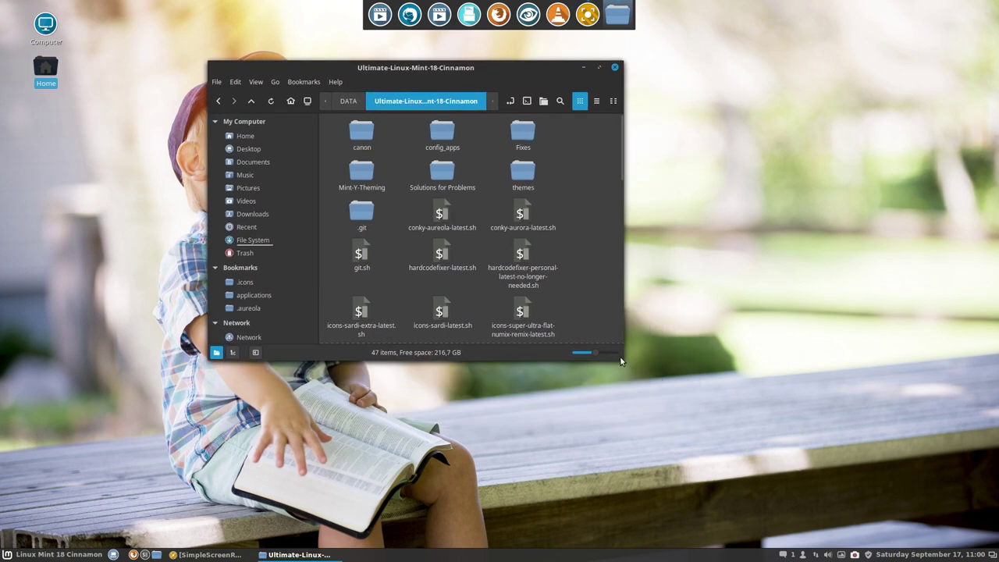
pyautogui.moveTo(621, 361); pyautogui.dragTo(896, 468)
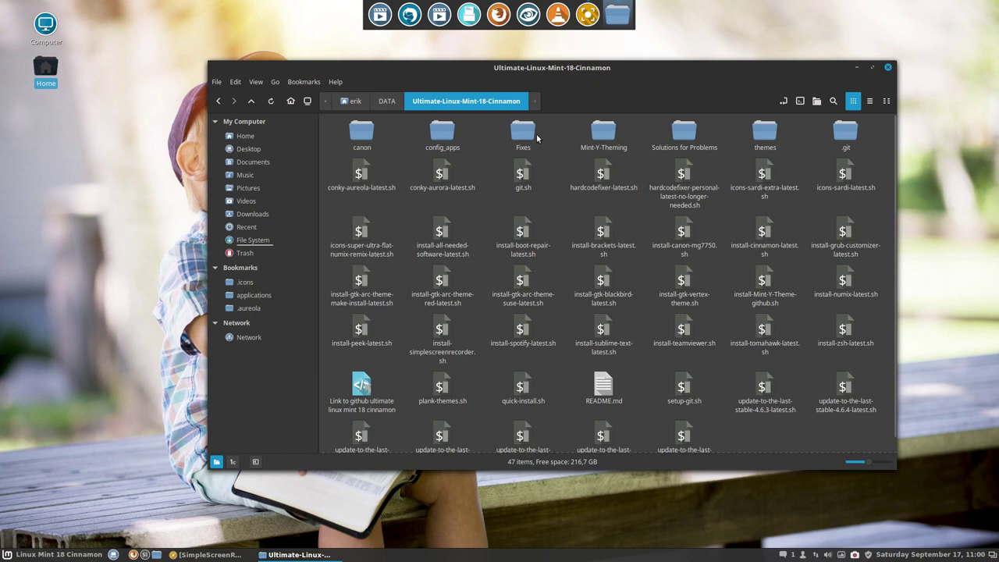
# Step: Run config_apps > variety-shortcuts > dconf_load.sh in a terminal and submit the sudo password
pyautogui.doubleClick(441, 133)
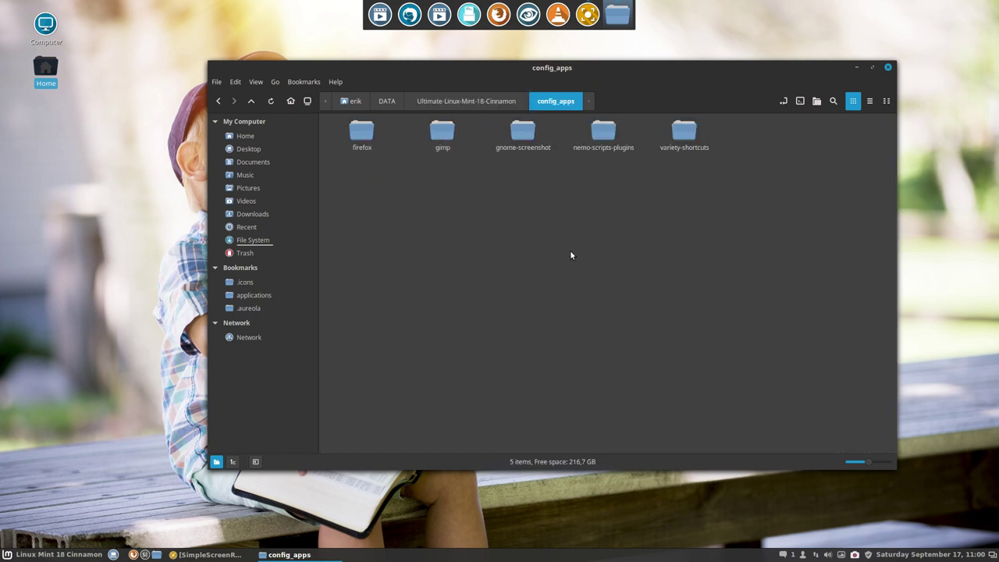
pyautogui.doubleClick(689, 128)
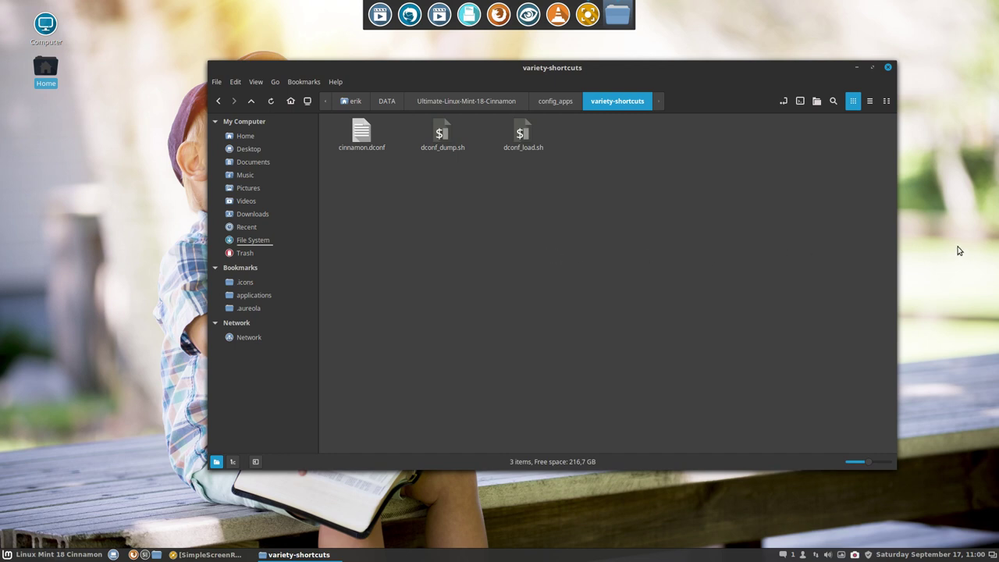
pyautogui.click(442, 130)
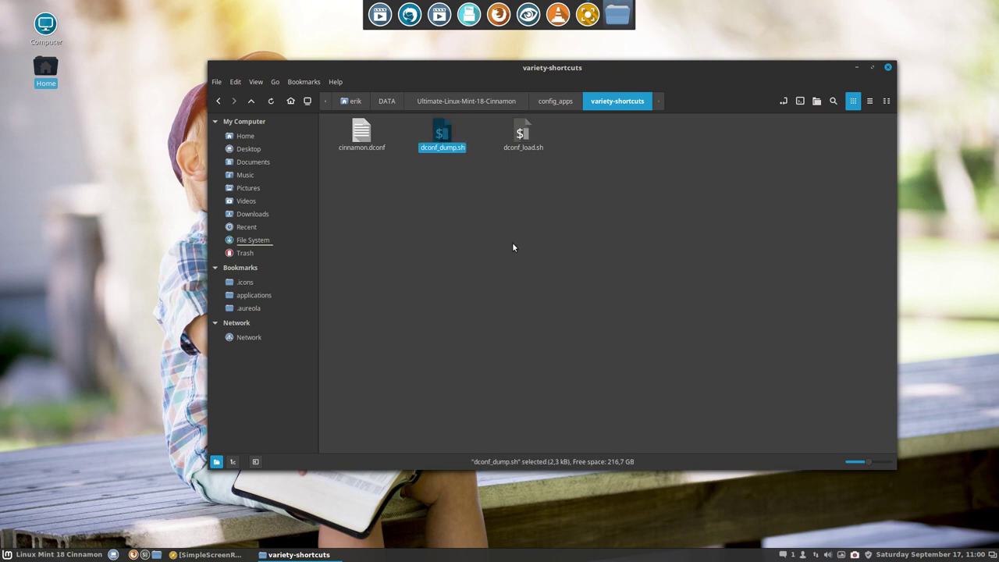
pyautogui.doubleClick(521, 134)
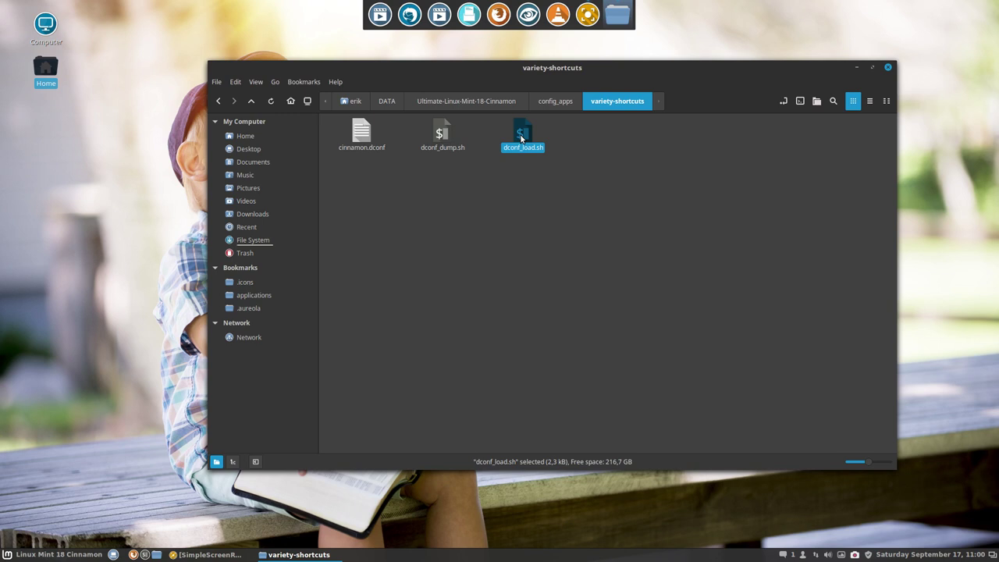
pyautogui.click(439, 305)
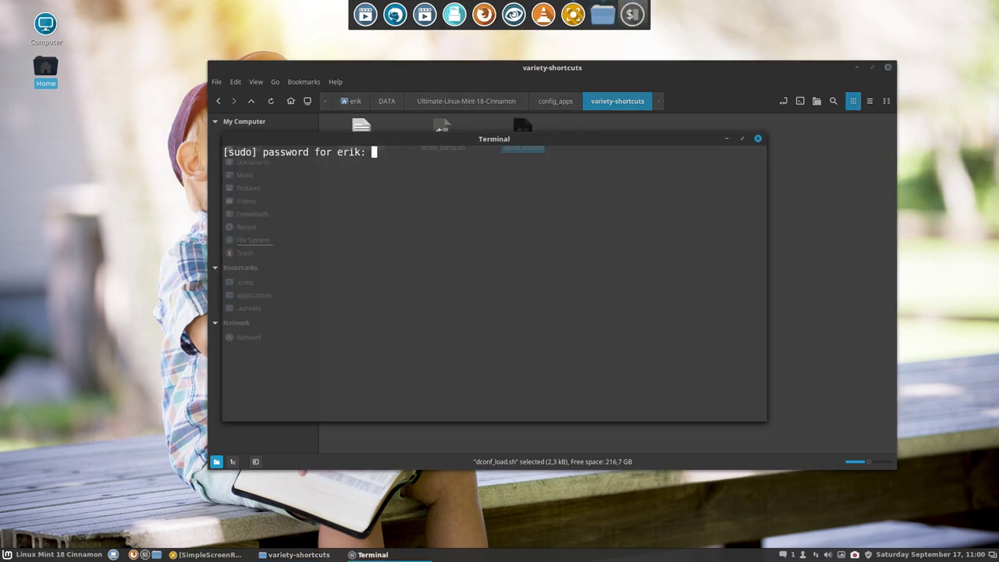
pyautogui.press('Return')
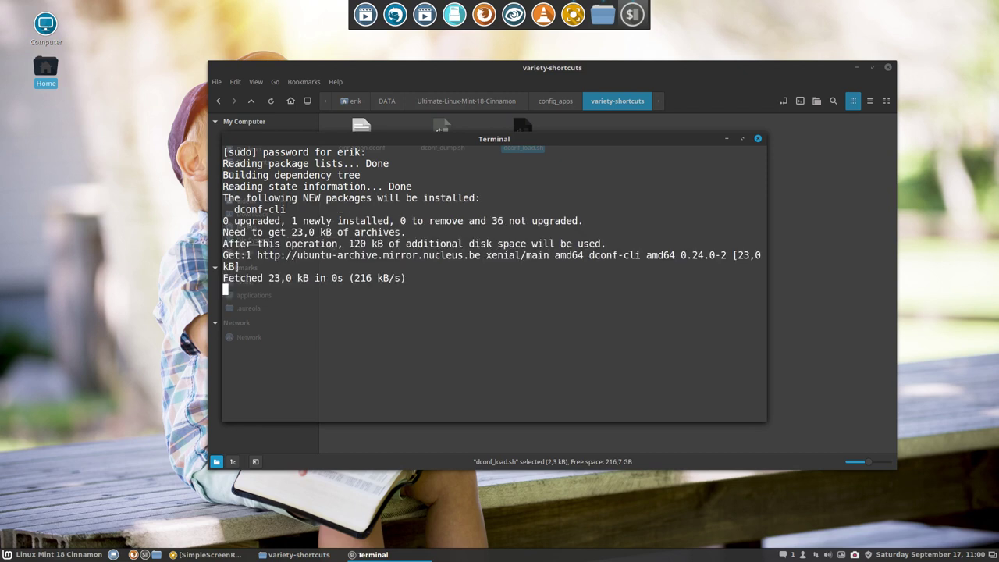
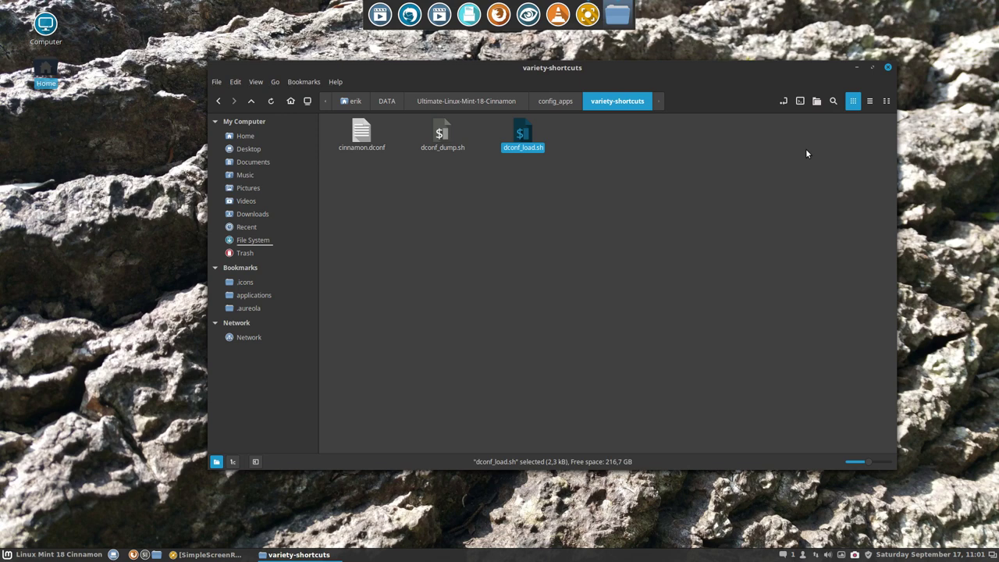
# Step: Cycle the wallpaper forward three times and back once, ending on the green grass field
pyautogui.hotkey('alt', 'n')
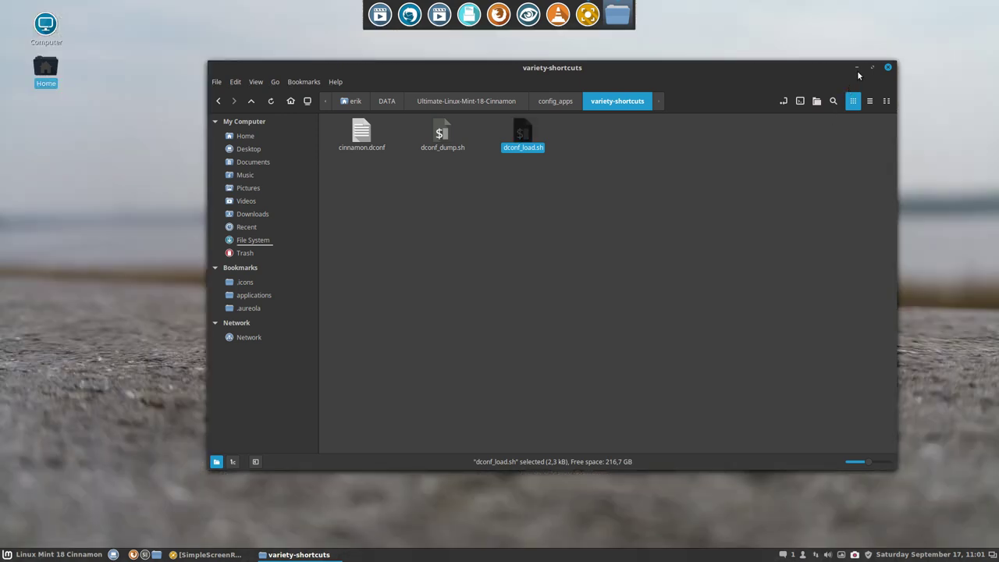
pyautogui.hotkey('alt', 'n')
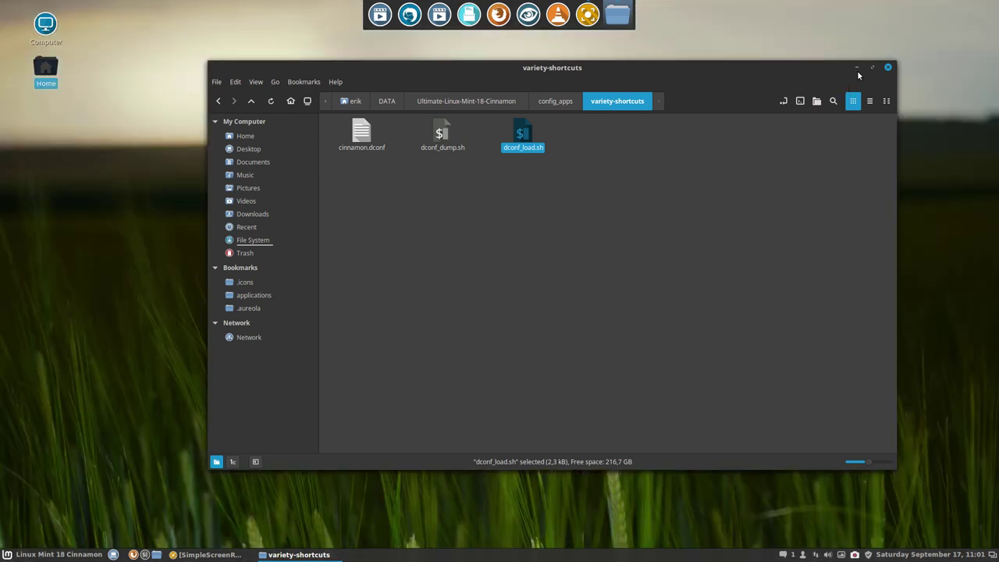
pyautogui.hotkey('alt', 'n')
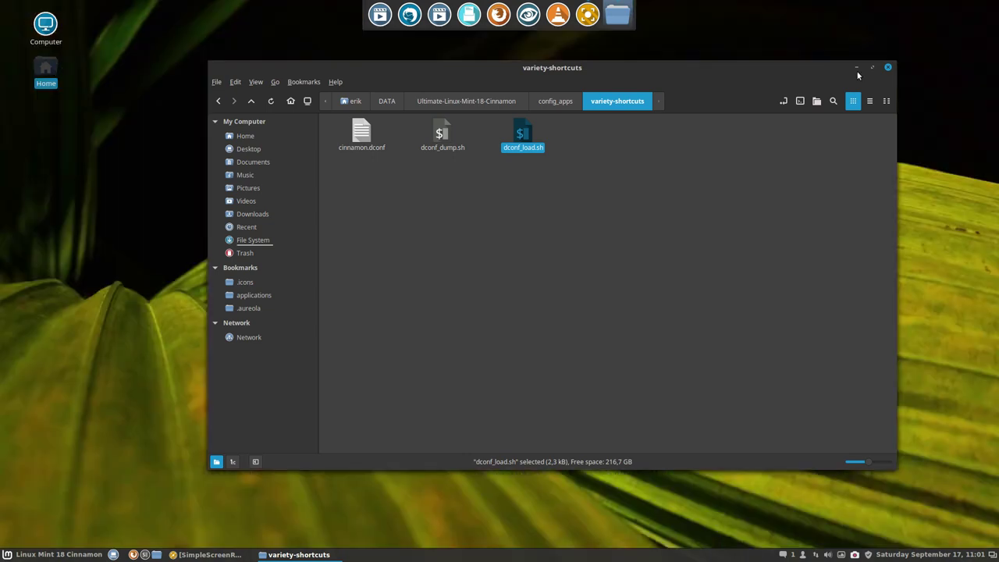
pyautogui.hotkey('alt', 'p')
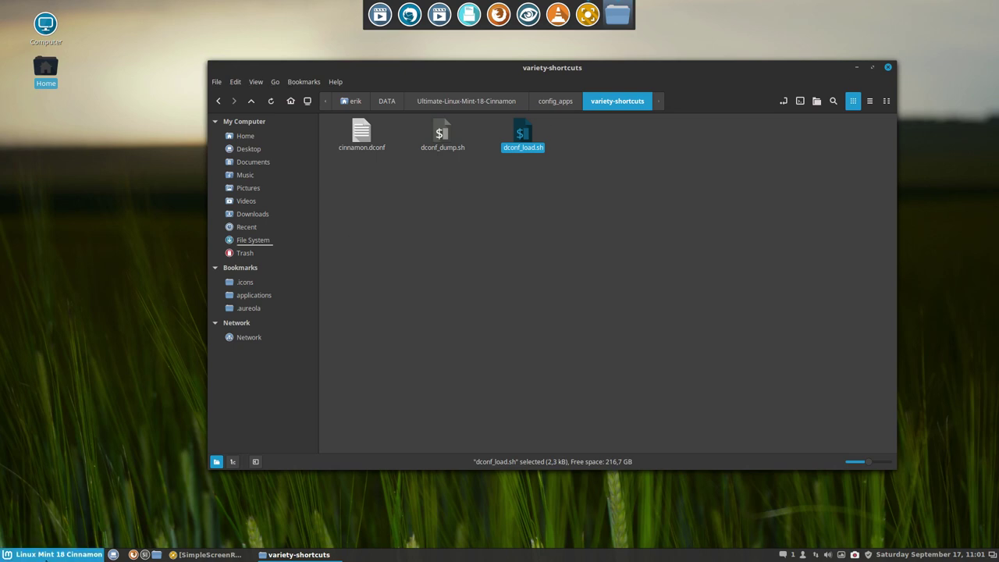
pyautogui.click(45, 556)
pyautogui.write('short')
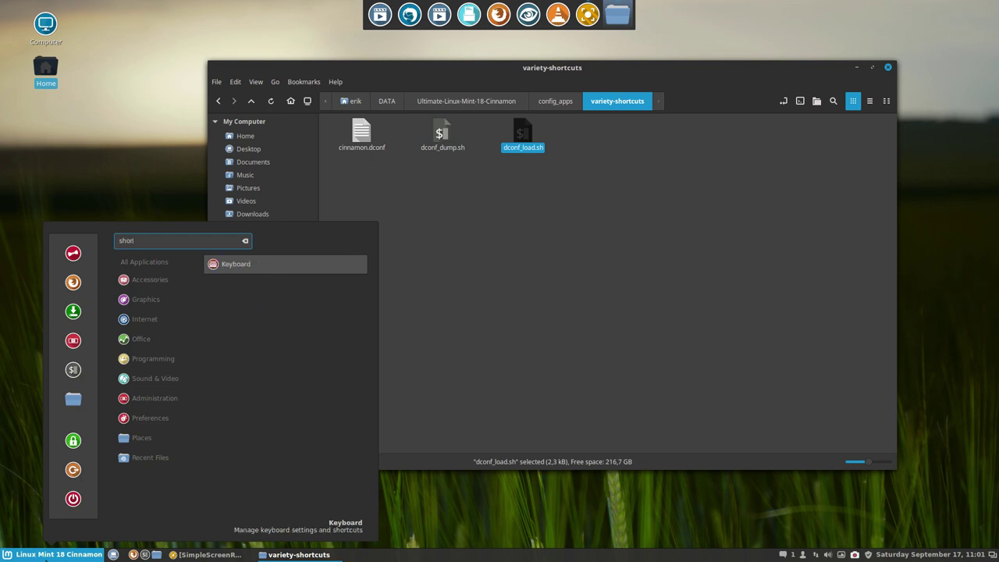
pyautogui.click(241, 265)
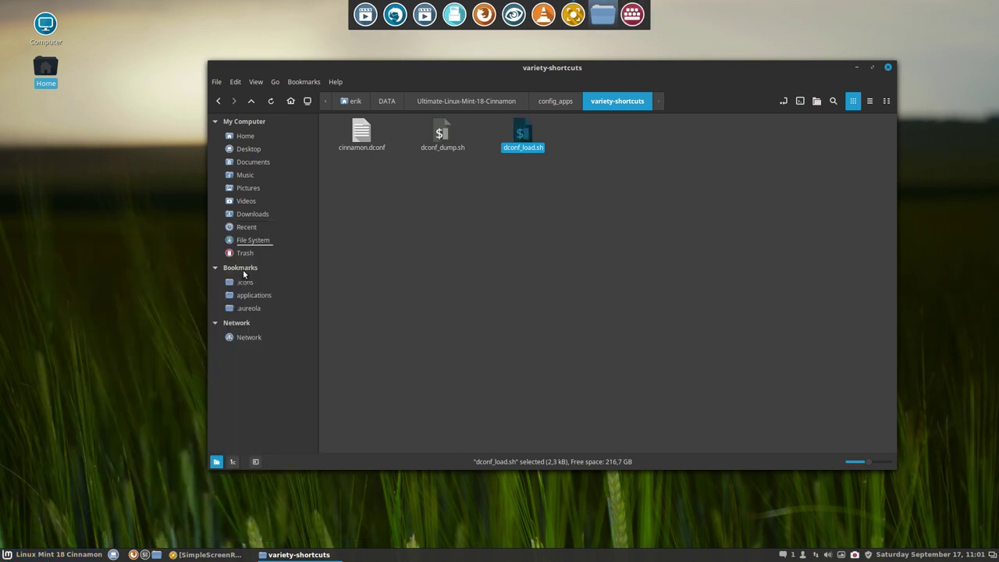
pyautogui.click(556, 145)
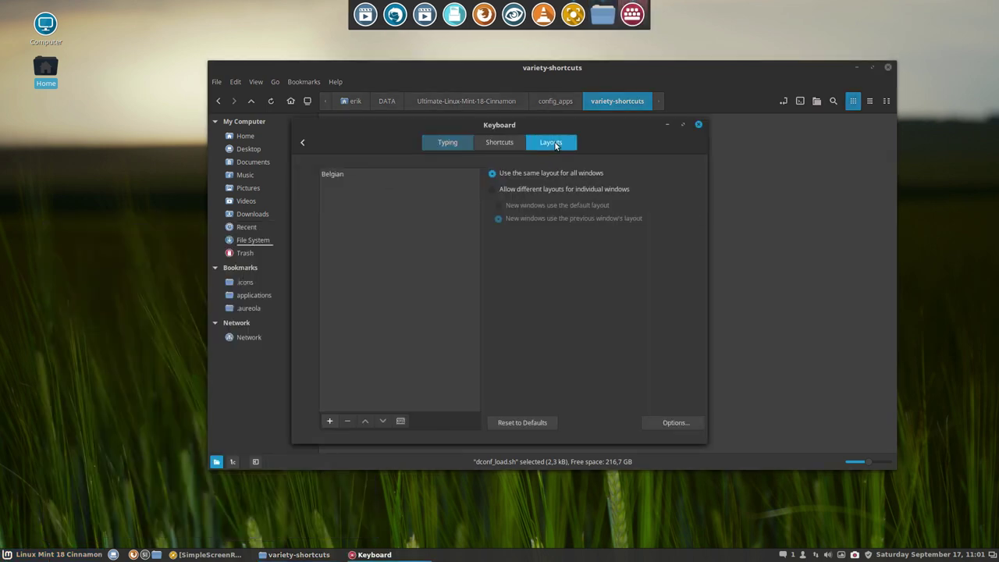
pyautogui.click(500, 142)
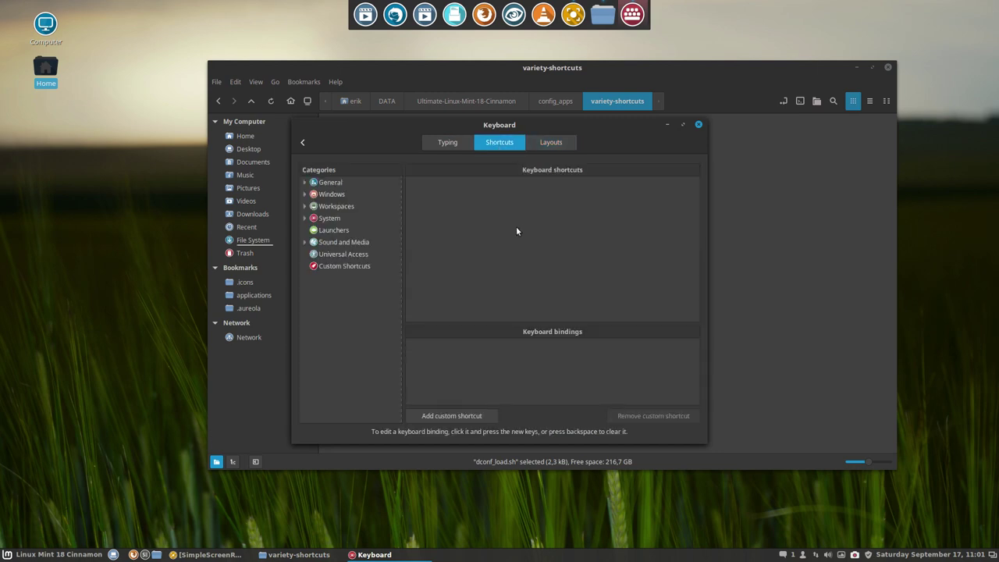
pyautogui.click(357, 266)
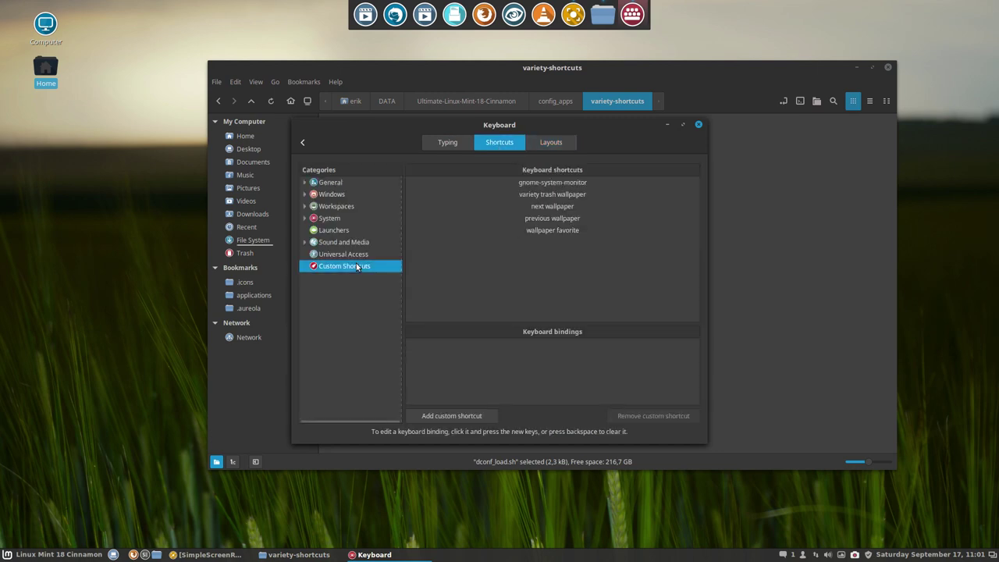
pyautogui.click(555, 182)
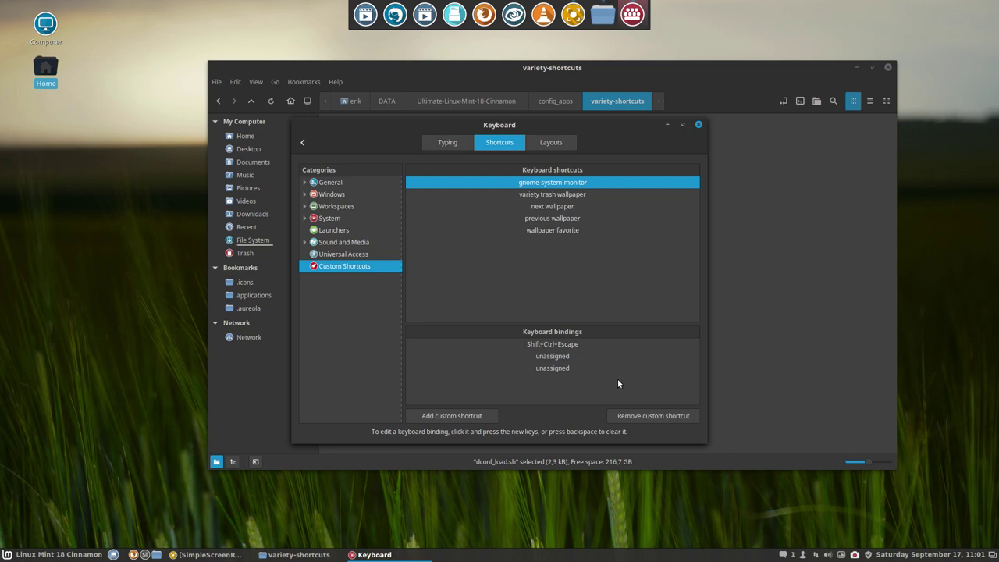
pyautogui.hotkey('shift', 'ctrl', 'Escape')
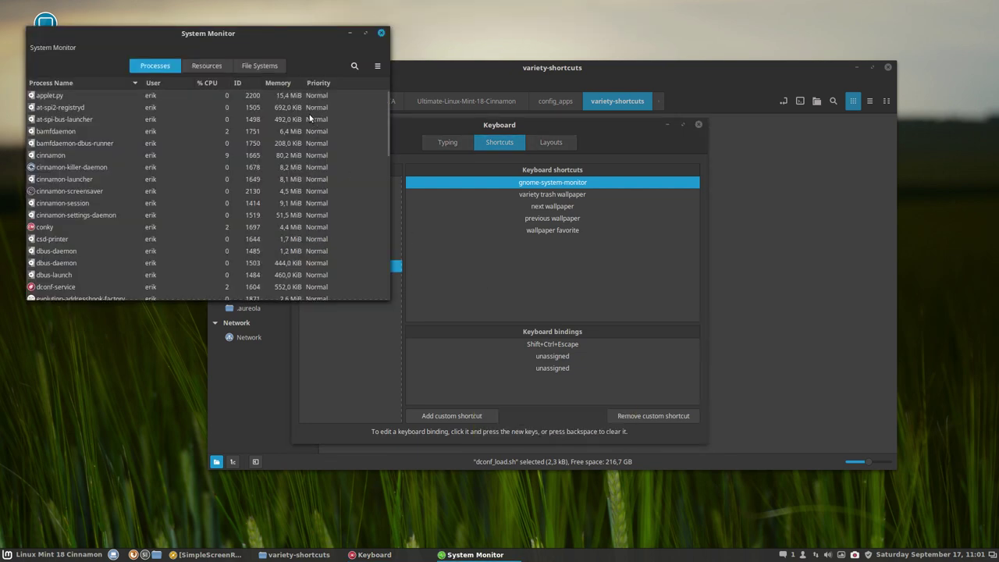
pyautogui.click(381, 33)
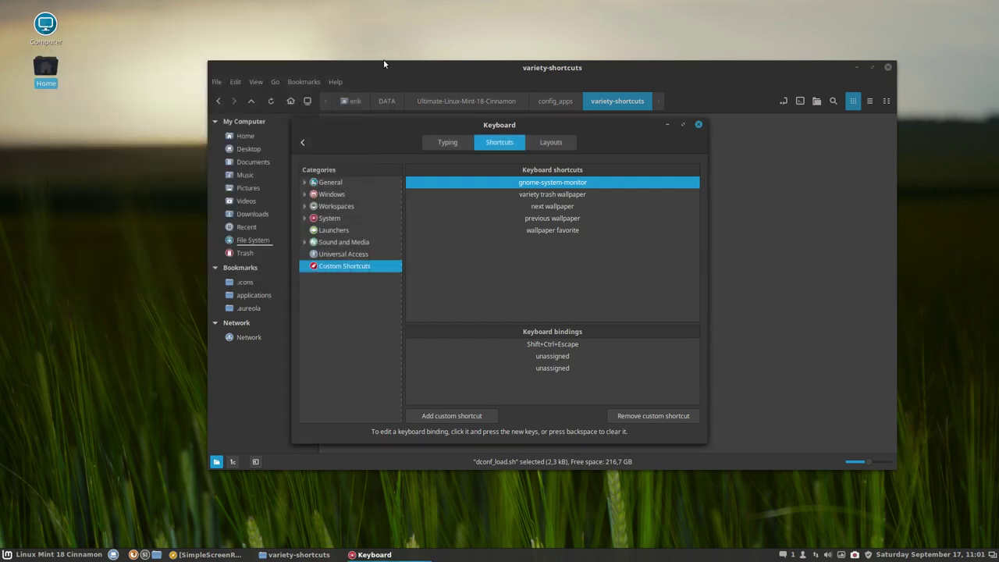
pyautogui.click(571, 194)
pyautogui.click(568, 206)
pyautogui.click(566, 217)
pyautogui.click(564, 230)
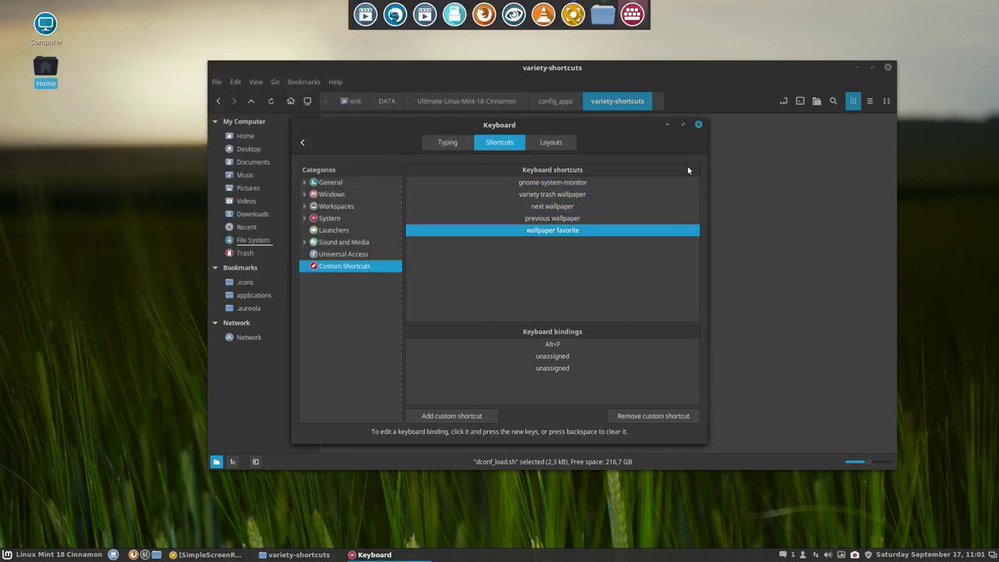
pyautogui.click(698, 126)
pyautogui.click(475, 161)
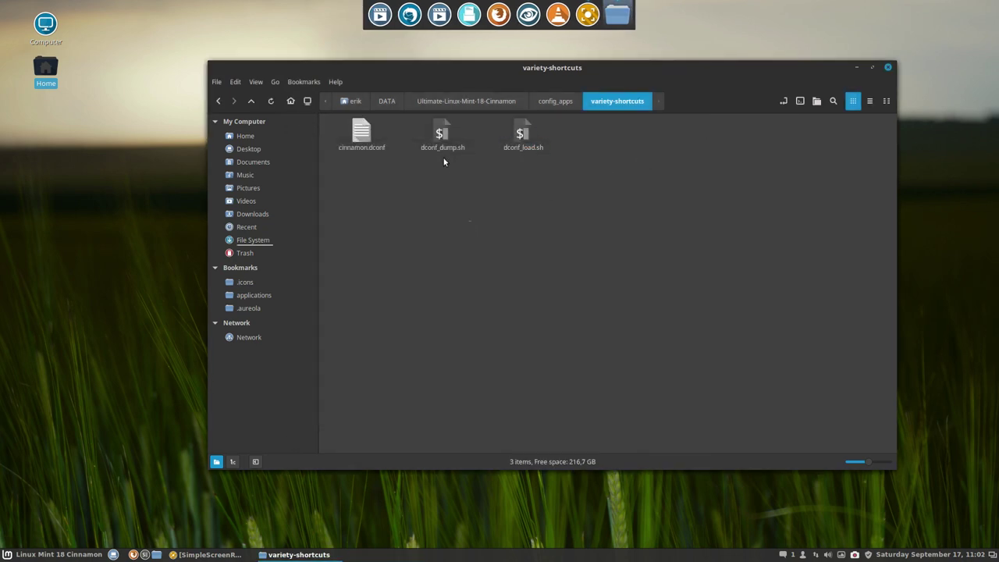
# Step: Go up to config_apps and open the gnome-screenshot folder
pyautogui.click(445, 144)
pyautogui.click(355, 133)
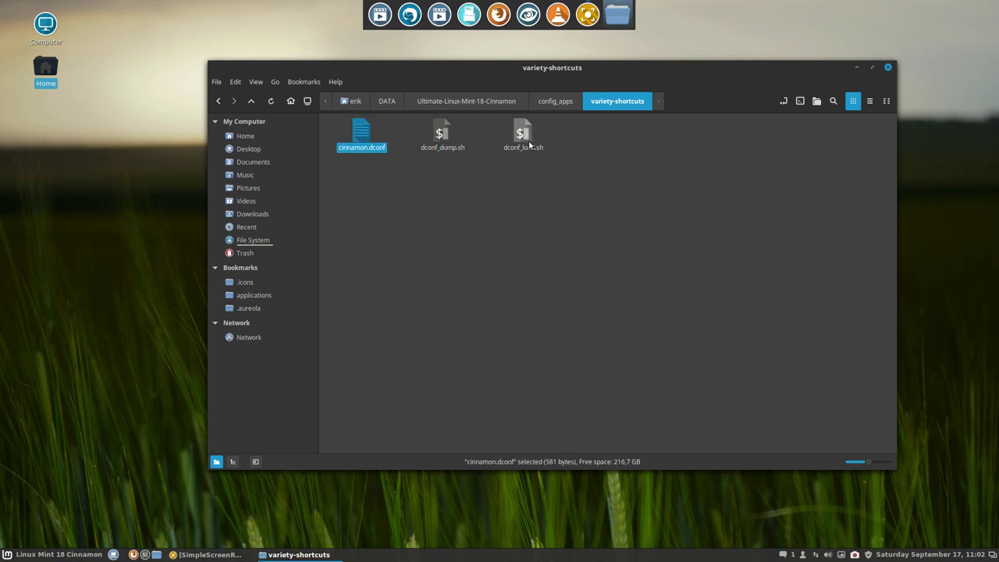
pyautogui.click(544, 105)
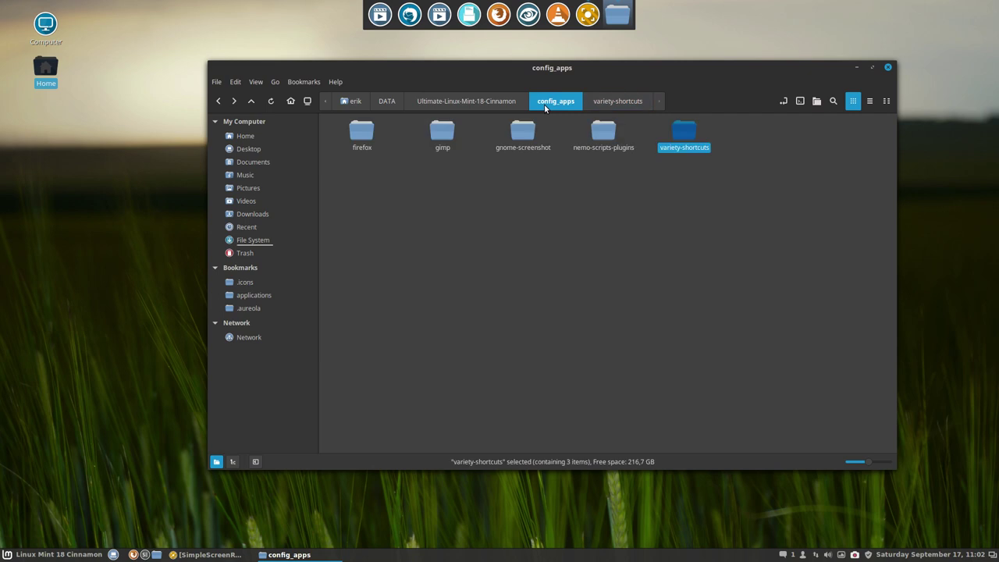
pyautogui.click(602, 133)
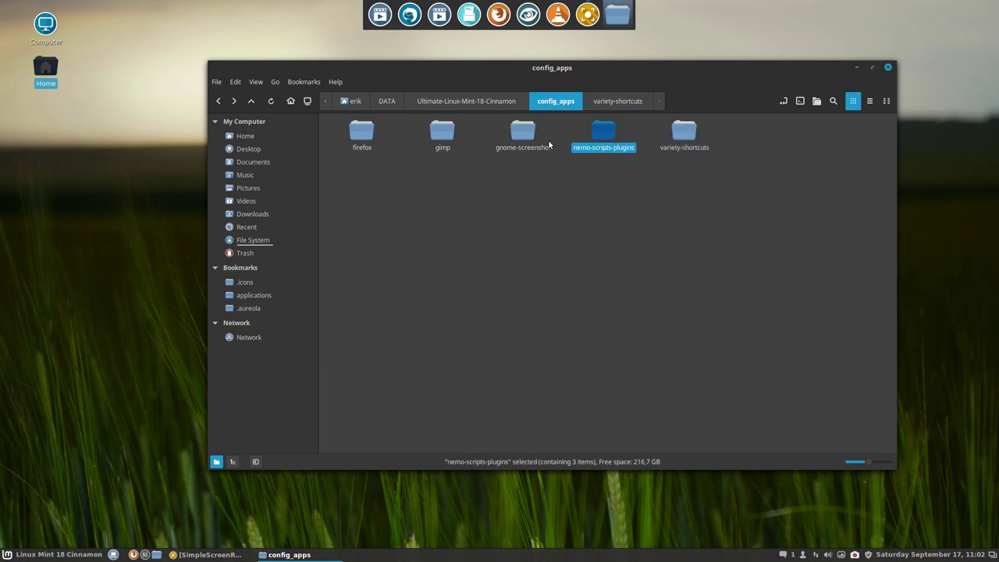
pyautogui.doubleClick(521, 134)
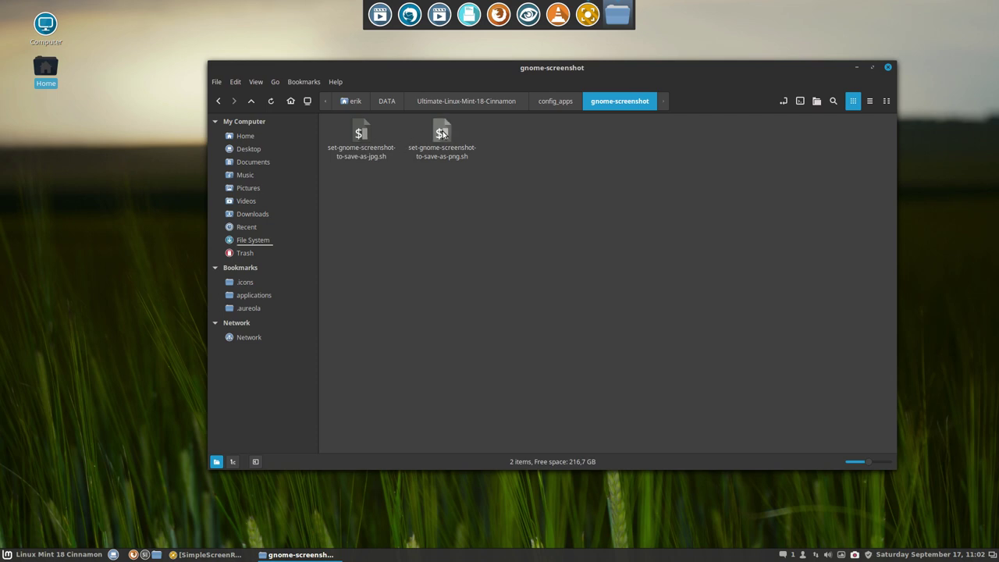
# Step: Run set-gnome-screenshot-to-save-as-jpg.sh in a terminal and take a test screenshot
pyautogui.doubleClick(359, 137)
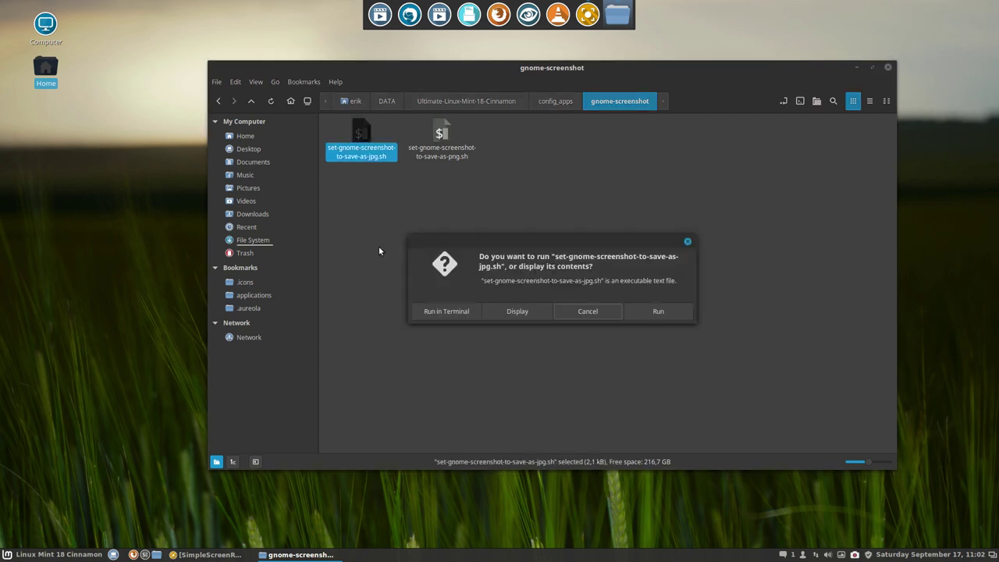
pyautogui.click(454, 311)
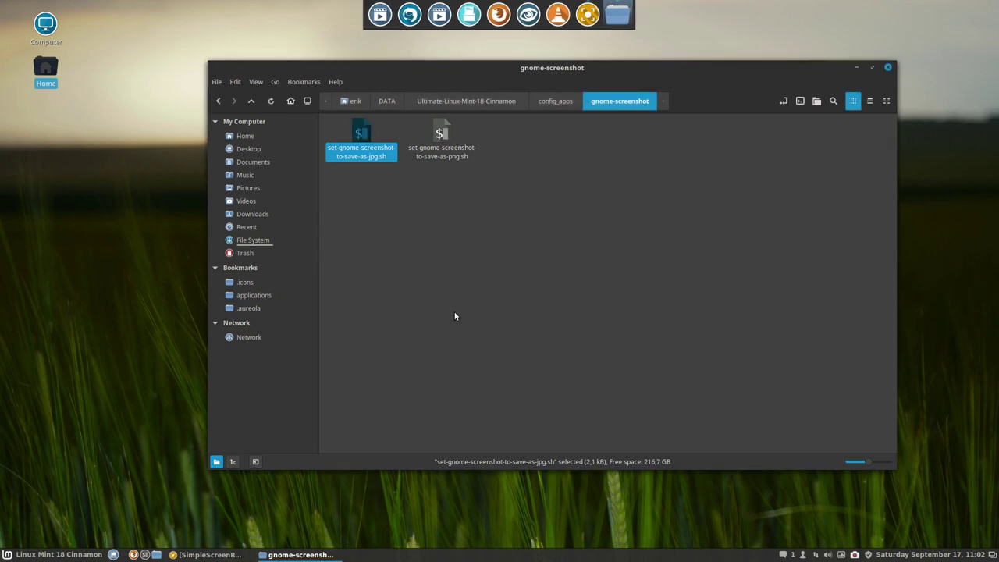
pyautogui.press('Print')
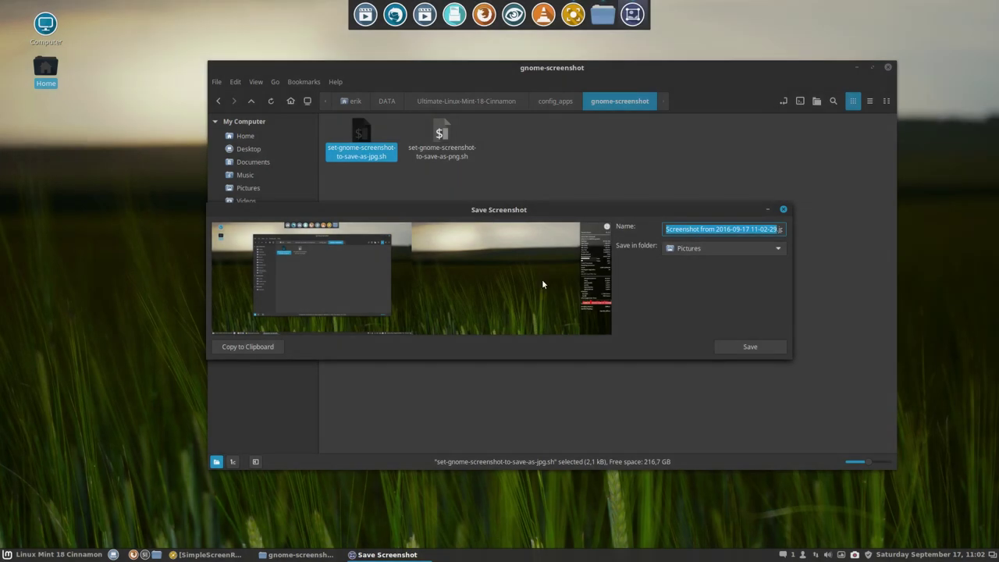
# Step: Change the proposed screenshot file extension to jpg and dismiss the save dialog
pyautogui.click(777, 228)
pyautogui.moveTo(779, 229); pyautogui.dragTo(789, 229)
pyautogui.write('jpg')
pyautogui.press('Return')
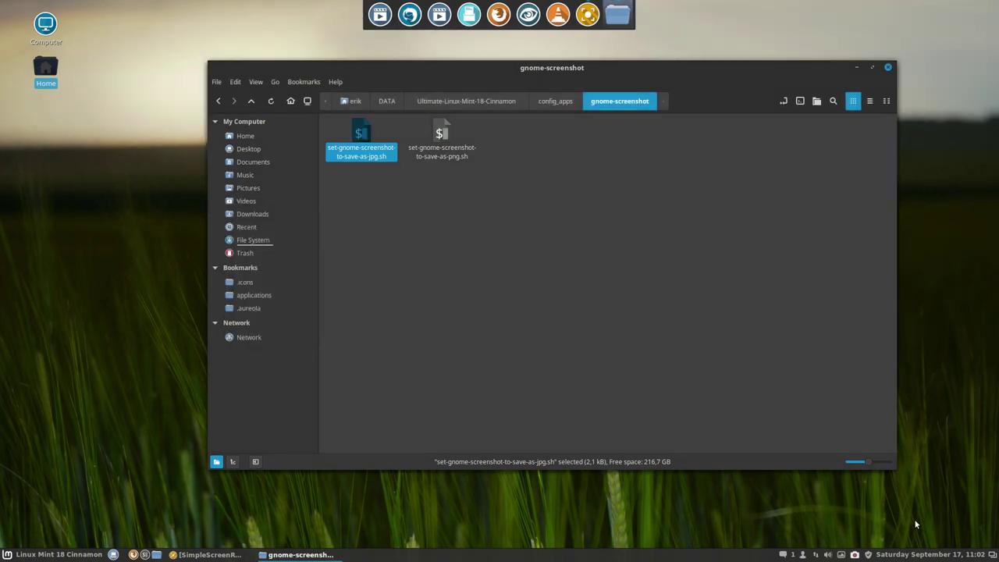
# Step: Take another screenshot, confirm its name ends in .jpg, and close without saving
pyautogui.press('Print')
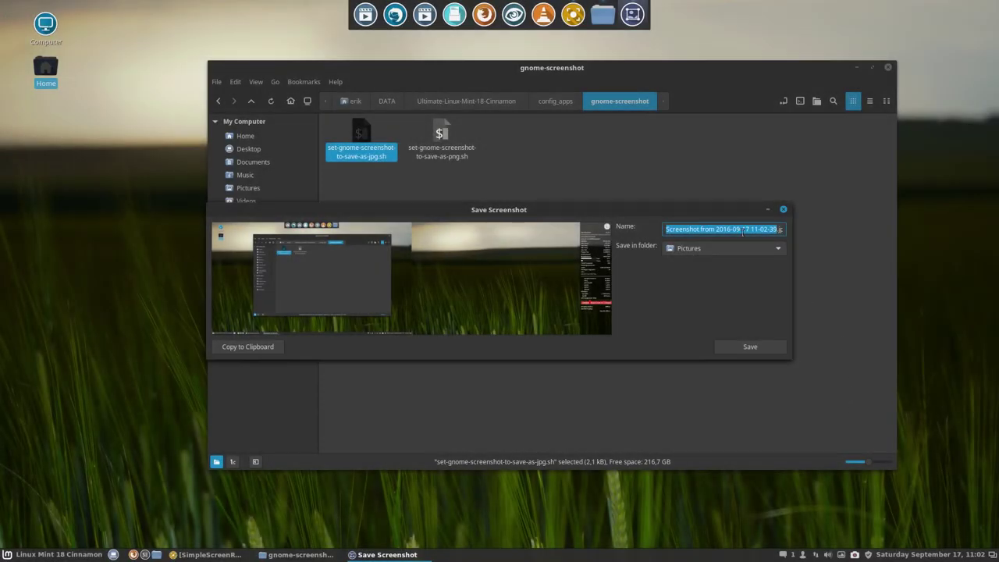
pyautogui.click(743, 230)
pyautogui.press('End')
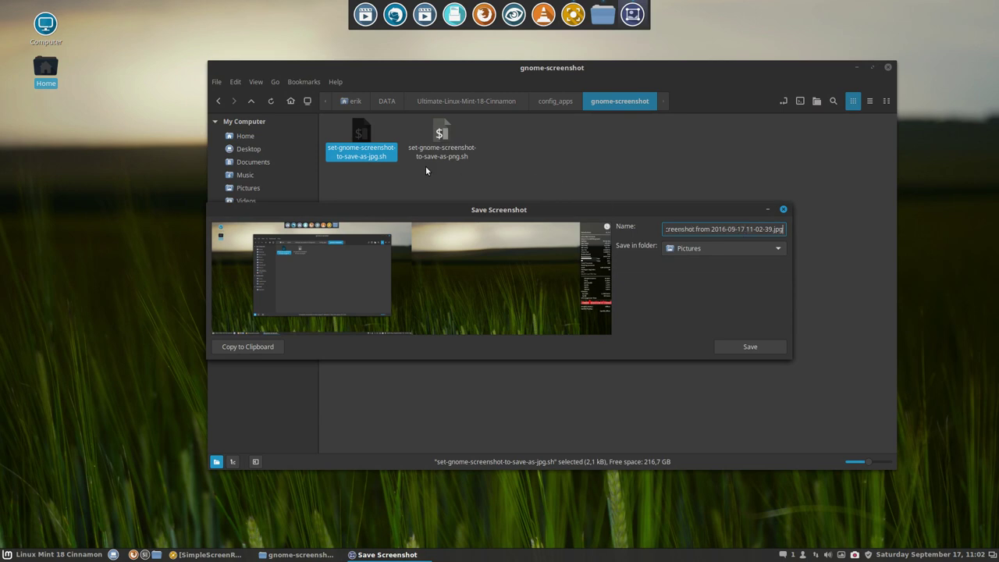
pyautogui.click(783, 209)
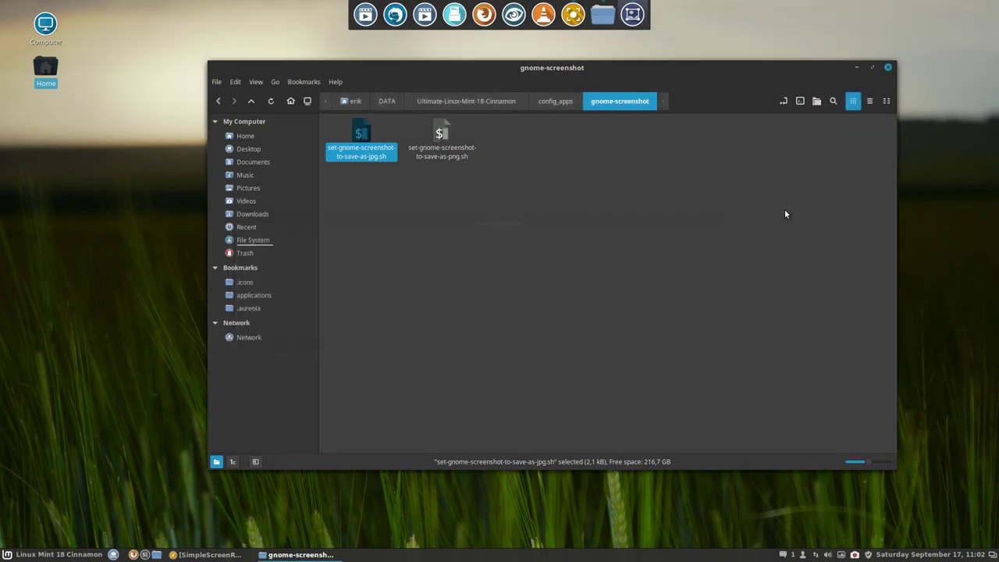
# Step: Return to config_apps and peek into the empty gimp folder
pyautogui.click(552, 101)
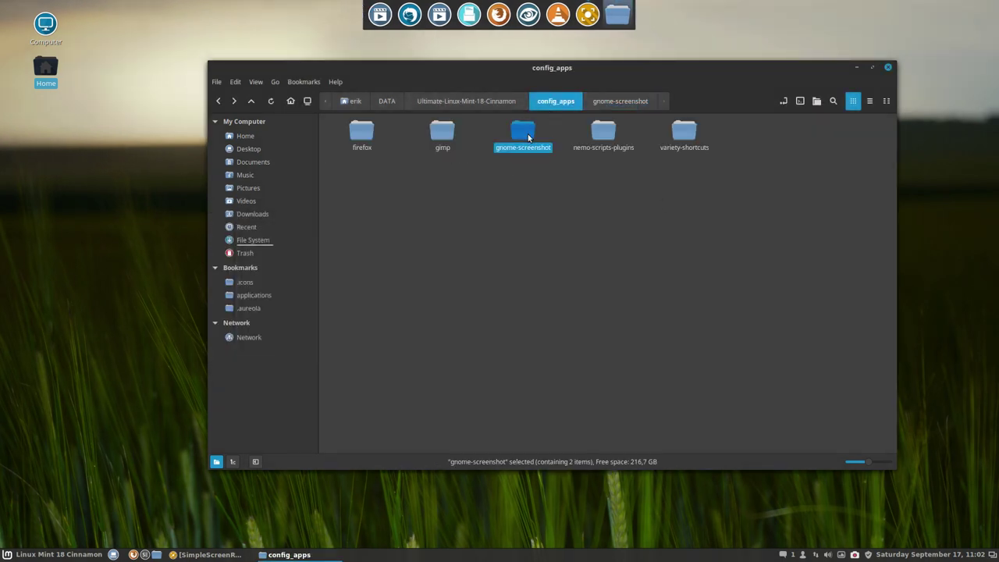
pyautogui.click(676, 143)
pyautogui.click(607, 142)
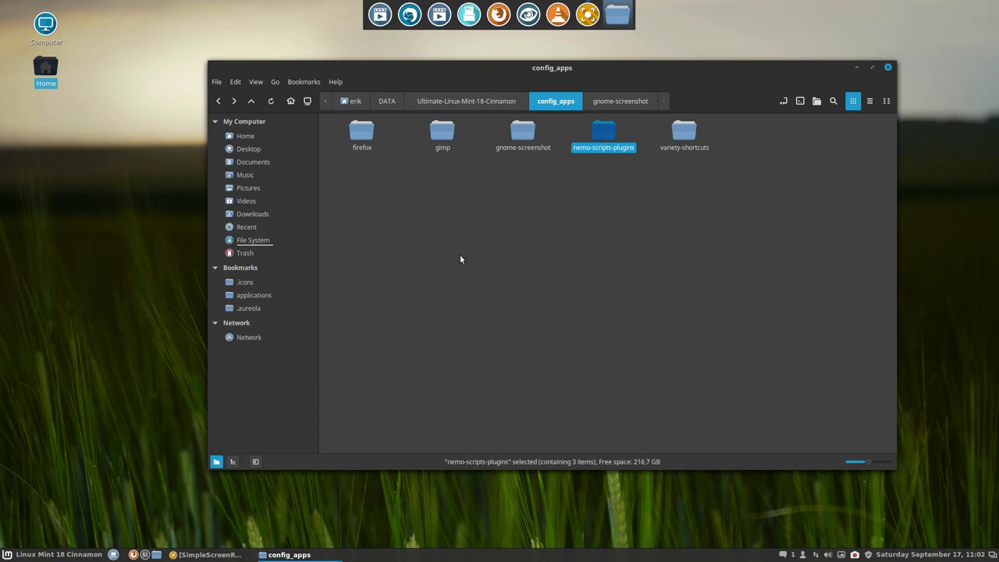
pyautogui.click(442, 134)
pyautogui.doubleClick(443, 134)
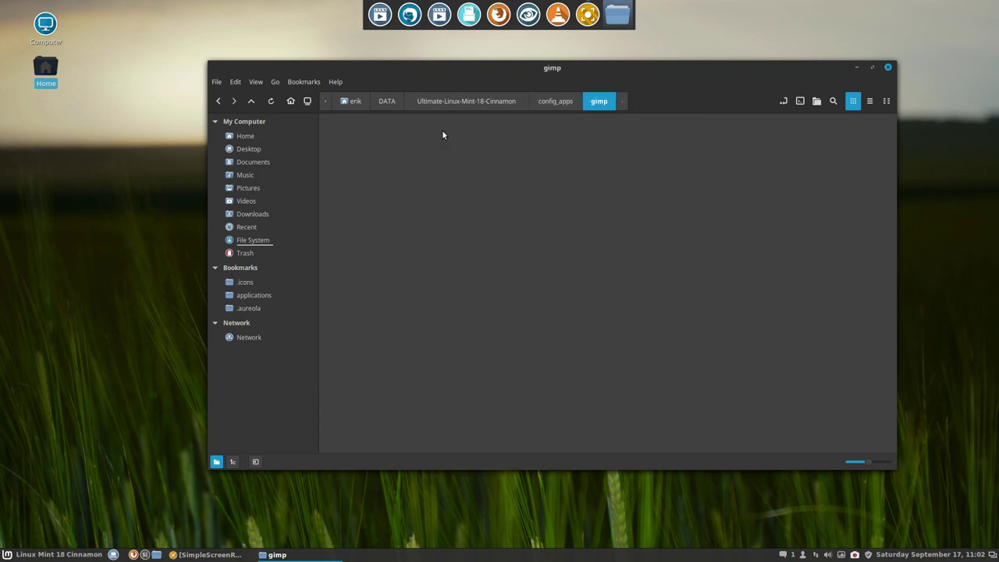
pyautogui.click(576, 102)
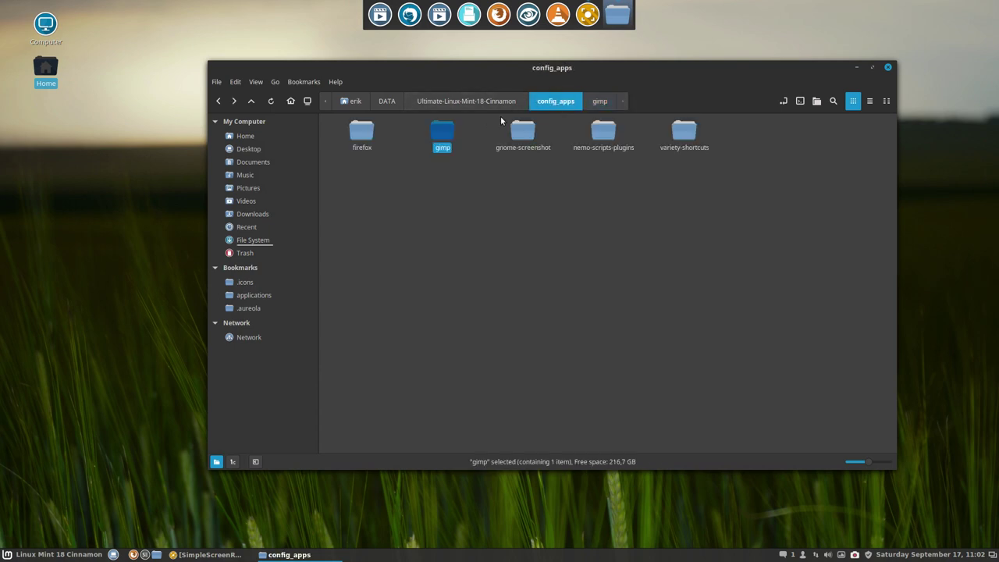
# Step: Open the firefox folder's 'stop firefox from saying well this is embarrasing' script in the text editor
pyautogui.doubleClick(360, 132)
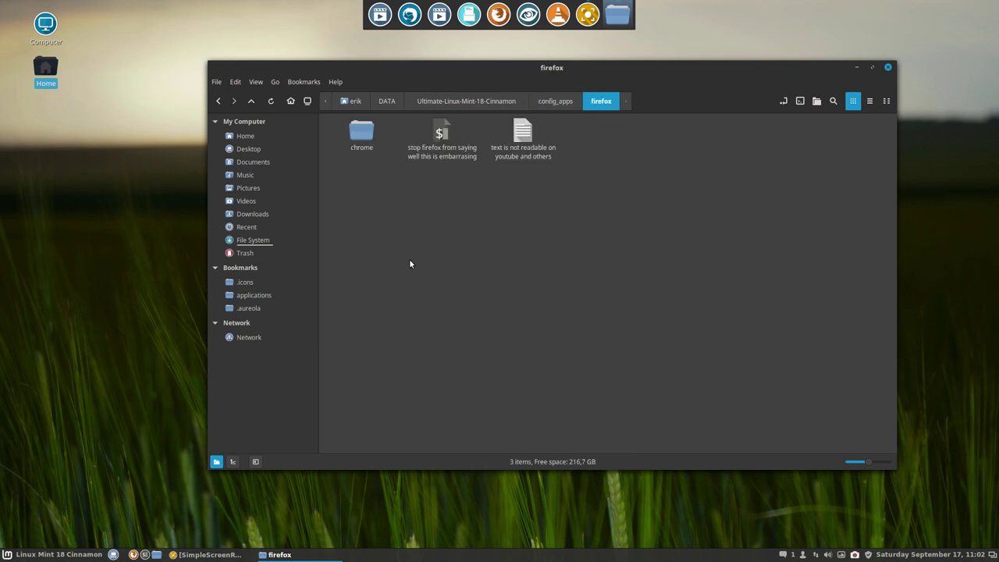
pyautogui.click(439, 137)
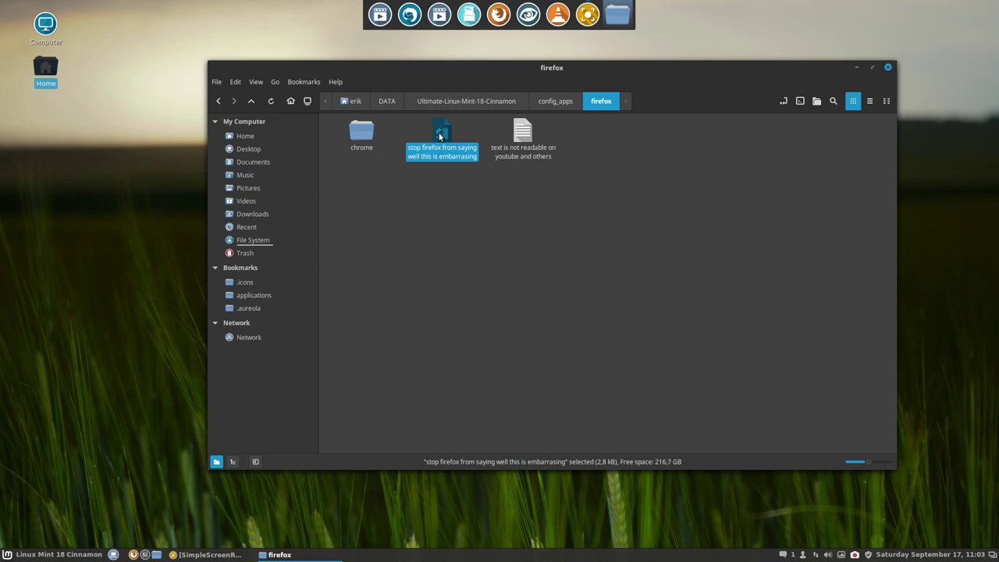
pyautogui.doubleClick(440, 137)
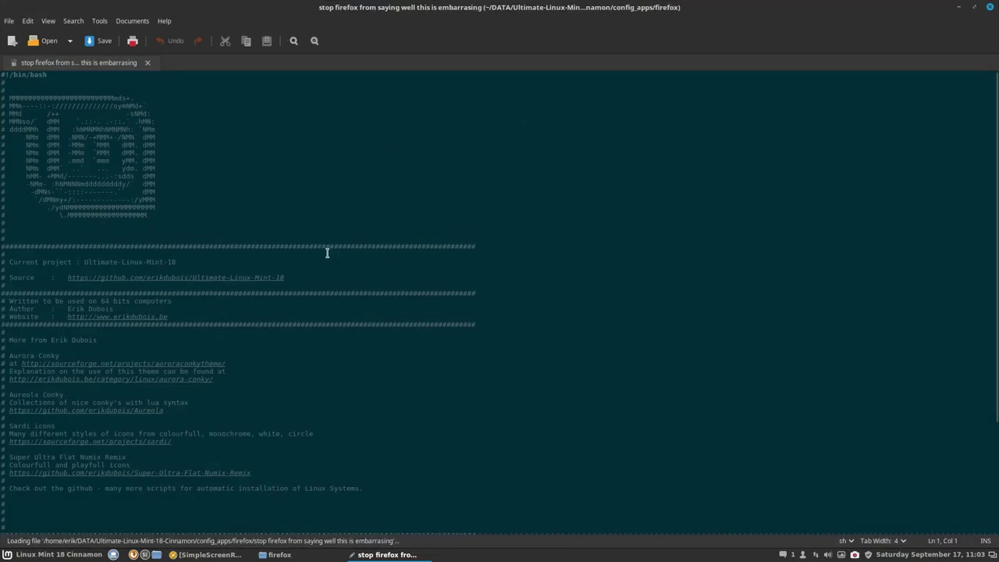
# Step: Read the script's about:config session-restore settings, close Xed, and return to Ultimate-Linux-Mint-18-Cinnamon
pyautogui.scroll(-6, 65, 289)
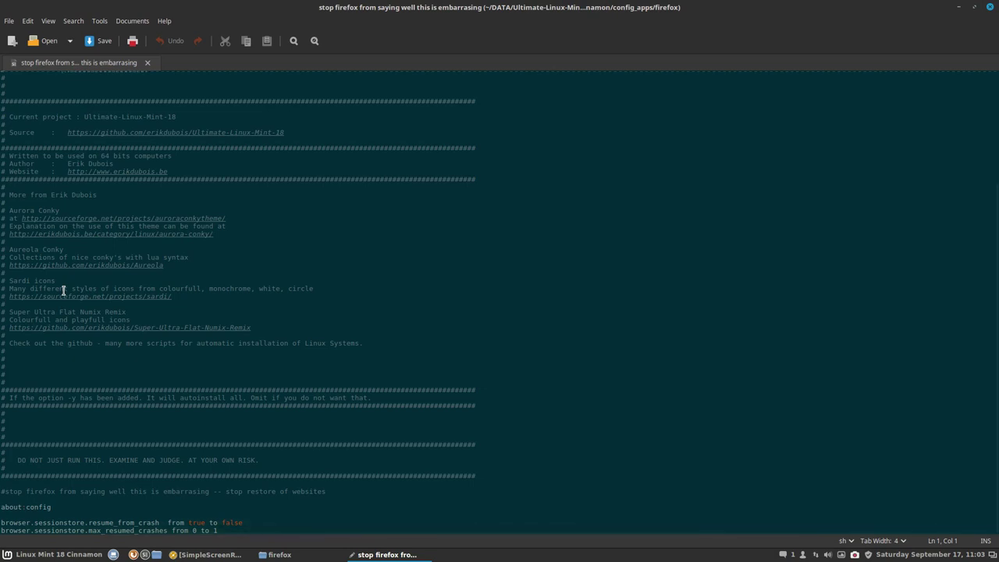
pyautogui.click(990, 7)
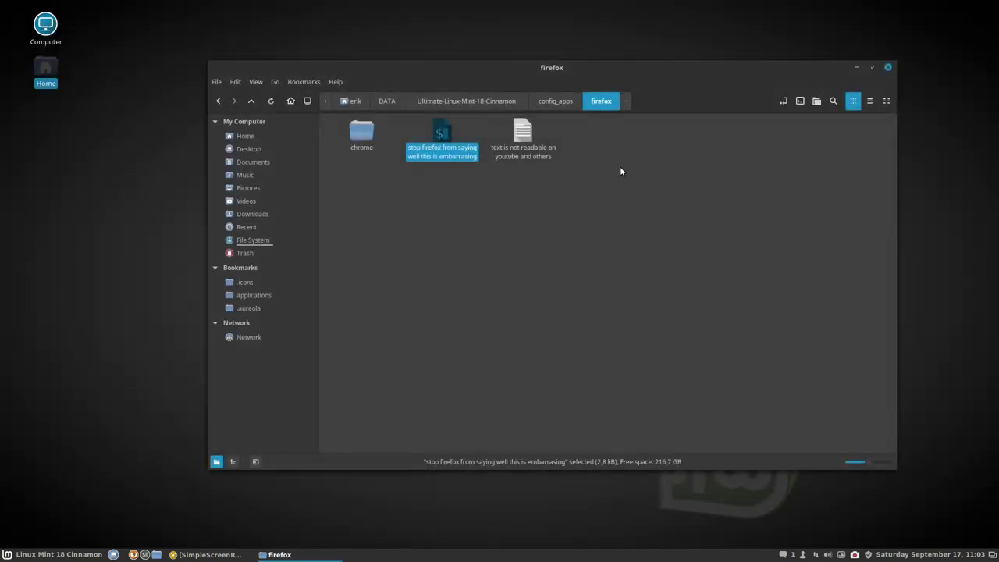
pyautogui.click(553, 101)
pyautogui.click(488, 101)
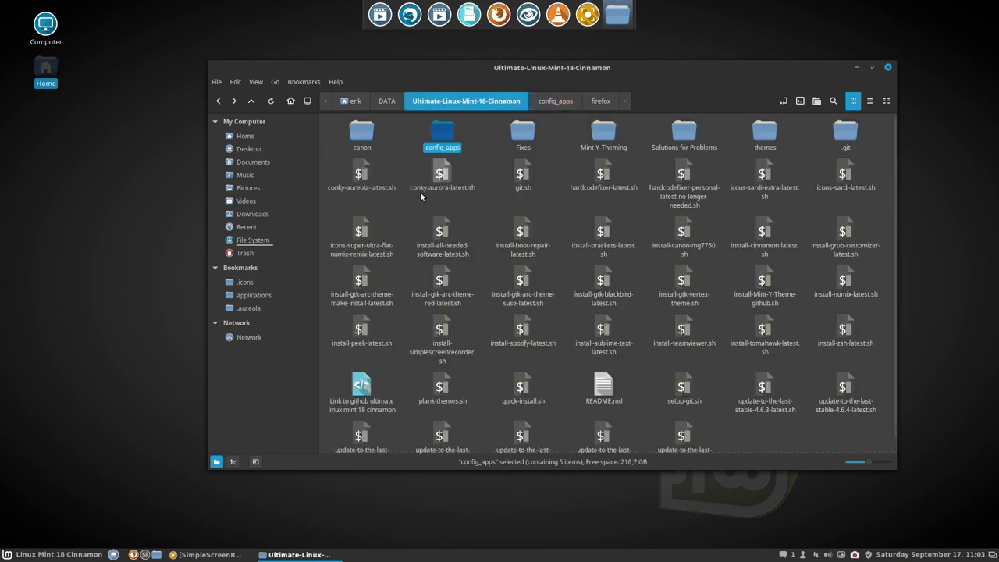
pyautogui.click(362, 132)
# Step: Open the Fixes folder and load dropboxfix.sh in Xed
pyautogui.click(521, 134)
pyautogui.doubleClick(521, 134)
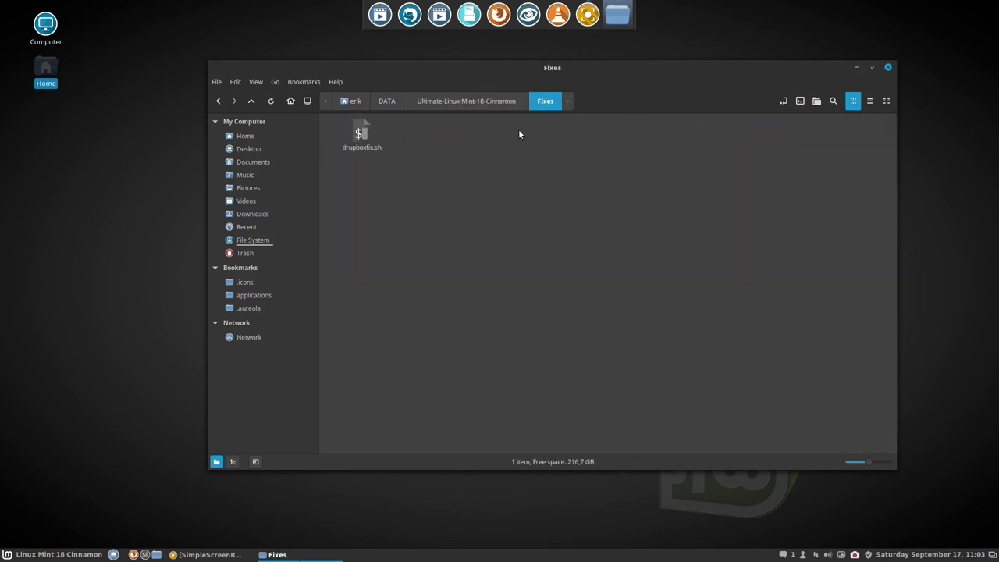
pyautogui.click(361, 133)
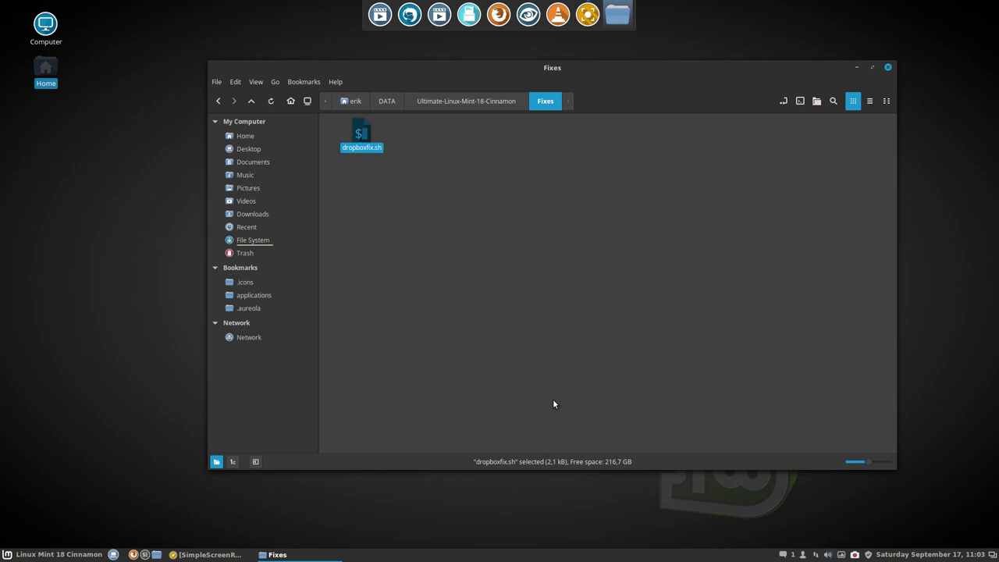
pyautogui.doubleClick(361, 131)
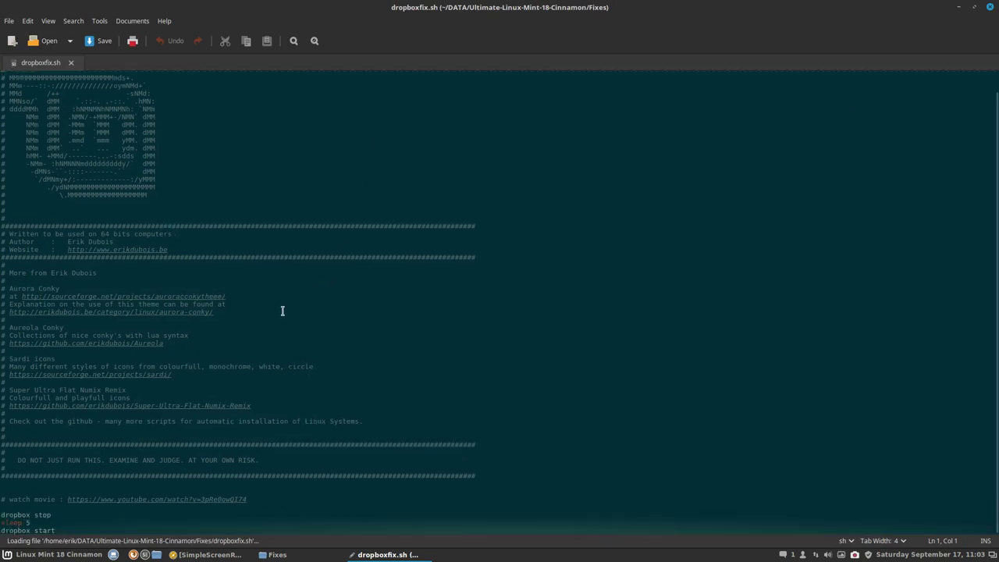
# Step: Read dropboxfix.sh's Dropbox stop and restart commands, then close Xed
pyautogui.click(57, 528)
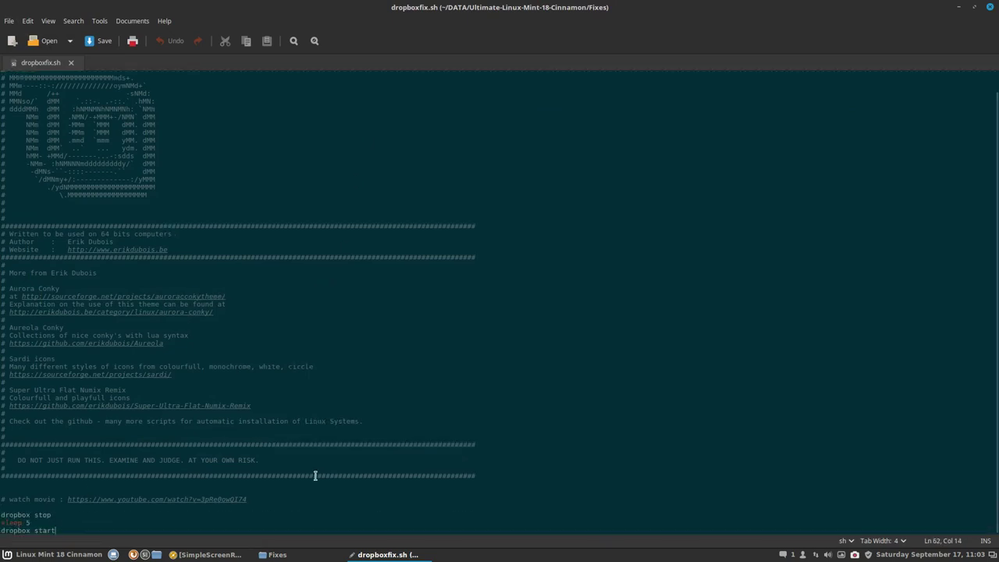
pyautogui.click(990, 7)
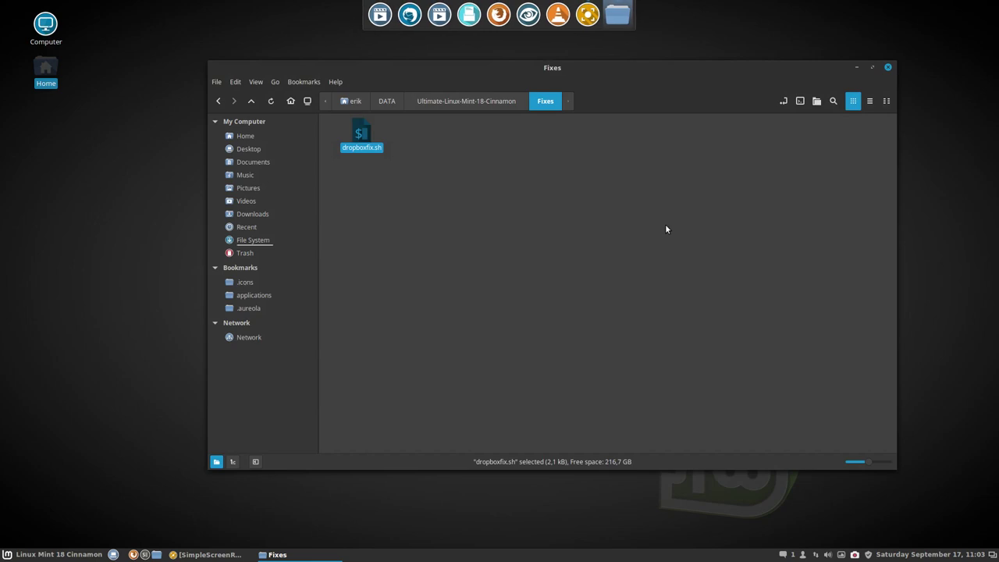
# Step: Return to Ultimate-Linux-Mint-18-Cinnamon, open Mint-Y-Theming, and launch Themes settings
pyautogui.click(508, 103)
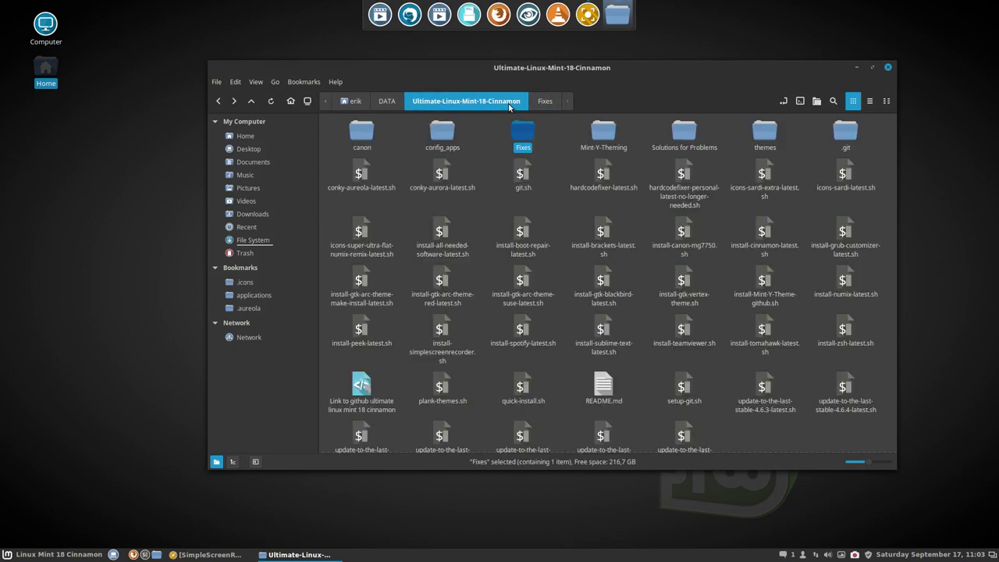
pyautogui.click(605, 137)
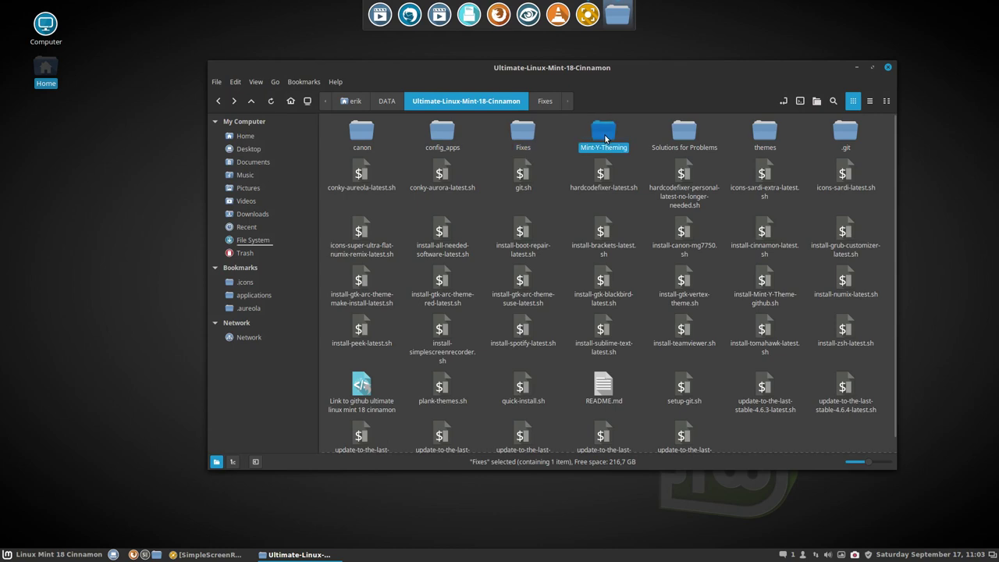
pyautogui.doubleClick(604, 137)
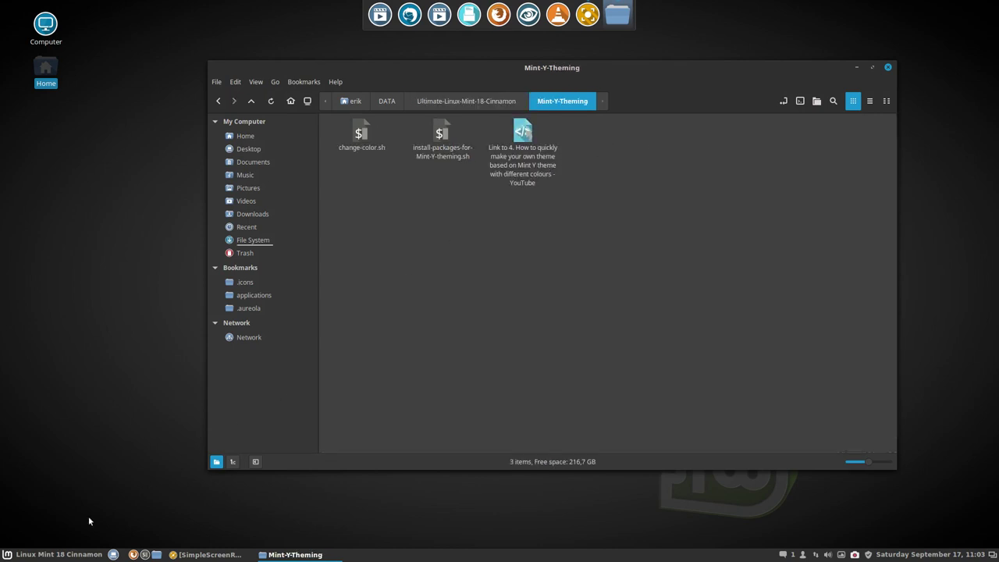
pyautogui.click(24, 554)
pyautogui.click(73, 253)
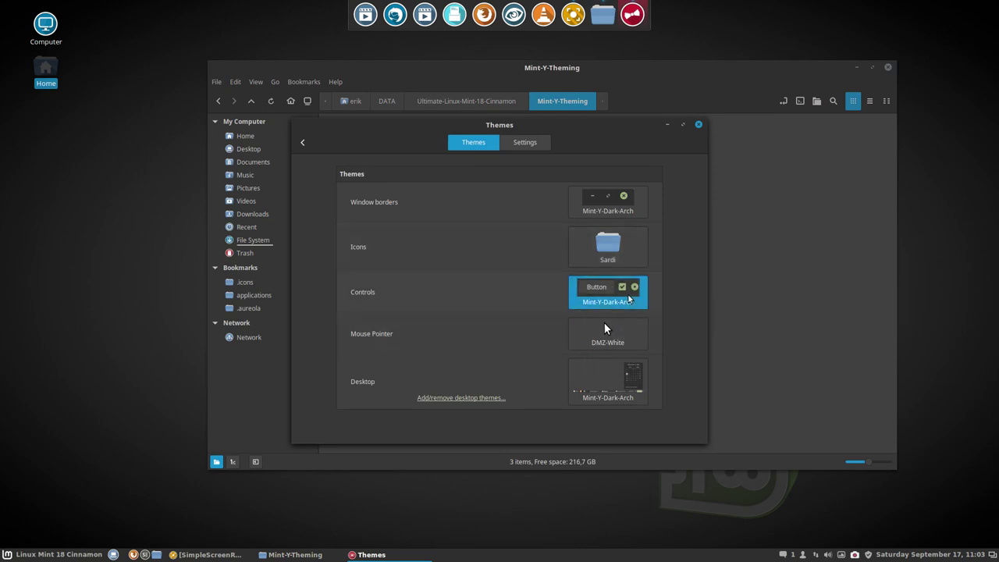
# Step: Set the controls, window borders and desktop themes to Mint-Y-Dark-Fire
pyautogui.click(628, 299)
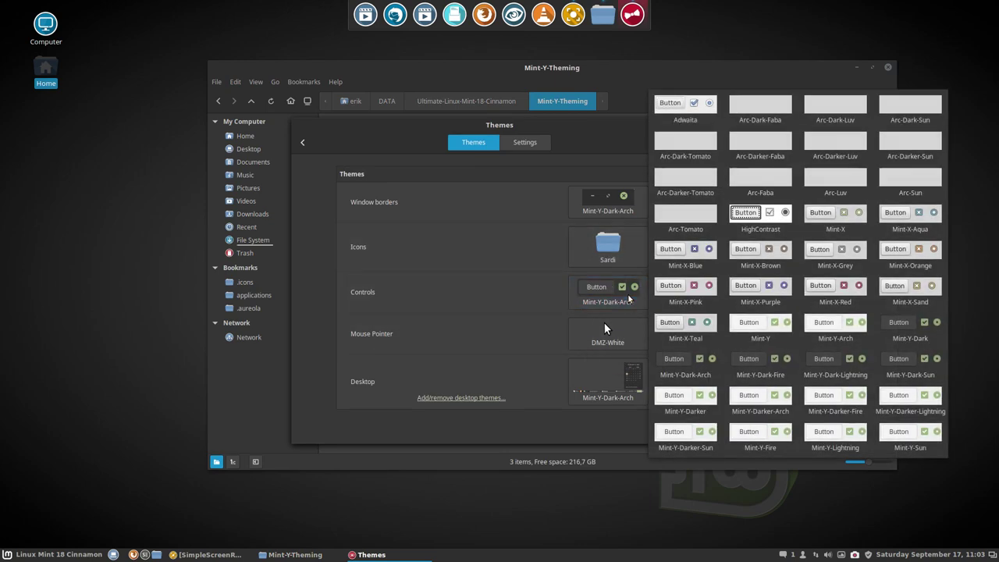
pyautogui.click(763, 367)
pyautogui.click(624, 212)
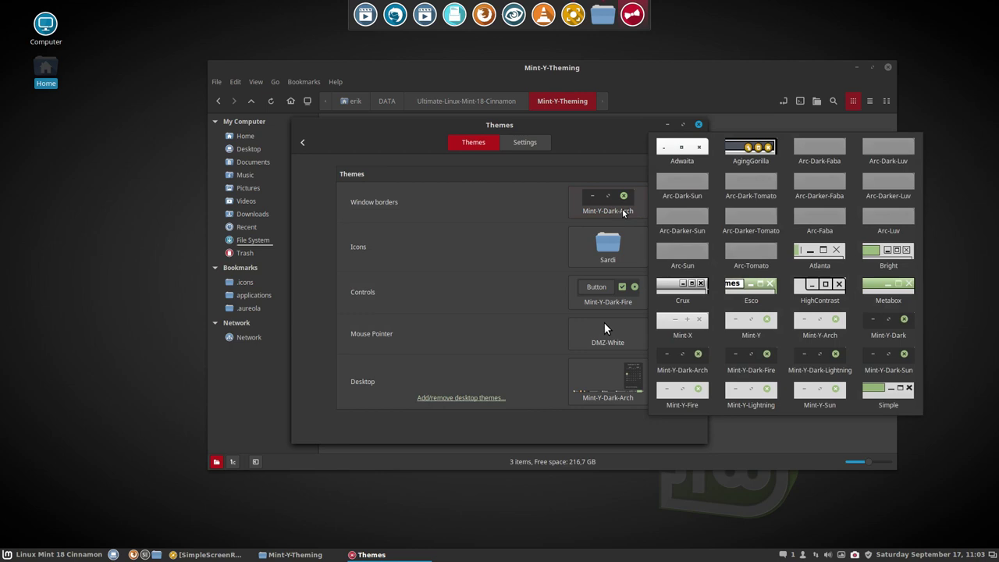
pyautogui.click(761, 365)
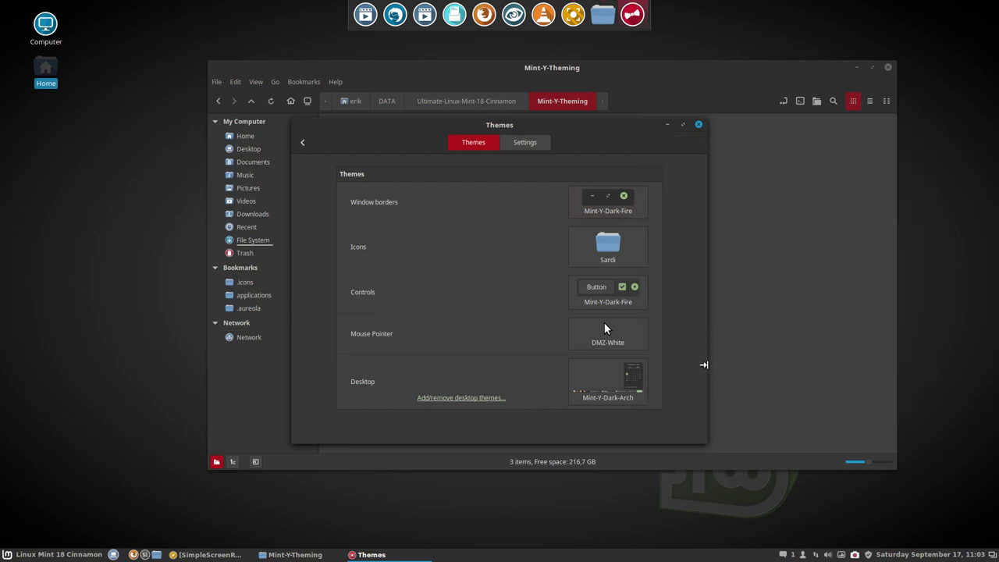
pyautogui.click(597, 376)
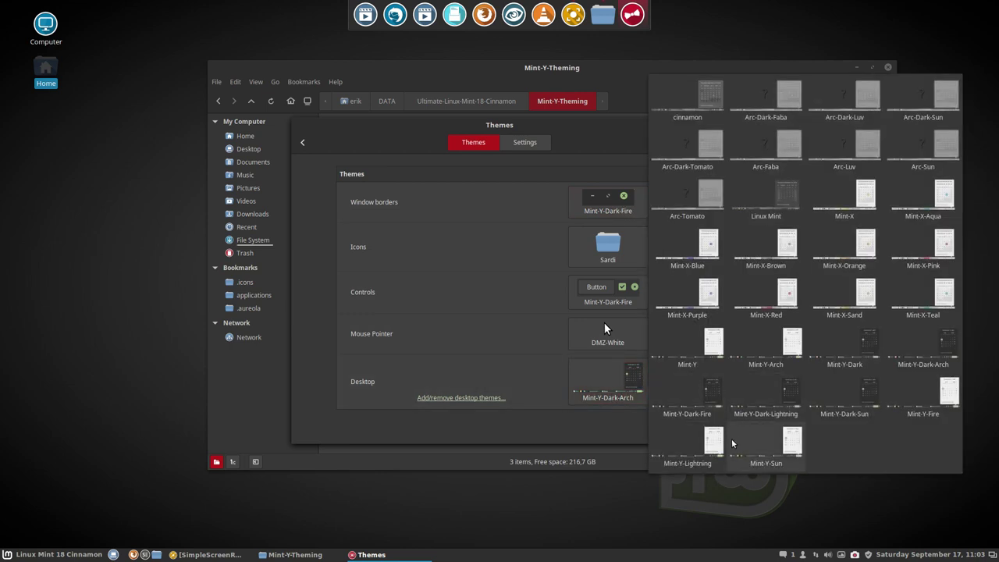
pyautogui.click(689, 394)
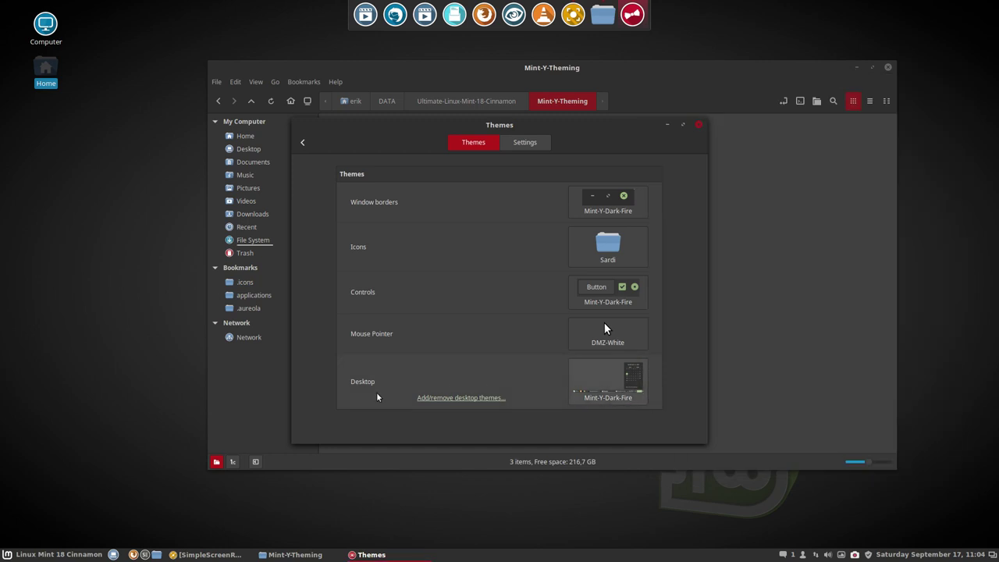
# Step: Check the new look in the application menu, then close the Themes window
pyautogui.click(54, 554)
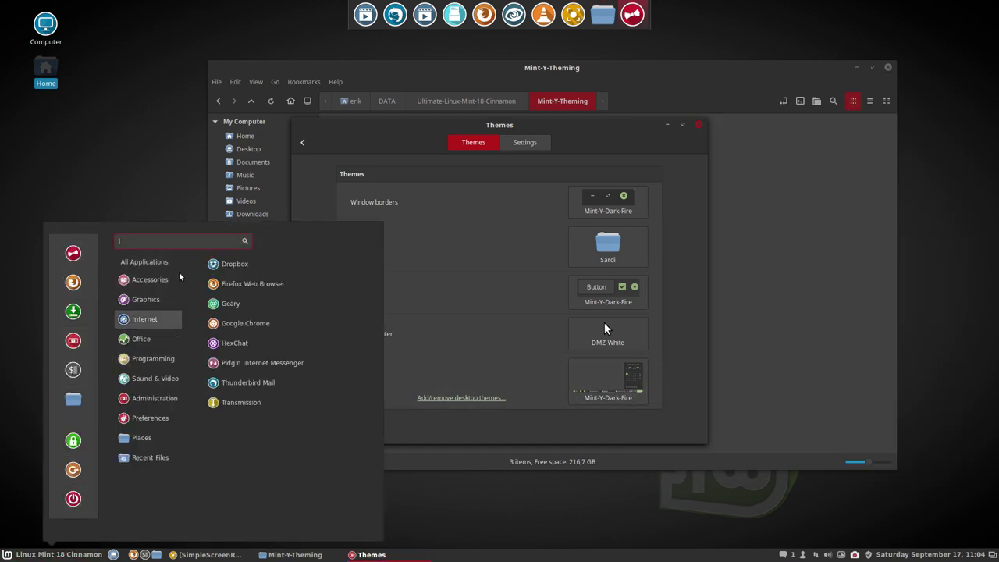
pyautogui.click(644, 125)
pyautogui.click(698, 126)
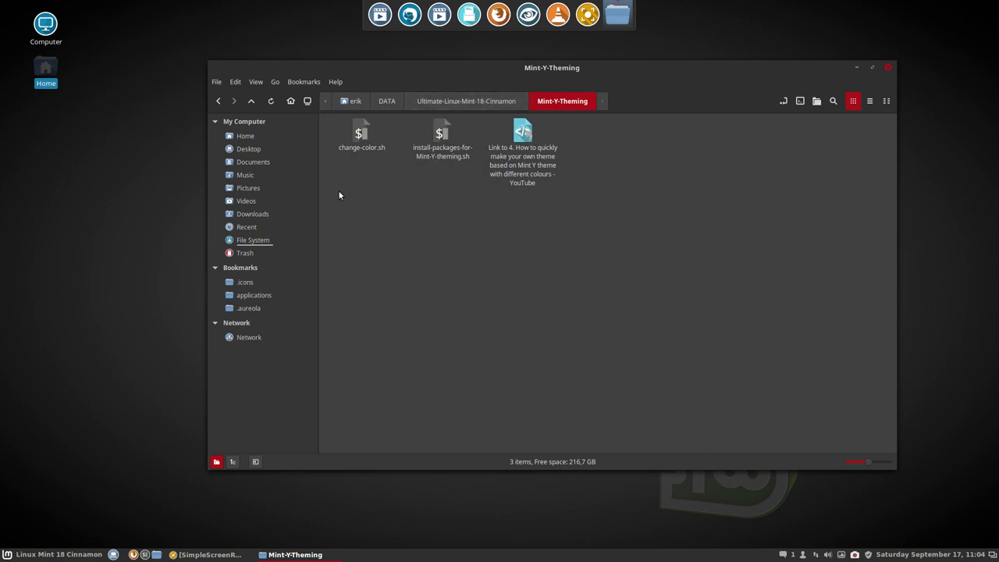
# Step: Look over the Mint-Y-Theming scripts, then return to Ultimate-Linux-Mint-18-Cinnamon
pyautogui.moveTo(456, 159); pyautogui.dragTo(448, 291)
pyautogui.click(441, 143)
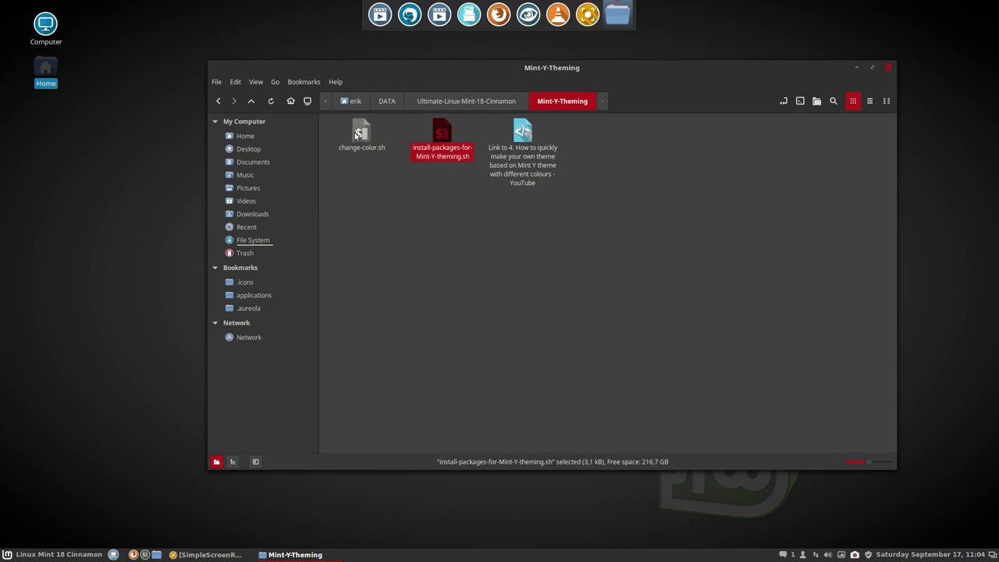
pyautogui.click(355, 135)
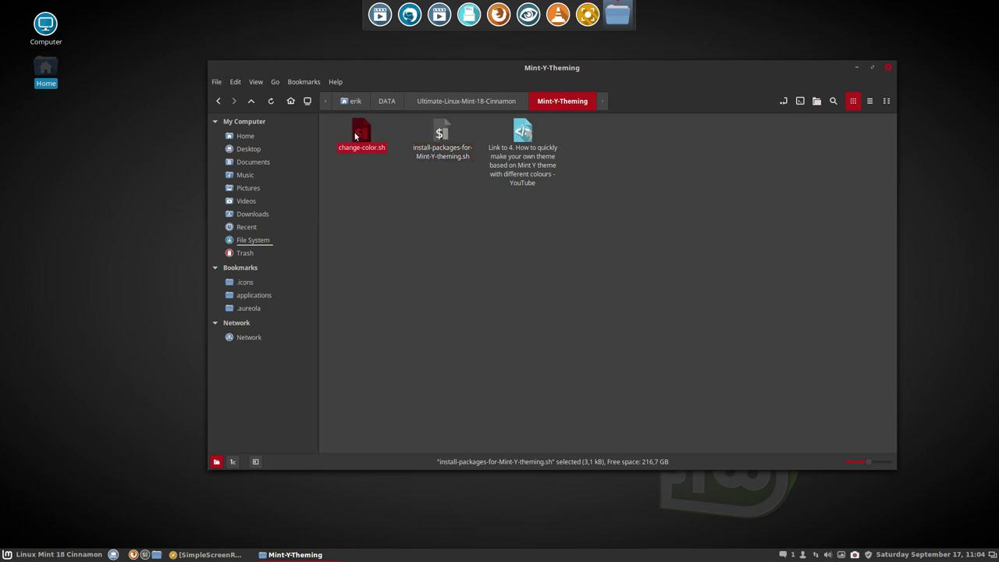
pyautogui.click(483, 101)
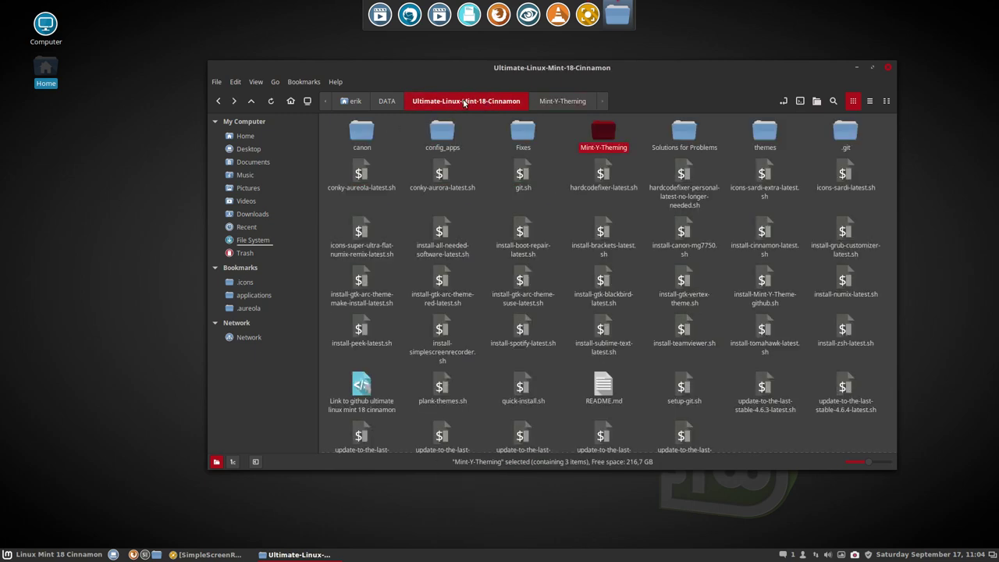
pyautogui.click(647, 173)
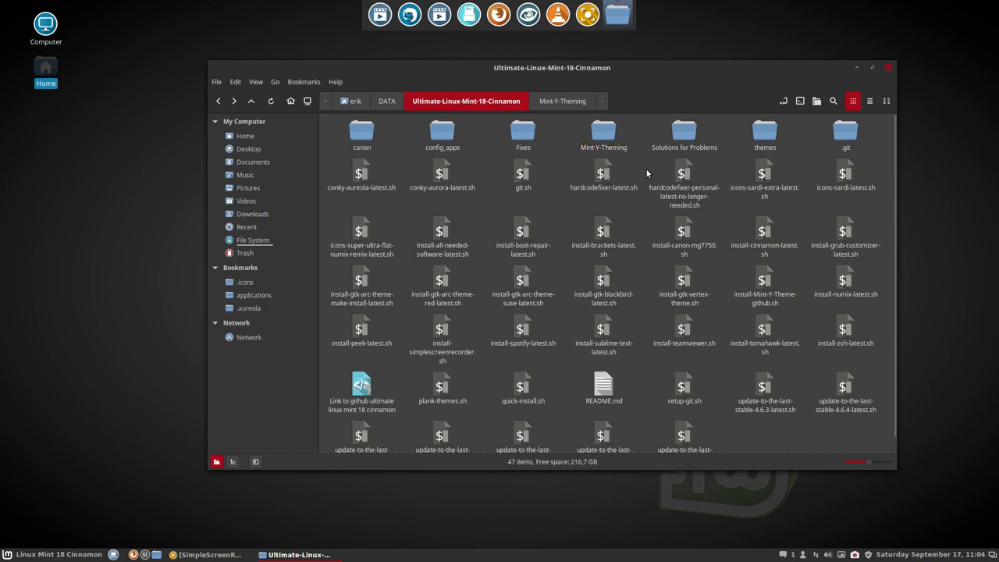
# Step: Browse Solutions for Problems and its dropbox folder, then return to the collection folder
pyautogui.doubleClick(679, 137)
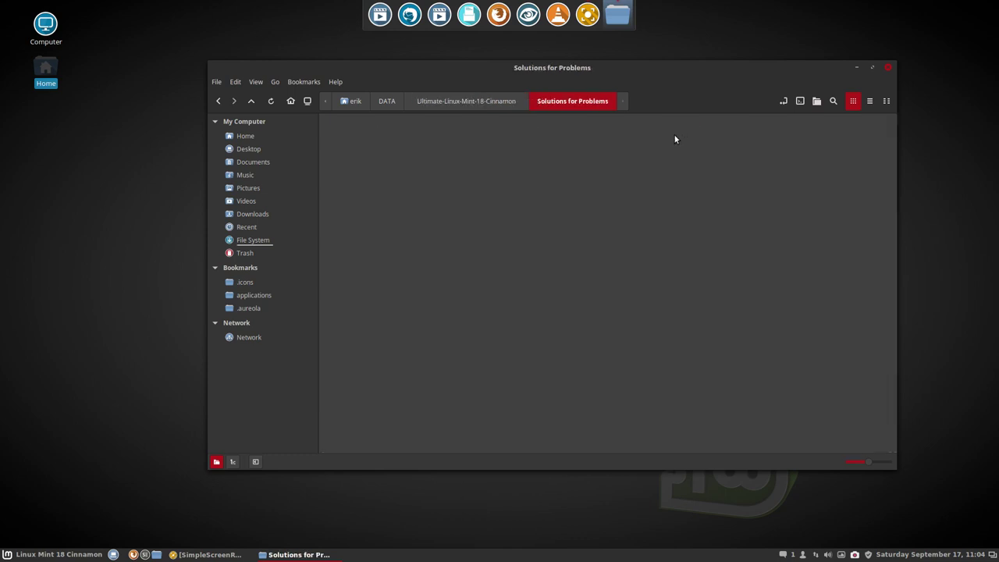
pyautogui.click(363, 131)
pyautogui.doubleClick(362, 131)
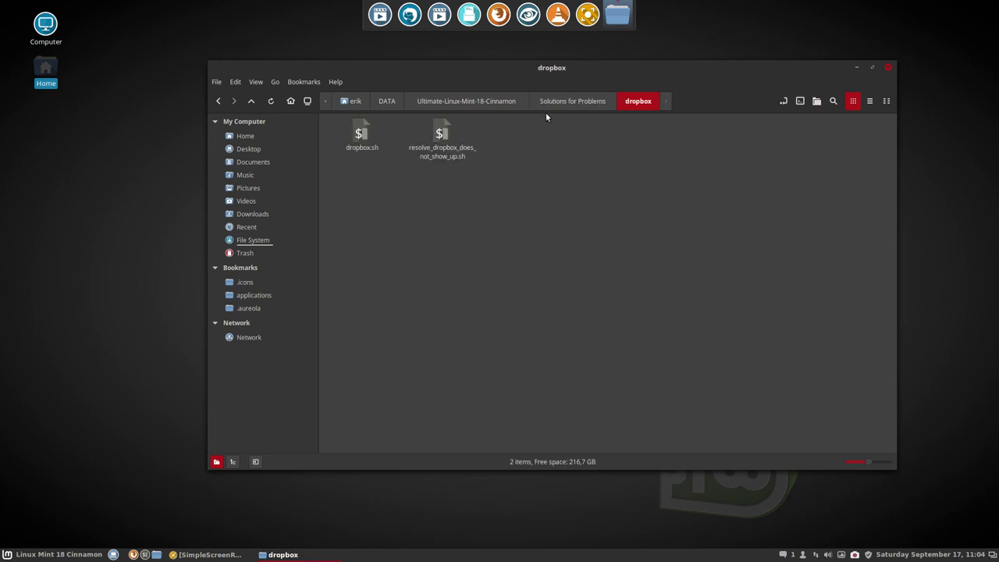
pyautogui.click(576, 101)
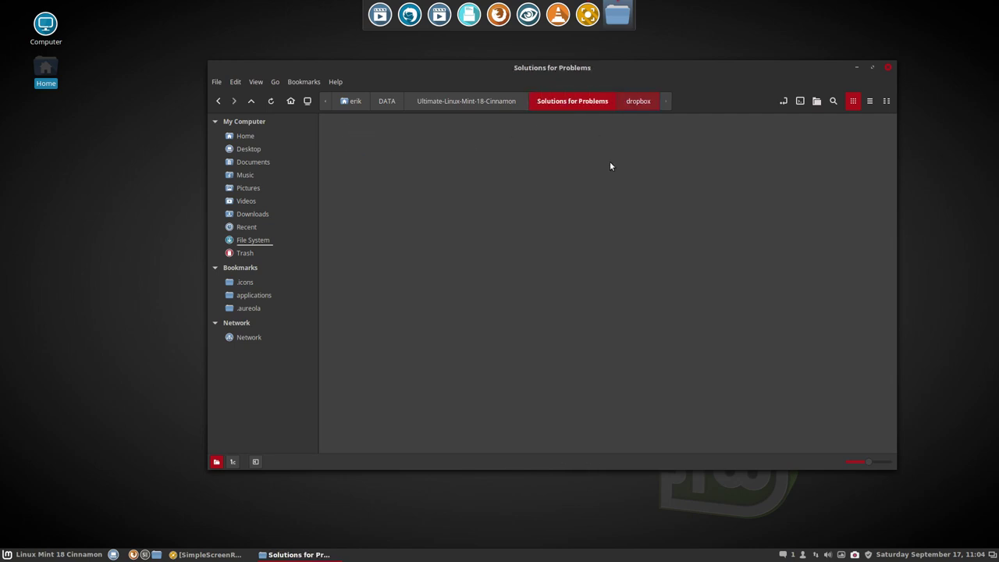
pyautogui.click(513, 103)
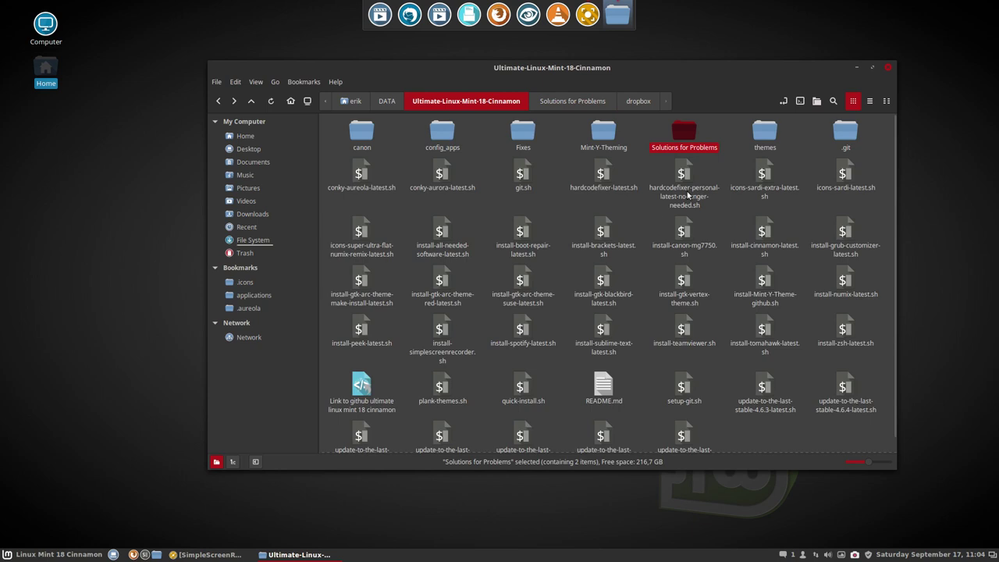
# Step: Open the themes folder, select both theme folders, then go to the Home folder
pyautogui.click(757, 135)
pyautogui.doubleClick(757, 134)
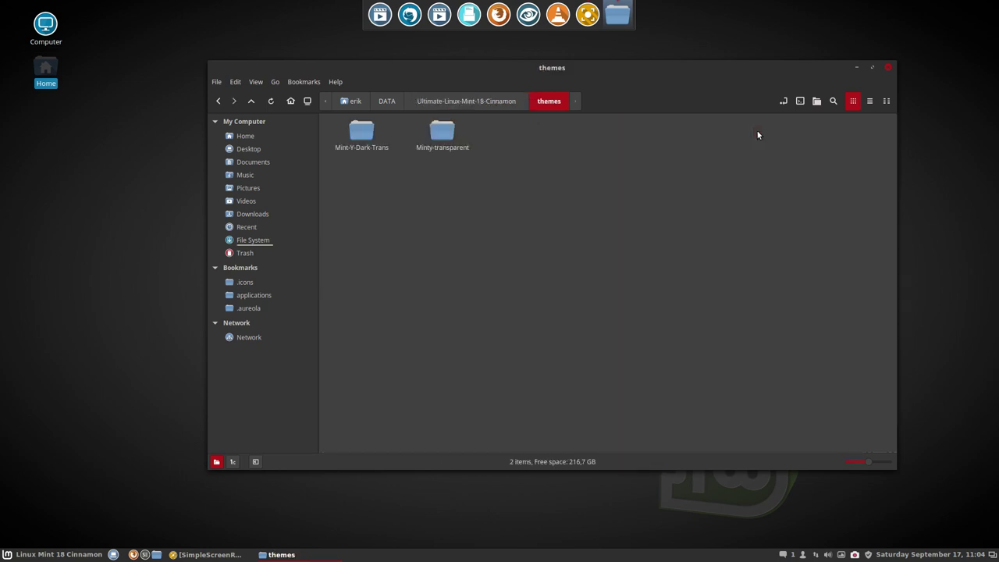
pyautogui.moveTo(334, 182); pyautogui.dragTo(501, 121)
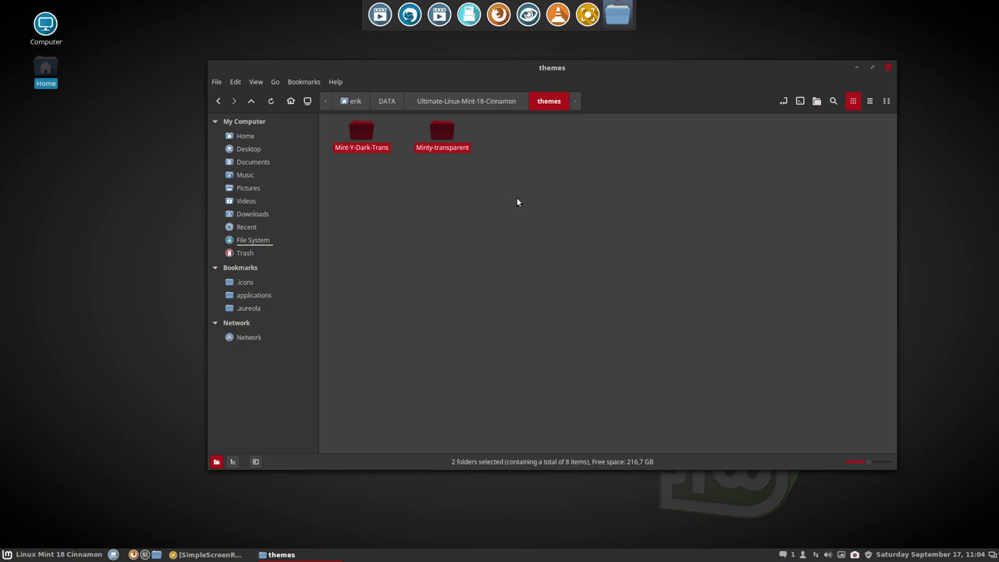
pyautogui.click(67, 551)
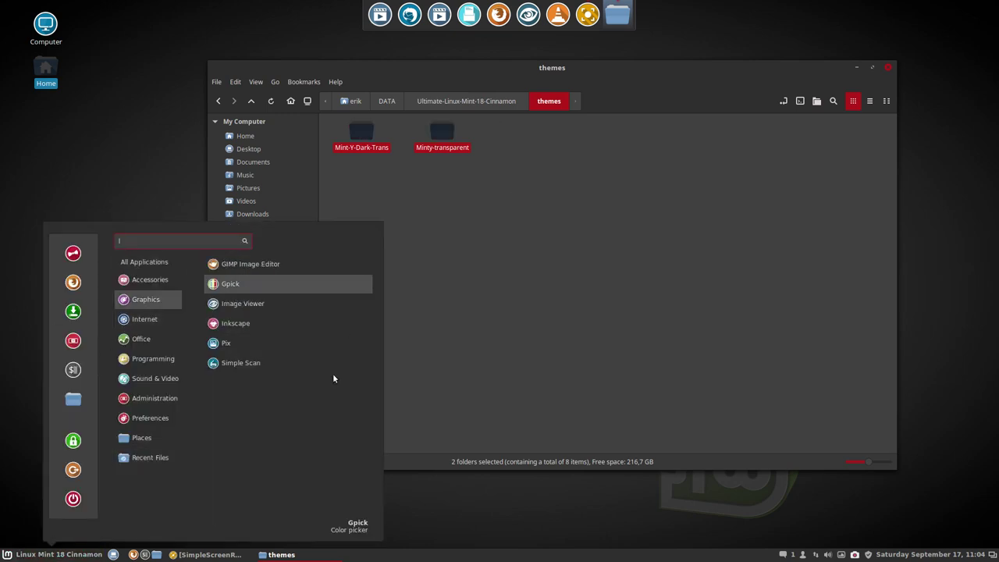
pyautogui.click(523, 205)
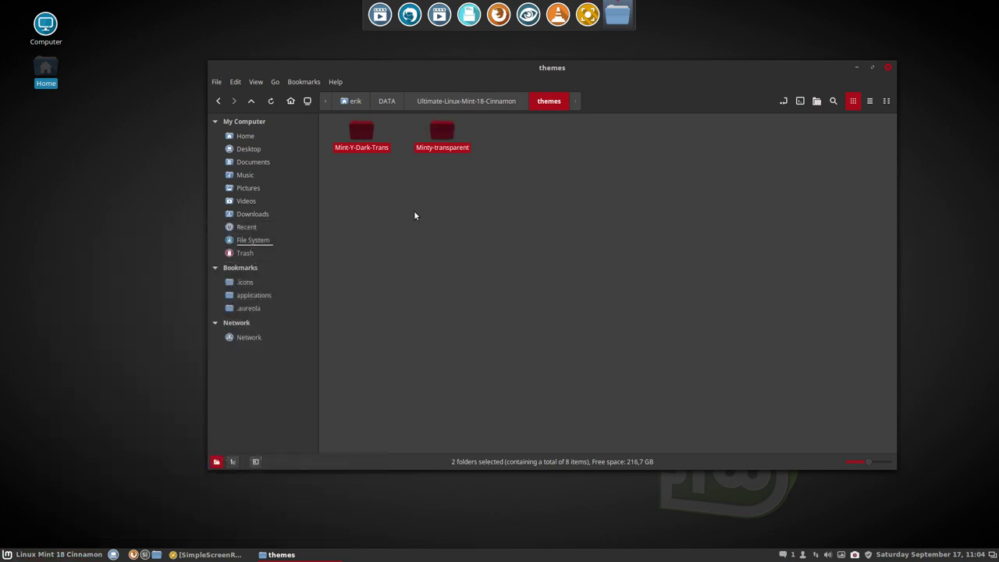
pyautogui.click(248, 136)
# Step: Open the hidden .themes folder and add it to the bookmarks
pyautogui.doubleClick(683, 251)
pyautogui.hotkey('ctrl', 'd')
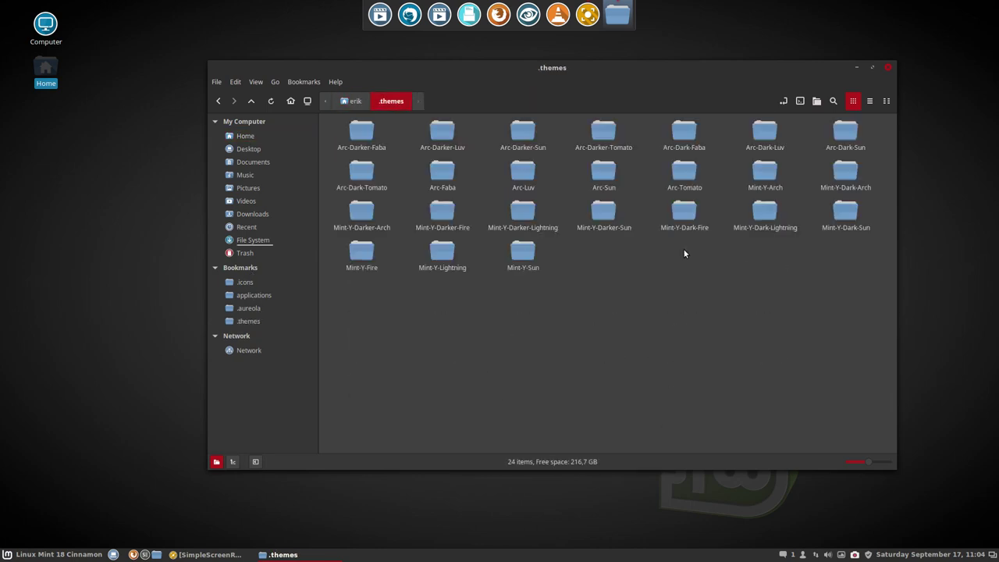
pyautogui.click(269, 326)
# Step: Select the 24 Arc and Mint-Y theme folders, deselect them, and close the window
pyautogui.moveTo(340, 296); pyautogui.dragTo(874, 113)
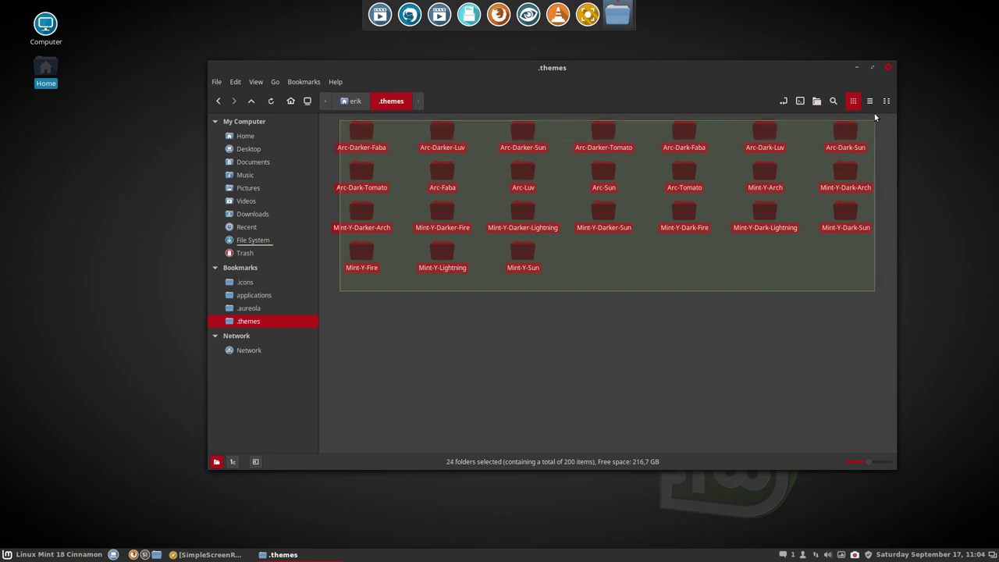
pyautogui.click(822, 309)
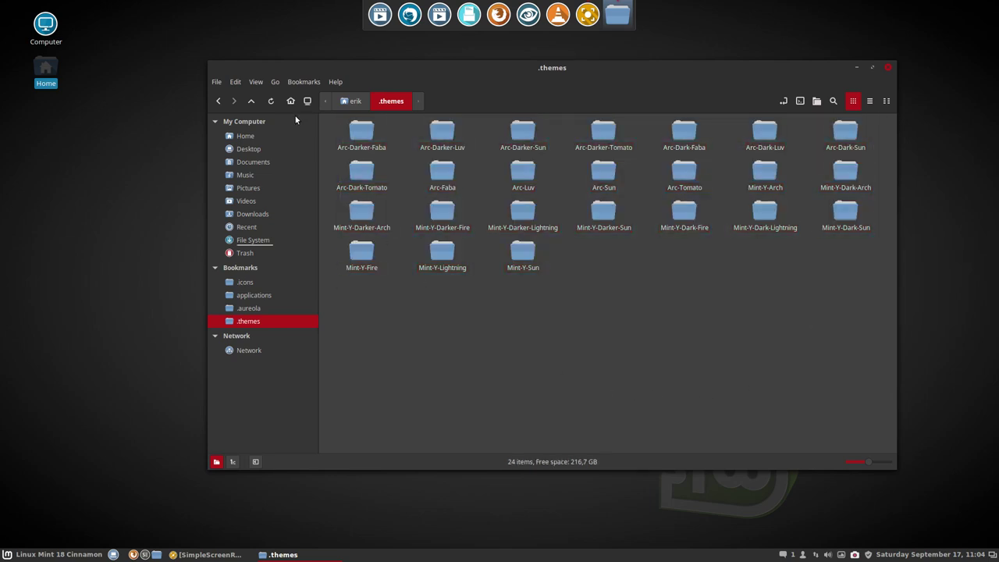
pyautogui.click(888, 68)
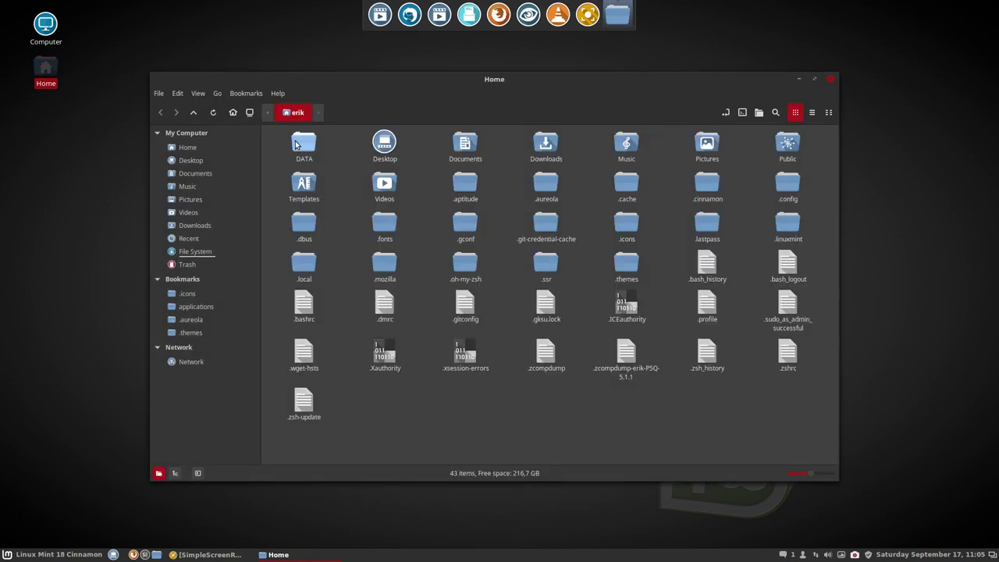
# Step: Open DATA > themes-icons-pack and inspect installation_deb.sh and the uninstall scripts
pyautogui.doubleClick(304, 144)
pyautogui.click(308, 146)
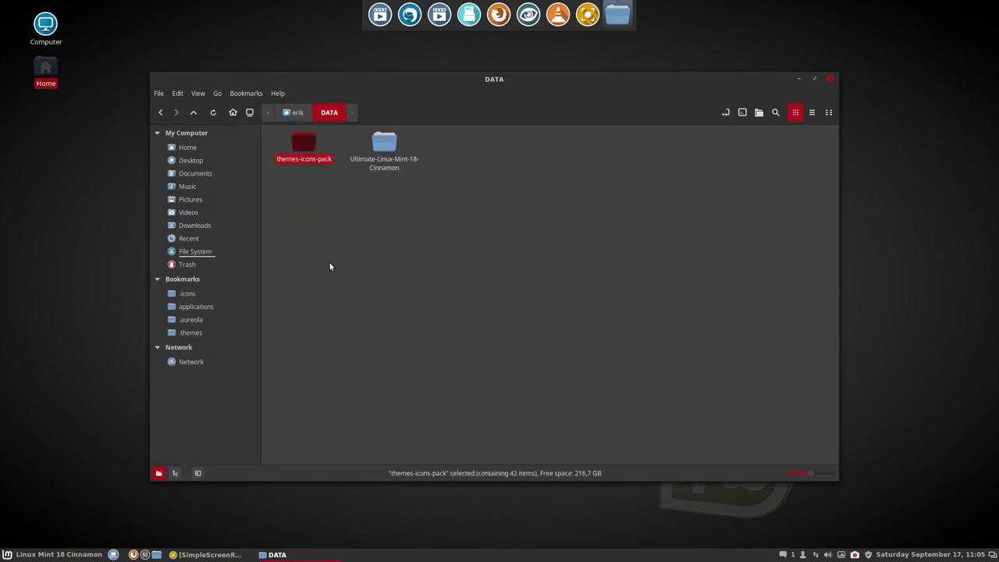
pyautogui.doubleClick(304, 145)
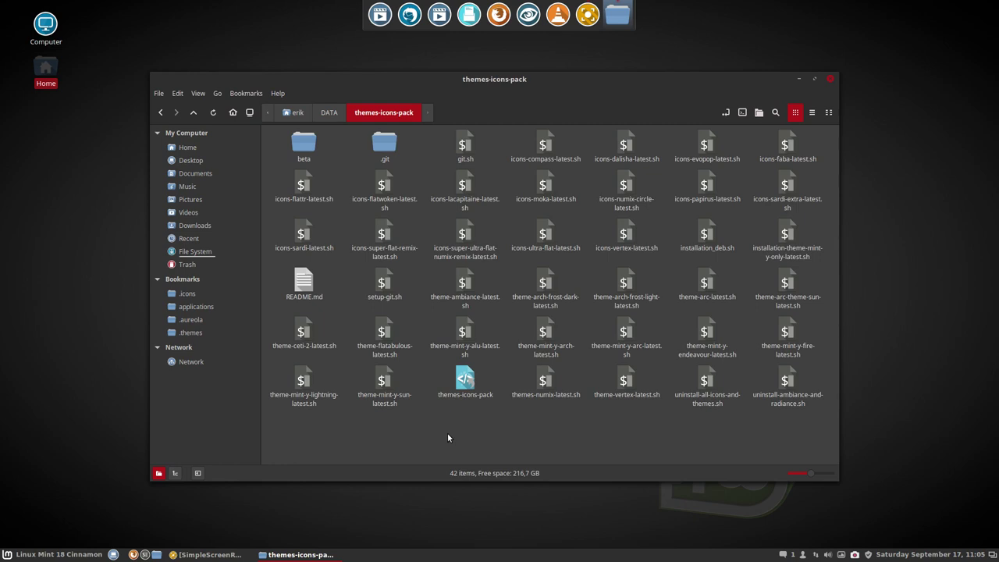
pyautogui.click(704, 232)
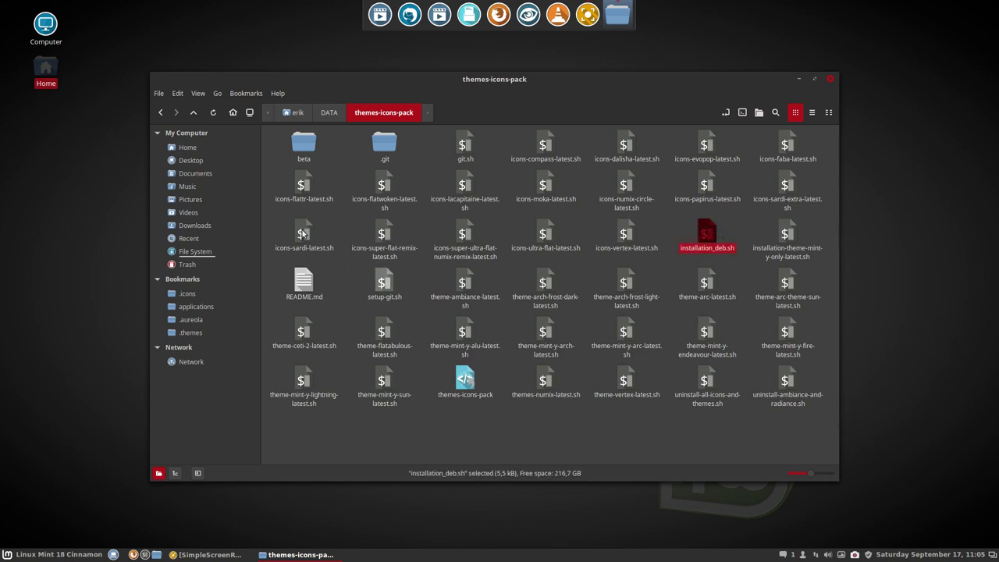
pyautogui.click(762, 441)
pyautogui.click(705, 380)
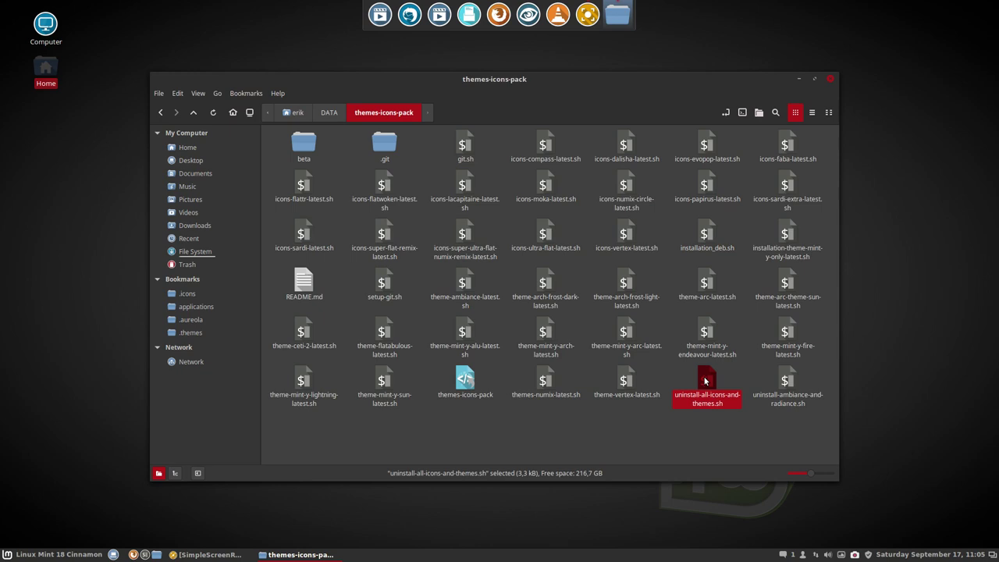
pyautogui.click(785, 383)
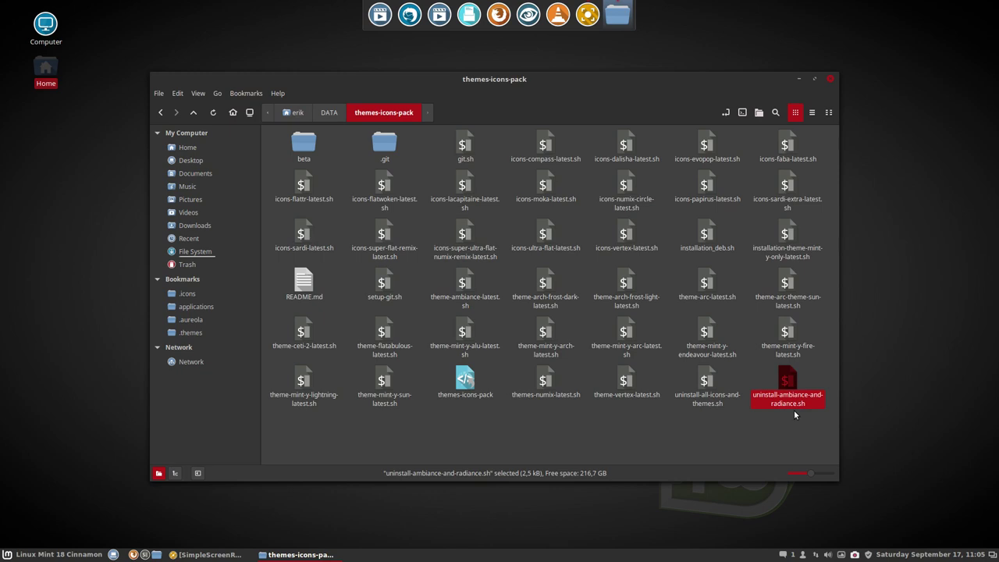
pyautogui.click(542, 432)
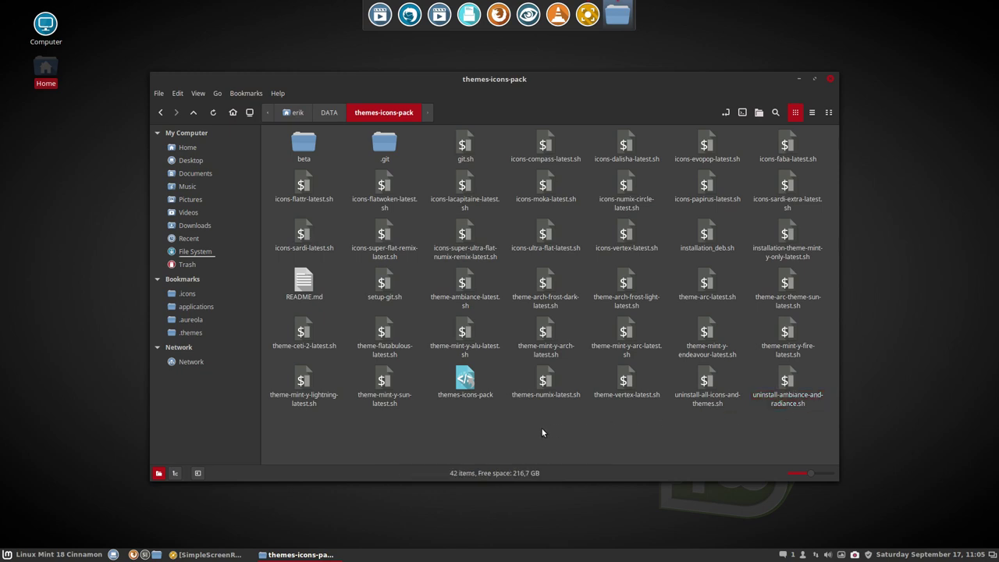
# Step: Go back to DATA, open Ultimate-Linux-Mint-18-Cinnamon, then close the file manager
pyautogui.click(329, 113)
pyautogui.click(382, 147)
pyautogui.doubleClick(382, 147)
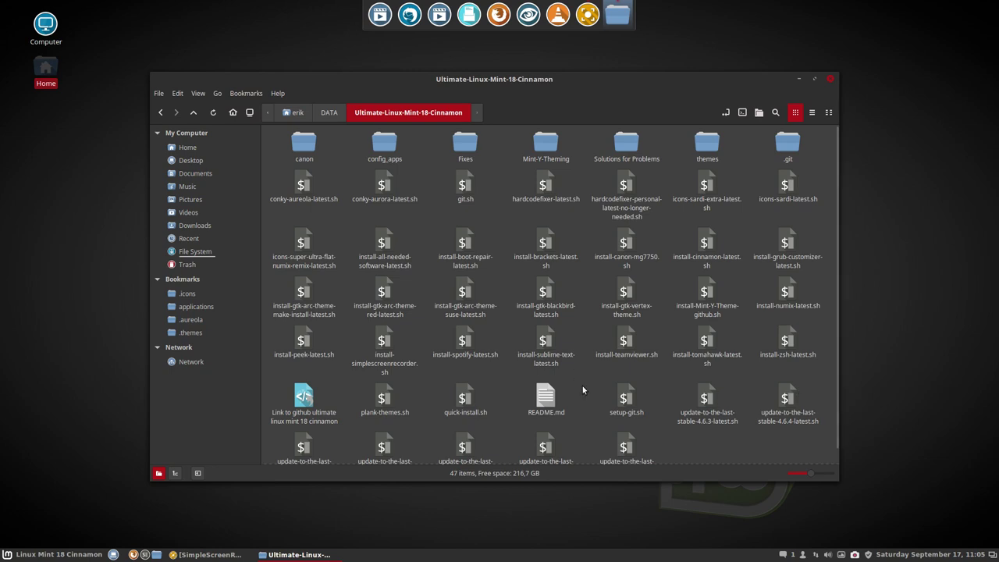
pyautogui.click(830, 79)
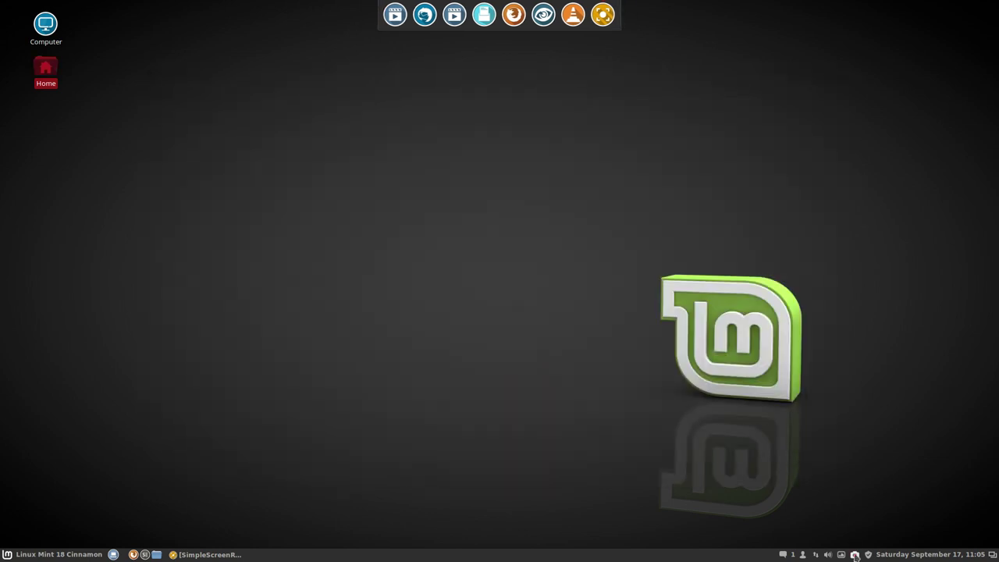
# Step: Open the Cinnamon menu and scroll All Applications from Accessibility to Workspaces
pyautogui.click(854, 554)
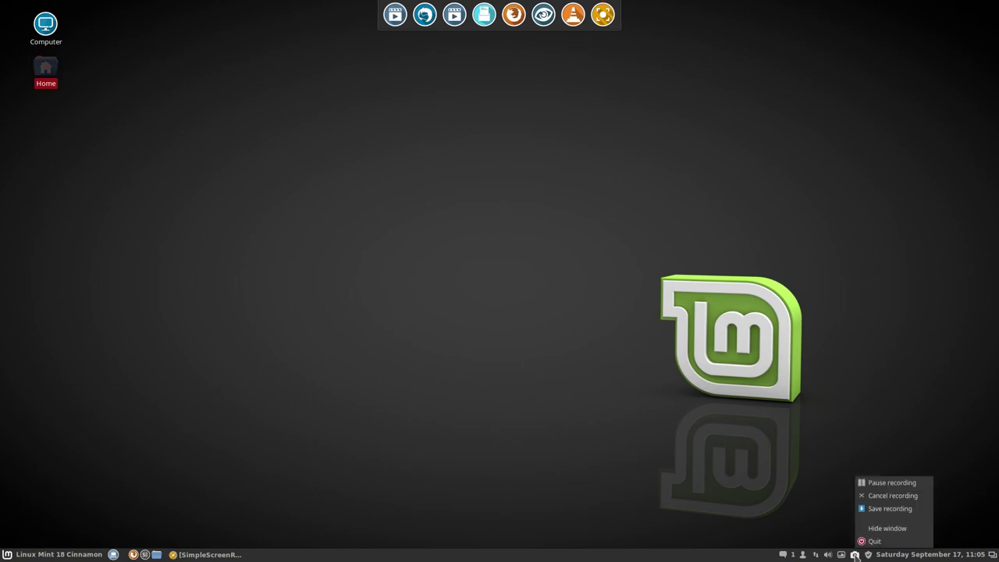
pyautogui.click(872, 511)
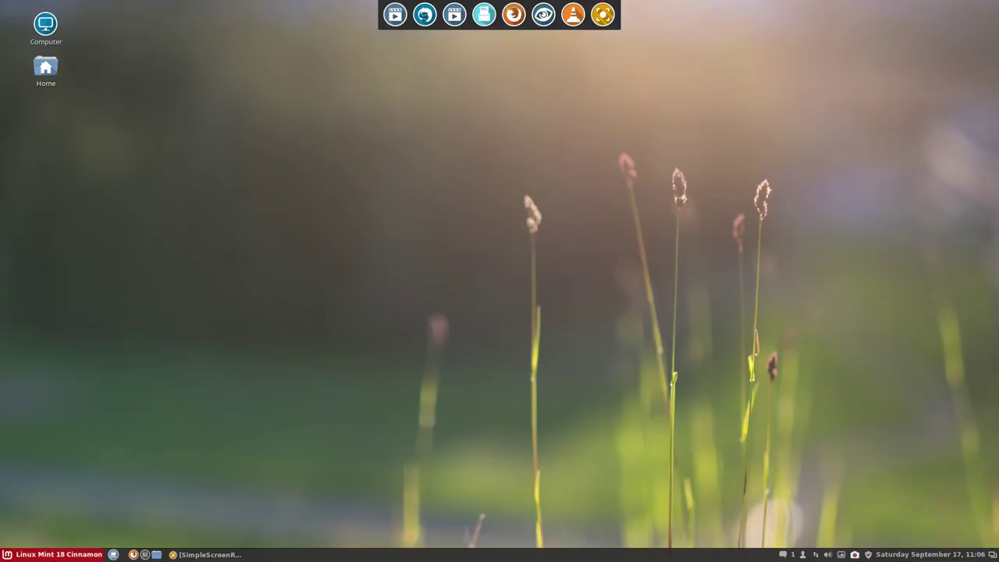
pyautogui.click(33, 556)
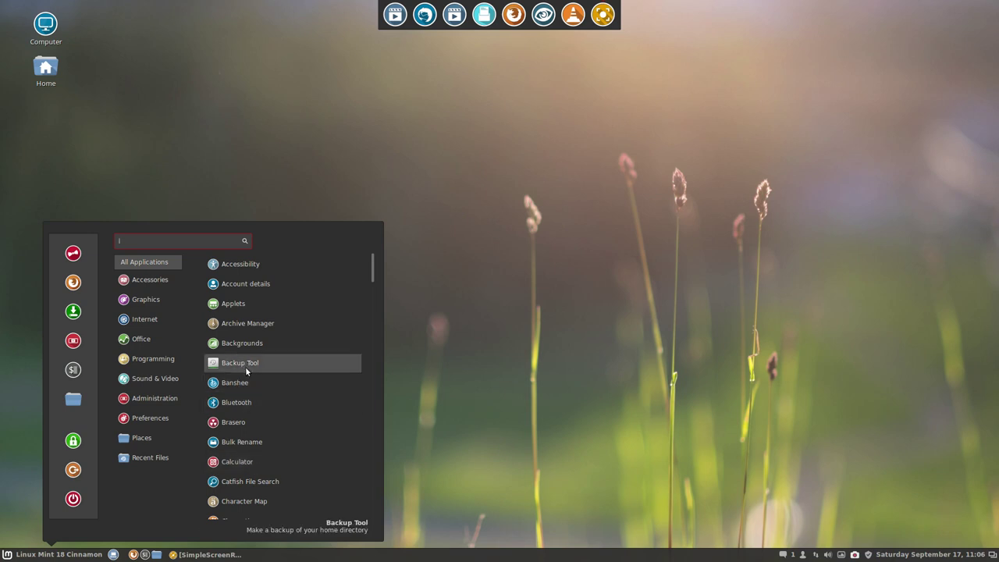
pyautogui.scroll(-5, 248, 369)
pyautogui.scroll(-15, 249, 368)
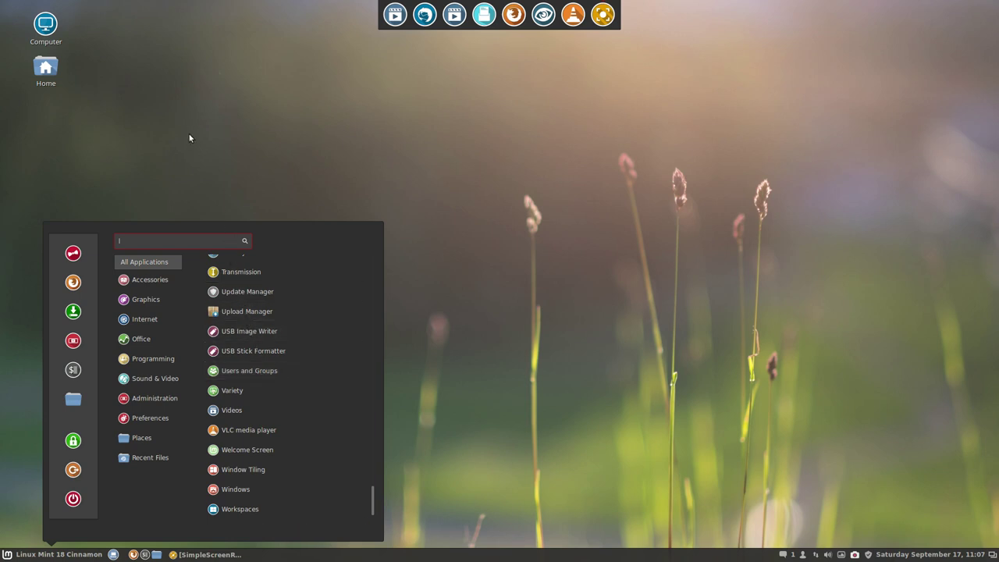
pyautogui.click(156, 117)
# Step: Go to Home > DATA > Ultimate-Linux-Mint-18-Cinnamon and run hardcodefixer-latest.sh in a terminal
pyautogui.doubleClick(44, 68)
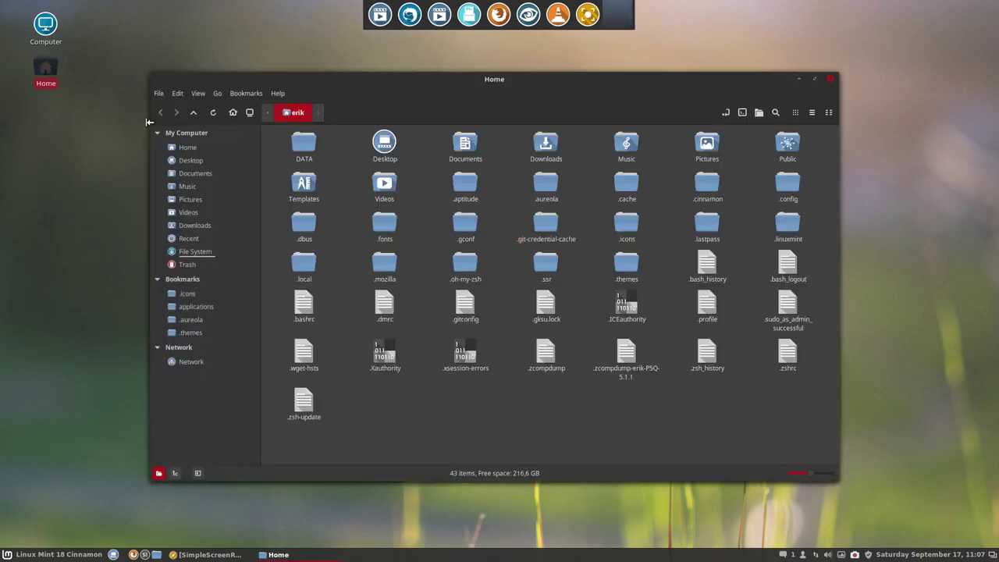
pyautogui.doubleClick(310, 150)
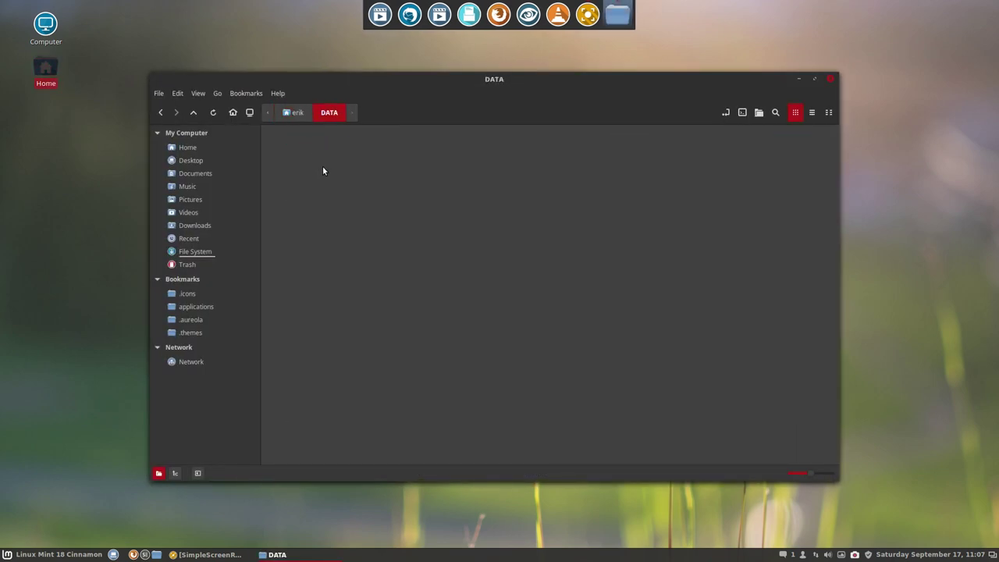
pyautogui.click(378, 145)
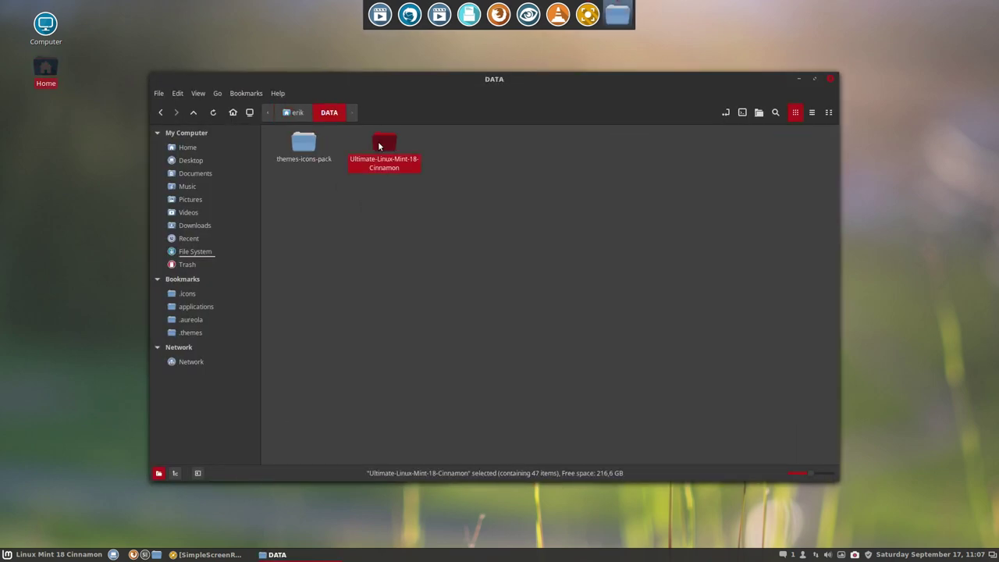
pyautogui.click(394, 208)
pyautogui.doubleClick(384, 142)
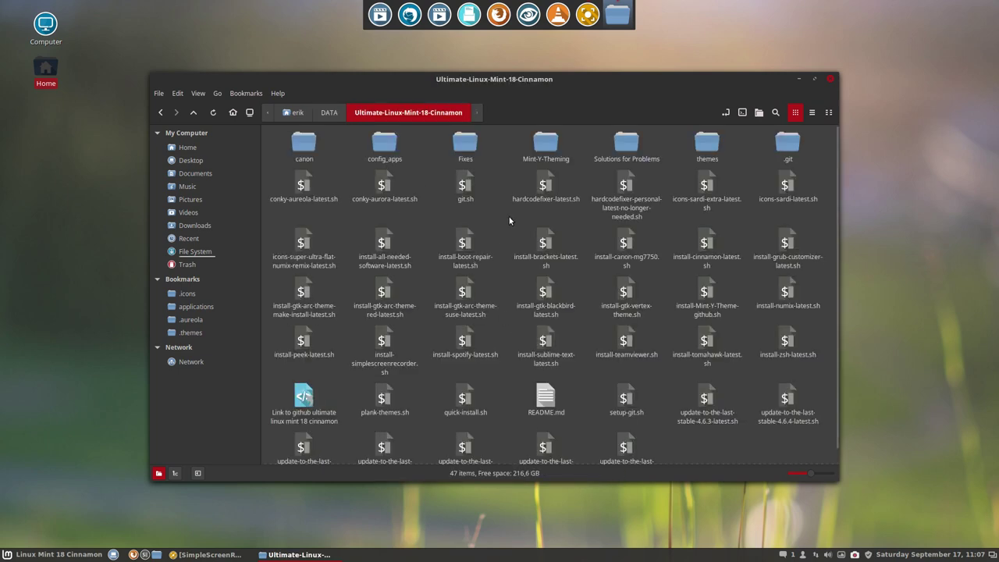
pyautogui.doubleClick(545, 186)
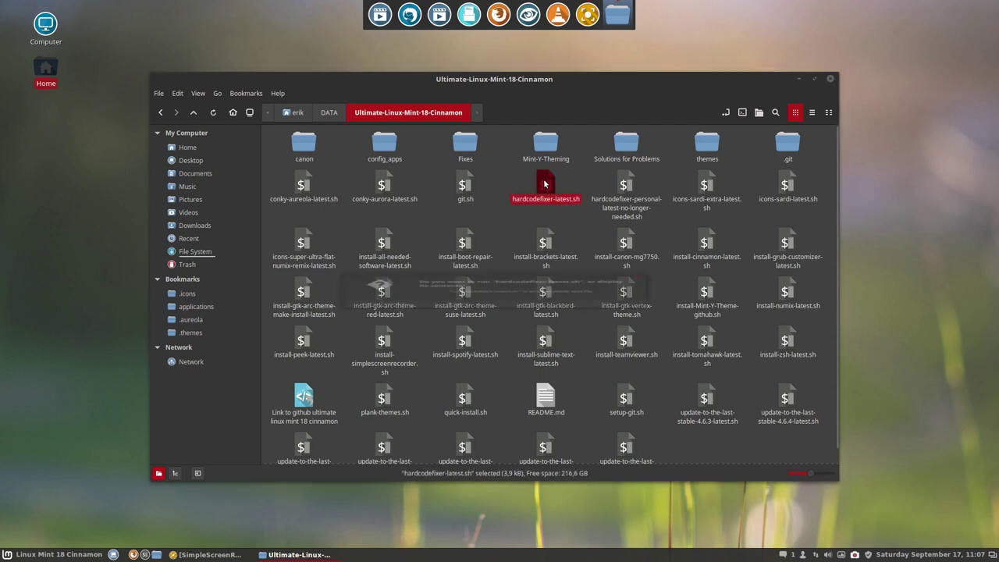
pyautogui.click(408, 323)
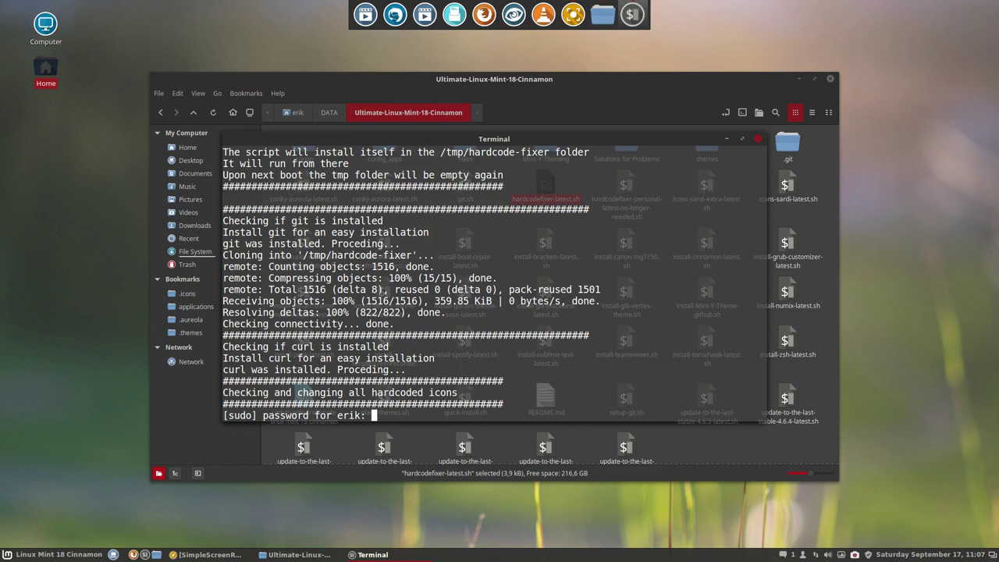
# Step: Submit the sudo password so hardcode-fixer fixes icons, then close the Nemo window
pyautogui.press('Return')
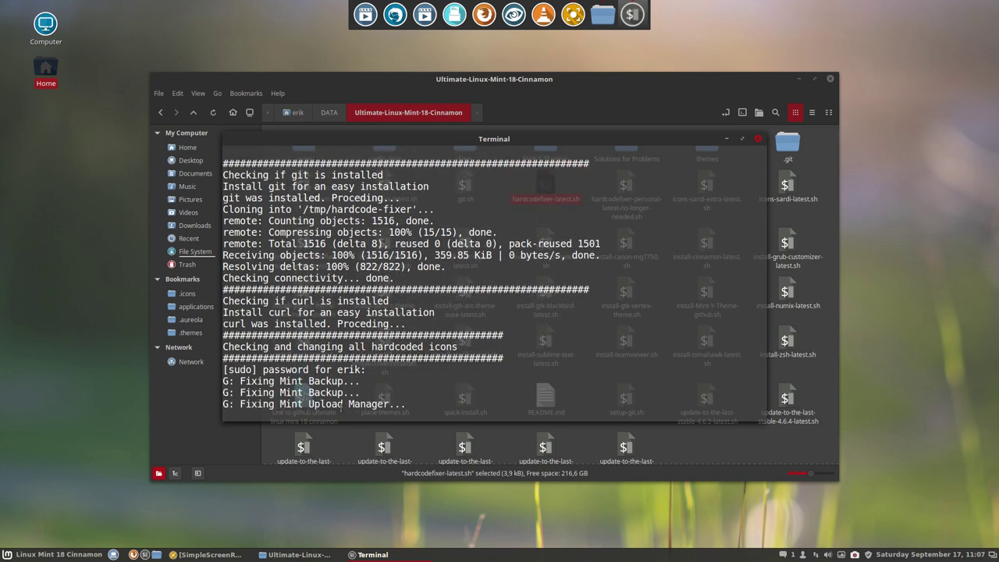
pyautogui.click(831, 80)
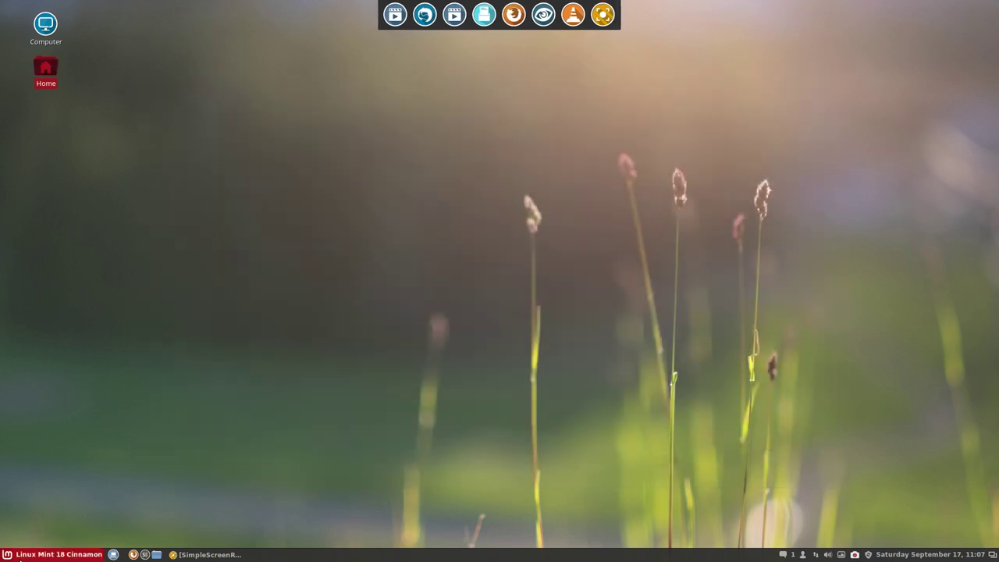
# Step: Browse the Cinnamon menu's All Applications list, then launch Themes from the favourites
pyautogui.click(19, 557)
pyautogui.moveTo(152, 275)
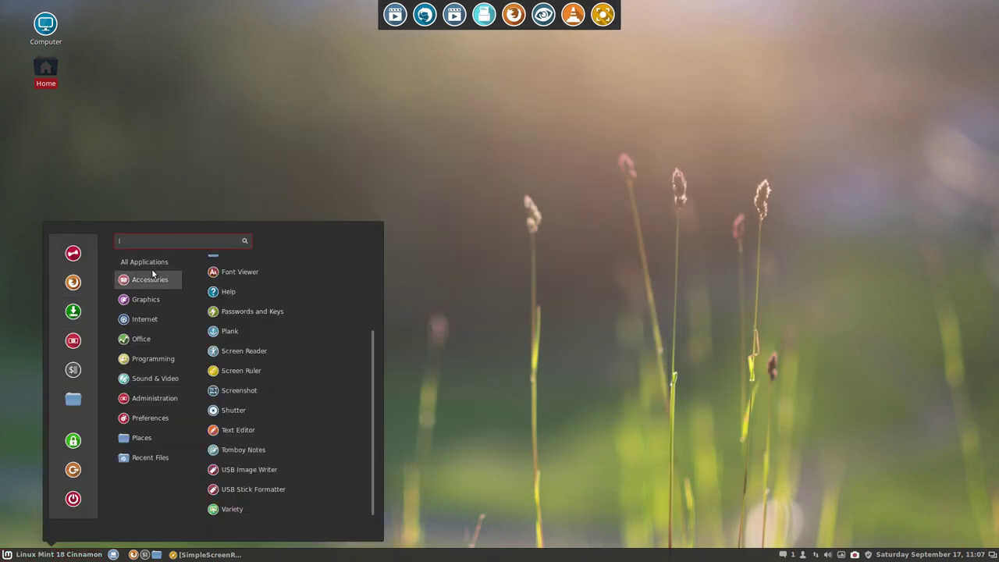
pyautogui.scroll(3, 284, 351)
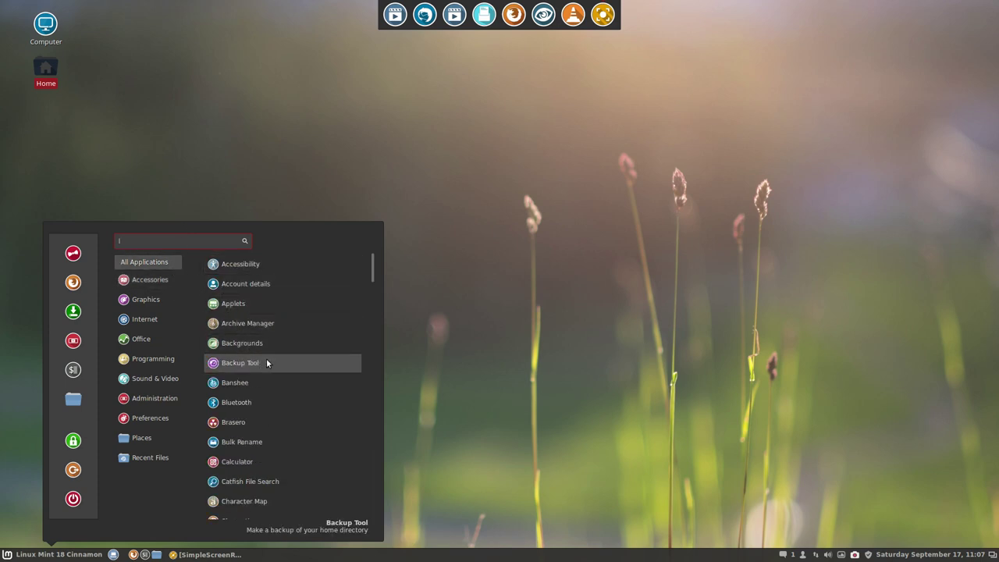
pyautogui.scroll(-10, 287, 394)
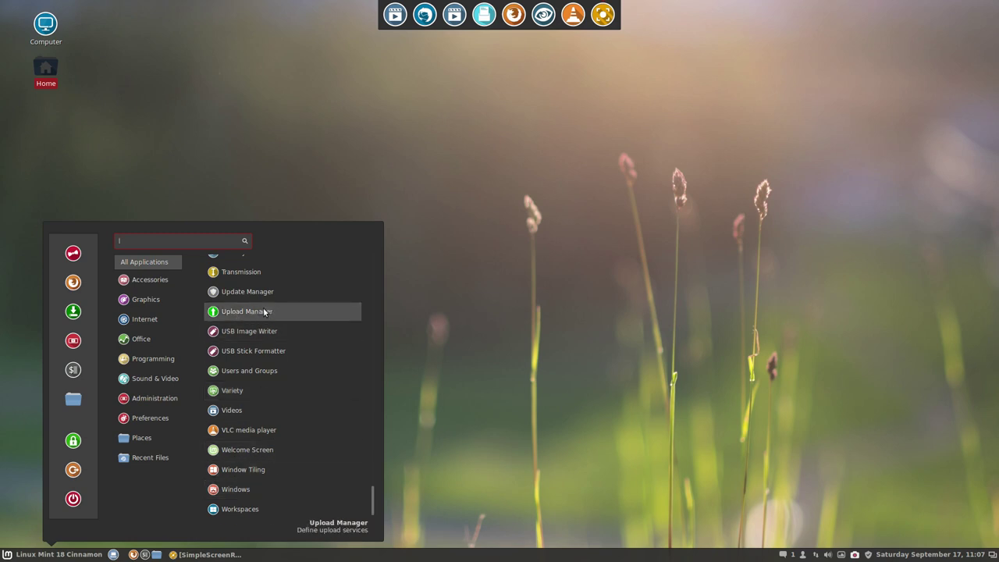
pyautogui.scroll(5, 267, 337)
pyautogui.scroll(6, 268, 340)
pyautogui.scroll(6, 268, 337)
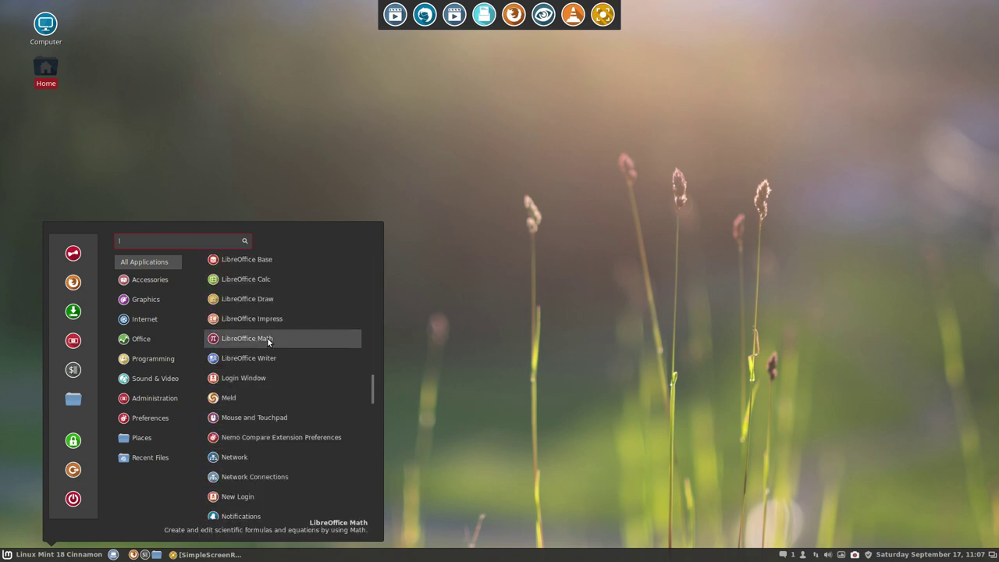
pyautogui.scroll(8, 267, 337)
pyautogui.scroll(7, 267, 337)
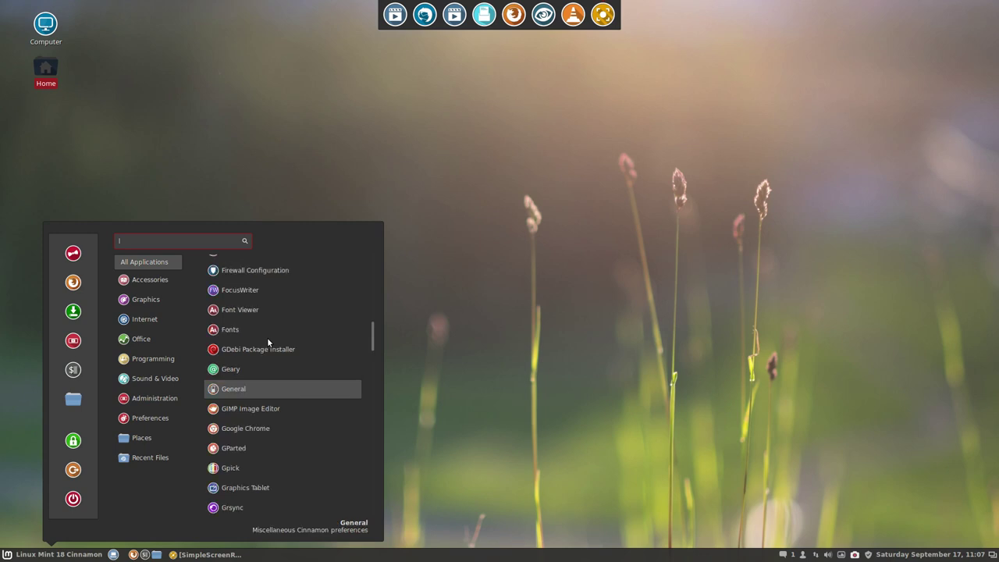
pyautogui.scroll(5, 267, 337)
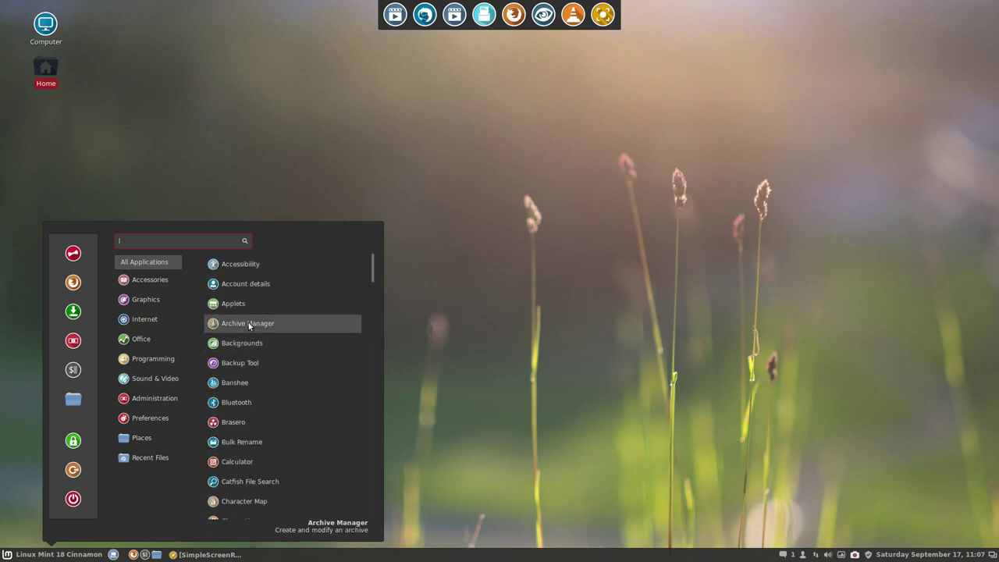
pyautogui.click(77, 255)
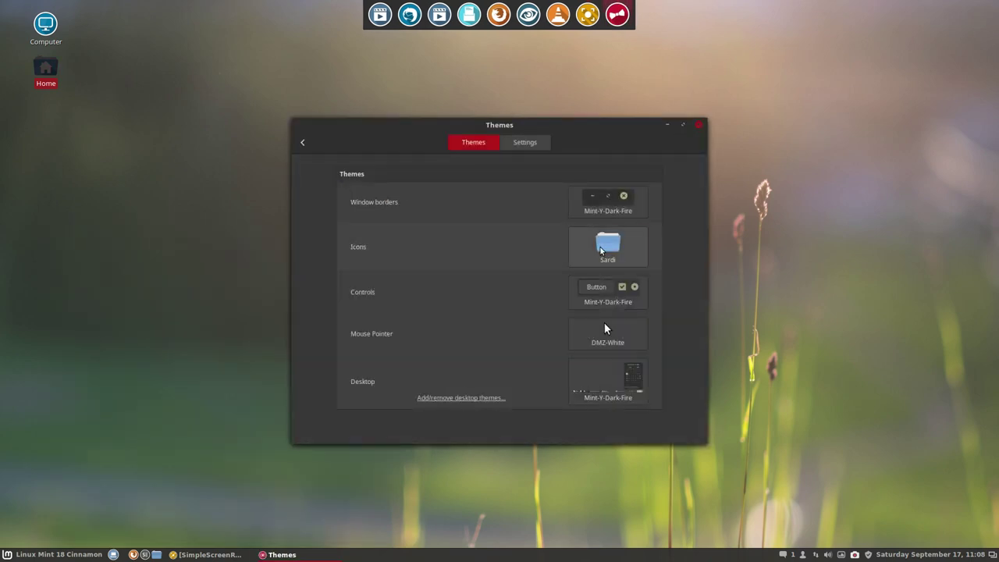
# Step: Change the icon theme to Sardi Flat Arc and minimize the Themes window
pyautogui.click(601, 248)
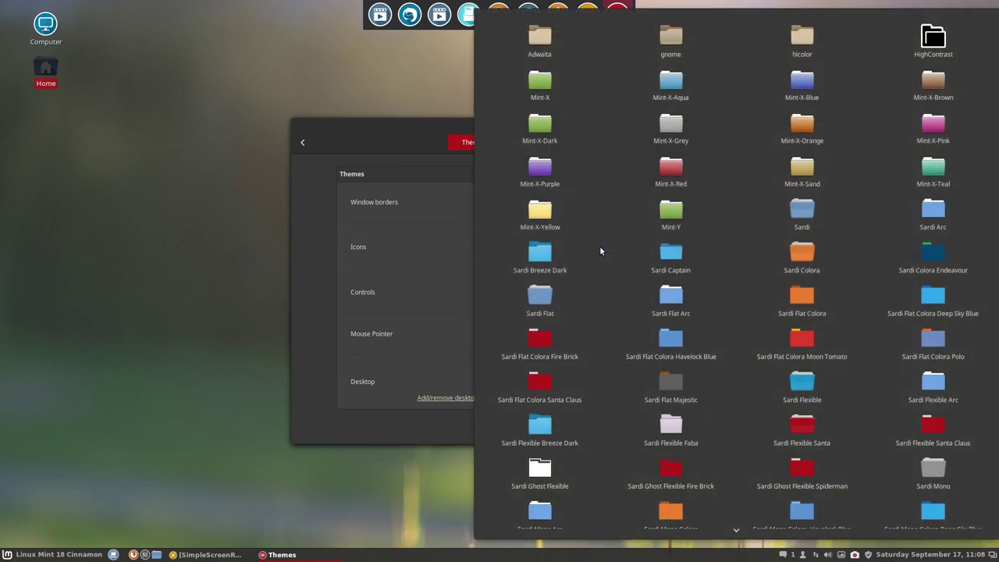
pyautogui.click(676, 302)
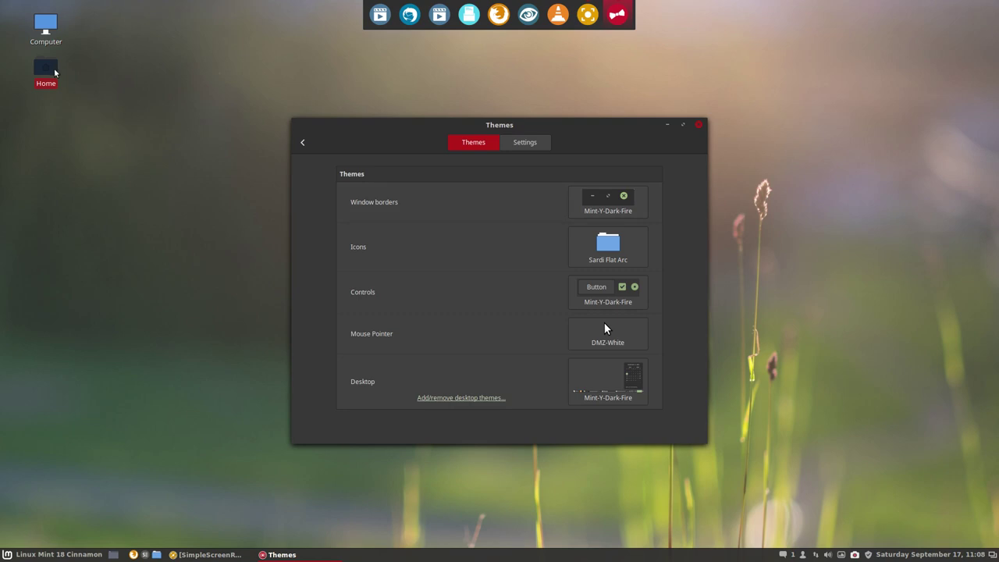
pyautogui.moveTo(438, 125); pyautogui.dragTo(462, 131)
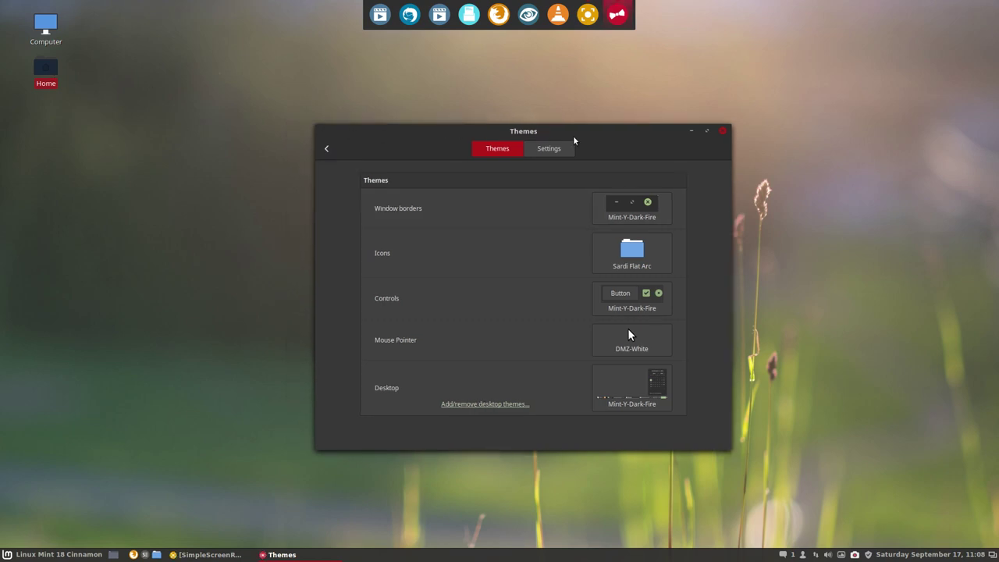
pyautogui.click(691, 131)
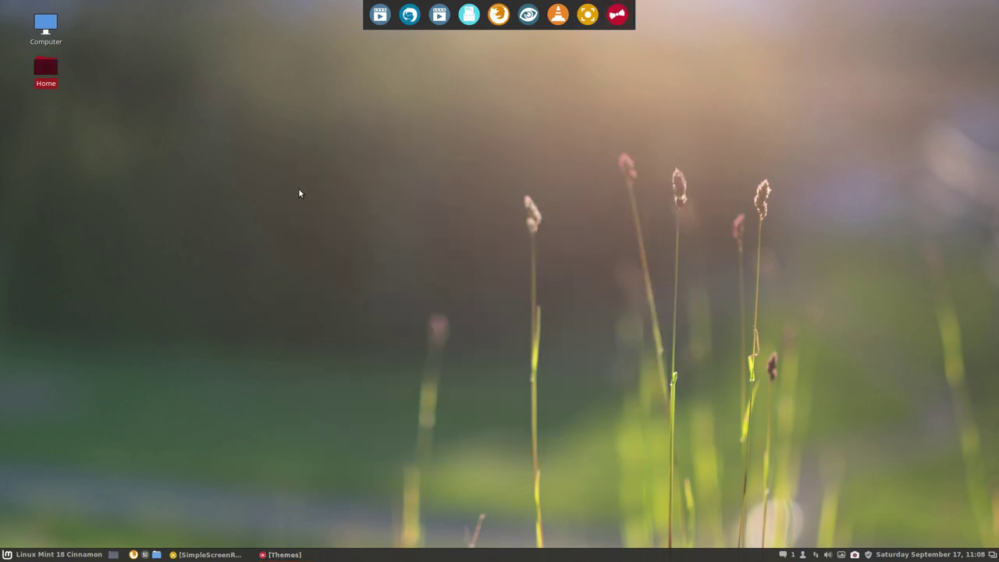
# Step: Open the Home folder with hidden files hidden, showing its 9 folders
pyautogui.doubleClick(45, 68)
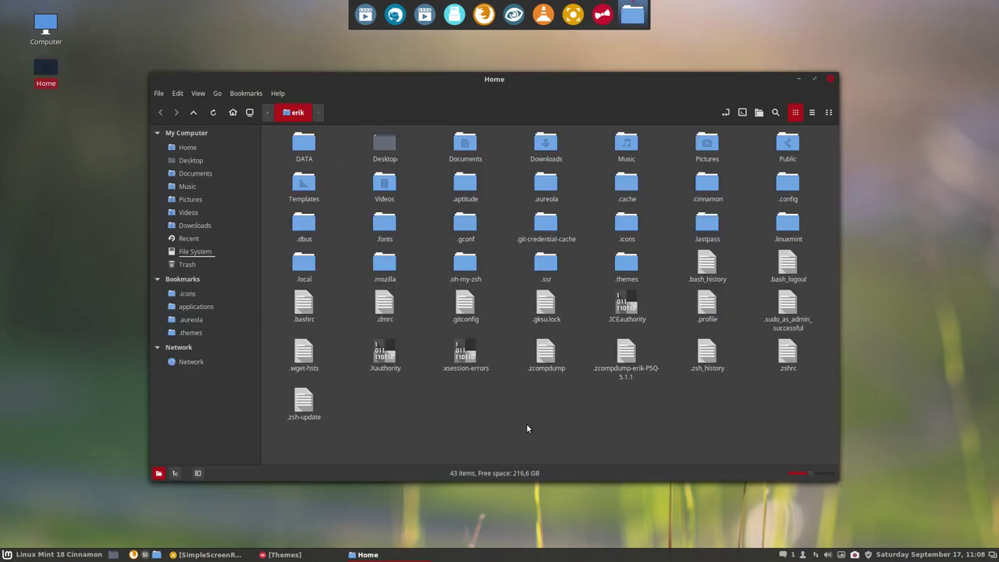
pyautogui.hotkey('ctrl', 'h')
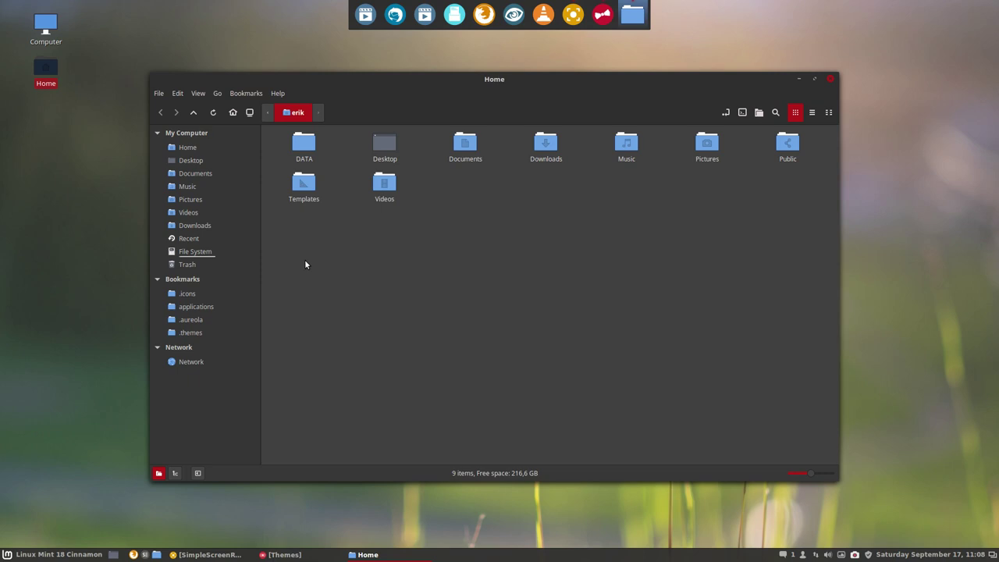
pyautogui.click(19, 554)
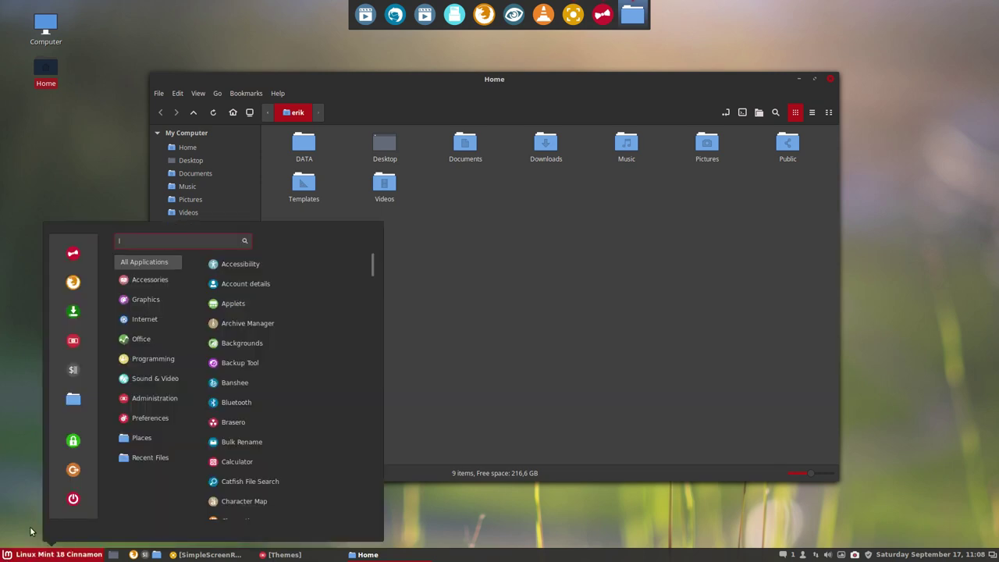
# Step: Reopen Themes, set icons to Sardi Mono Numix Colora Hibiscus, and close the window
pyautogui.click(74, 259)
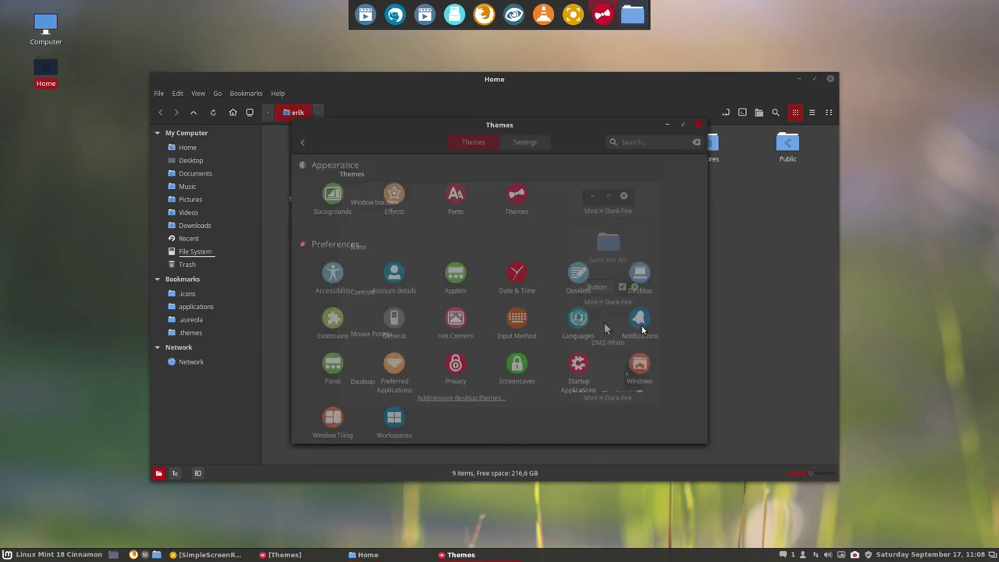
pyautogui.click(624, 263)
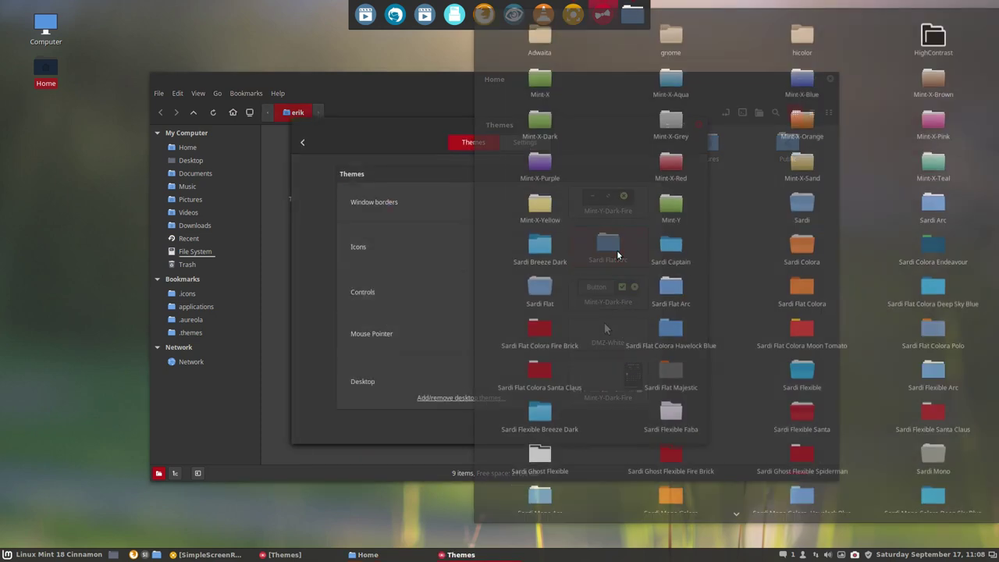
pyautogui.scroll(-3, 626, 468)
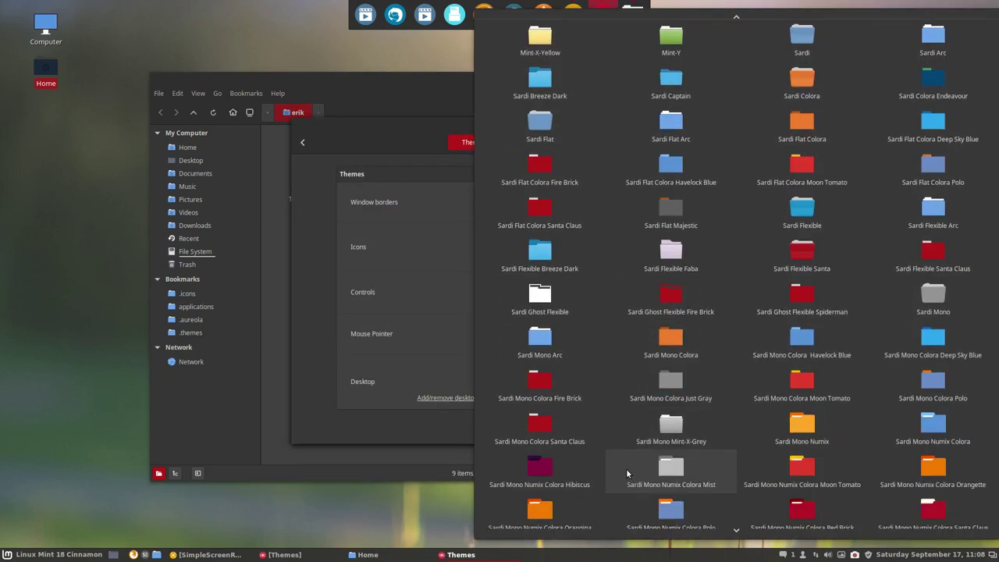
pyautogui.click(548, 444)
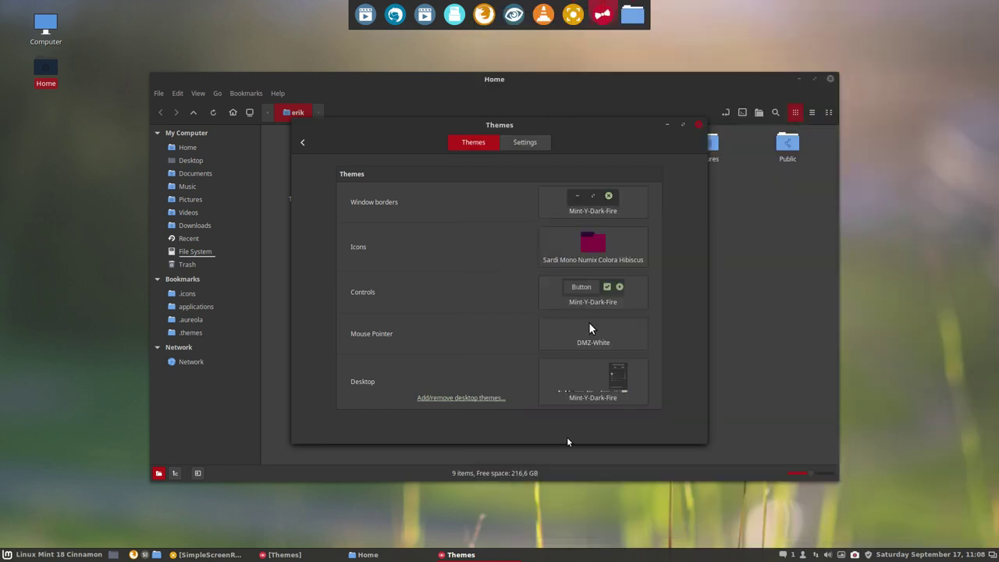
pyautogui.click(699, 126)
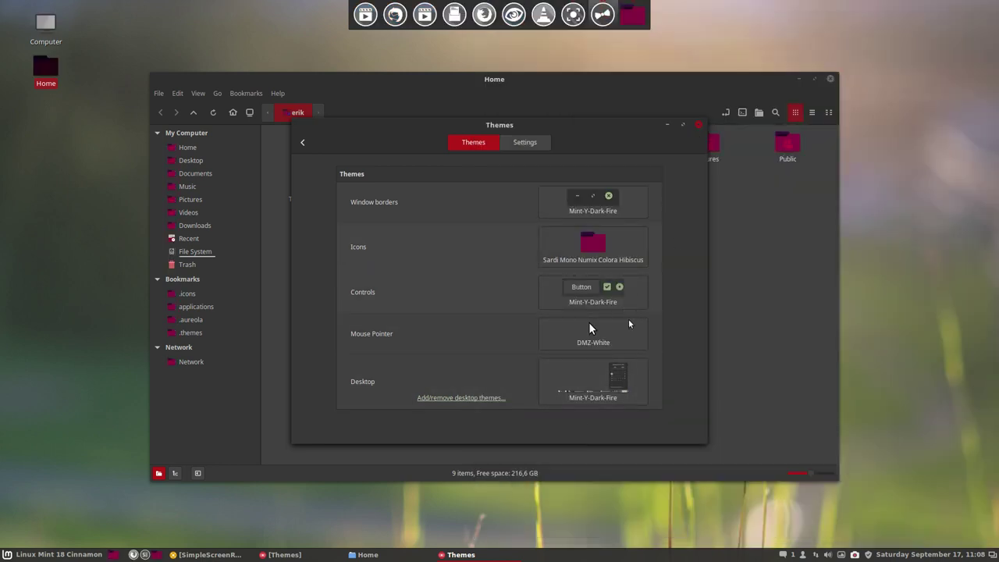